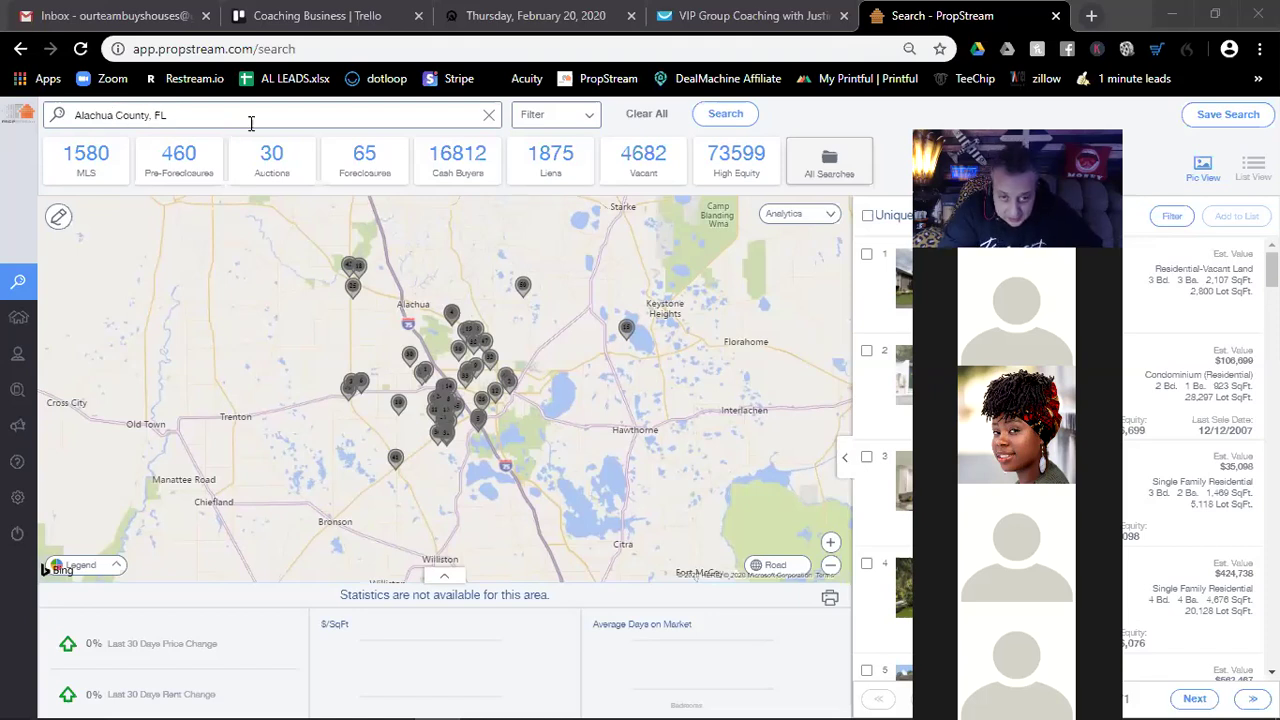
Open the search filters for Alachua County, FL and choose Failed Listings as the quick list.
{"action": "left_click", "coordinate": [556, 157]}
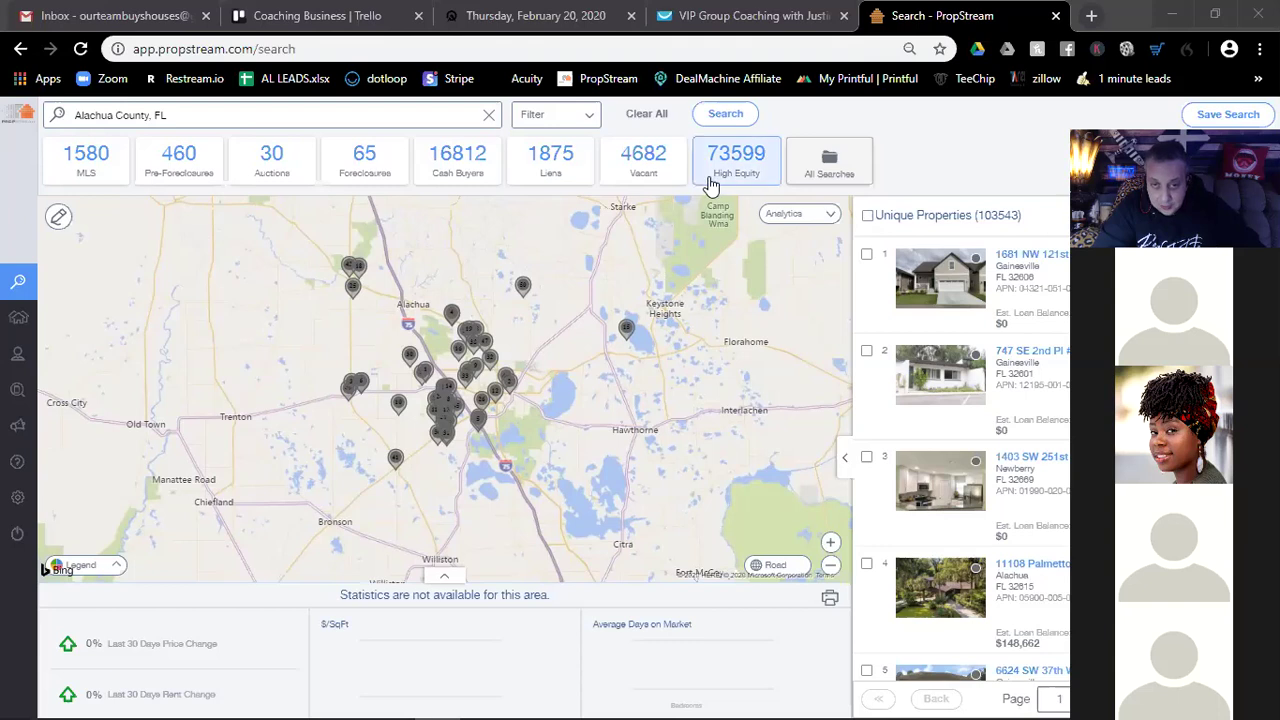
{"action": "left_click", "coordinate": [586, 119]}
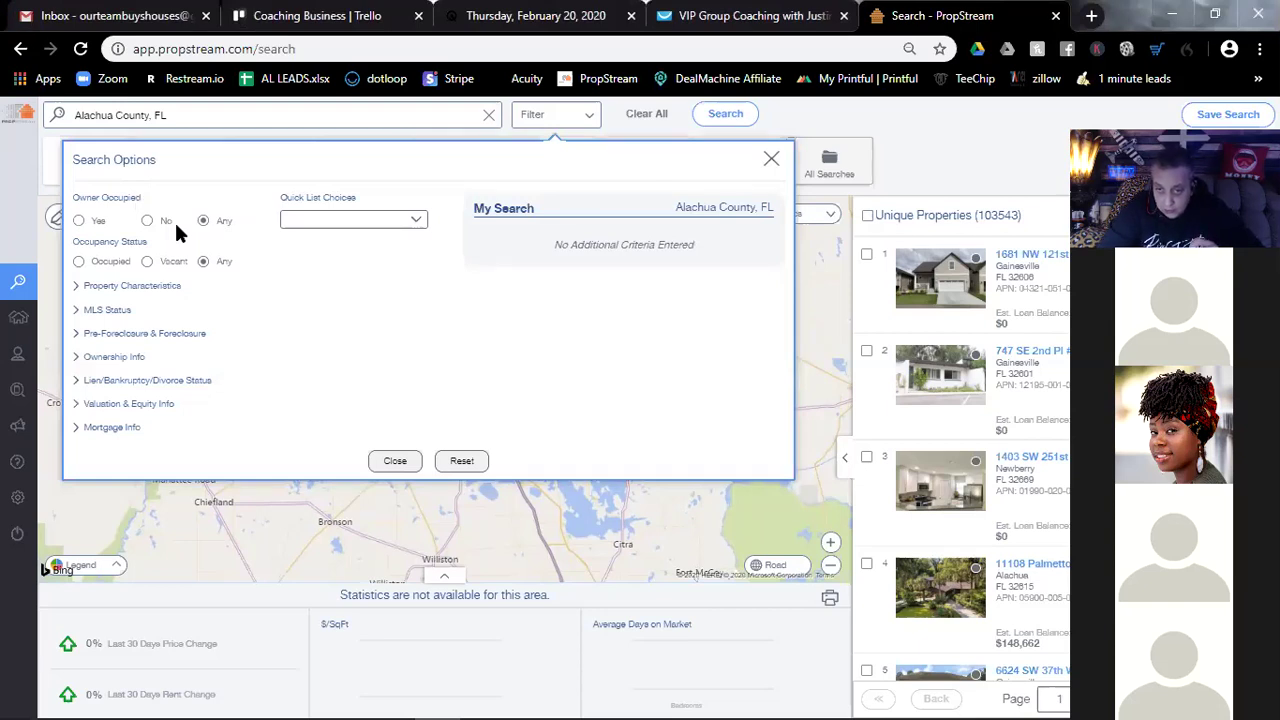
{"action": "left_click", "coordinate": [413, 222]}
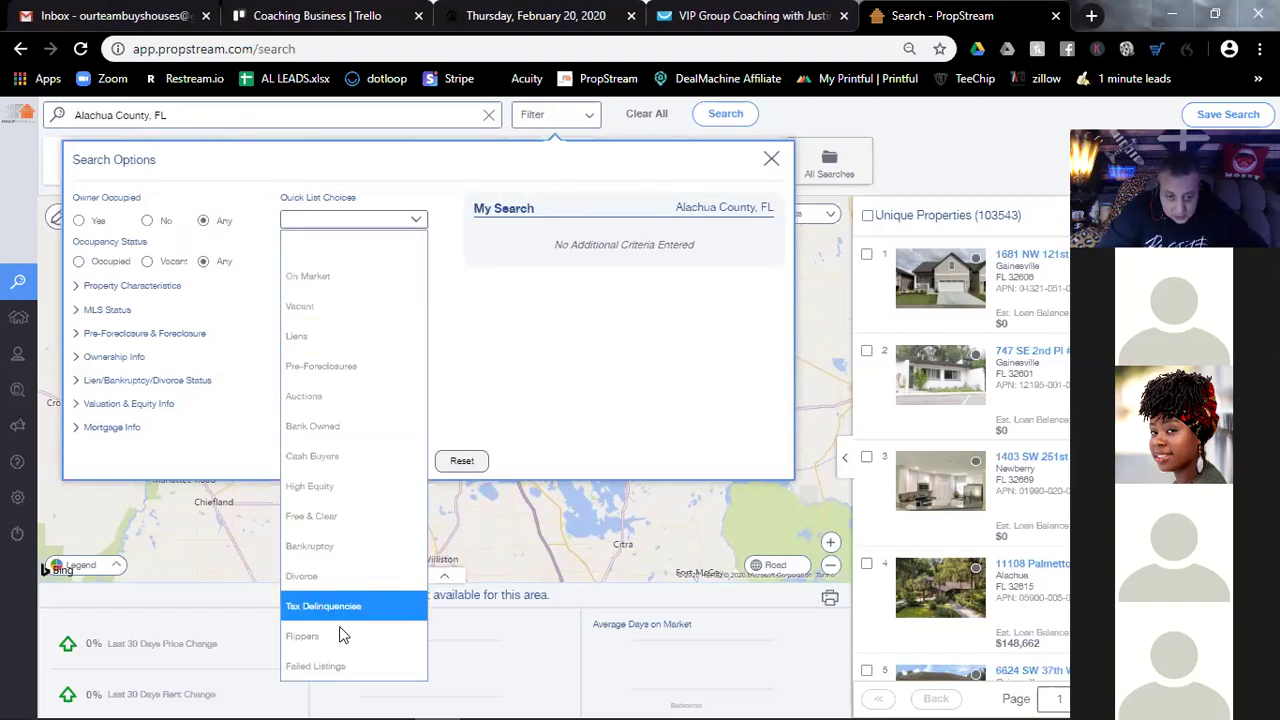
{"action": "left_click", "coordinate": [330, 677]}
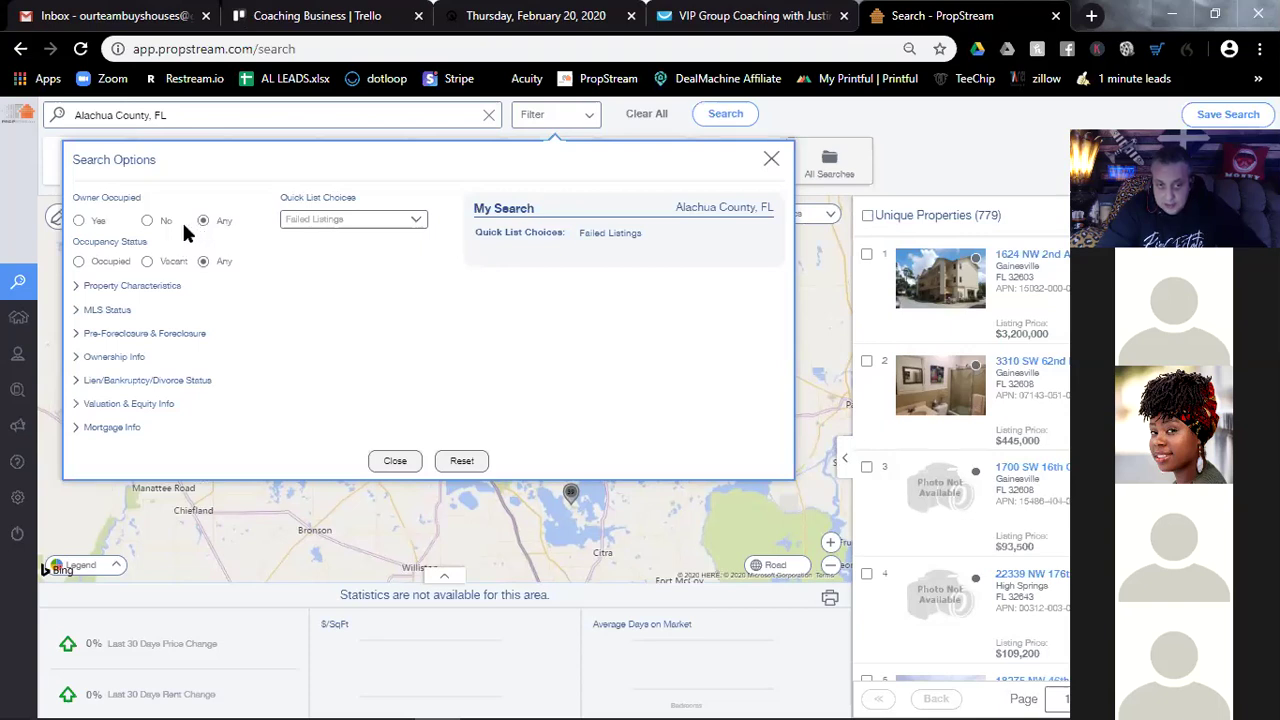
Set Owner Occupied to Yes and Occupancy Status to Occupied.
{"action": "left_click", "coordinate": [79, 221]}
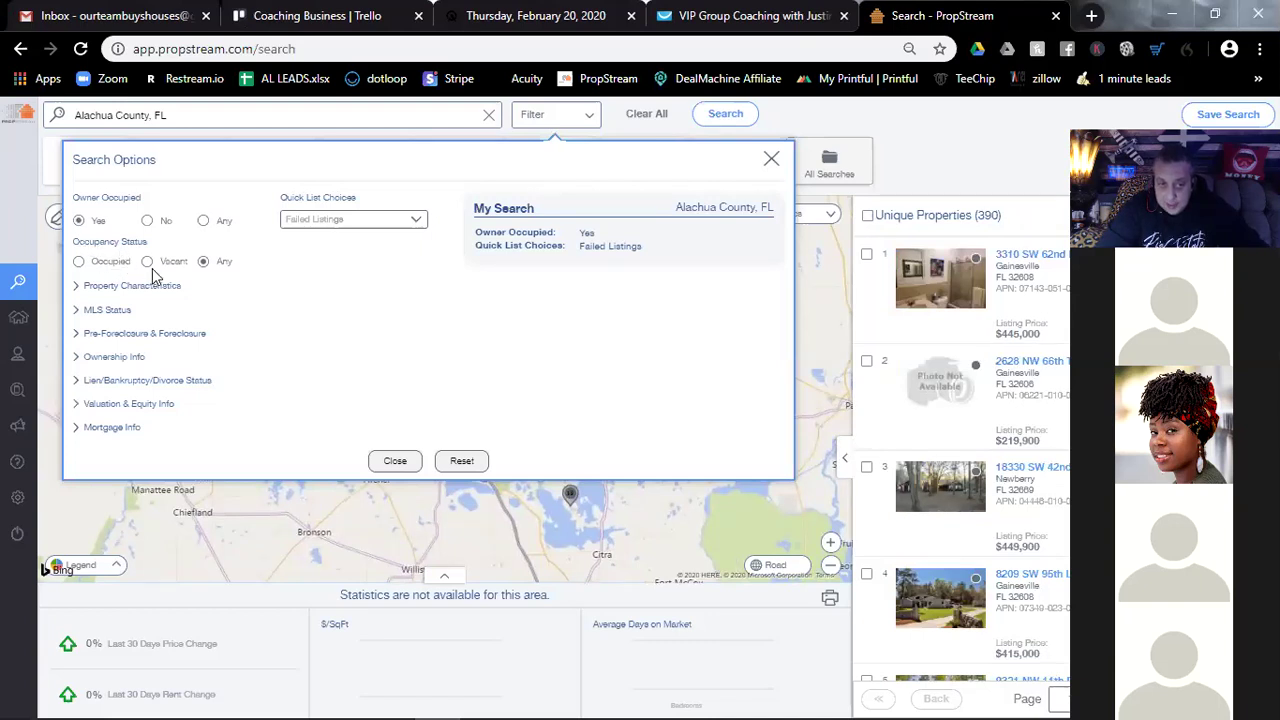
{"action": "left_click", "coordinate": [79, 263]}
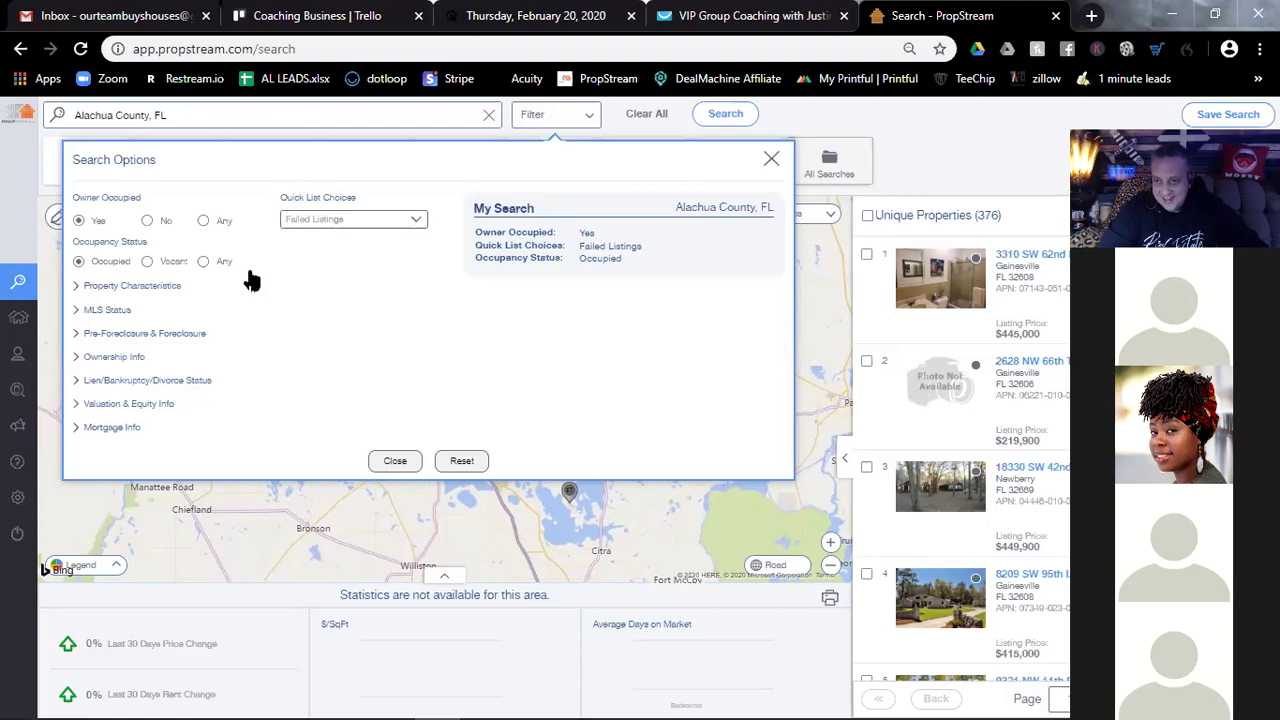
Restrict the property type to Single Family in the Property Characteristics filters.
{"action": "left_click", "coordinate": [84, 288]}
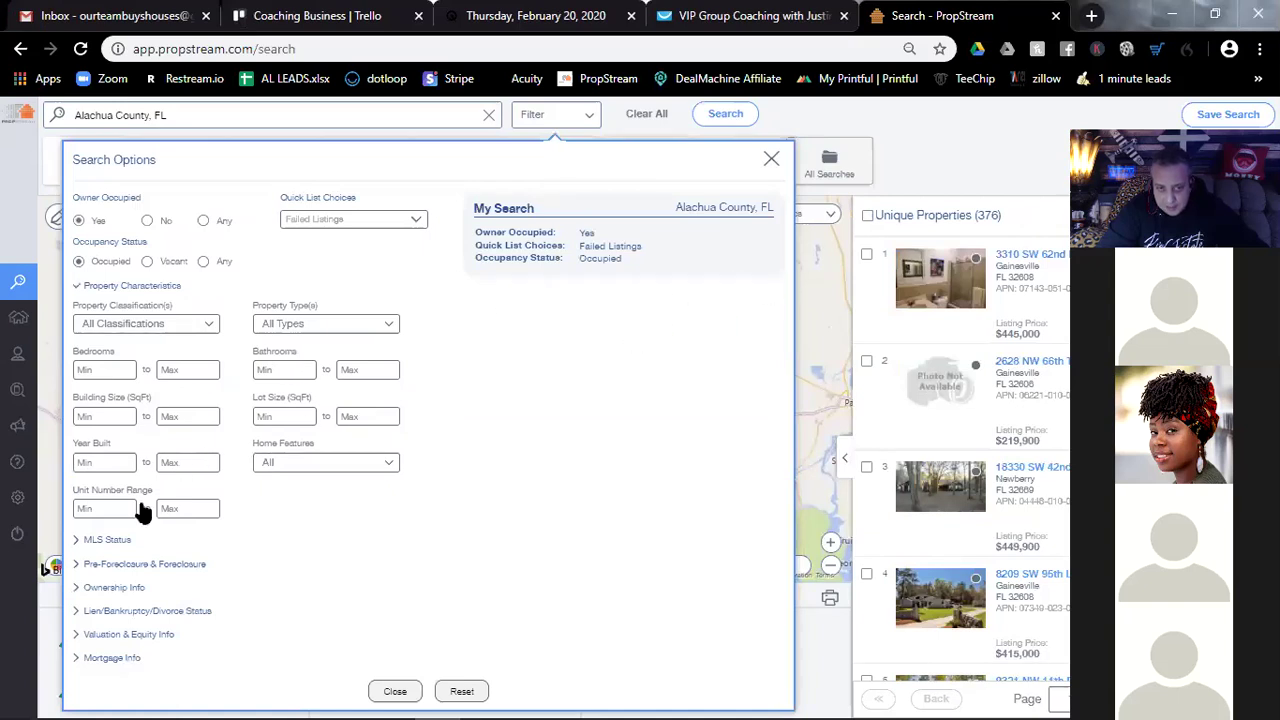
{"action": "left_click", "coordinate": [103, 541]}
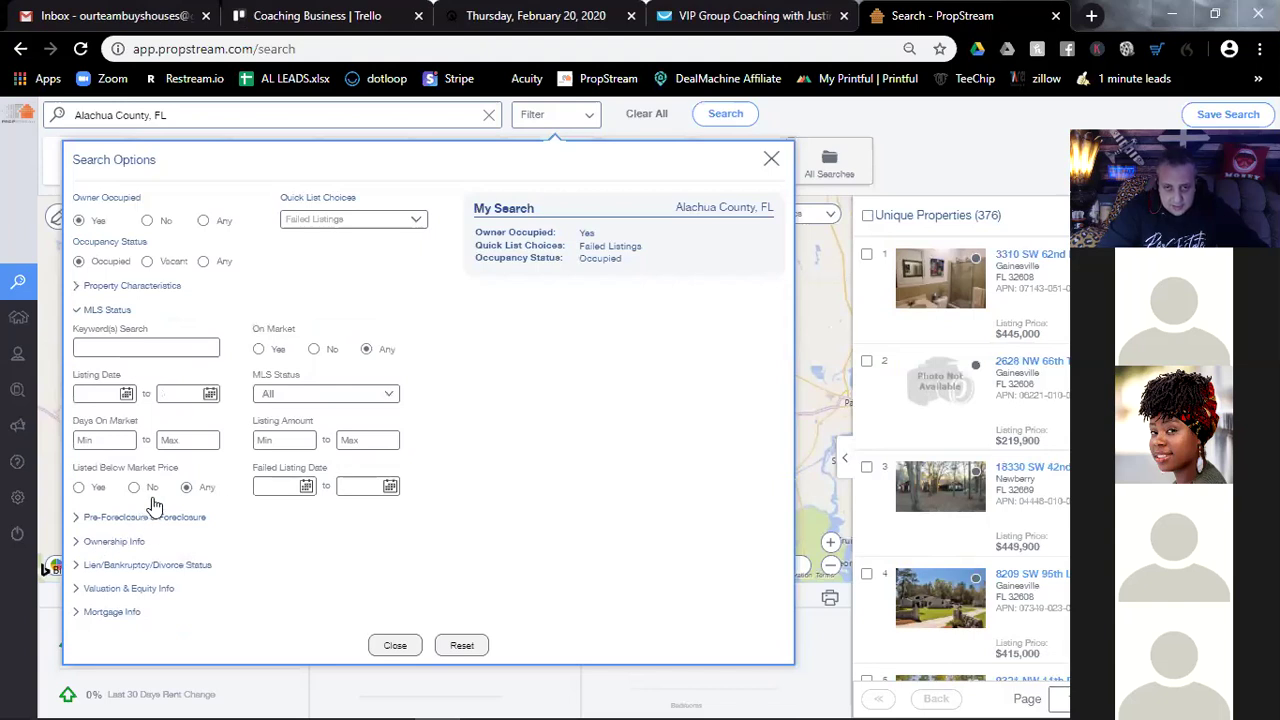
{"action": "left_click", "coordinate": [117, 288]}
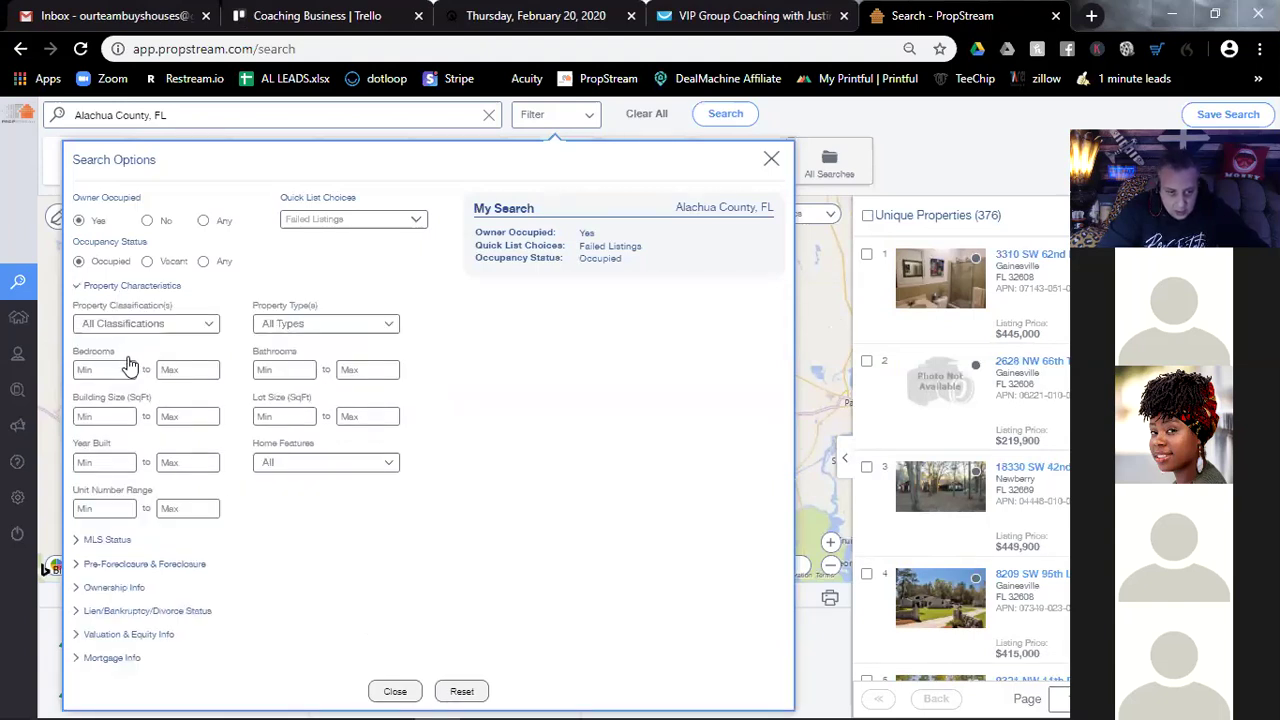
{"action": "left_click", "coordinate": [226, 326]}
{"action": "left_click", "coordinate": [278, 326]}
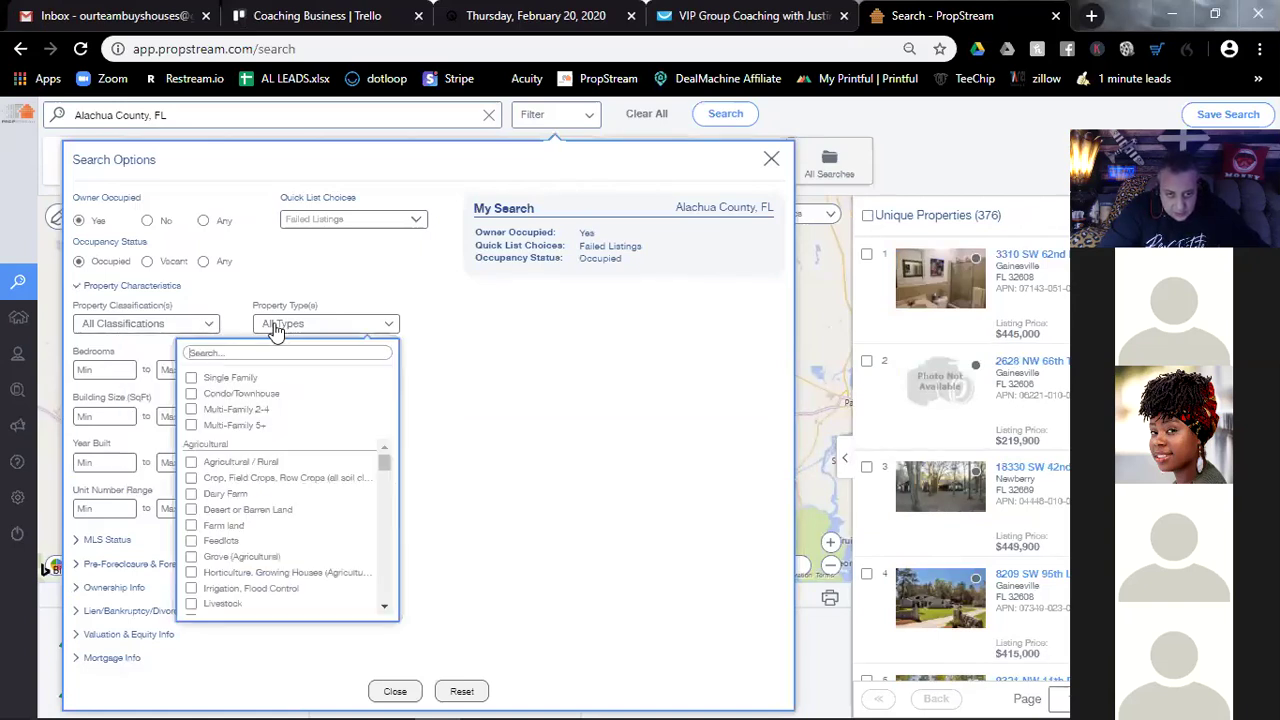
{"action": "left_click", "coordinate": [191, 378]}
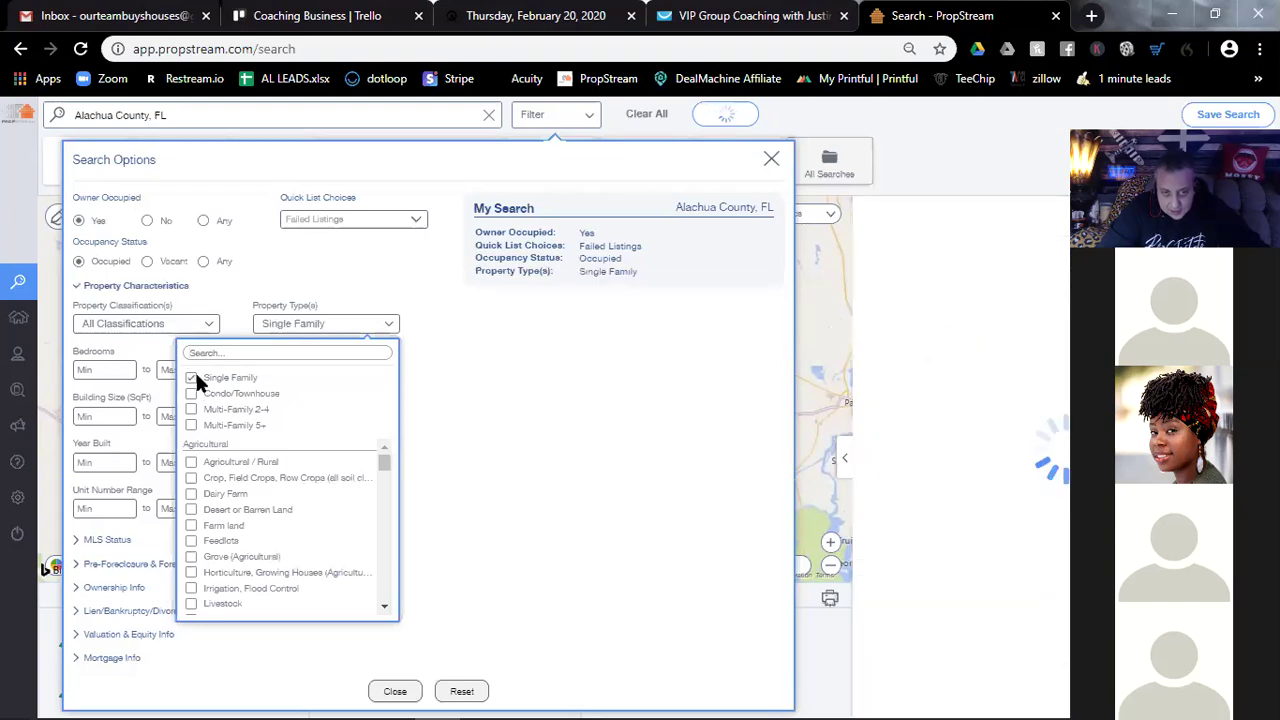
{"action": "left_click", "coordinate": [466, 360]}
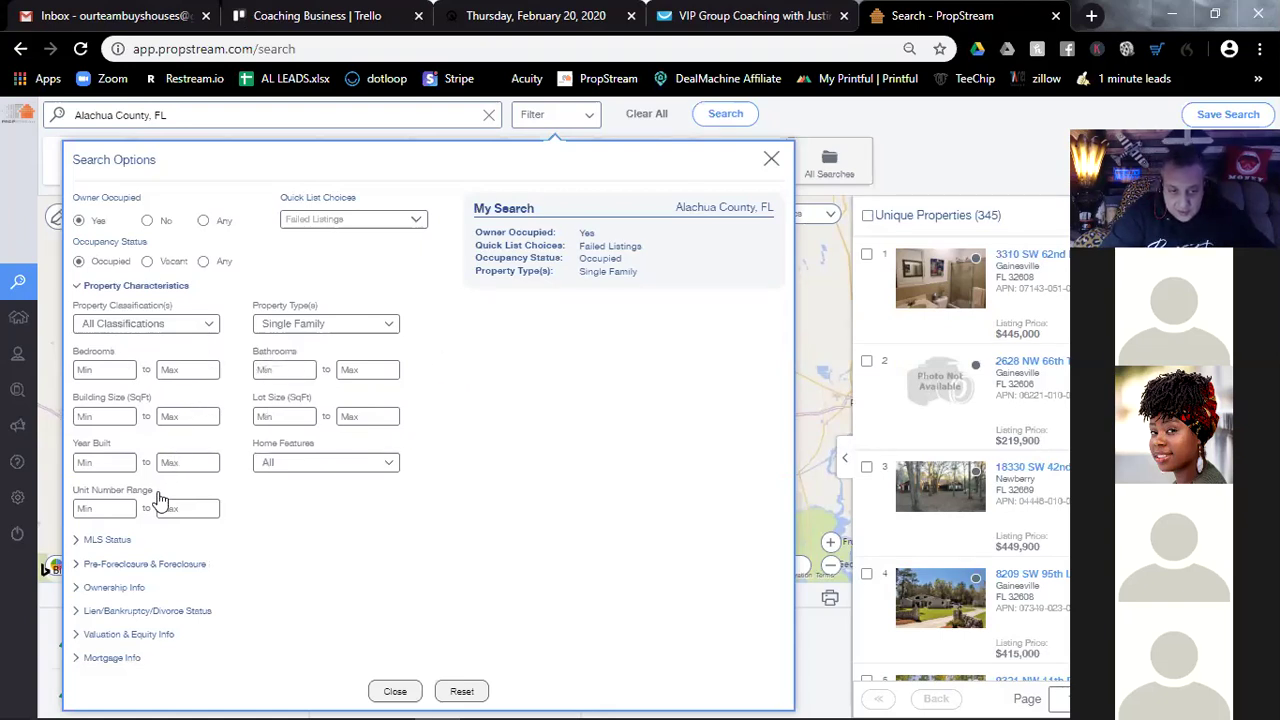
{"action": "left_click", "coordinate": [91, 545]}
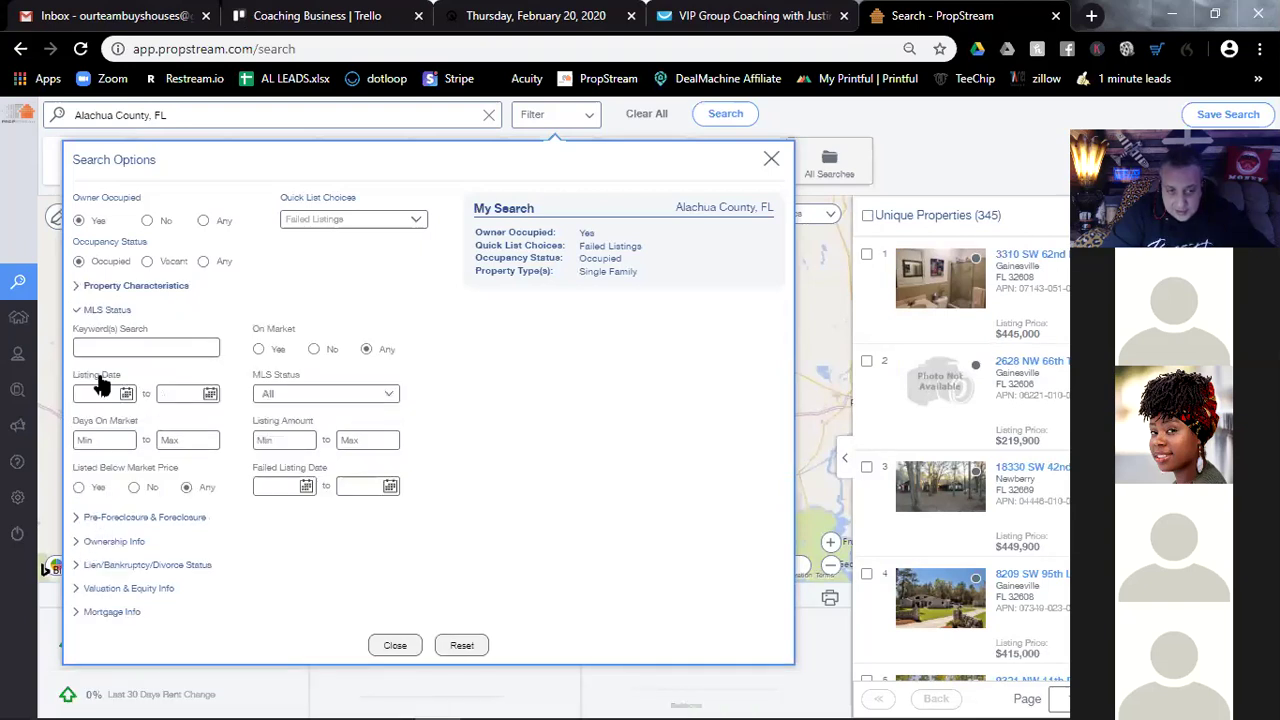
{"action": "left_click", "coordinate": [100, 287]}
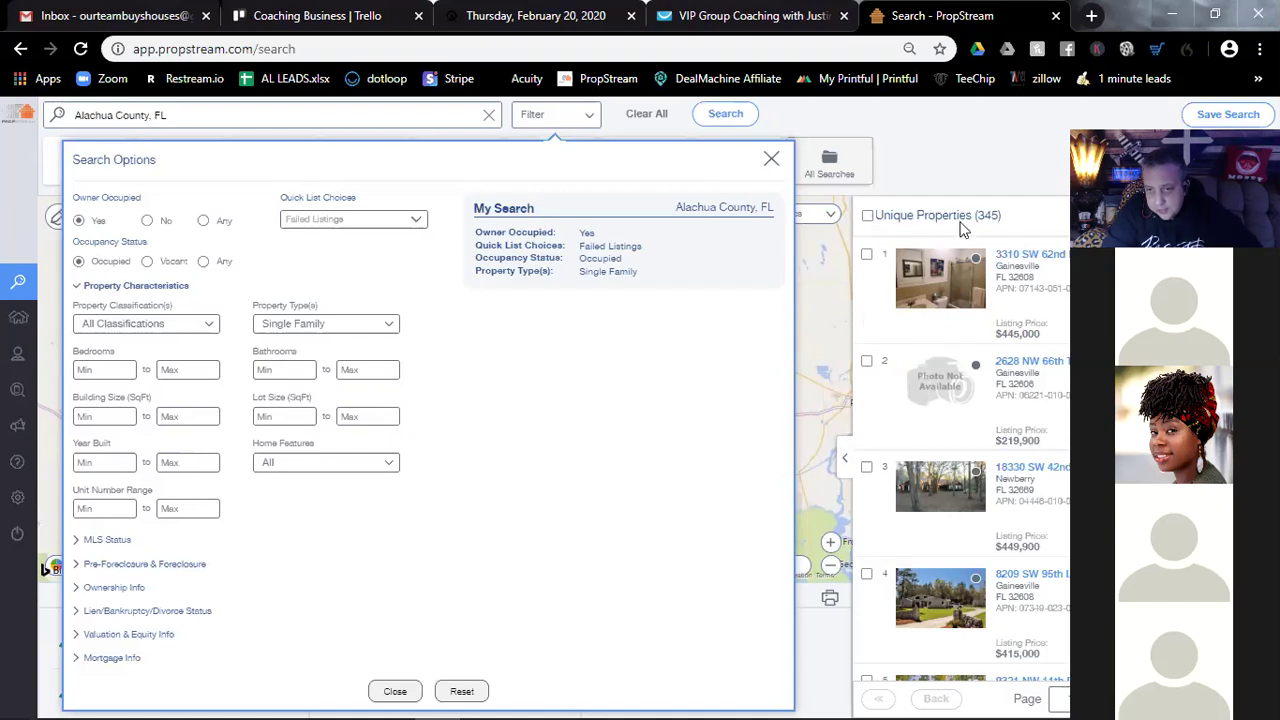
{"action": "left_click_drag", "start_coordinate": [1002, 214], "coordinate": [976, 219]}
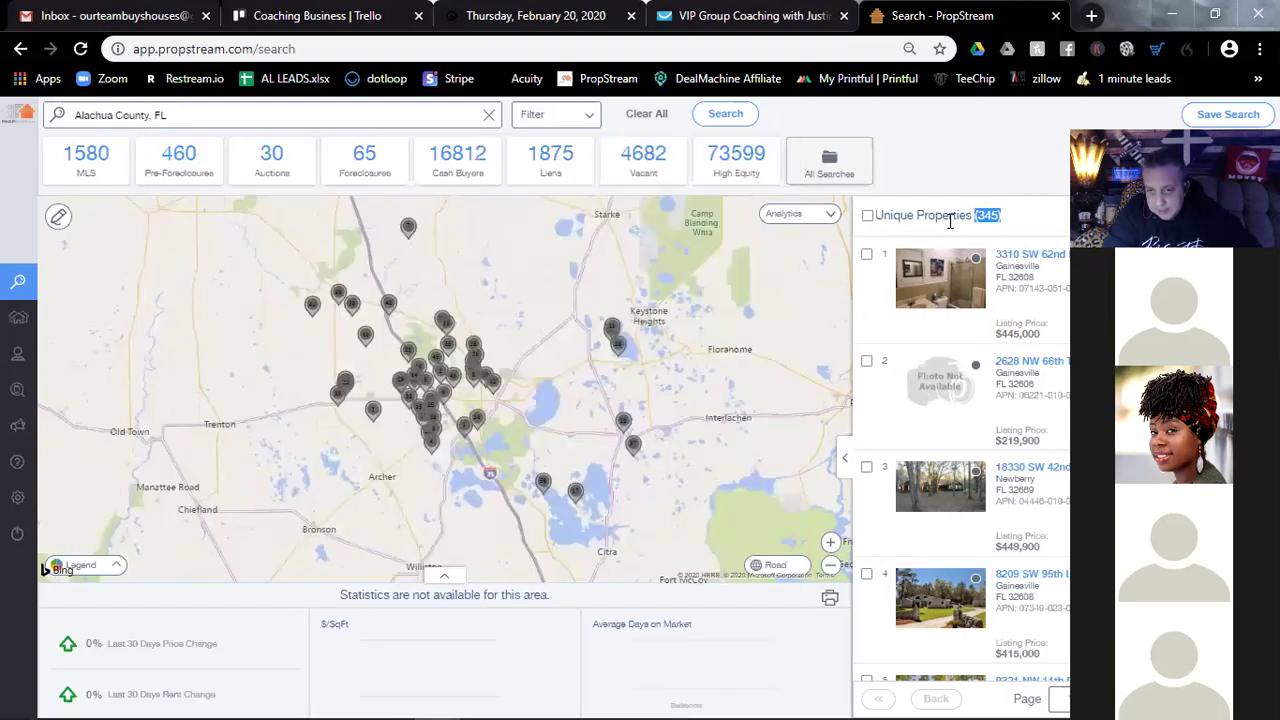
{"action": "left_click", "coordinate": [587, 118]}
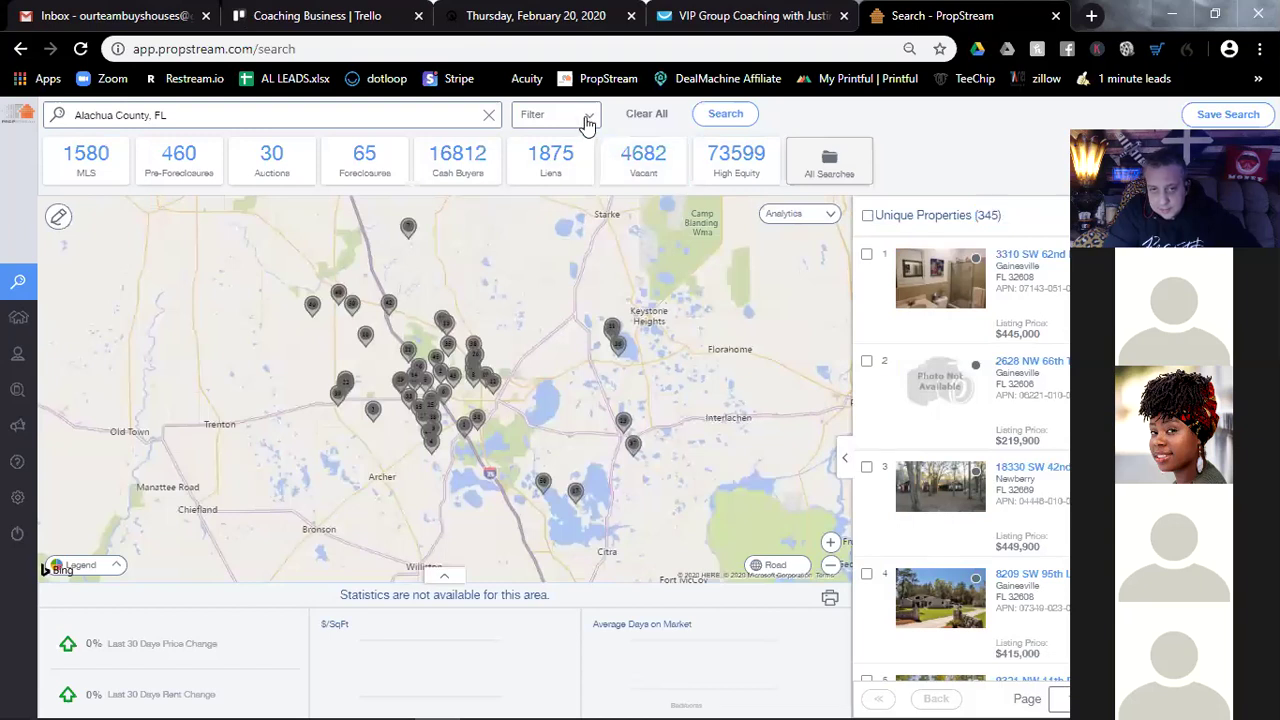
{"action": "left_click", "coordinate": [590, 118]}
{"action": "left_click", "coordinate": [588, 118]}
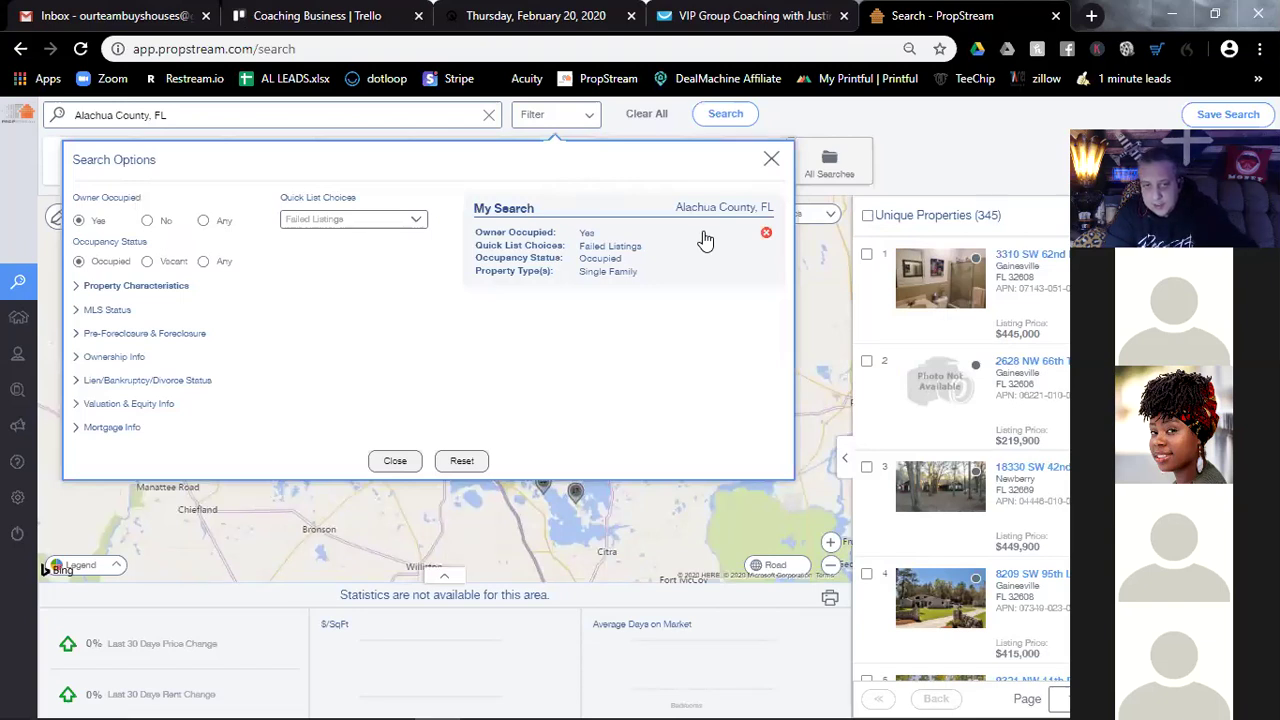
{"action": "left_click", "coordinate": [91, 288]}
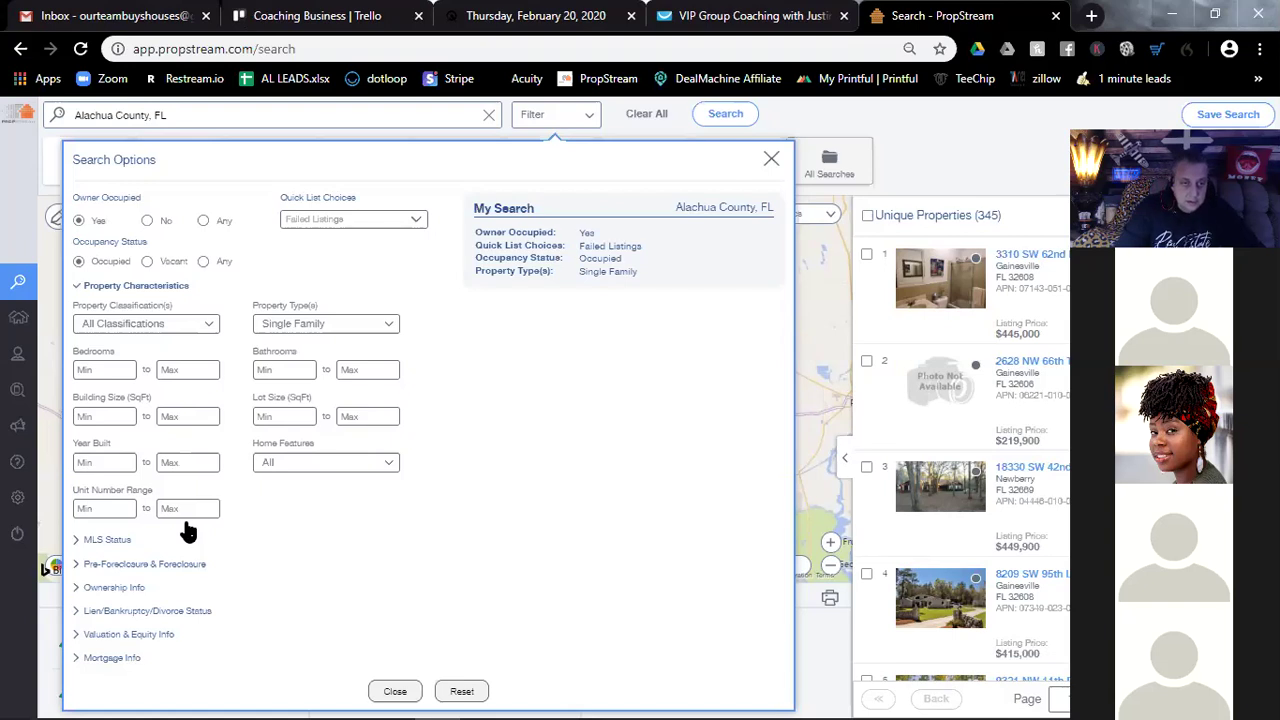
Set Owner Occupied to Any and Occupancy Status to Vacant.
{"action": "left_click", "coordinate": [204, 221]}
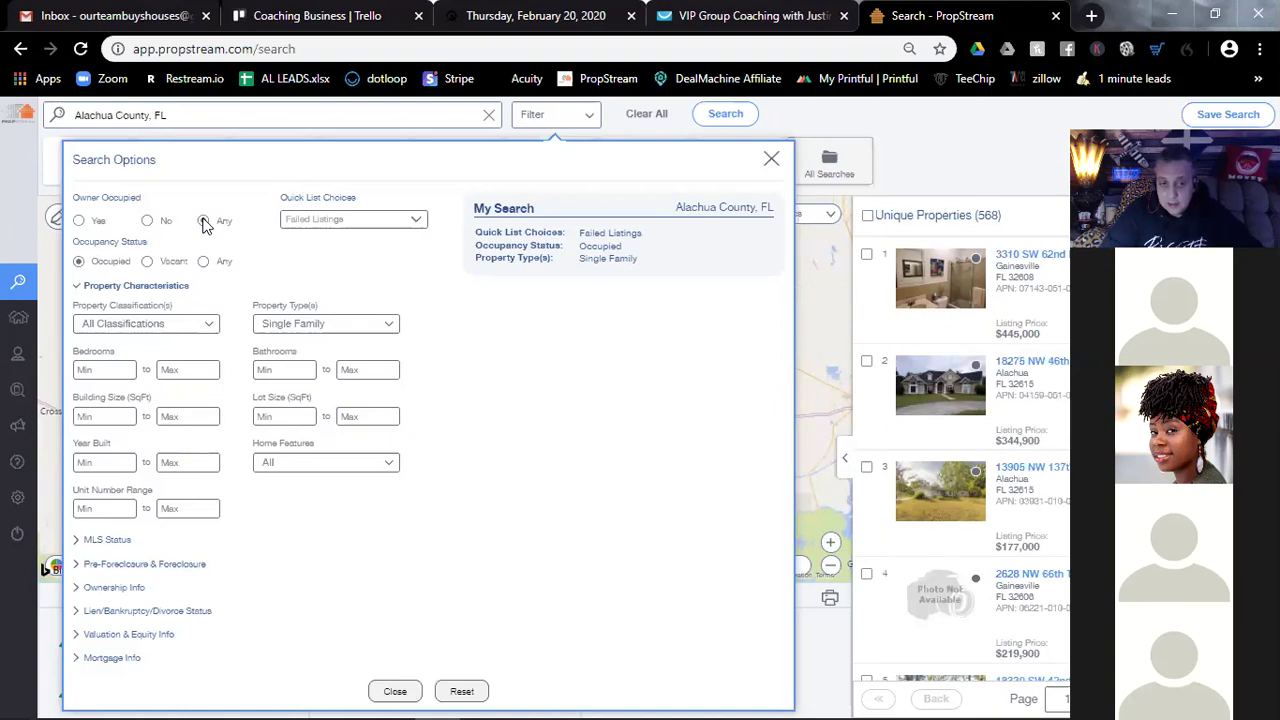
{"action": "left_click", "coordinate": [203, 221]}
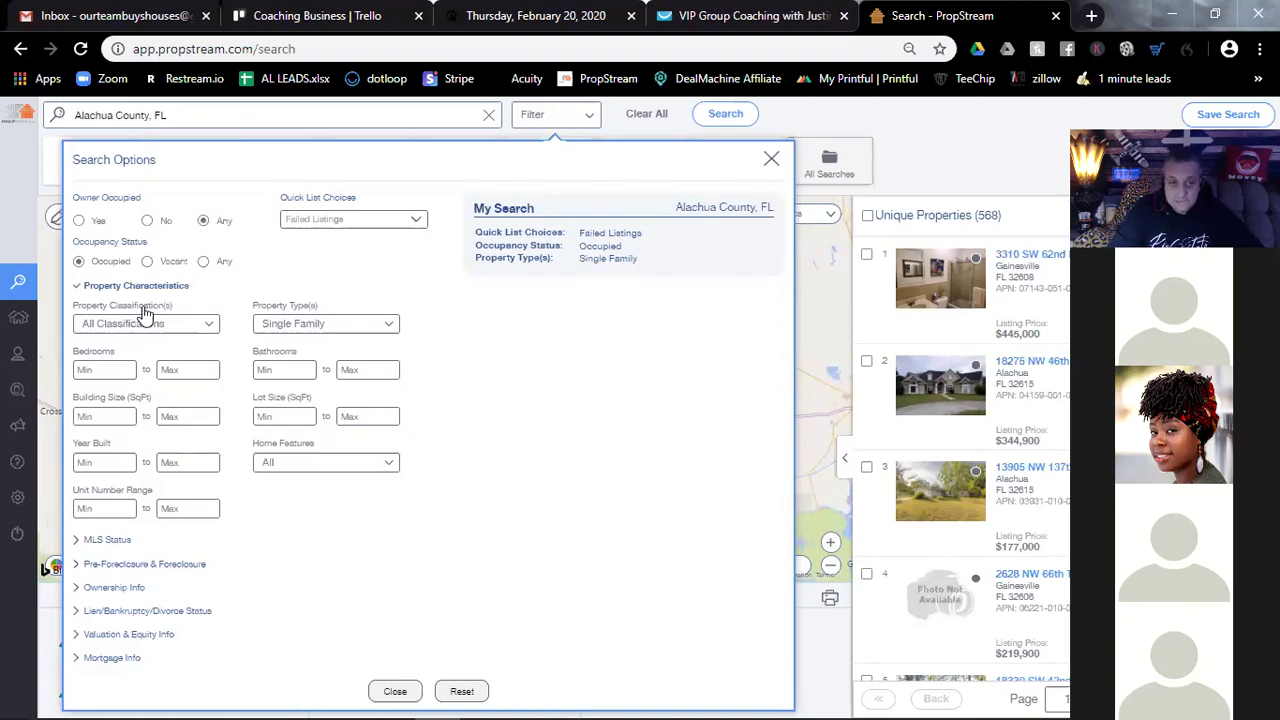
{"action": "left_click", "coordinate": [147, 263]}
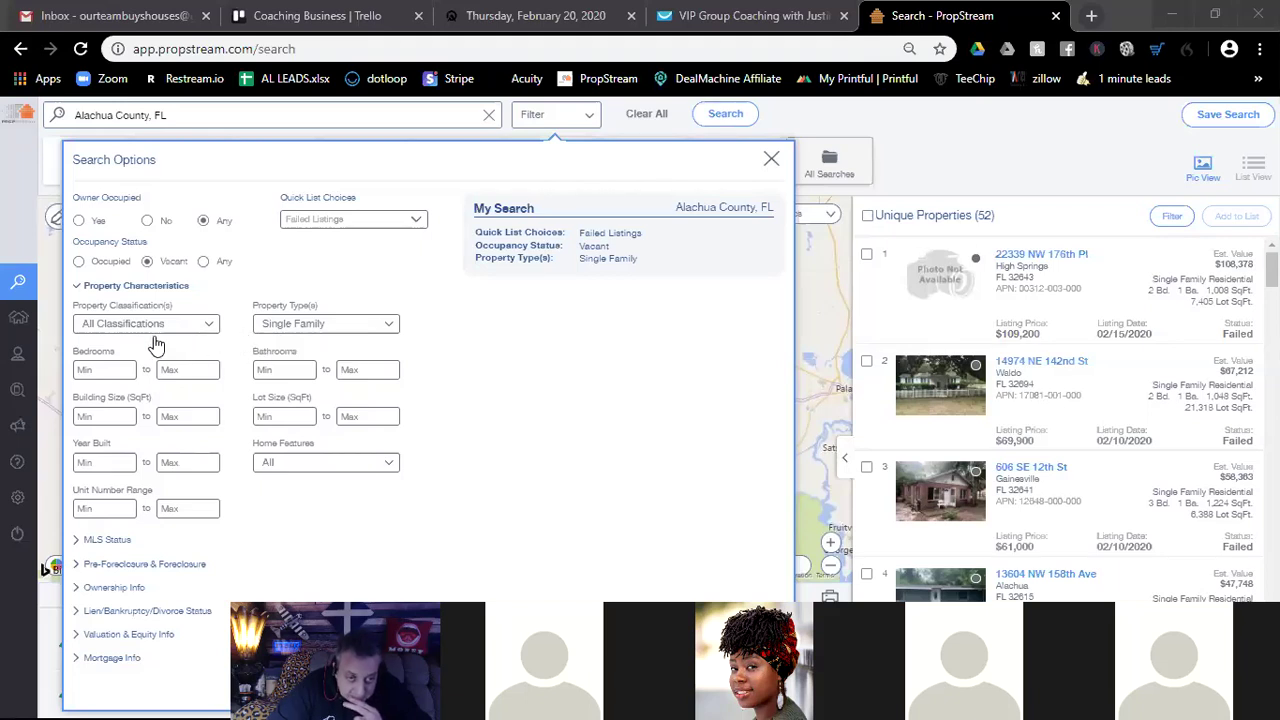
Show the MLS Status filters and examine the Failed Listing Date range fields.
{"action": "left_click", "coordinate": [95, 540]}
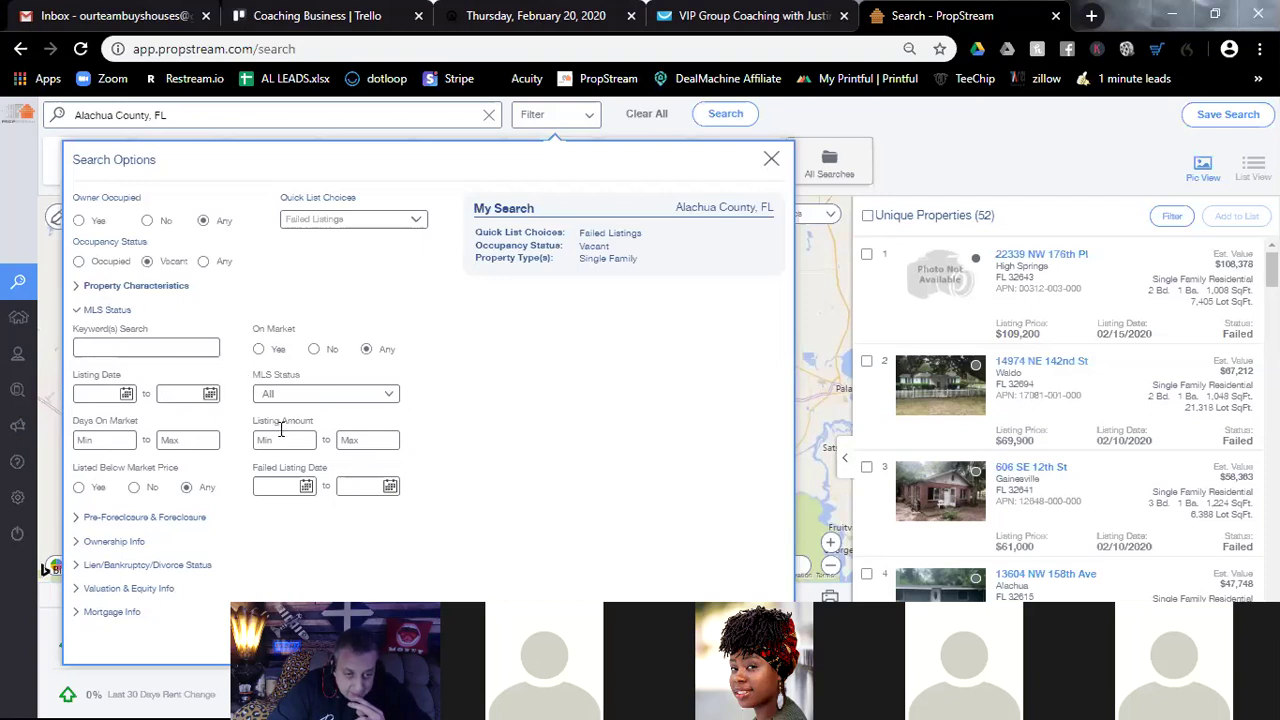
{"action": "left_click", "coordinate": [278, 485]}
{"action": "left_click", "coordinate": [354, 484]}
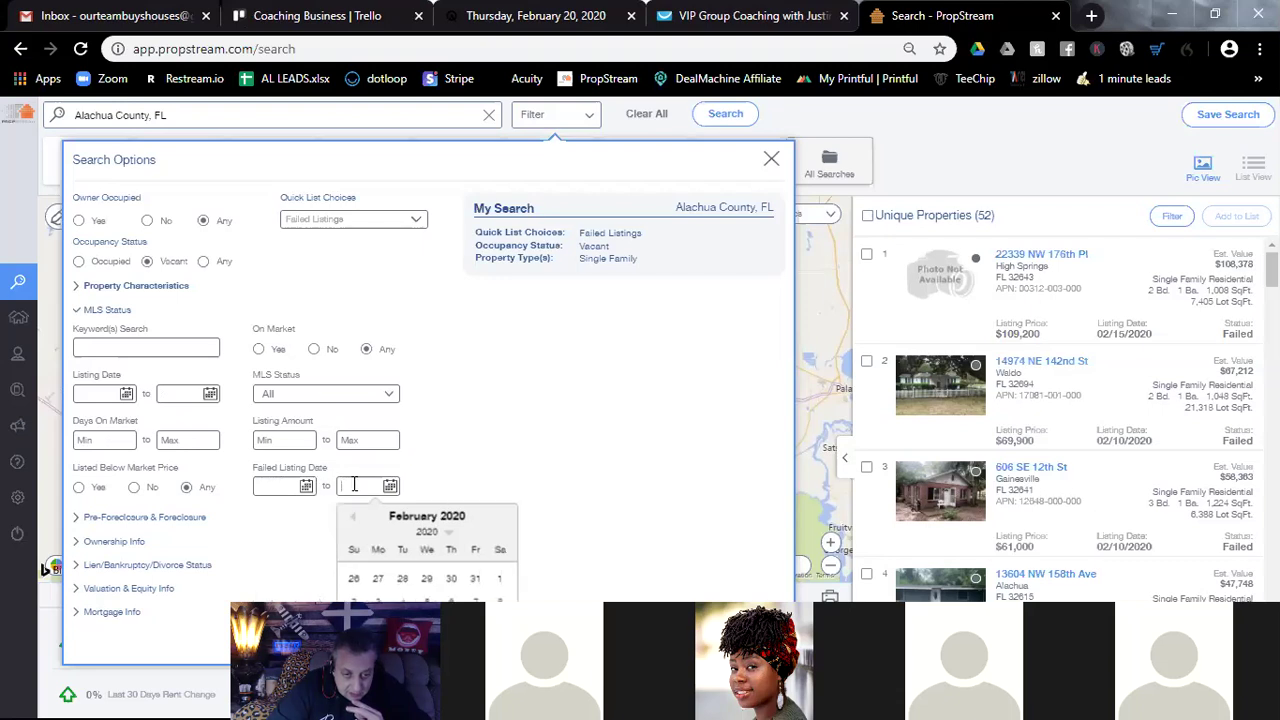
{"action": "left_click", "coordinate": [181, 440]}
{"action": "left_click", "coordinate": [260, 440]}
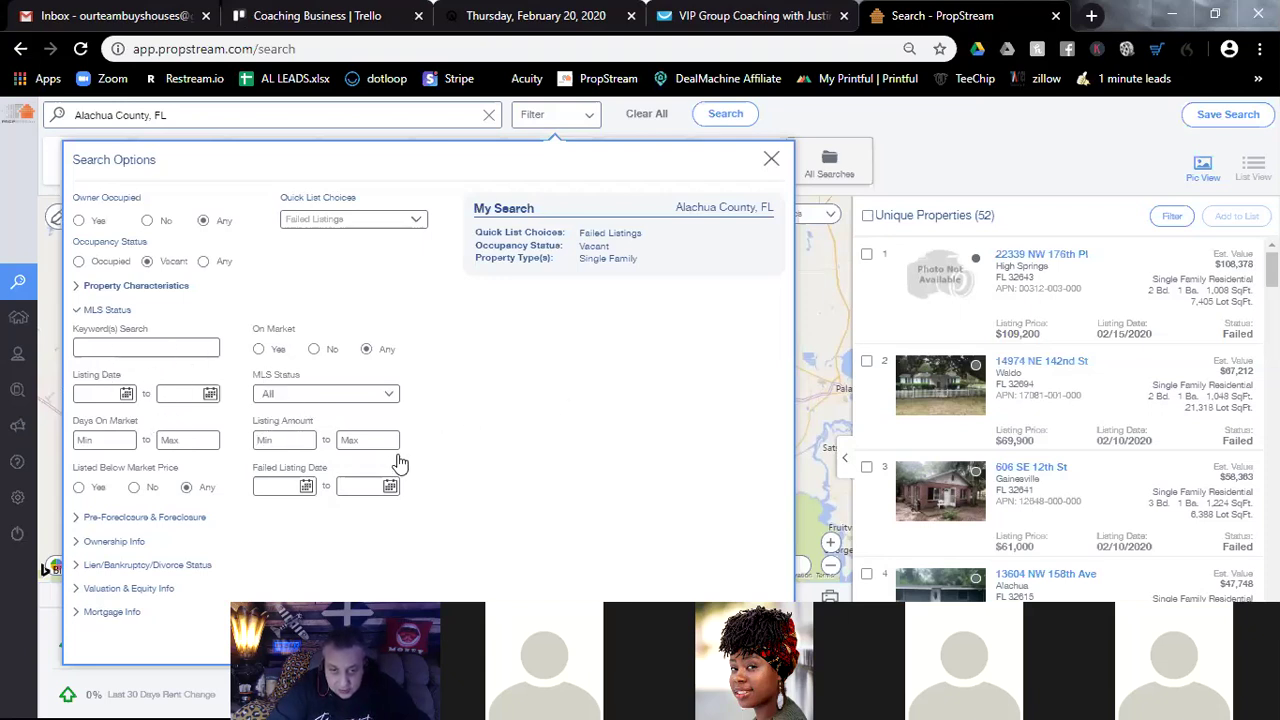
{"action": "left_click", "coordinate": [290, 485]}
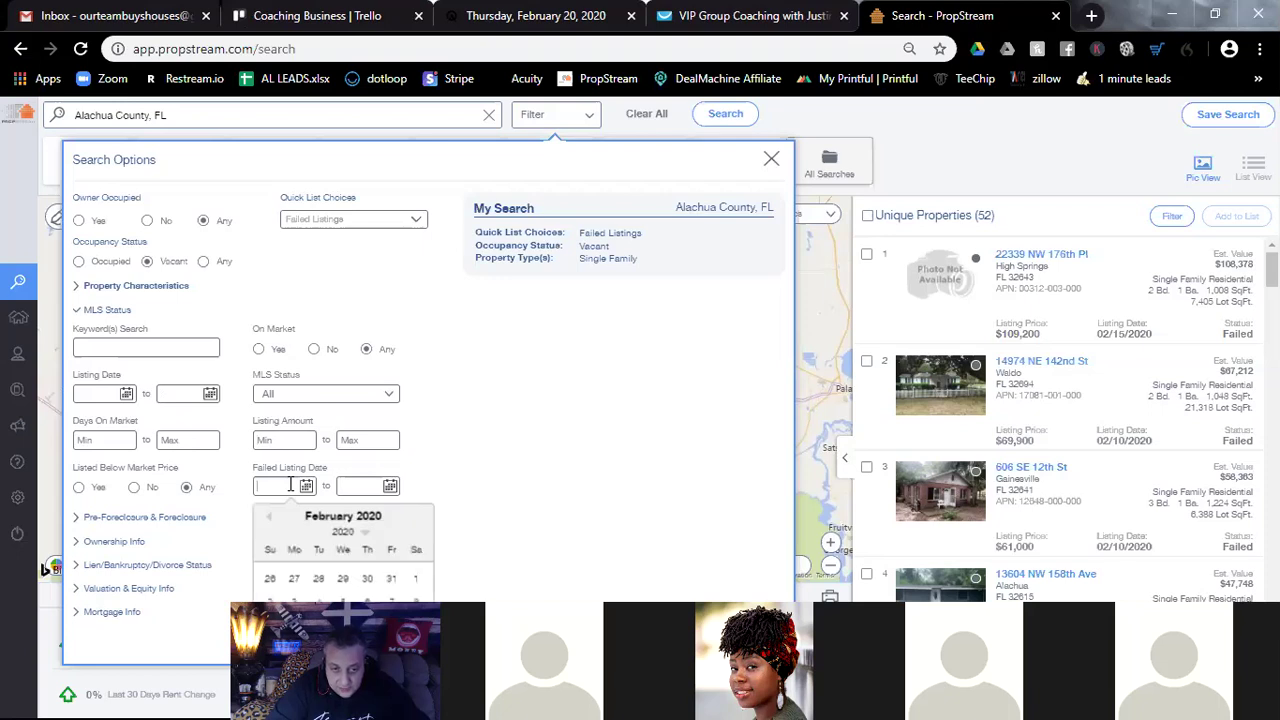
{"action": "left_click", "coordinate": [362, 485]}
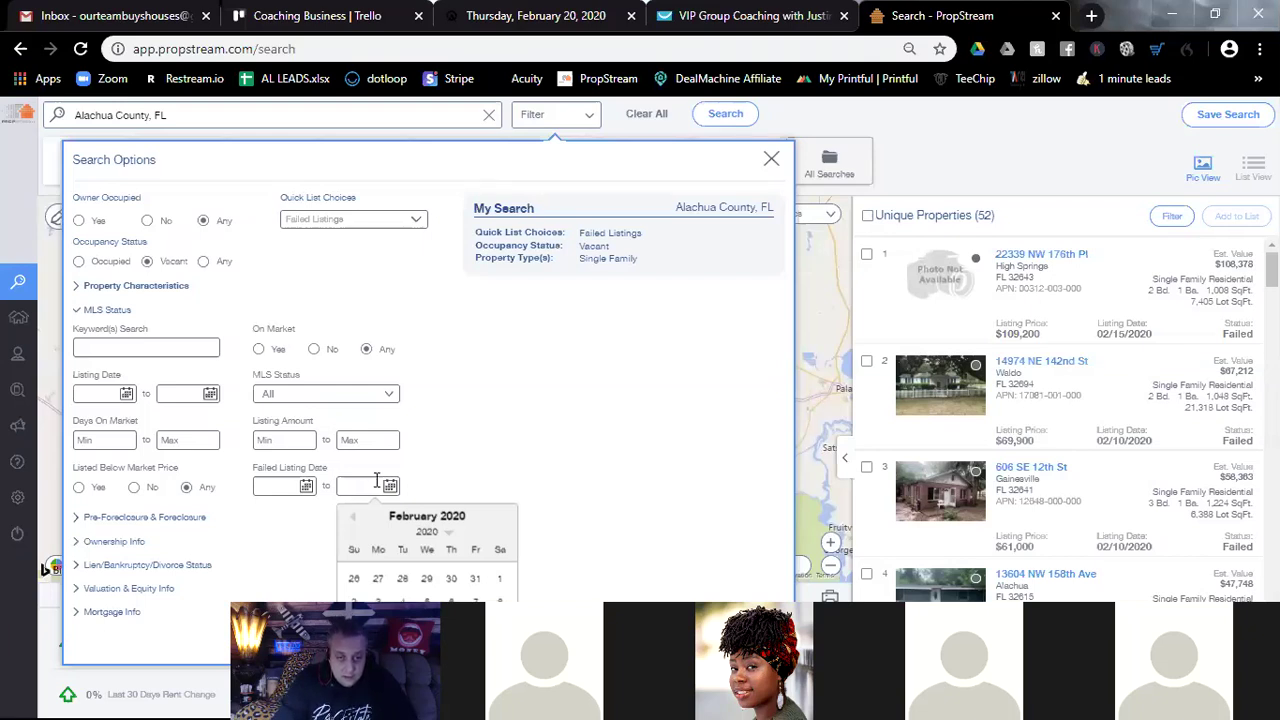
{"action": "left_click", "coordinate": [430, 469]}
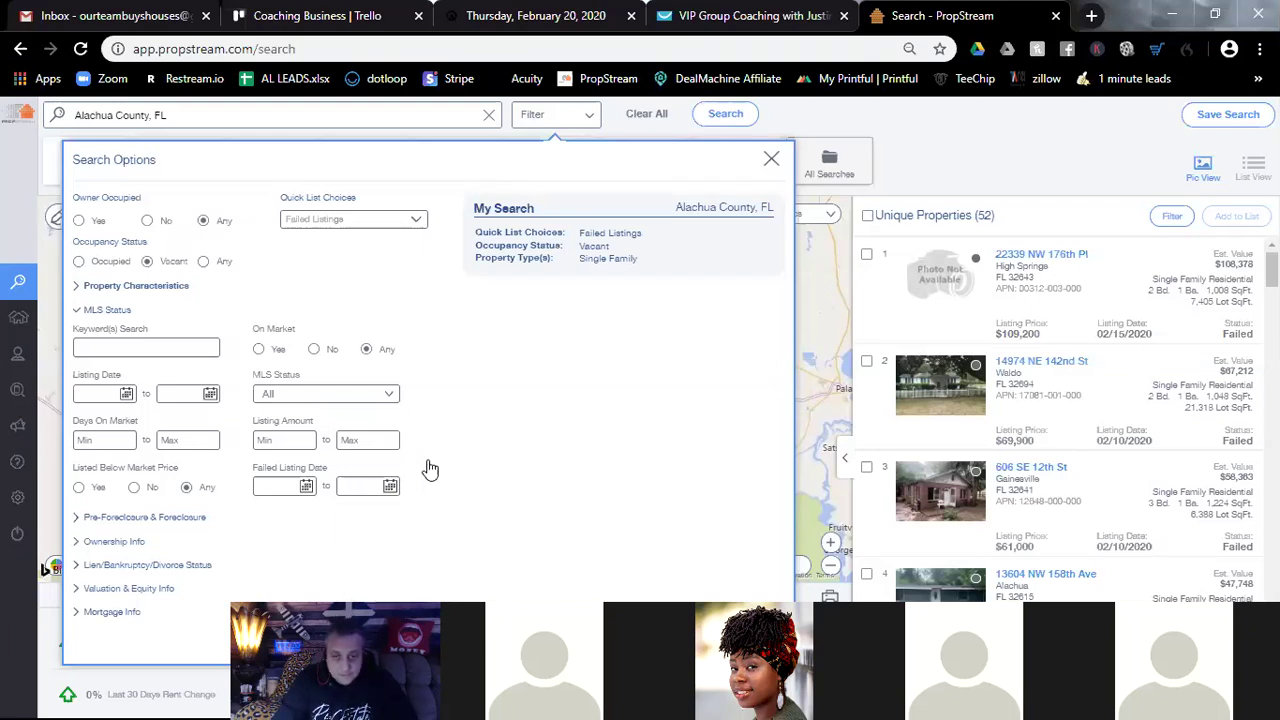
{"action": "left_click", "coordinate": [346, 486]}
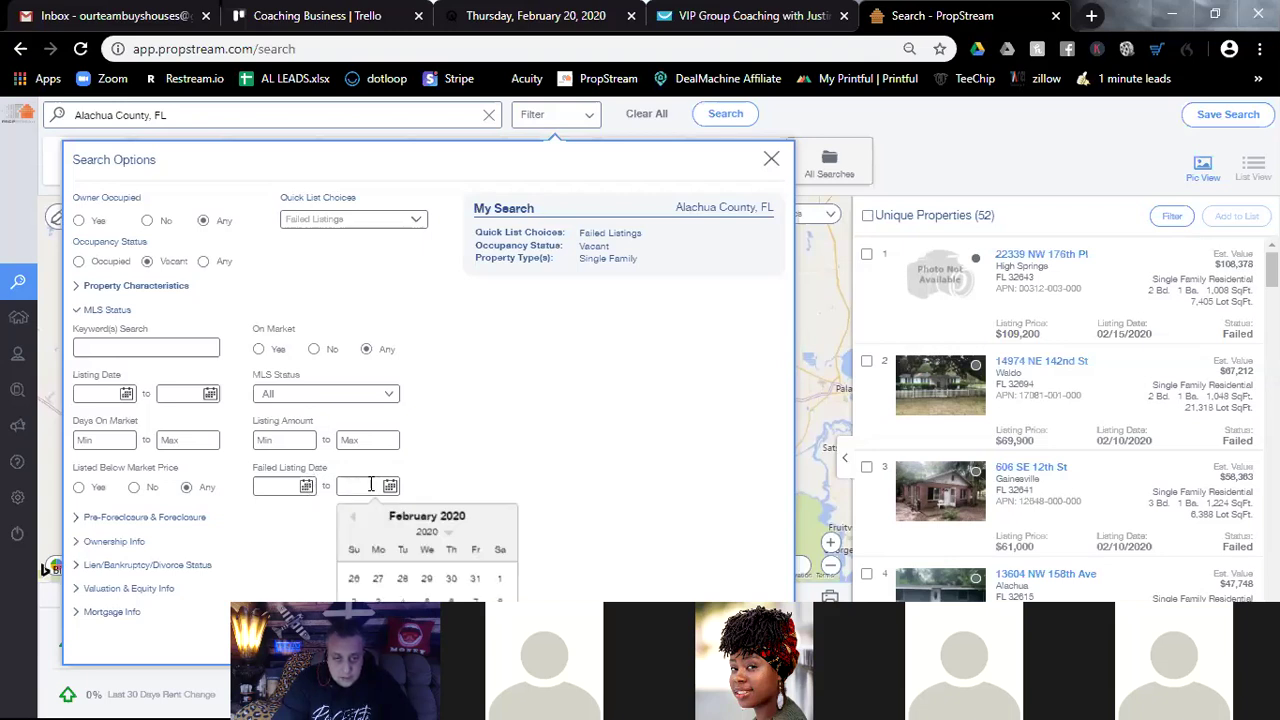
Set On Market to No in the MLS Status filters and look through the matching properties' listing dates.
{"action": "left_click", "coordinate": [314, 348]}
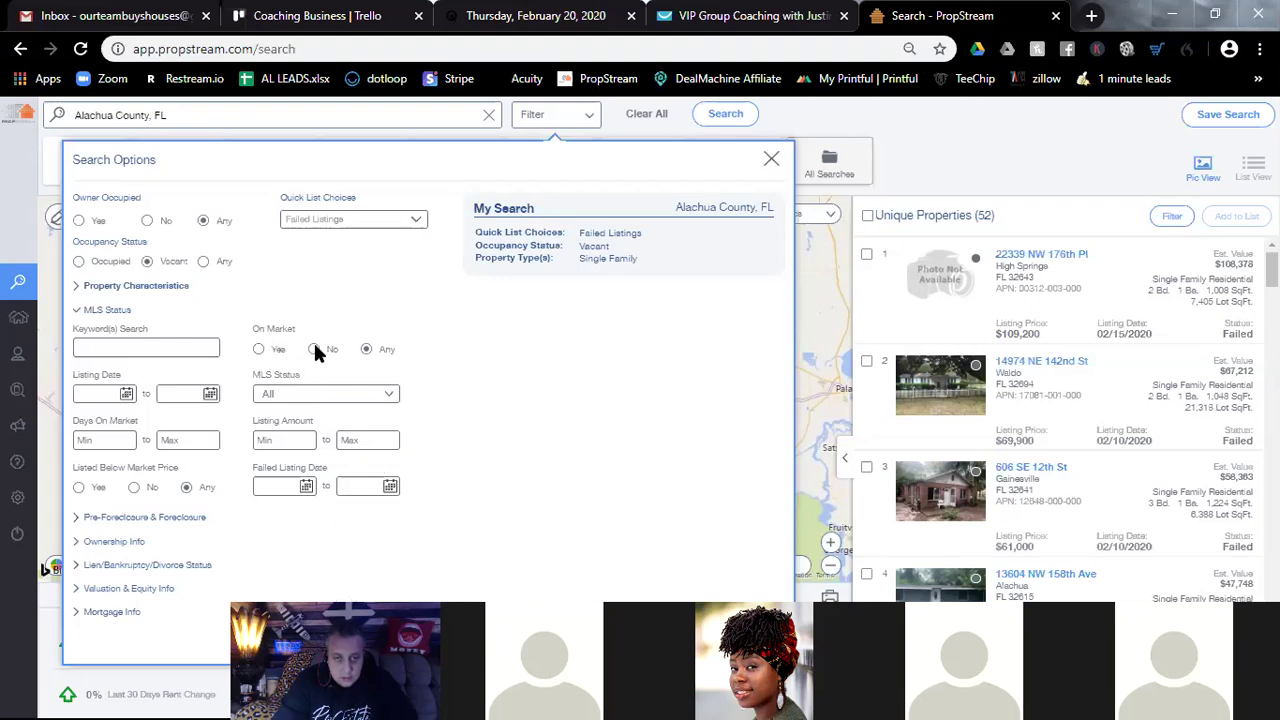
{"action": "left_click", "coordinate": [314, 349]}
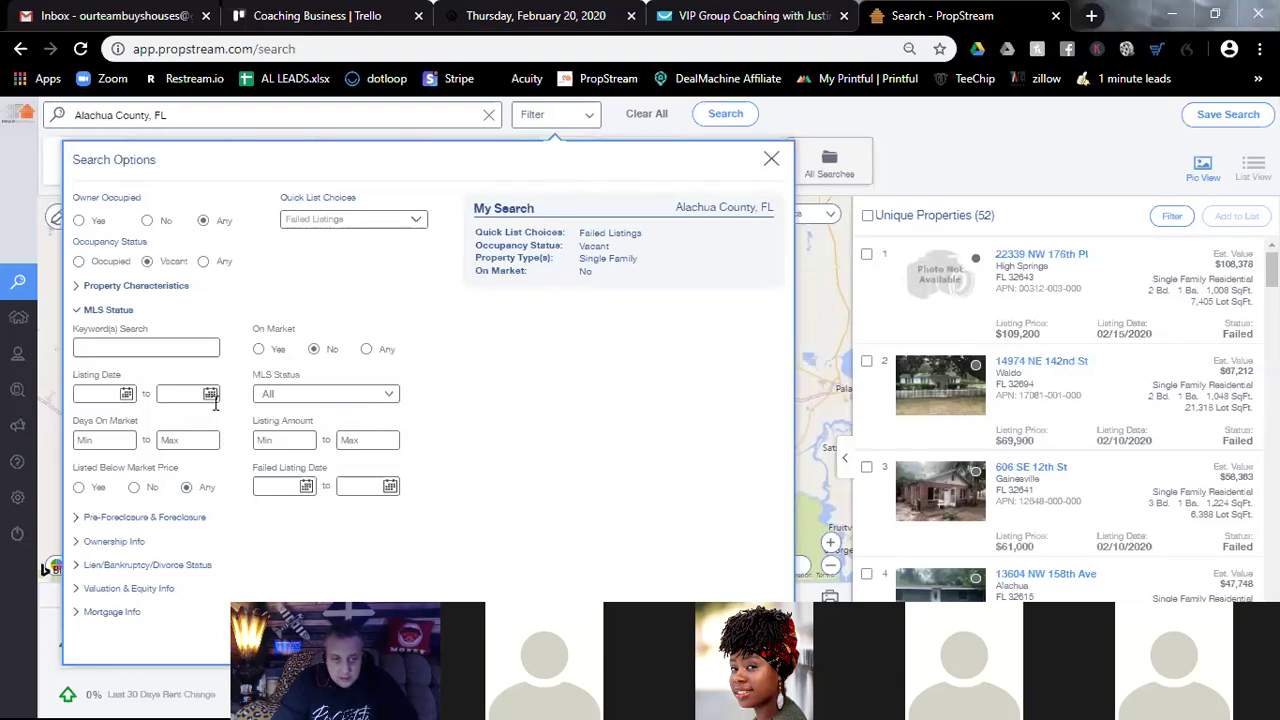
{"action": "left_click", "coordinate": [279, 489]}
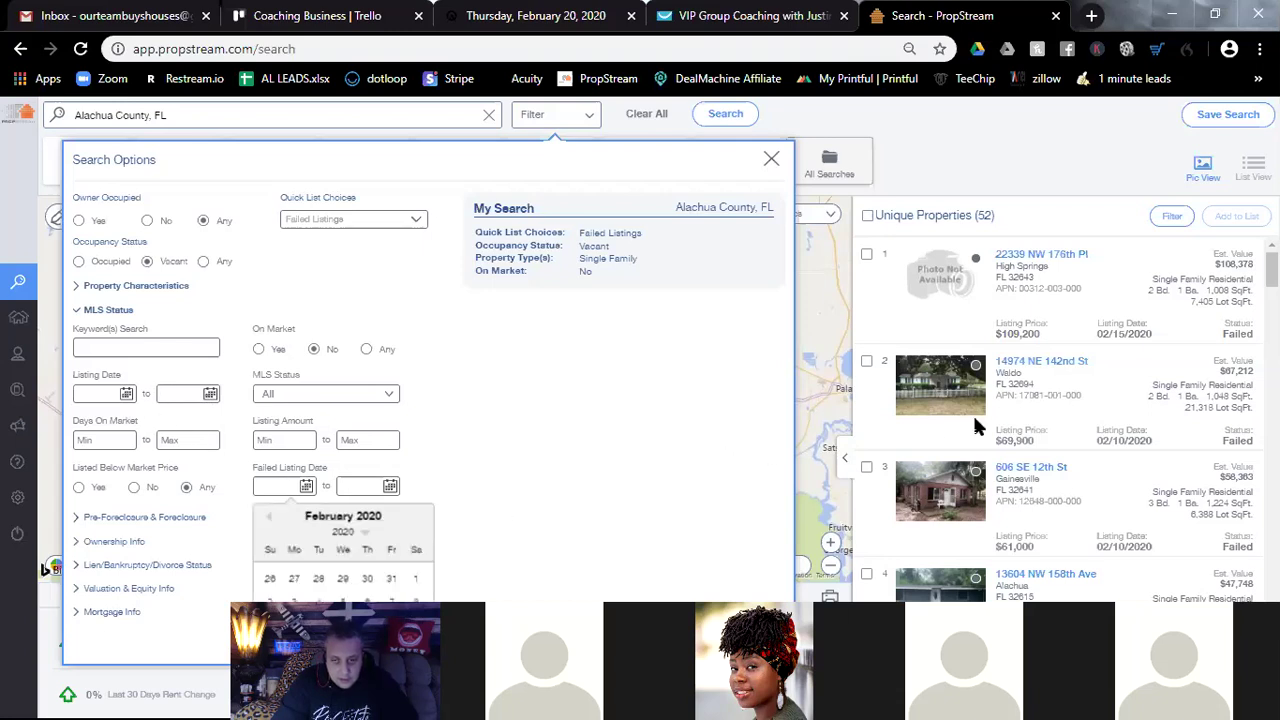
{"action": "left_click", "coordinate": [1271, 268]}
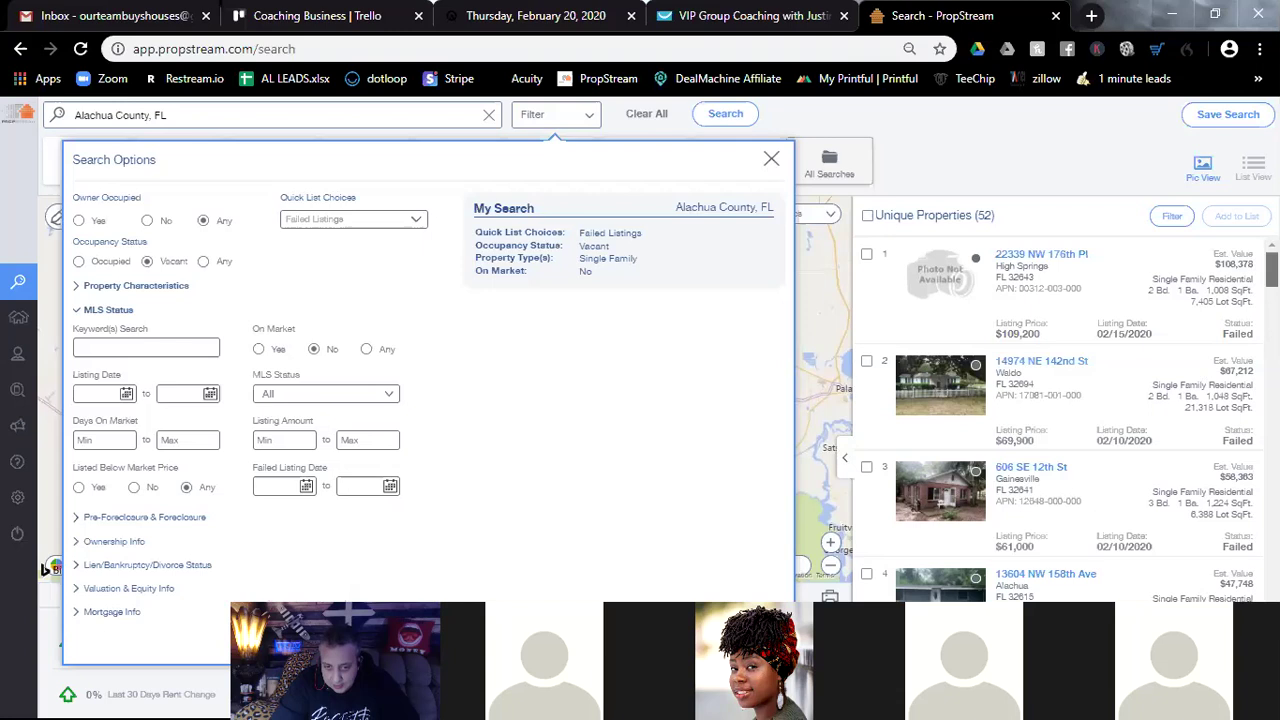
{"action": "scroll", "coordinate": [1271, 268], "scroll_direction": "down", "scroll_amount": 1}
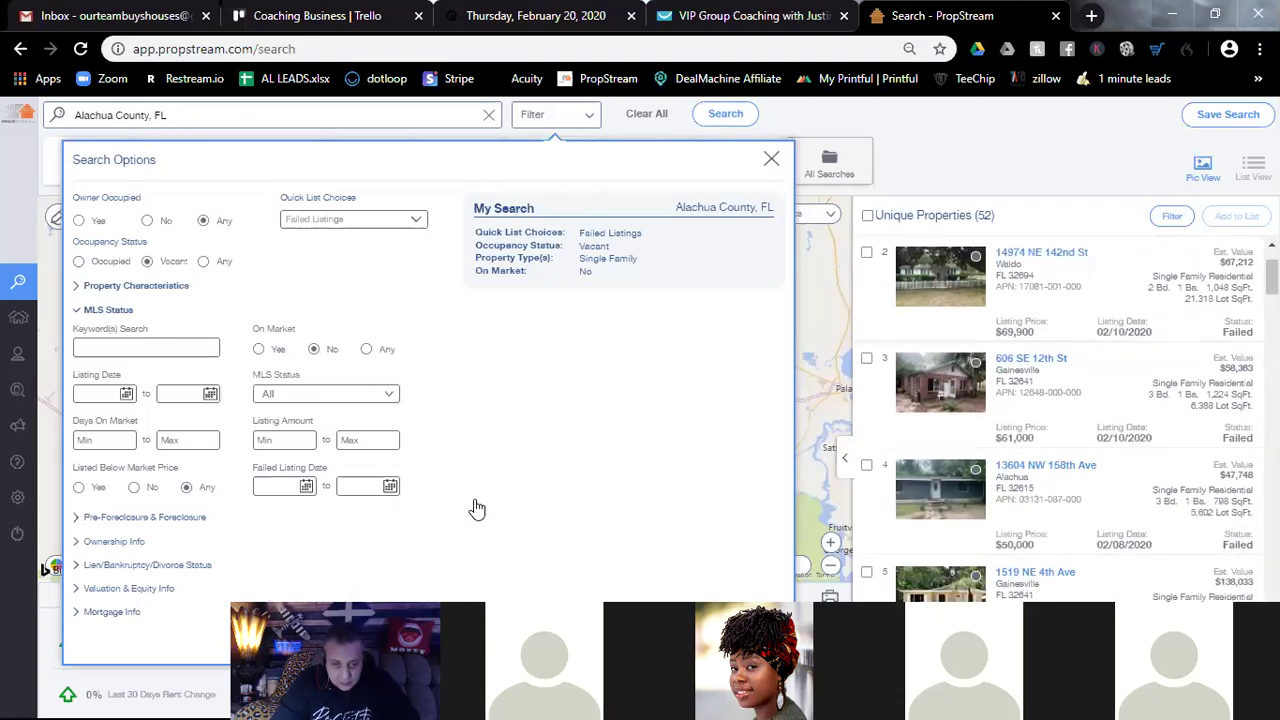
{"action": "left_click", "coordinate": [277, 488]}
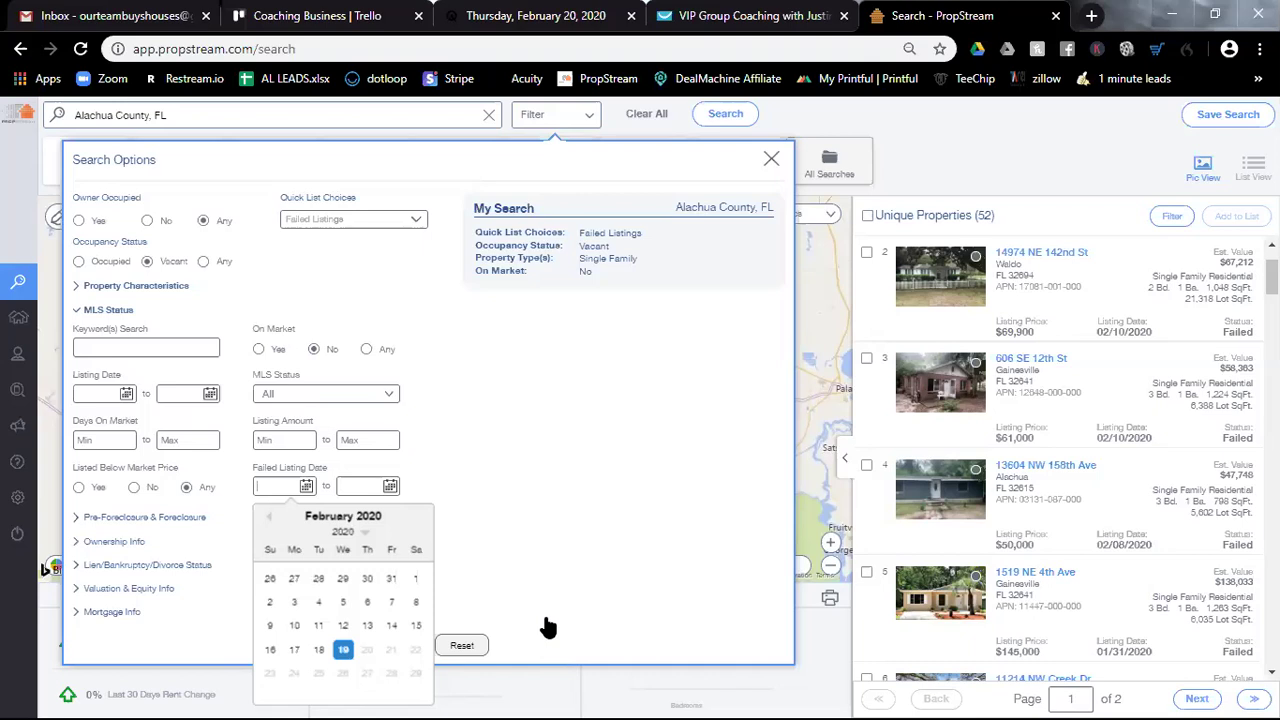
{"action": "key", "text": "Down"}
{"action": "key", "text": "Down"}
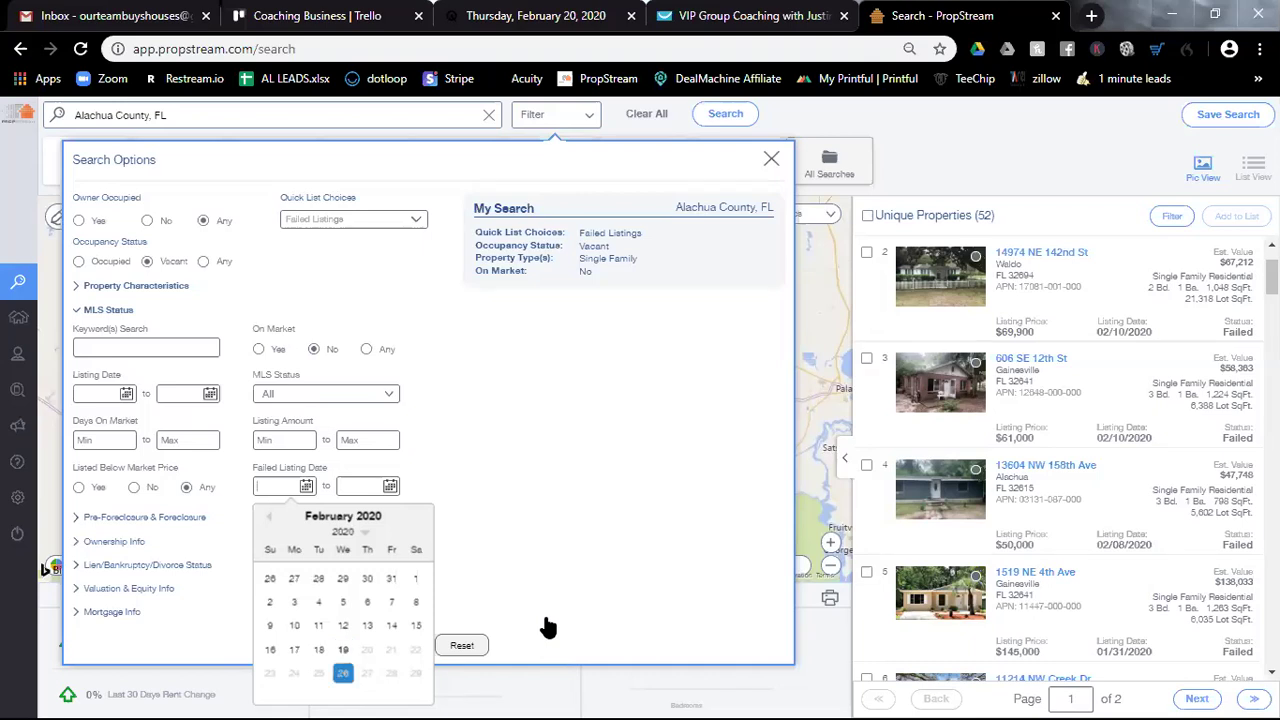
{"action": "key", "text": "Up"}
{"action": "key", "text": "Up"}
{"action": "key", "text": "Up"}
{"action": "key", "text": "Up"}
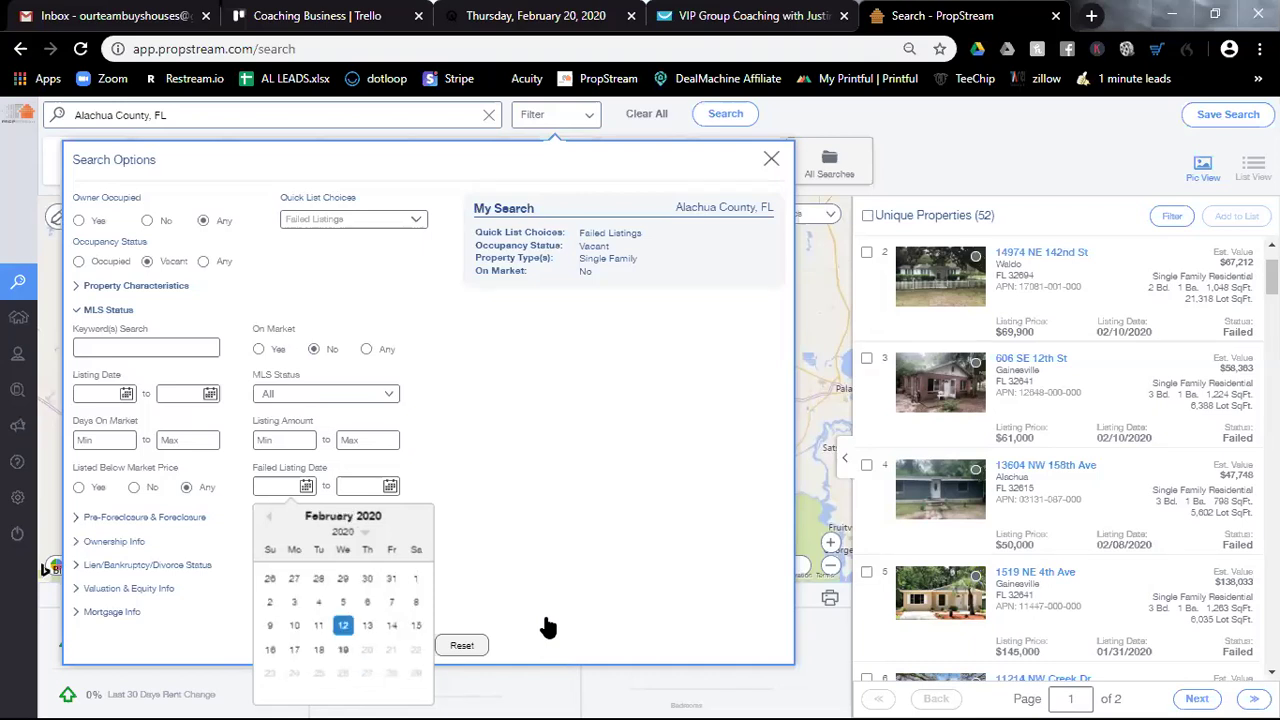
{"action": "key", "text": "Down"}
{"action": "key", "text": "Escape"}
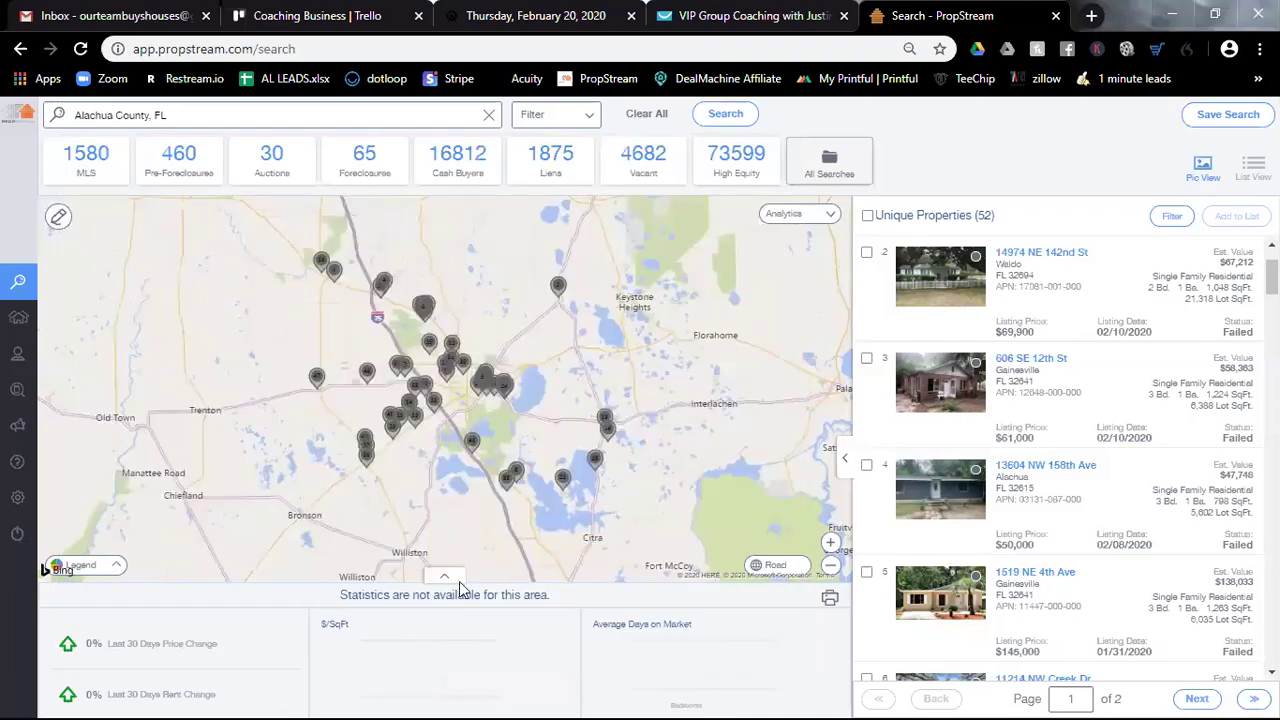
Set the start of the Failed Listing Date range to 11/19/19 in the MLS Status filters.
{"action": "left_click", "coordinate": [586, 120]}
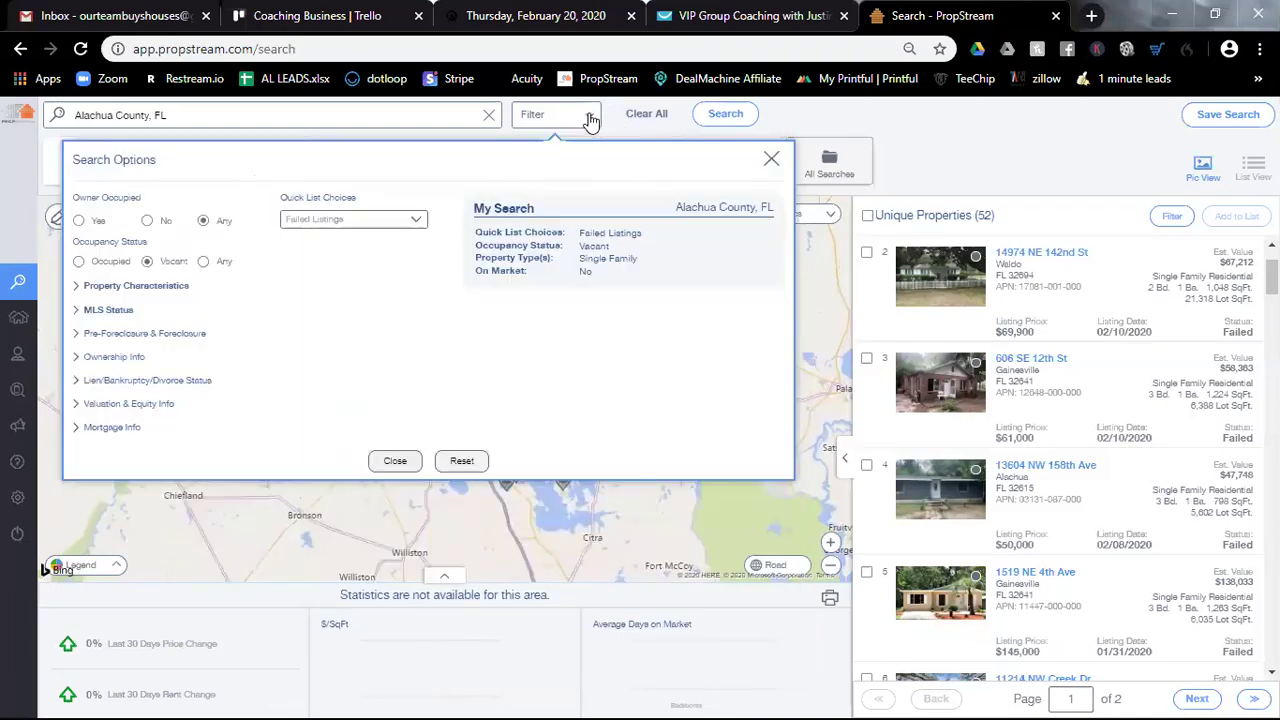
{"action": "left_click", "coordinate": [96, 318]}
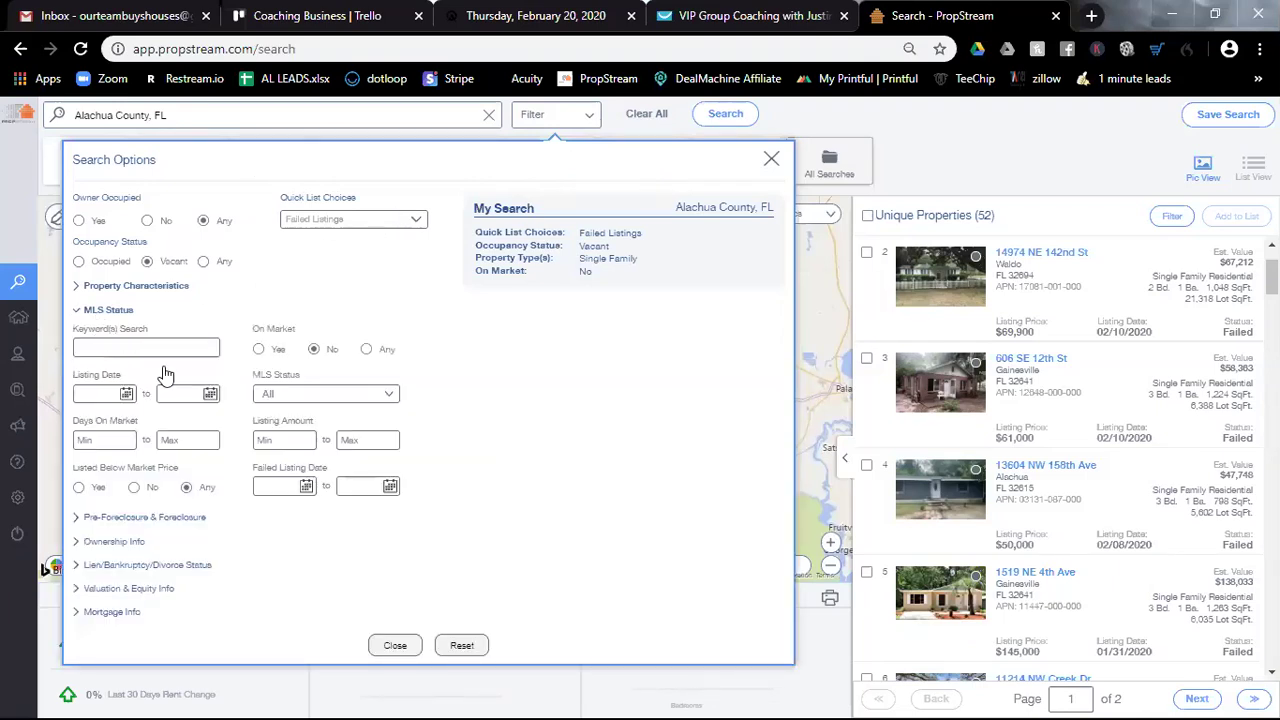
{"action": "left_click", "coordinate": [280, 485]}
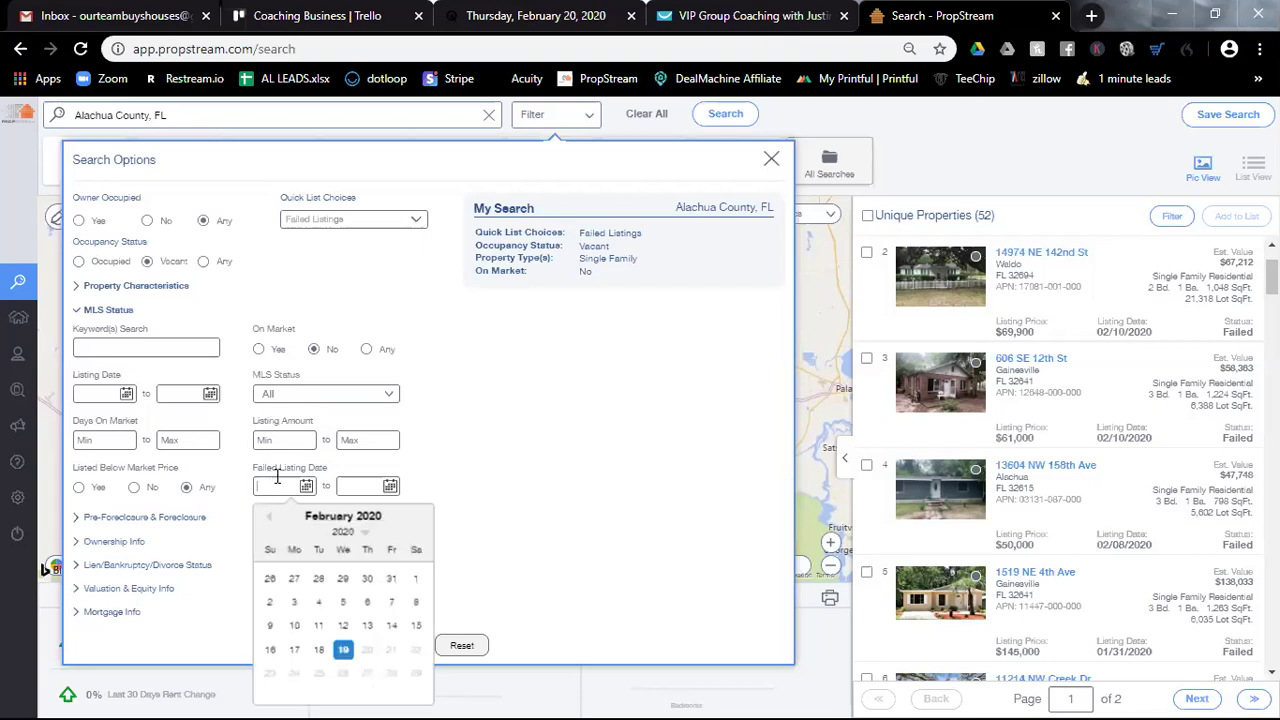
{"action": "left_click", "coordinate": [269, 521]}
{"action": "left_click", "coordinate": [269, 521]}
{"action": "left_click", "coordinate": [269, 518]}
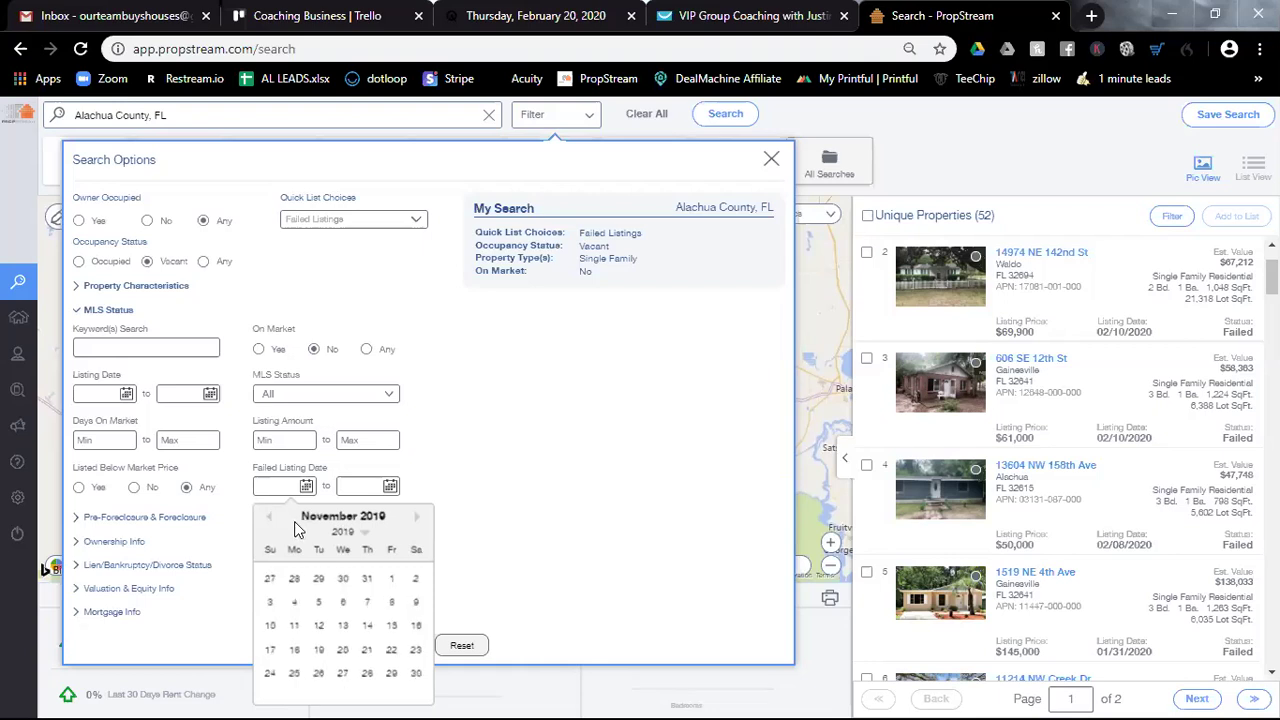
{"action": "left_click", "coordinate": [319, 650]}
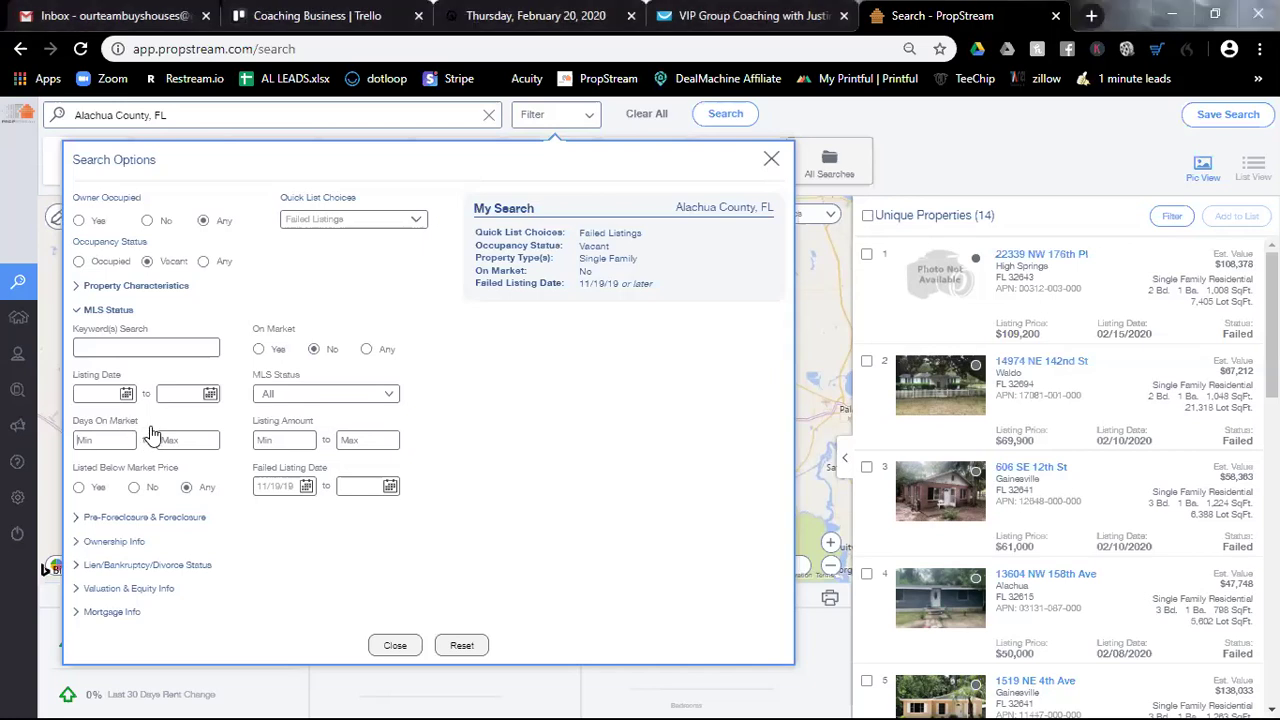
Set the Days On Market range to a minimum of 90 and a maximum of 120.
{"action": "type", "text": "18"}
{"action": "key", "text": "BackSpace"}
{"action": "key", "text": "BackSpace"}
{"action": "type", "text": "90"}
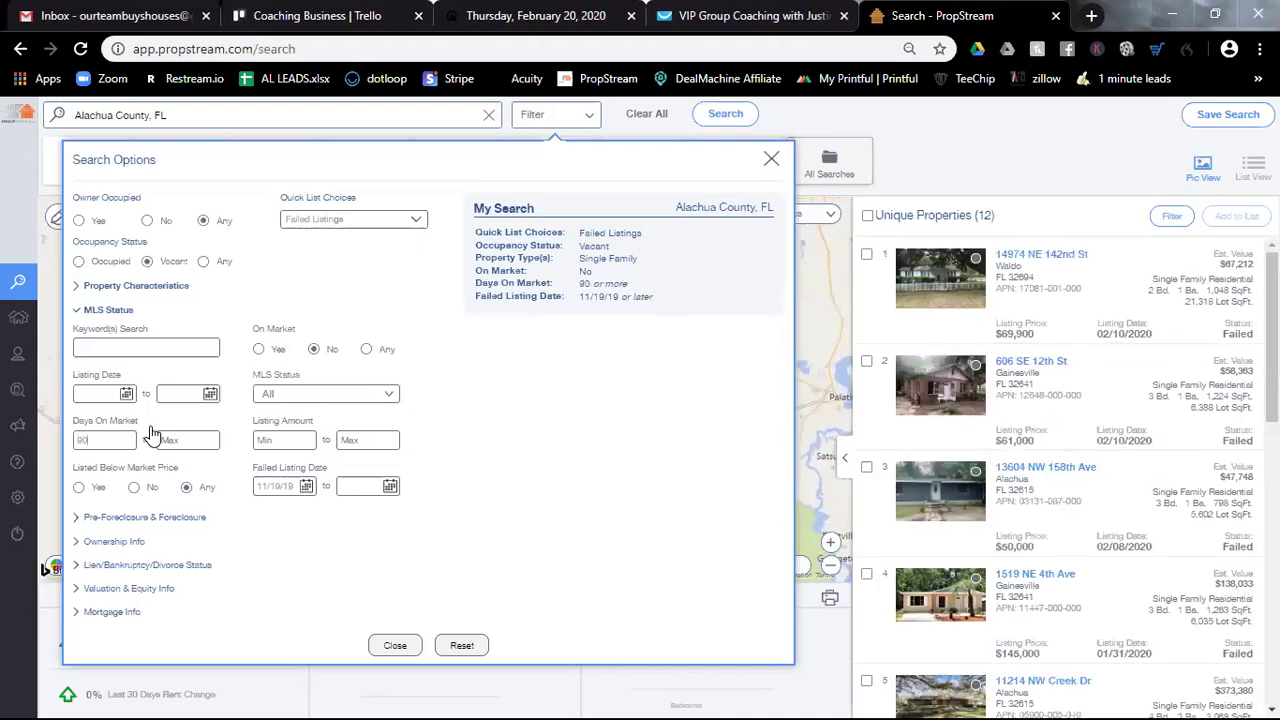
{"action": "left_click", "coordinate": [179, 437]}
{"action": "type", "text": "120"}
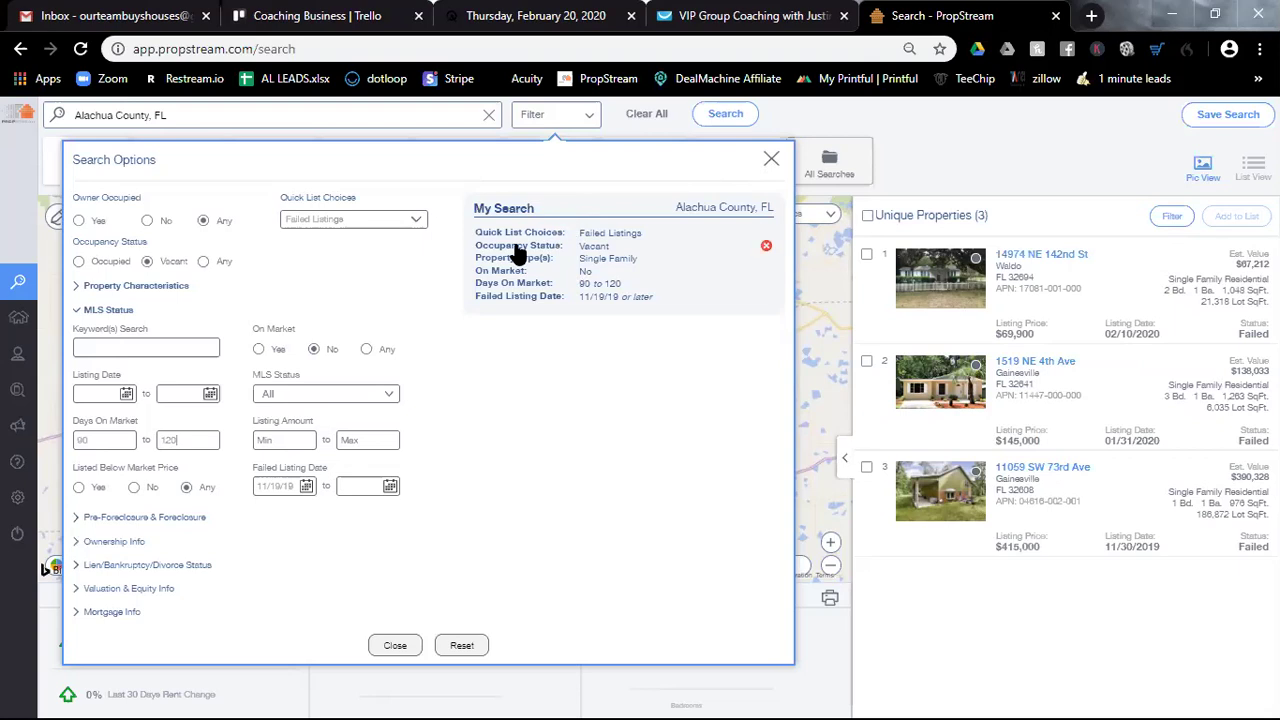
Blank out the Quick List choice and change the search location to Gainesville, FL.
{"action": "left_click", "coordinate": [381, 221]}
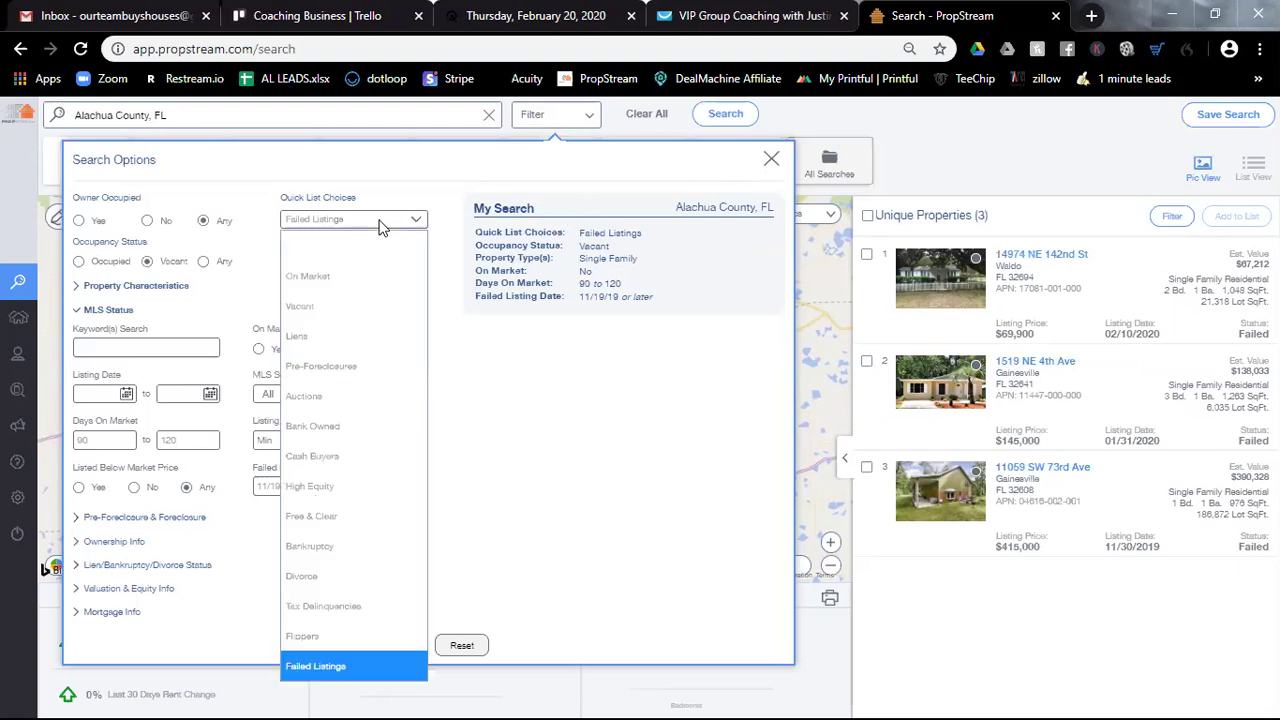
{"action": "left_click", "coordinate": [336, 250]}
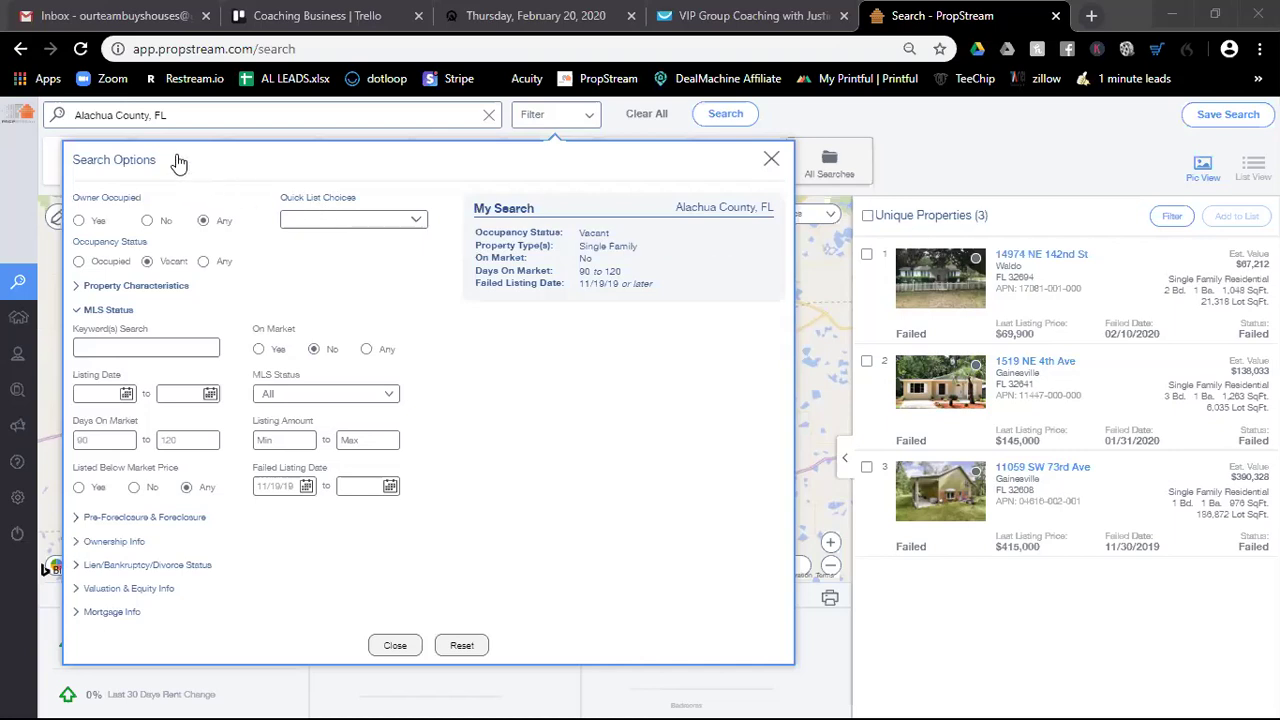
{"action": "left_click", "coordinate": [156, 114]}
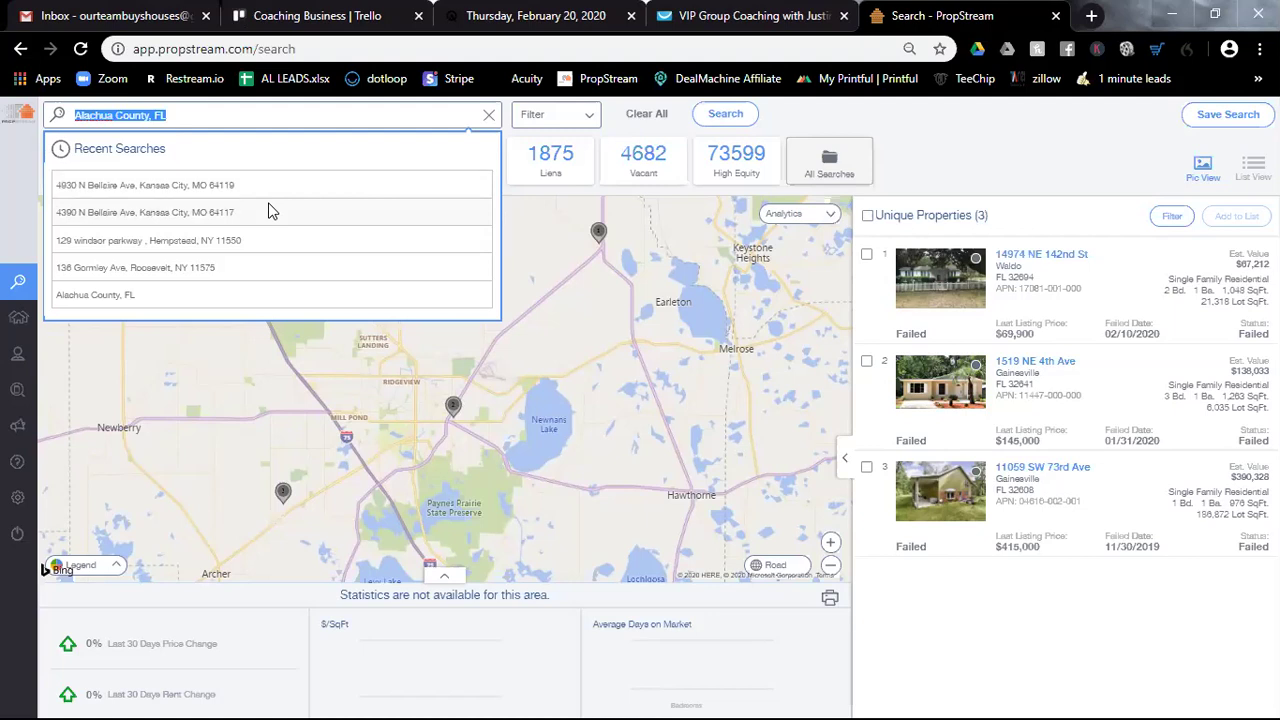
{"action": "type", "text": "gaines"}
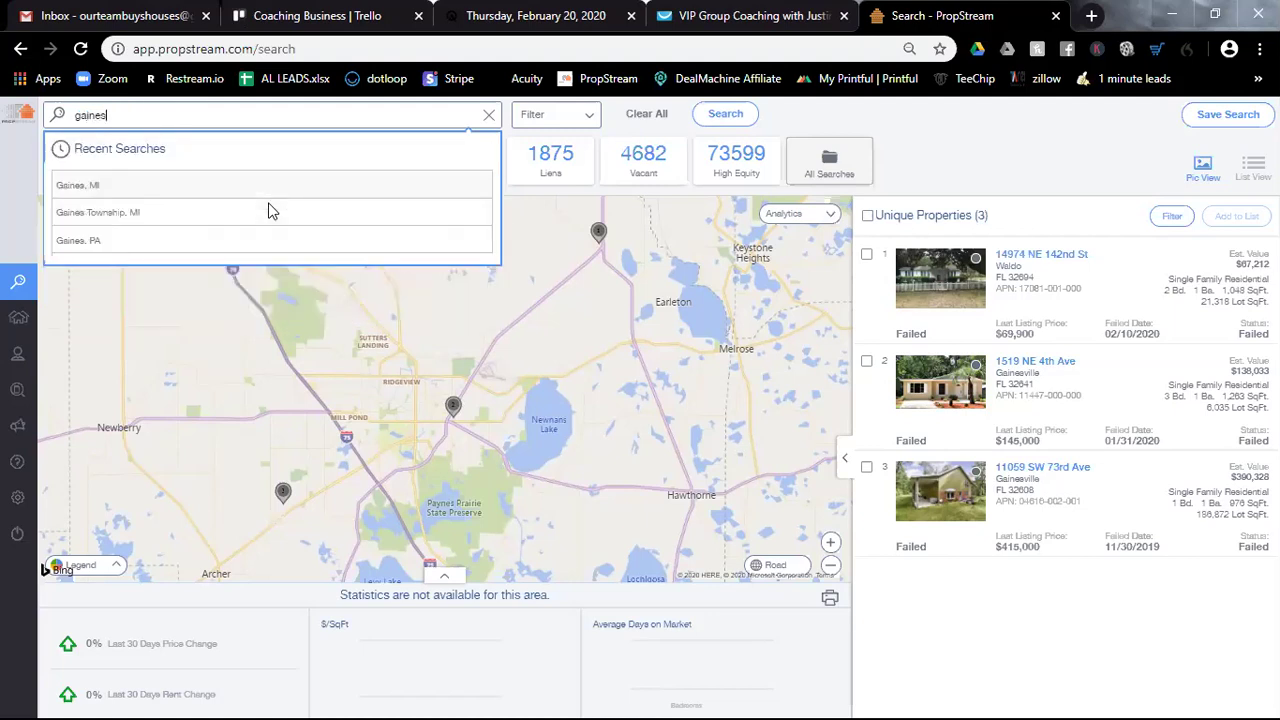
{"action": "type", "text": "ville"}
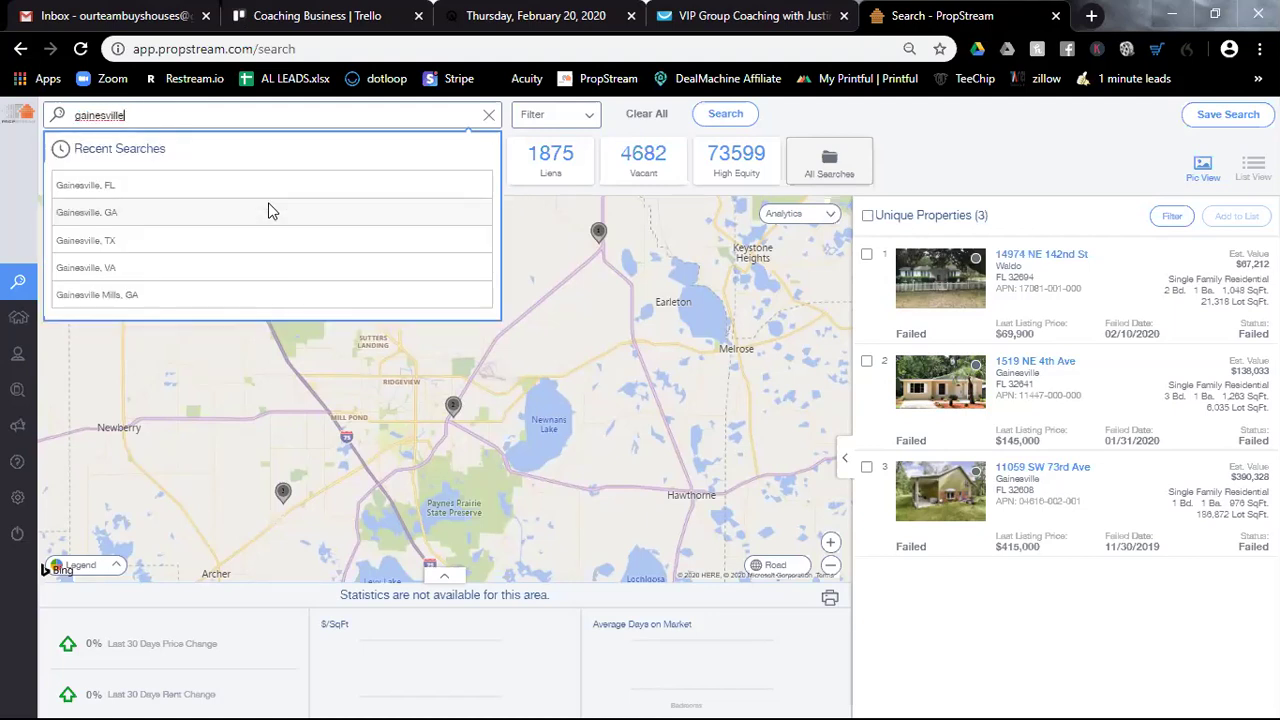
{"action": "left_click", "coordinate": [226, 190]}
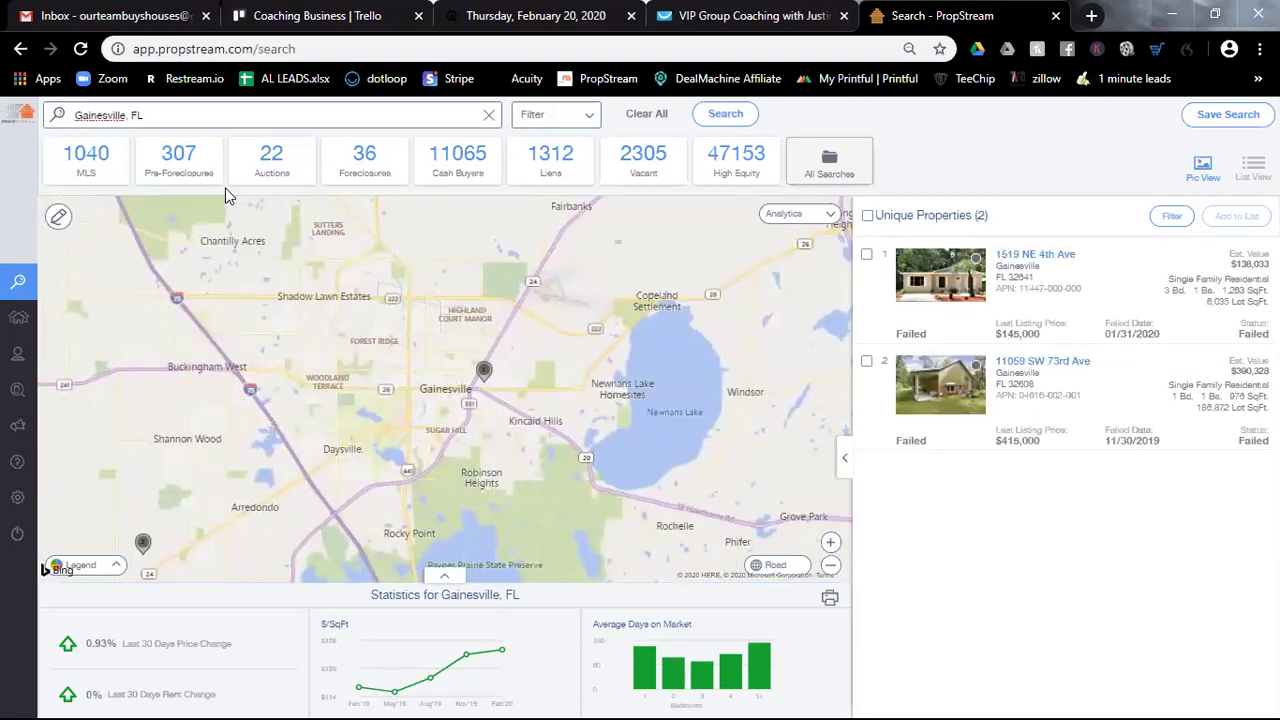
Check the active search criteria, clear them all, and start a fresh search for Gainesville, FL.
{"action": "left_click", "coordinate": [577, 118]}
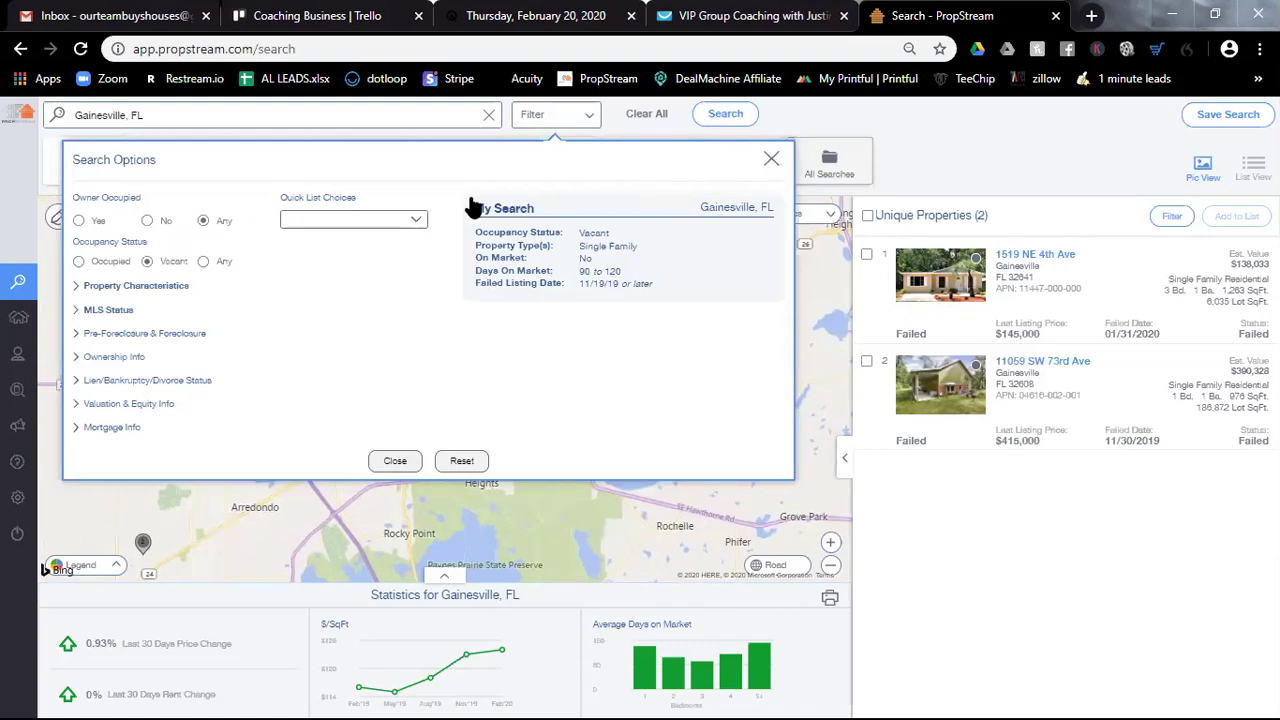
{"action": "left_click", "coordinate": [773, 161]}
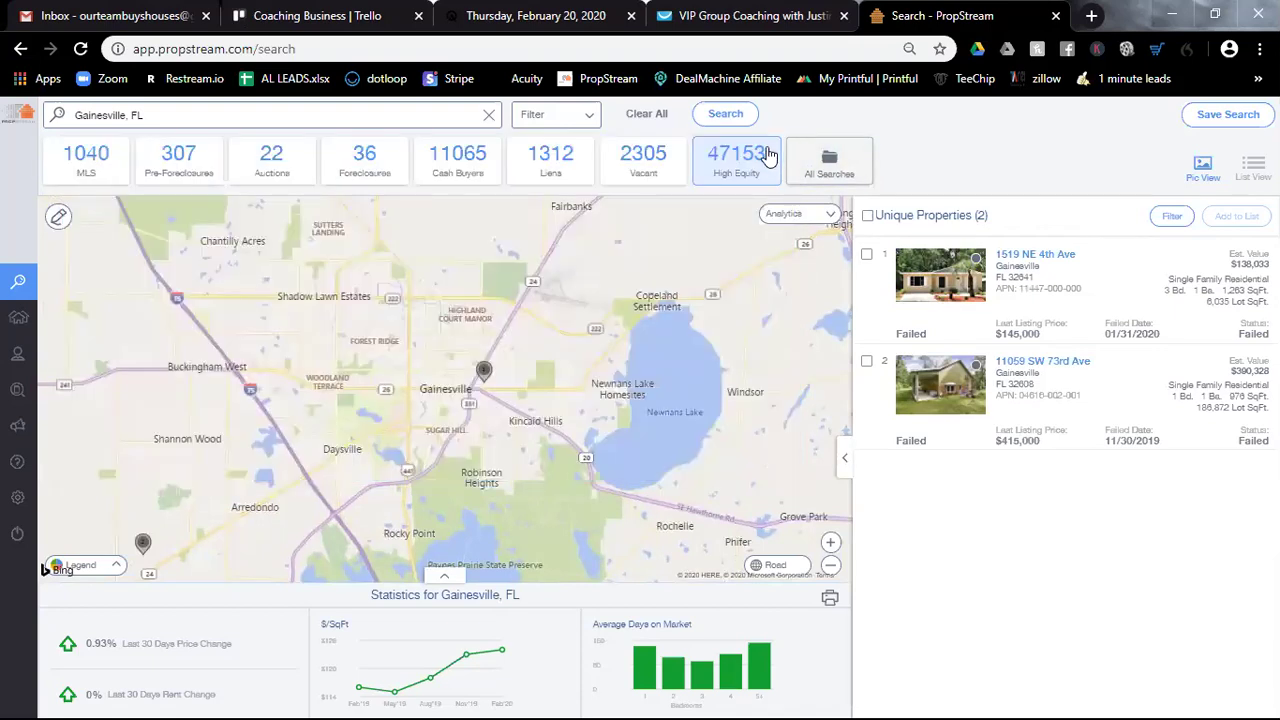
{"action": "left_click", "coordinate": [657, 114]}
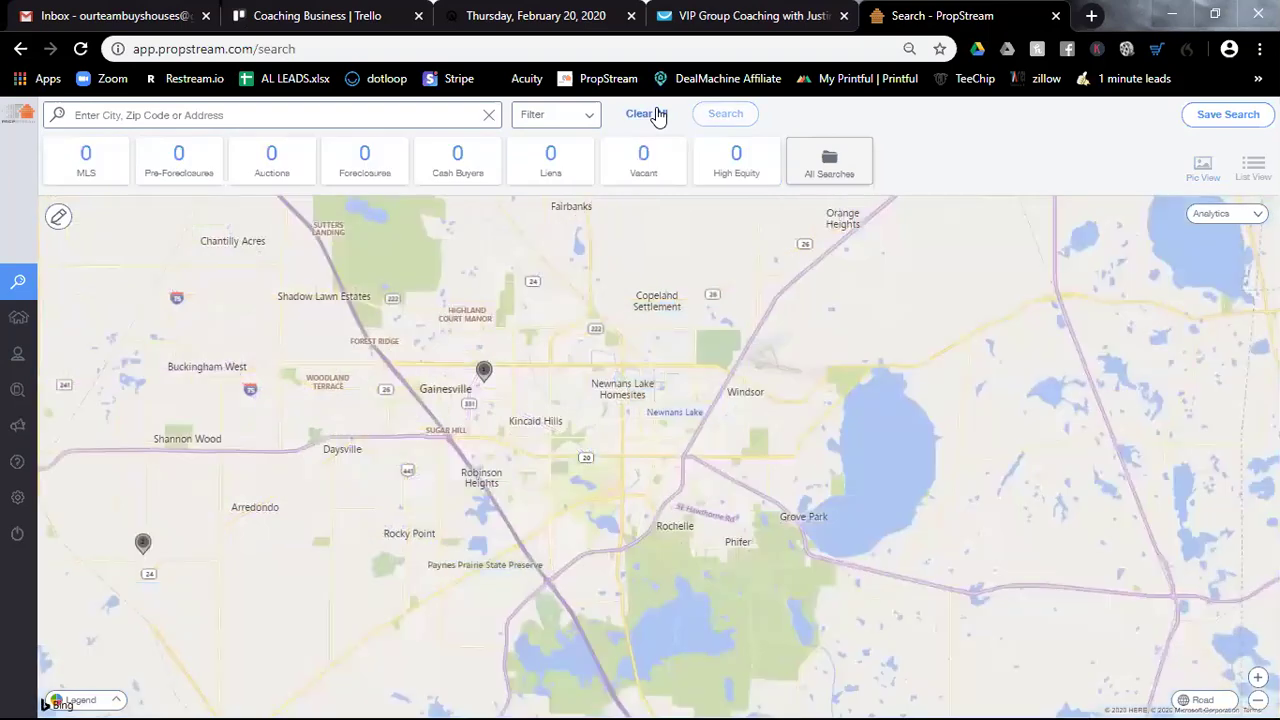
{"action": "left_click", "coordinate": [470, 114]}
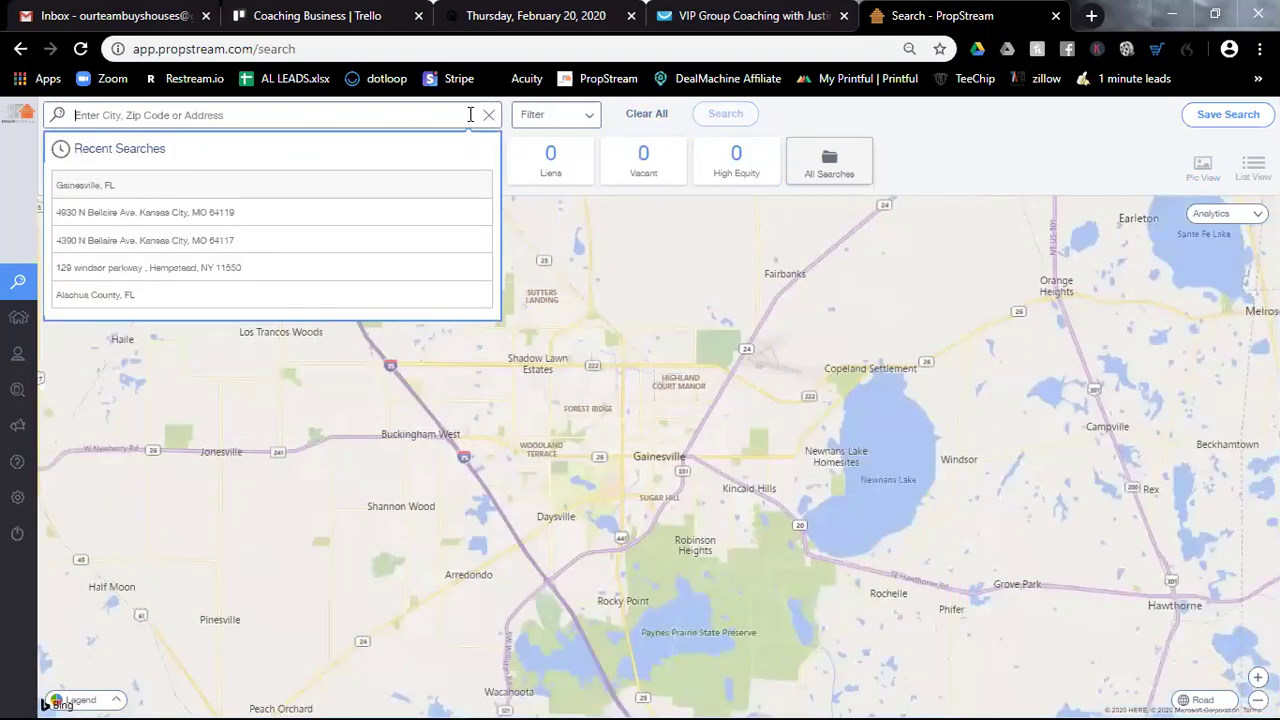
{"action": "left_click", "coordinate": [333, 187]}
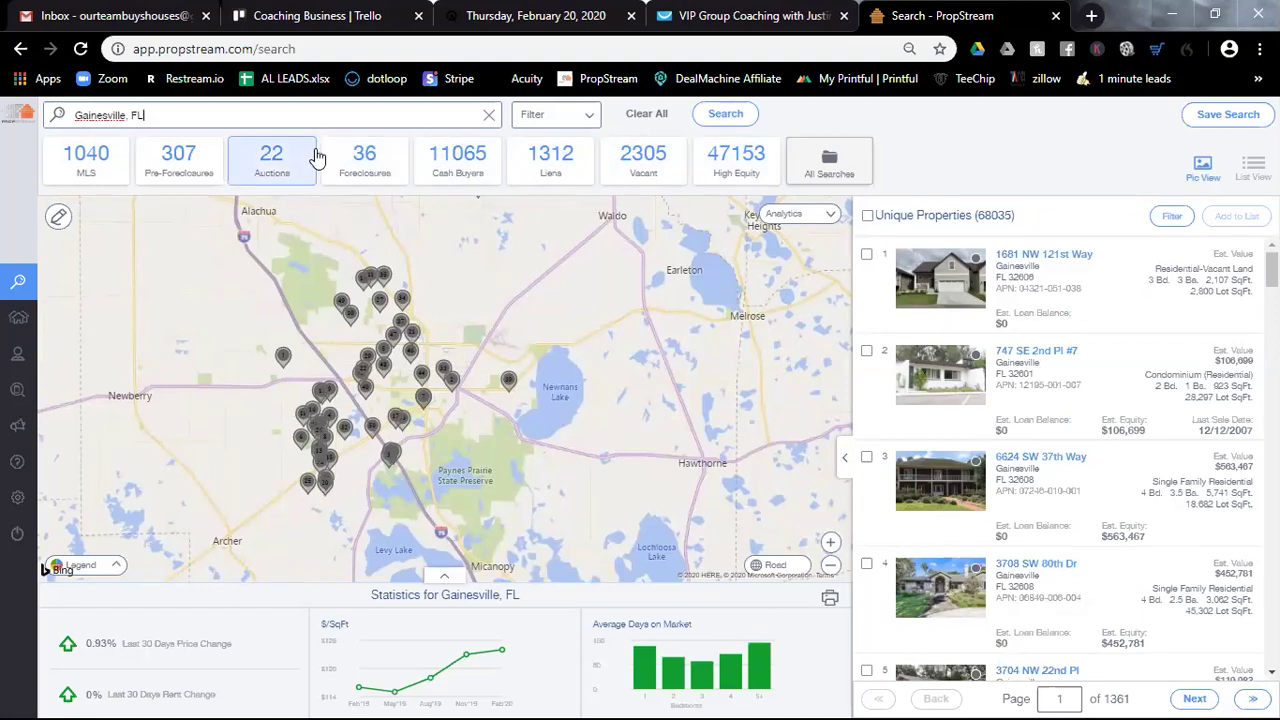
Look through the Quick List Choices, select On Market, and show the Ownership Info filters.
{"action": "left_click", "coordinate": [583, 118]}
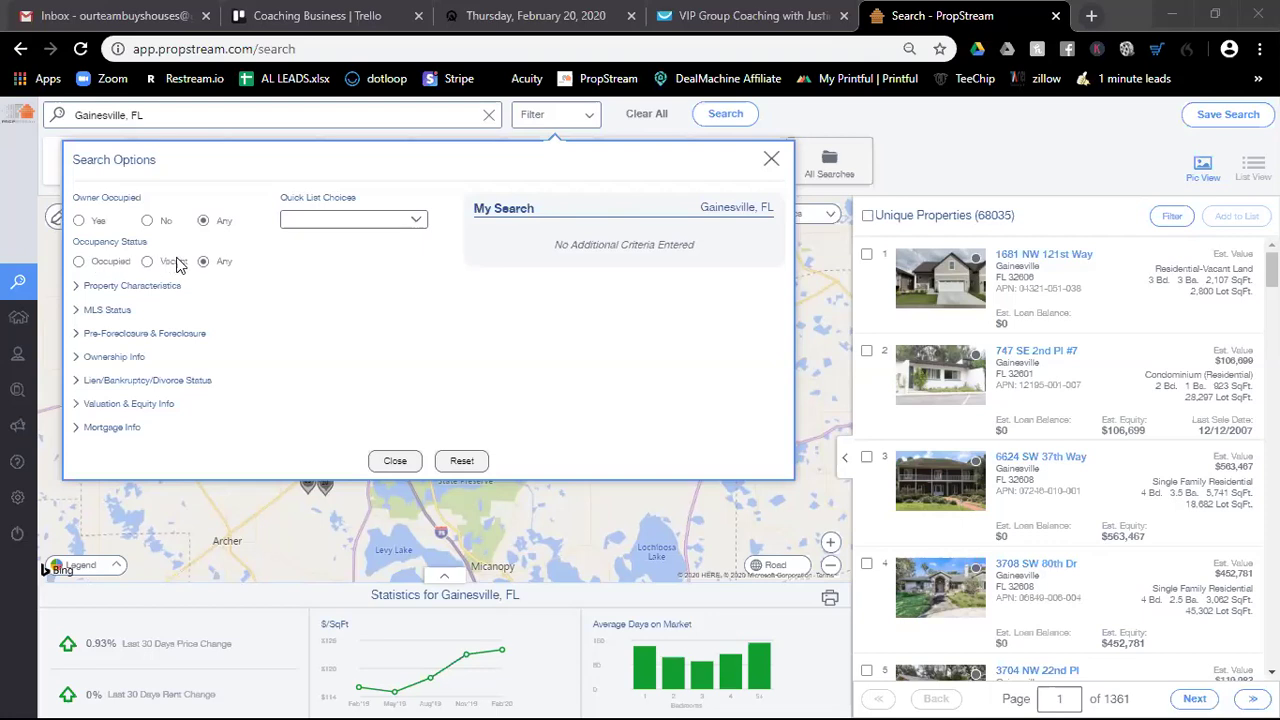
{"action": "left_click", "coordinate": [379, 220]}
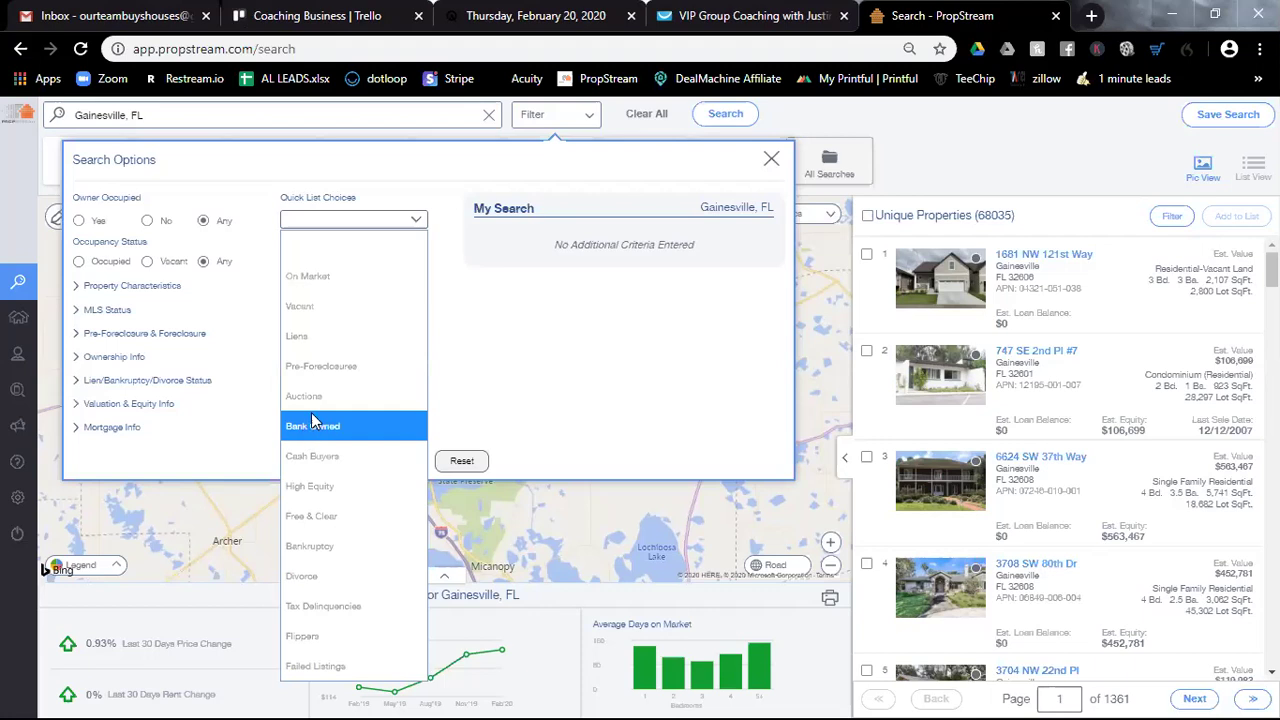
{"action": "left_click", "coordinate": [316, 258]}
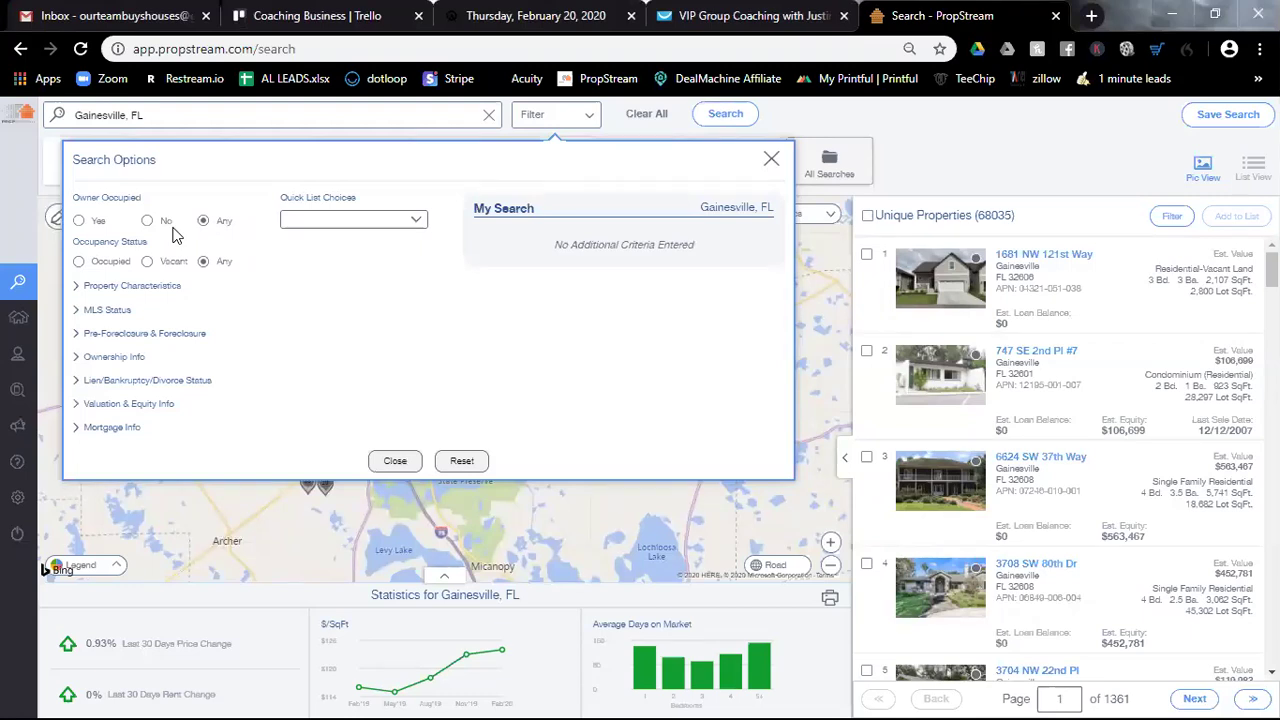
{"action": "left_click", "coordinate": [296, 219]}
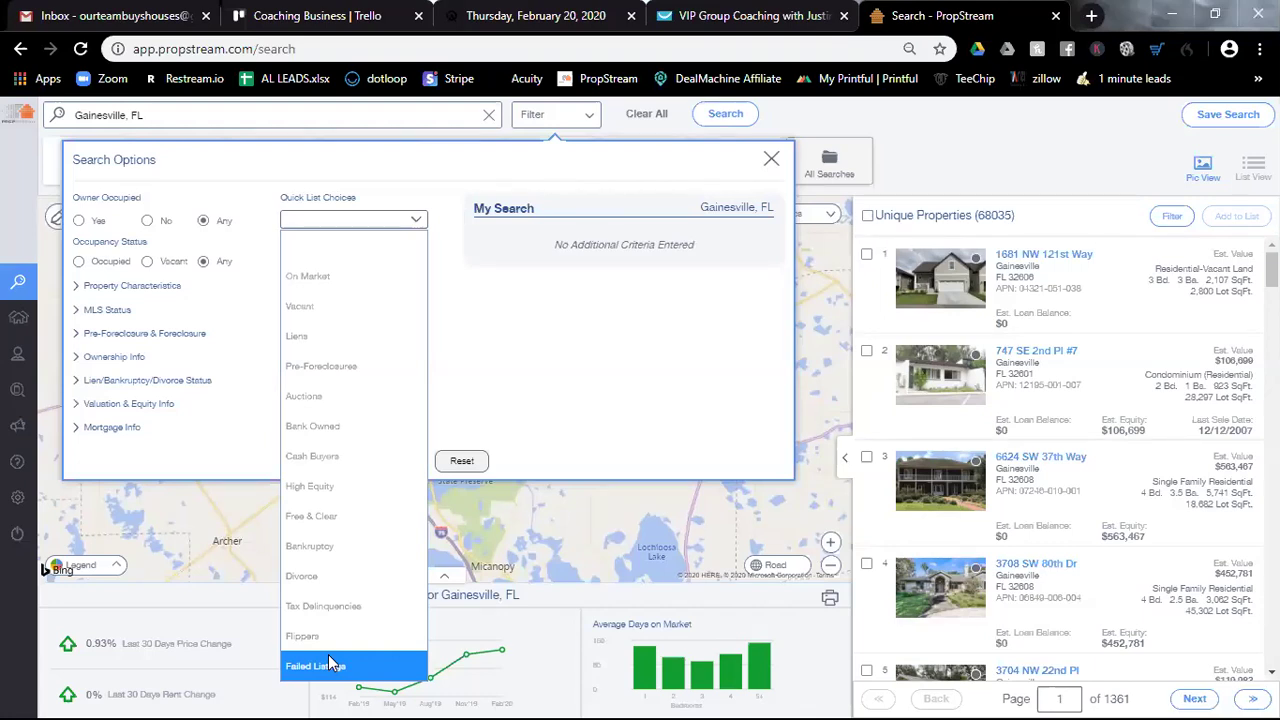
{"action": "left_click", "coordinate": [377, 192]}
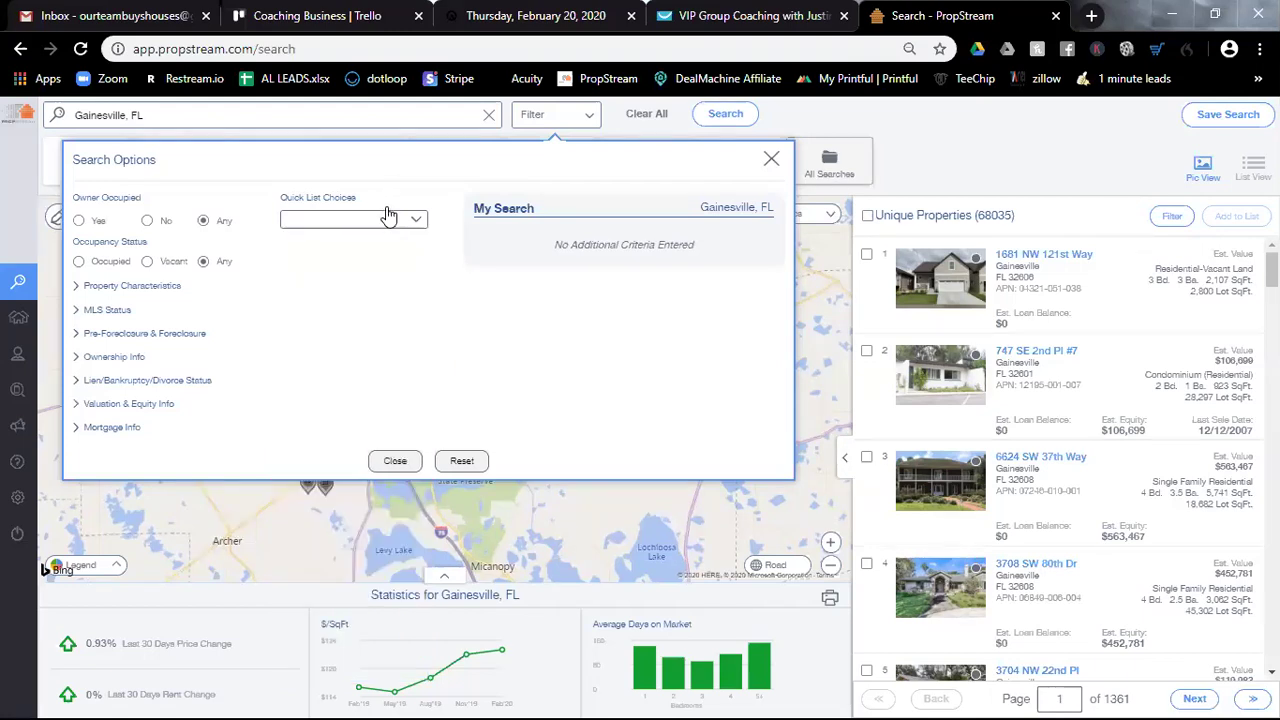
{"action": "left_click", "coordinate": [386, 219]}
{"action": "left_click", "coordinate": [358, 275]}
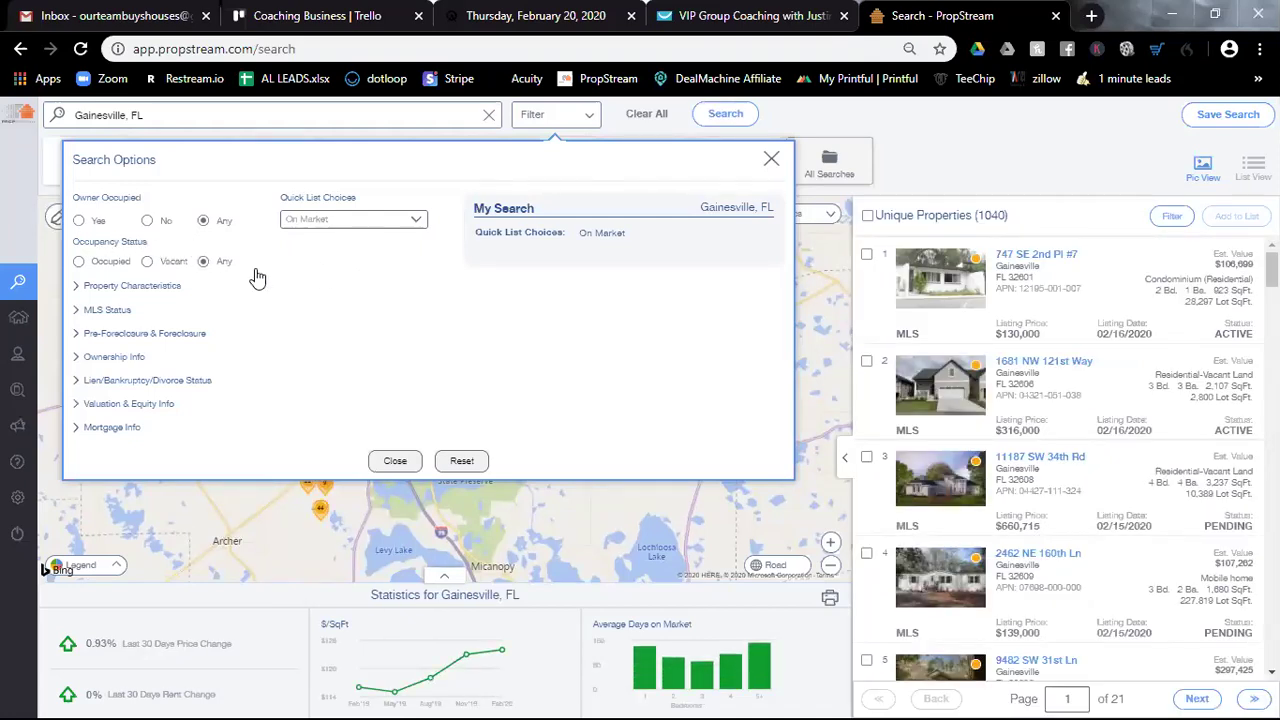
{"action": "left_click", "coordinate": [97, 359]}
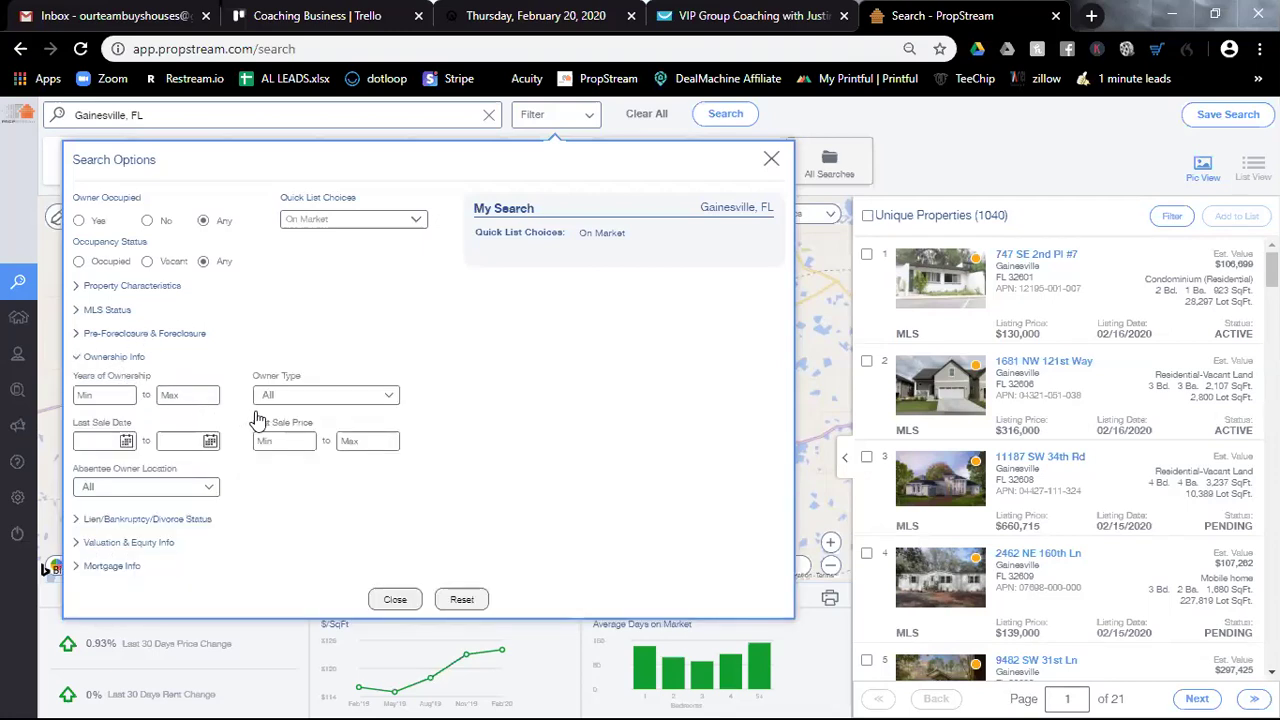
{"action": "left_click", "coordinate": [110, 441]}
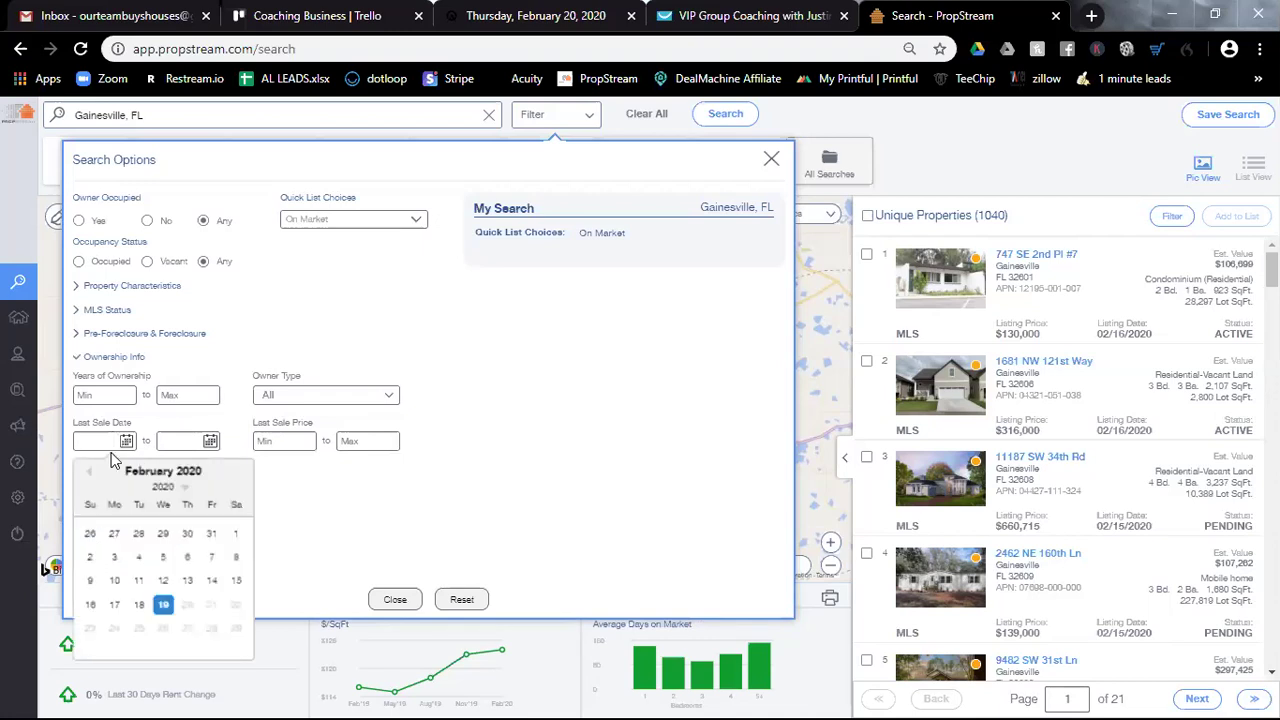
{"action": "left_click", "coordinate": [183, 488]}
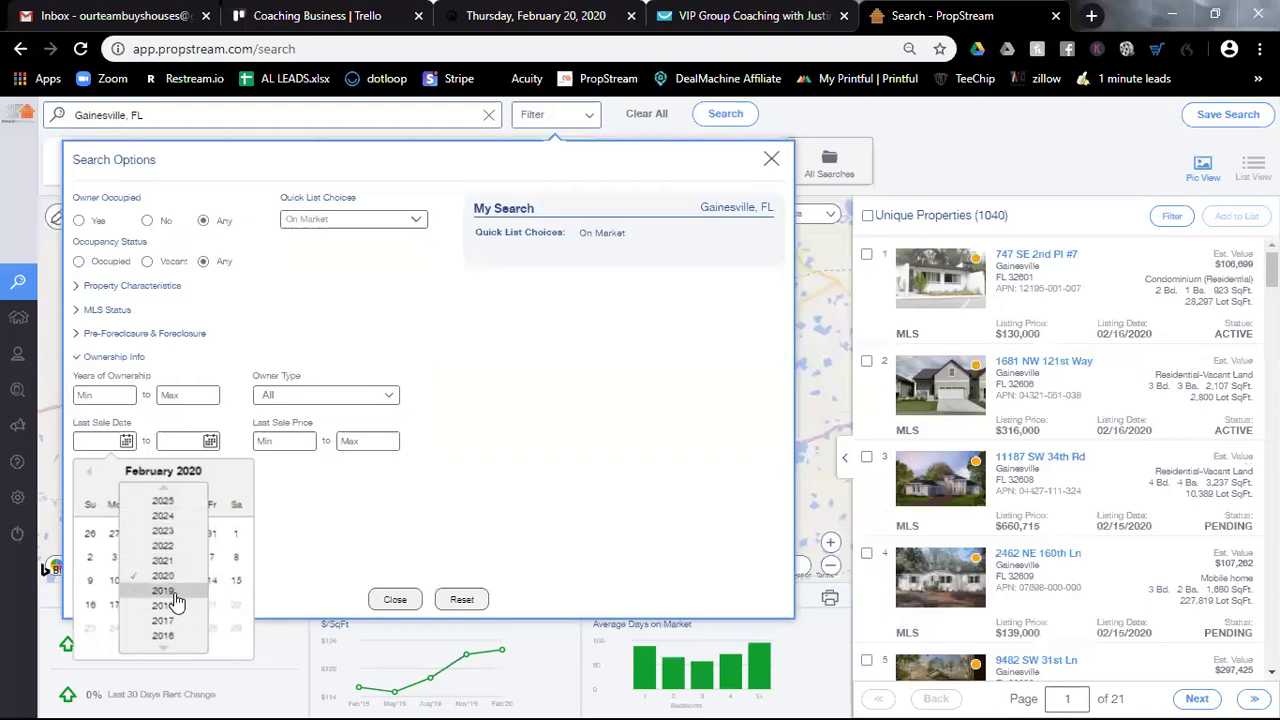
{"action": "left_click", "coordinate": [166, 648]}
{"action": "left_click", "coordinate": [166, 648]}
{"action": "left_click", "coordinate": [166, 648]}
{"action": "left_click", "coordinate": [166, 648]}
{"action": "left_click", "coordinate": [166, 648]}
{"action": "left_click", "coordinate": [166, 648]}
{"action": "left_click", "coordinate": [166, 648]}
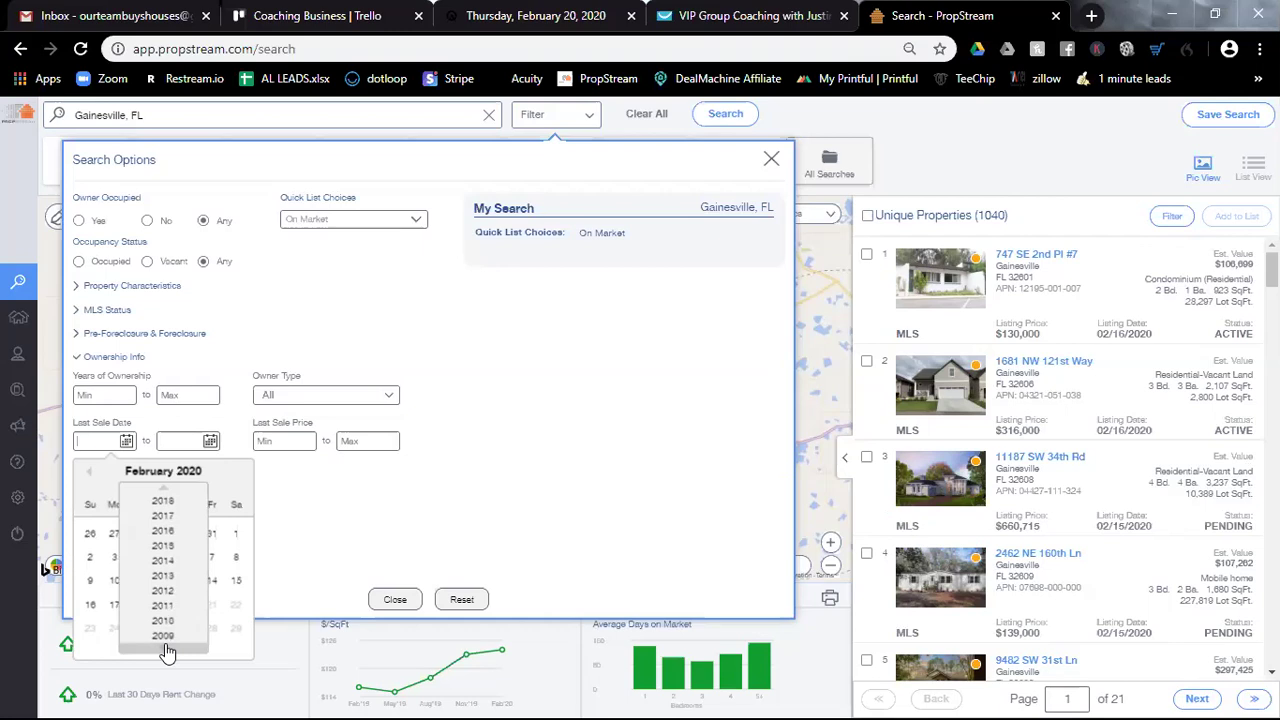
{"action": "left_click", "coordinate": [163, 621]}
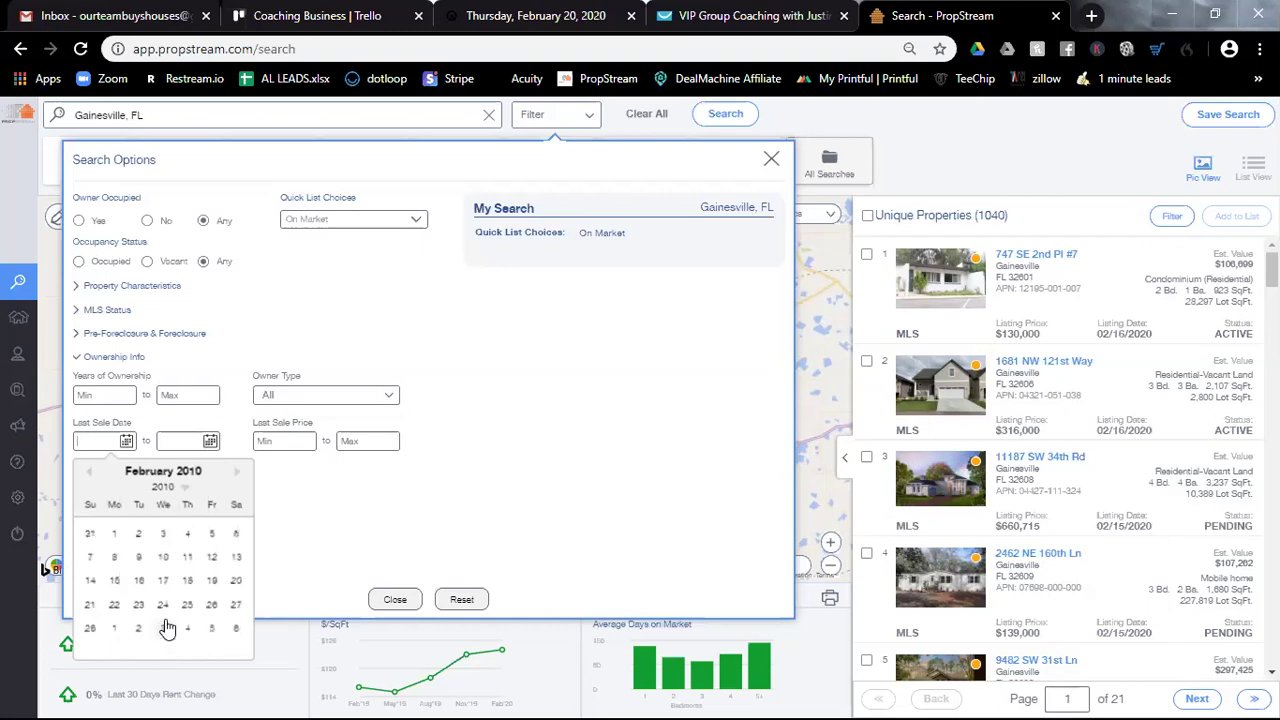
{"action": "left_click", "coordinate": [282, 560]}
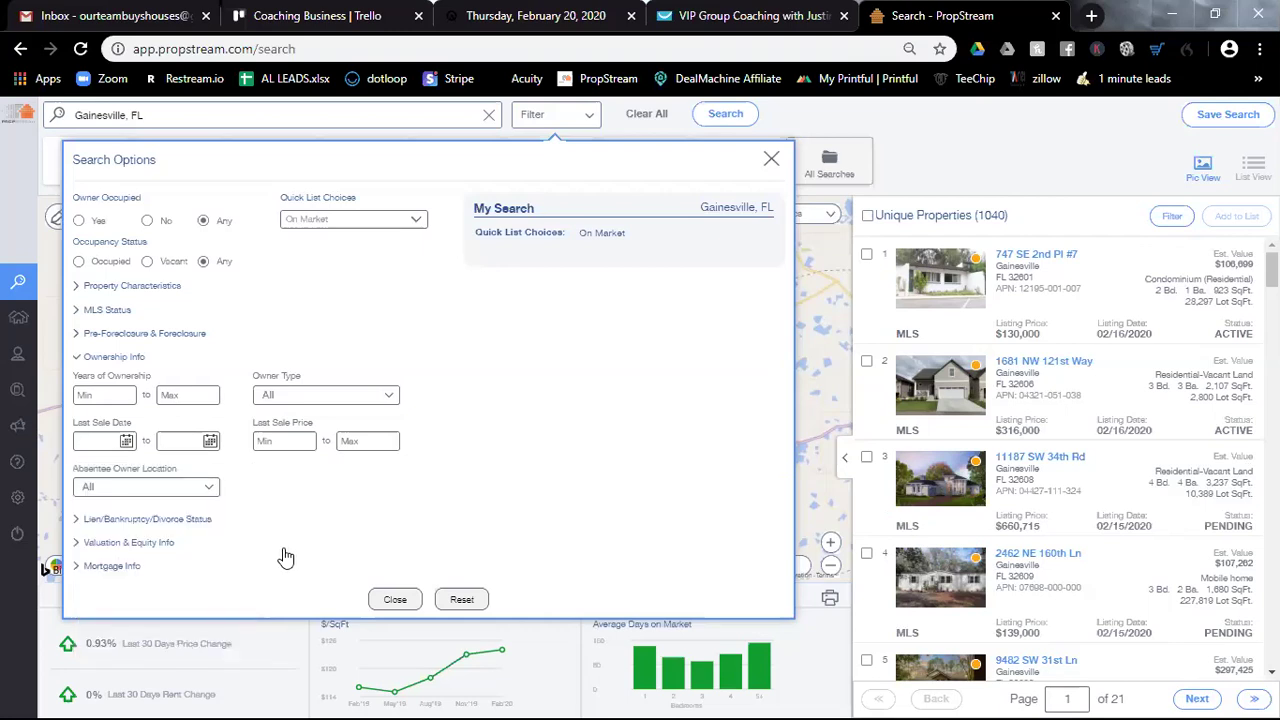
Set the start of the Last Sale Date range to 02/19/10.
{"action": "left_click", "coordinate": [110, 440]}
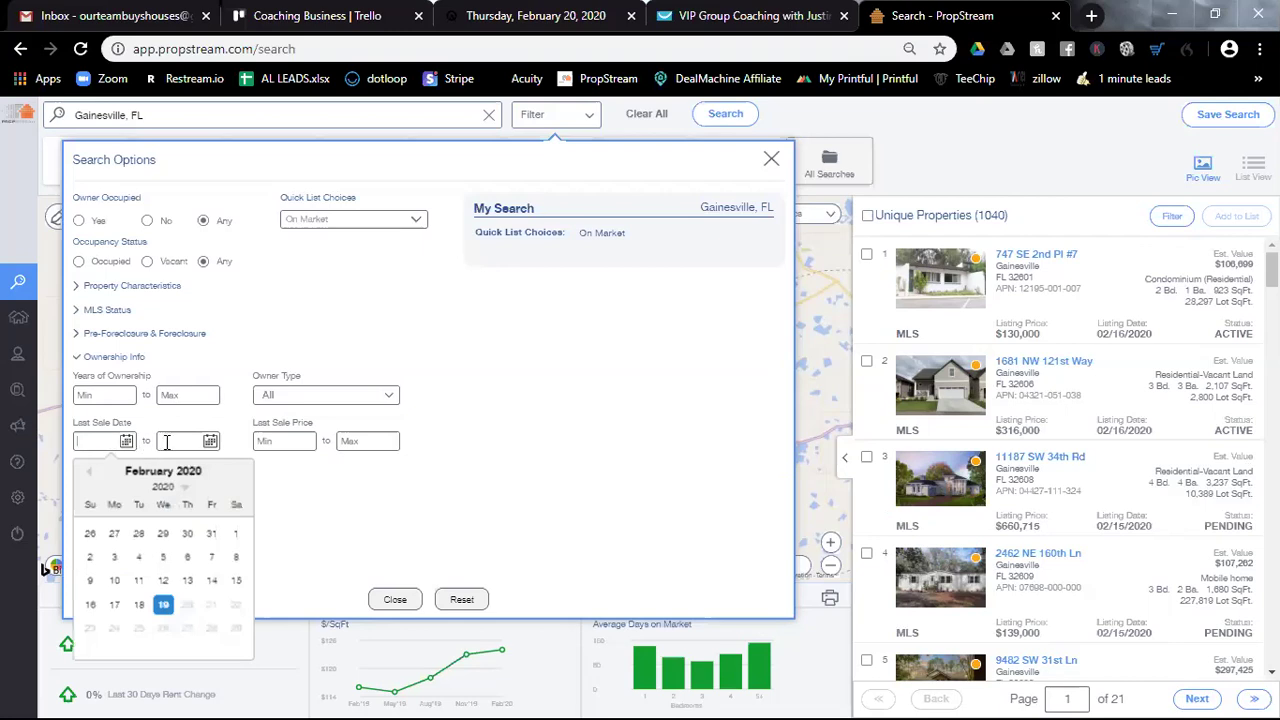
{"action": "left_click", "coordinate": [184, 487]}
{"action": "left_click", "coordinate": [163, 647]}
{"action": "left_click", "coordinate": [170, 650]}
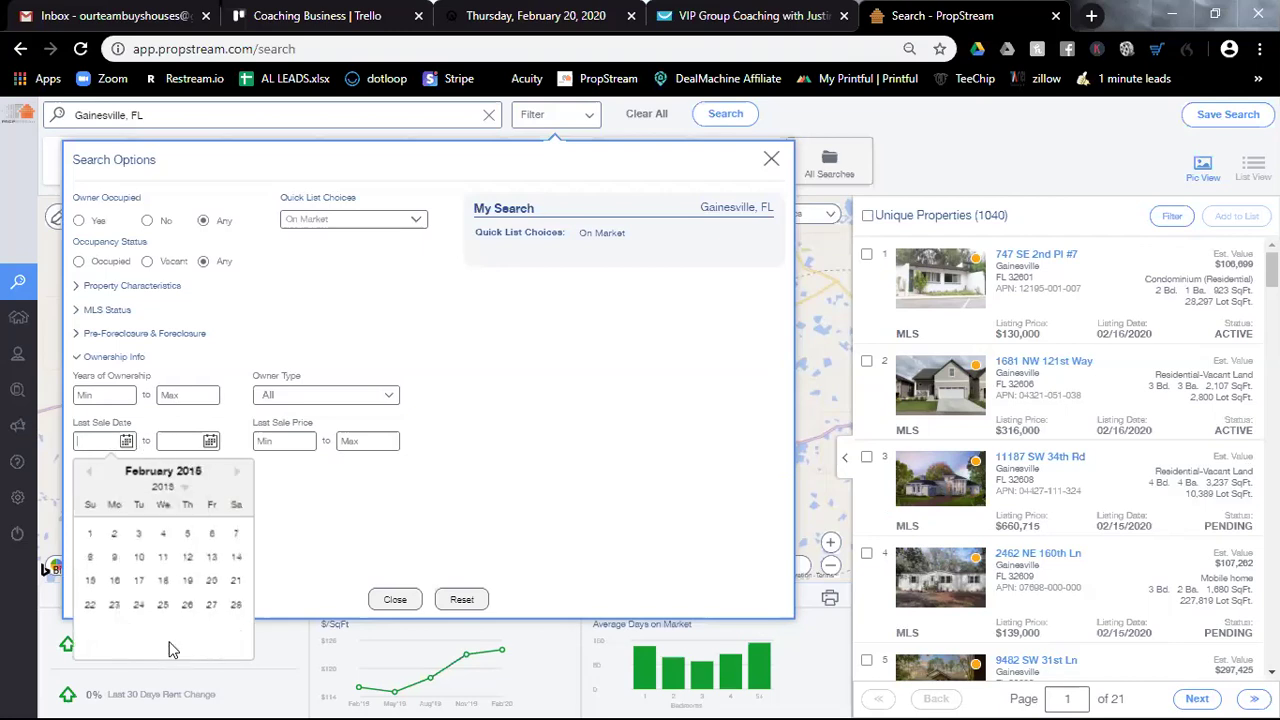
{"action": "left_click", "coordinate": [184, 487]}
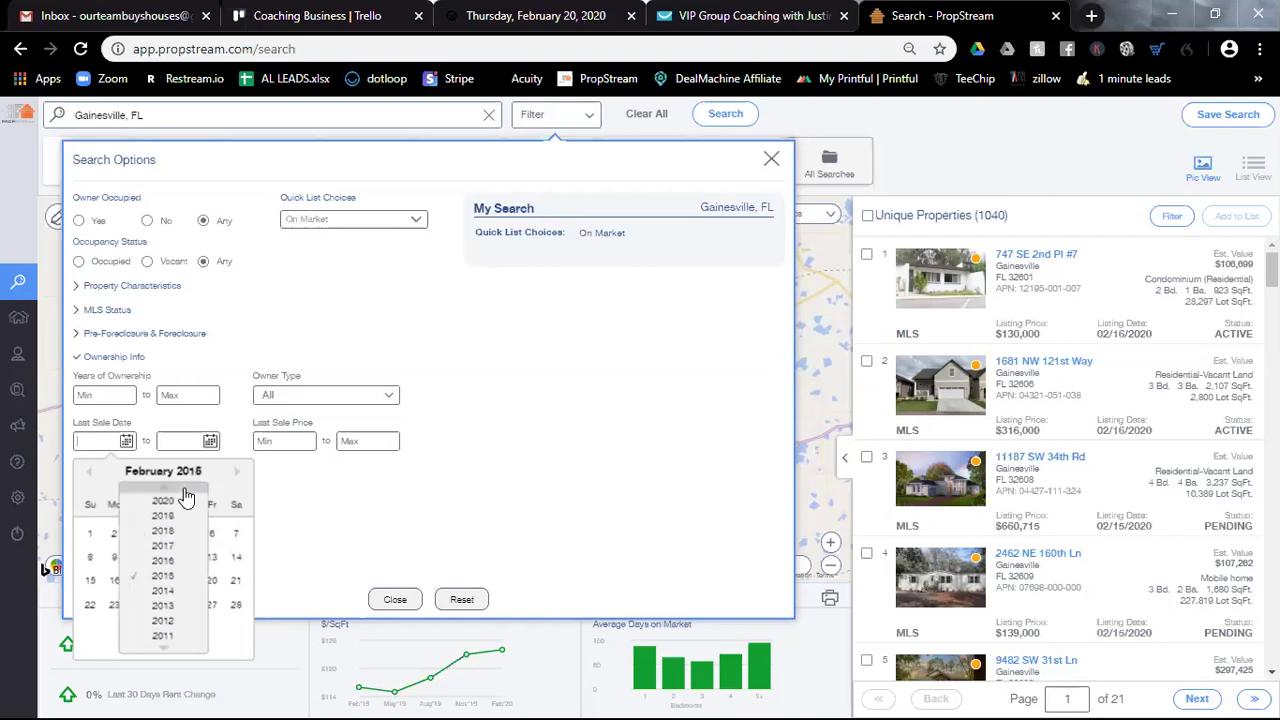
{"action": "left_click", "coordinate": [163, 648]}
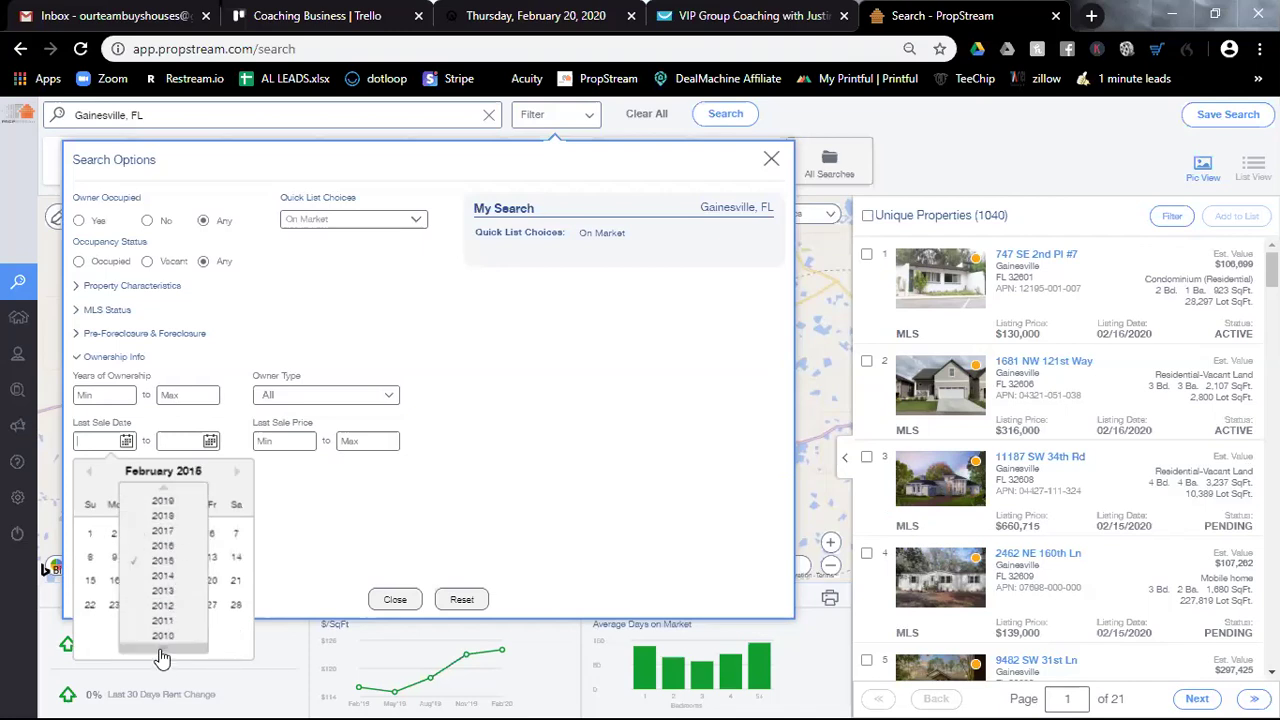
{"action": "left_click", "coordinate": [166, 637]}
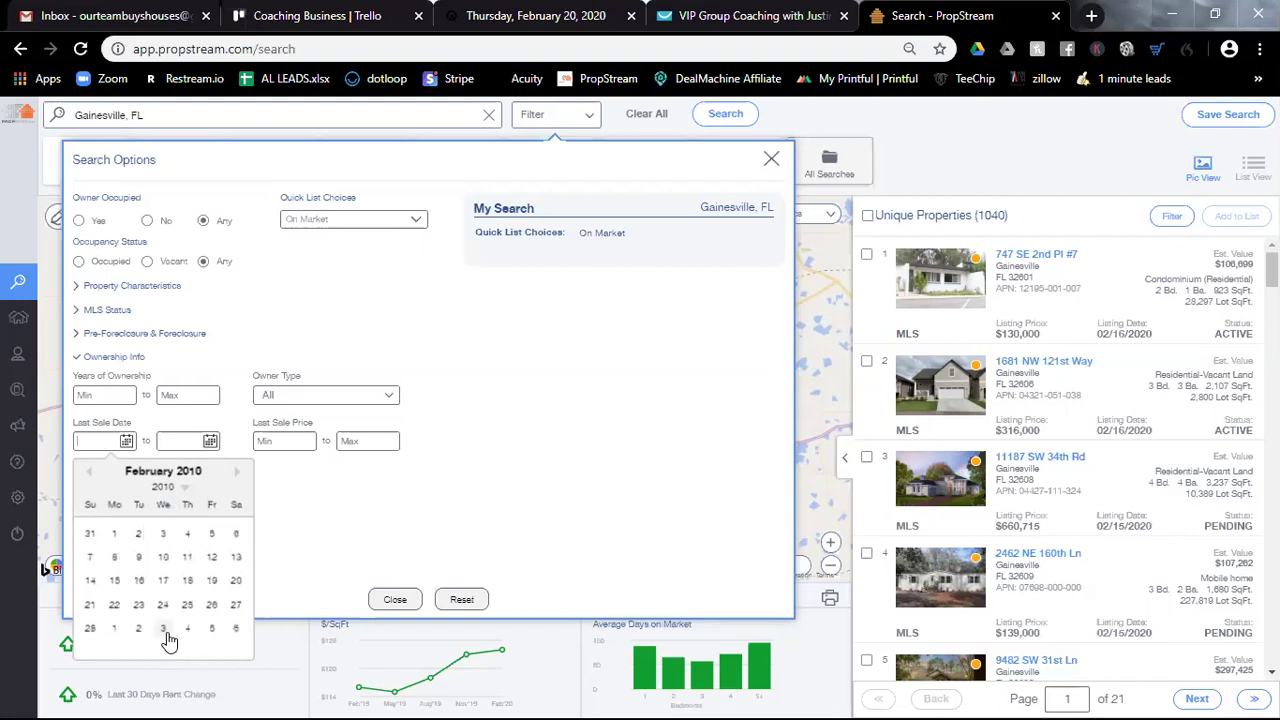
{"action": "left_click", "coordinate": [212, 582]}
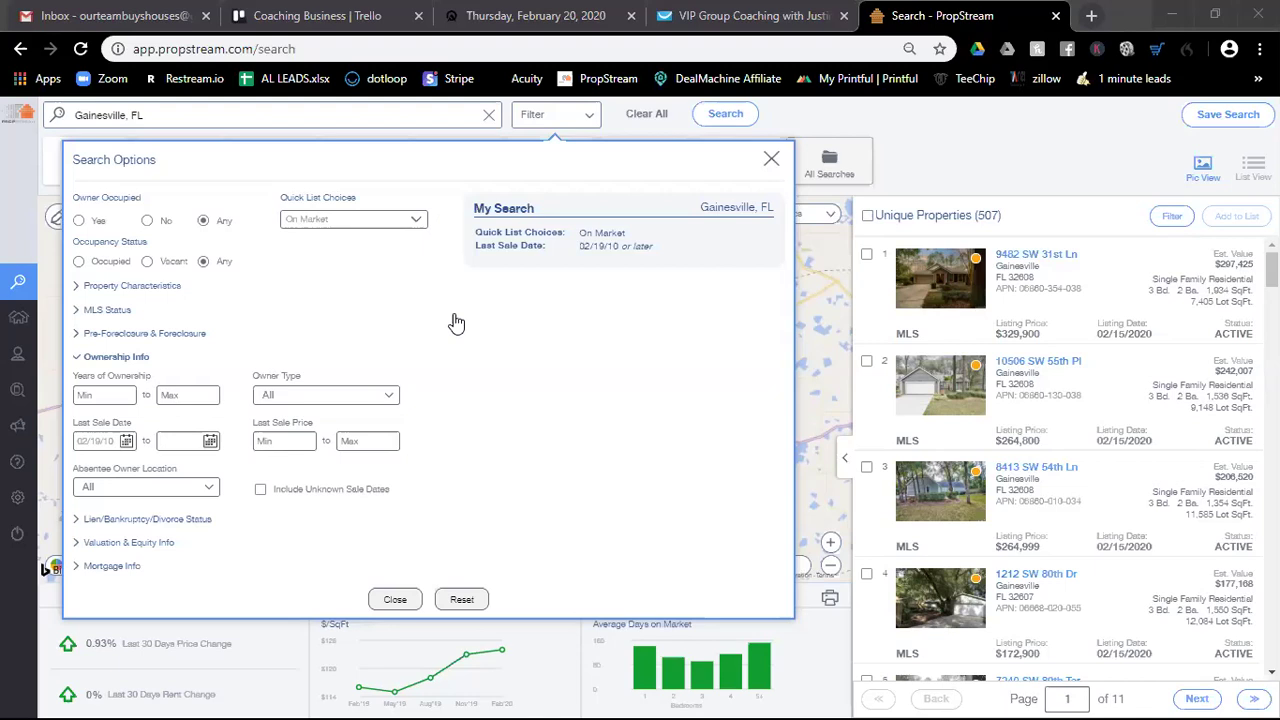
Limit the occupancy status to Vacant and set the minimum Days On Market to 90.
{"action": "left_click", "coordinate": [148, 261]}
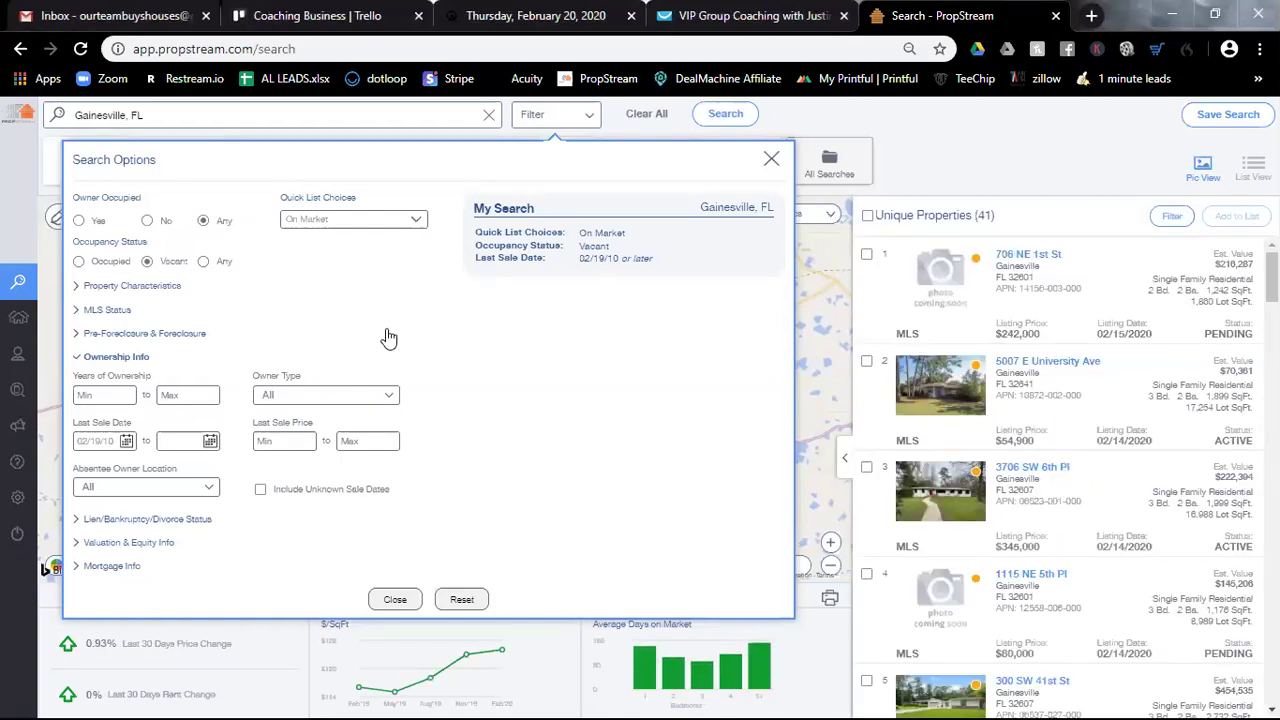
{"action": "left_click", "coordinate": [100, 312]}
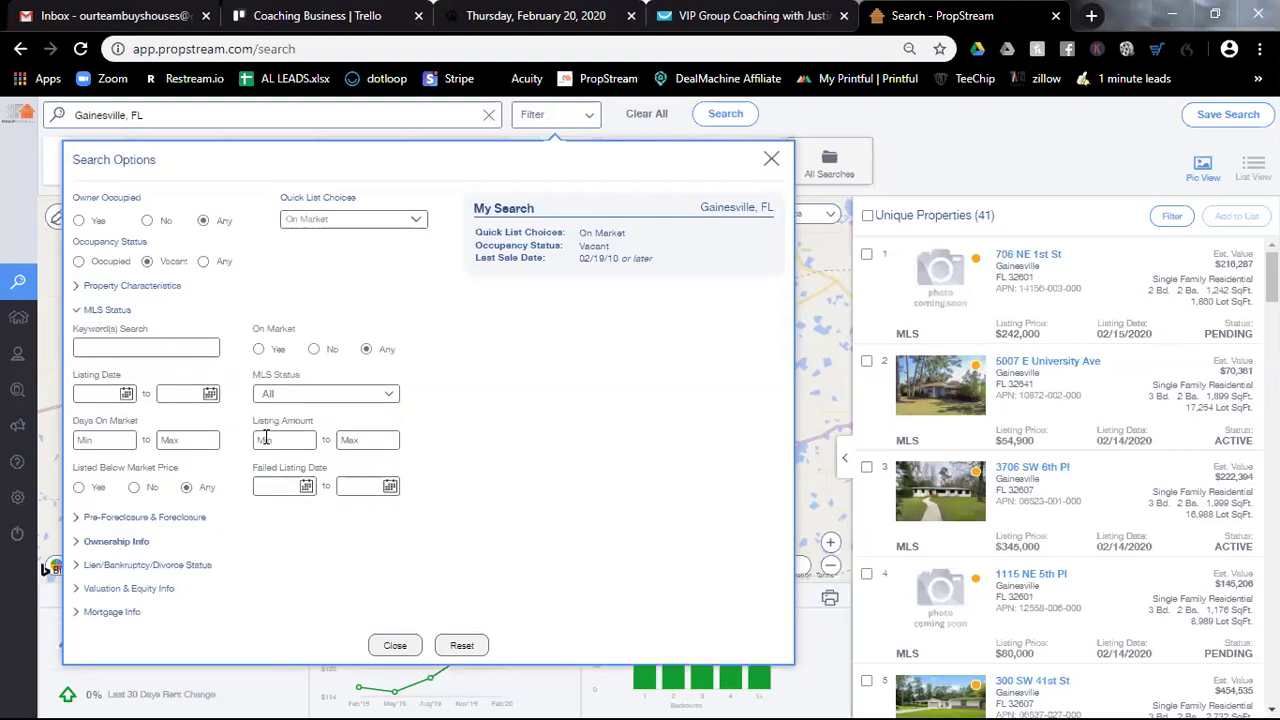
{"action": "left_click", "coordinate": [128, 440]}
{"action": "type", "text": "90"}
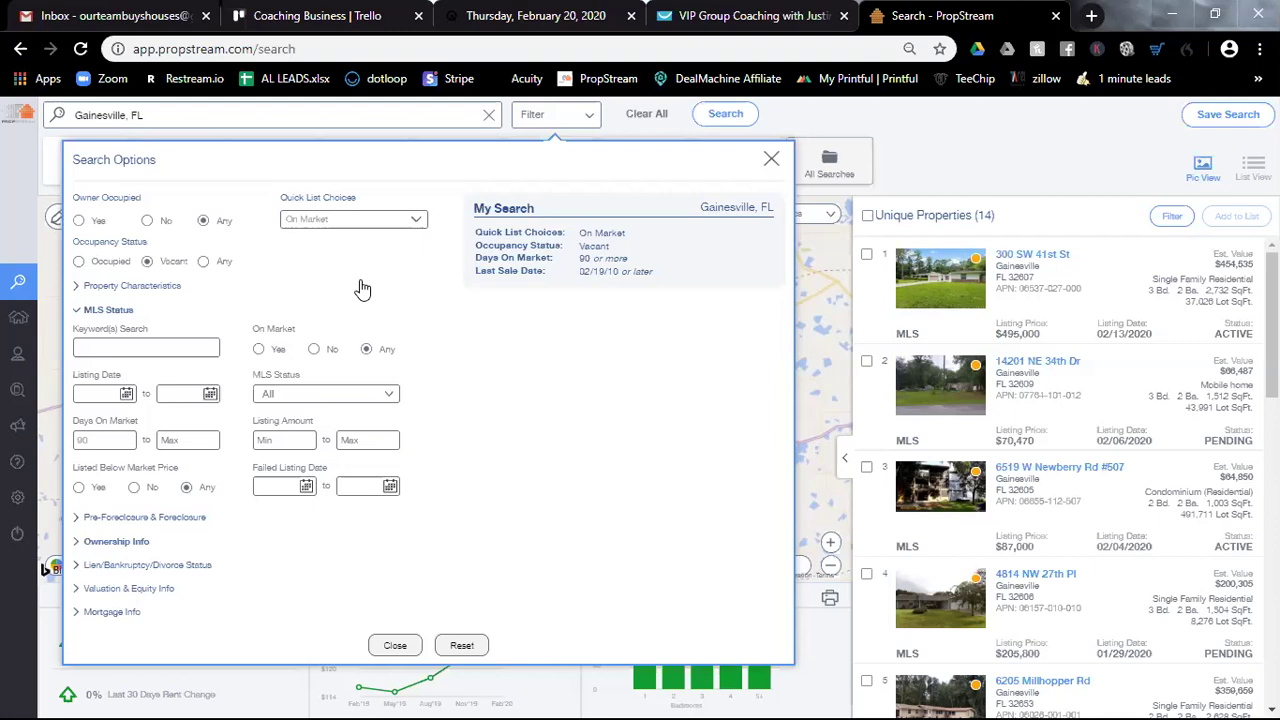
Try filtering the listings by the MLS keyword "for rent" and clear the keyword again.
{"action": "left_click", "coordinate": [200, 344]}
{"action": "type", "text": "for rent"}
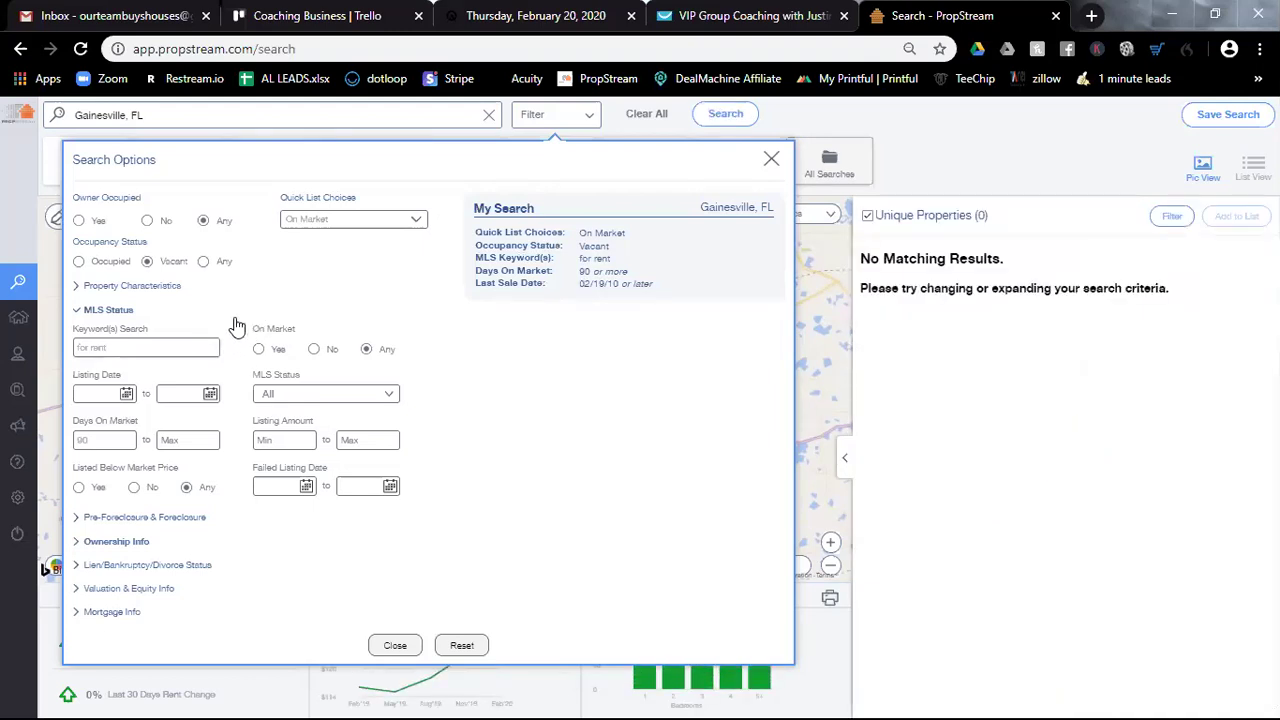
{"action": "triple_click", "coordinate": [163, 347]}
{"action": "key", "text": "BackSpace"}
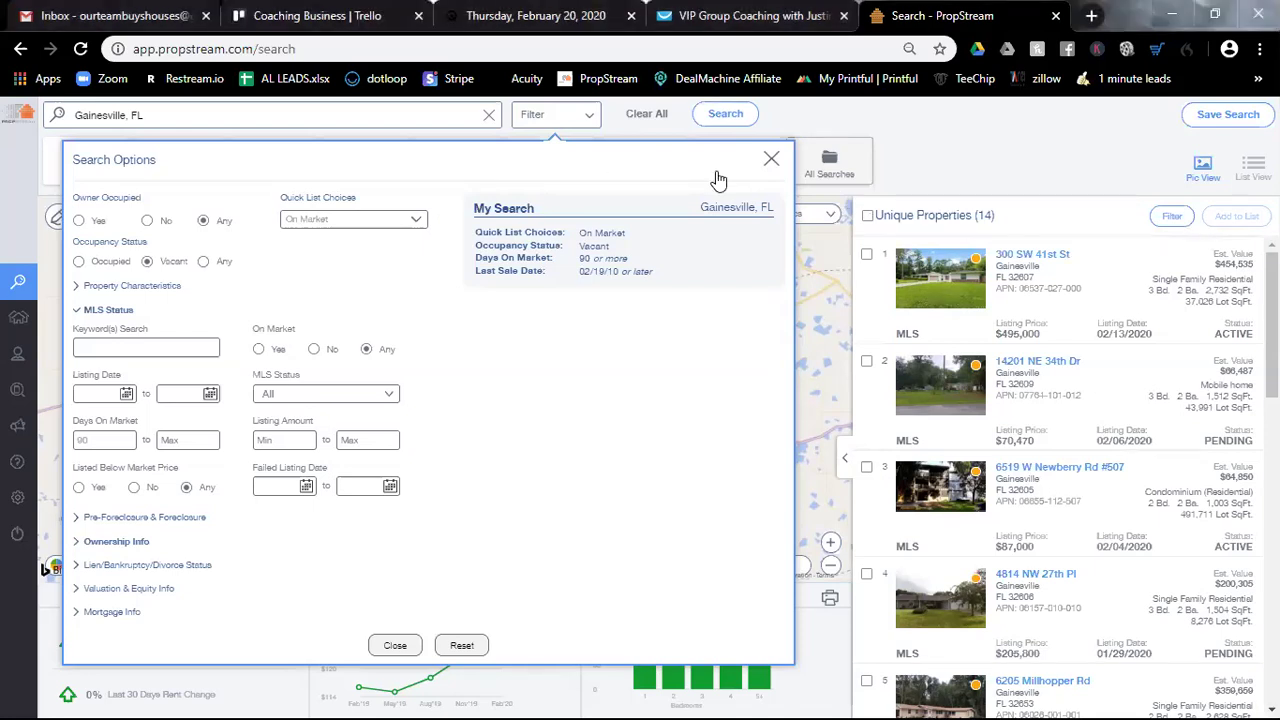
Change the Quick List choice to Failed Listings and check the Days On Market and Ownership Info filters.
{"action": "left_click", "coordinate": [381, 224]}
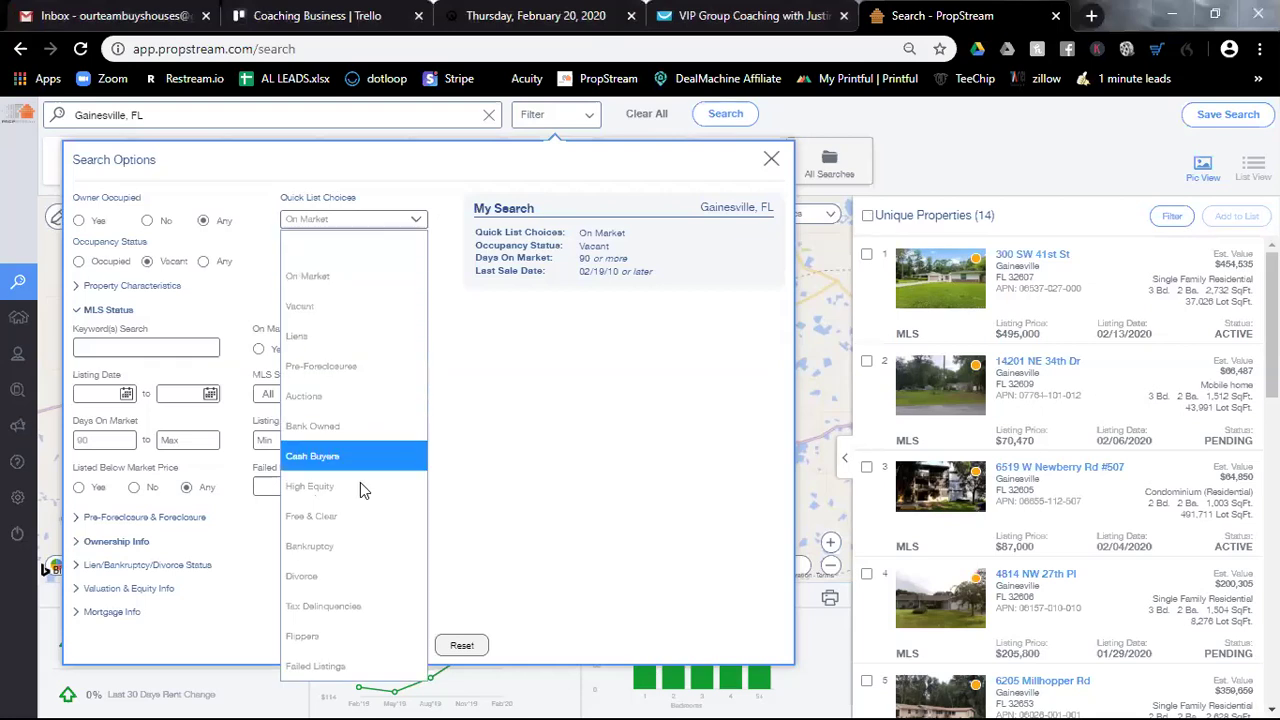
{"action": "left_click", "coordinate": [330, 668]}
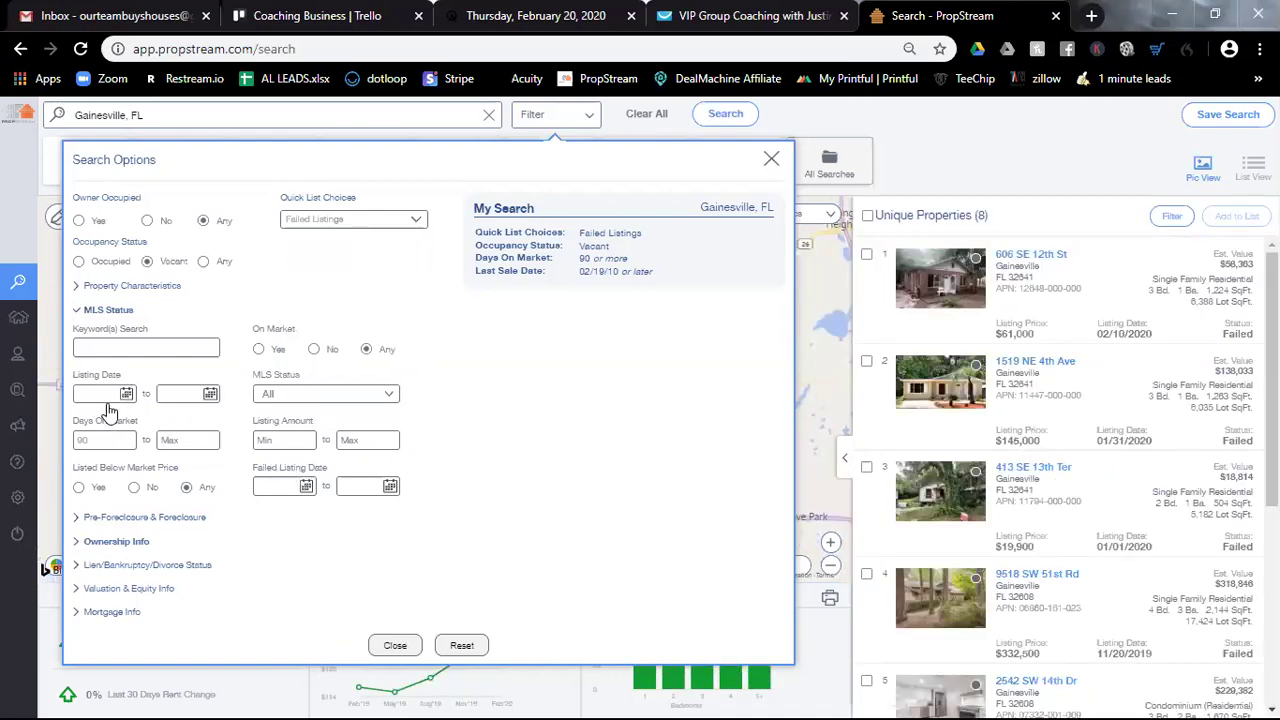
{"action": "double_click", "coordinate": [95, 441]}
{"action": "left_click", "coordinate": [430, 444]}
{"action": "left_click", "coordinate": [86, 541]}
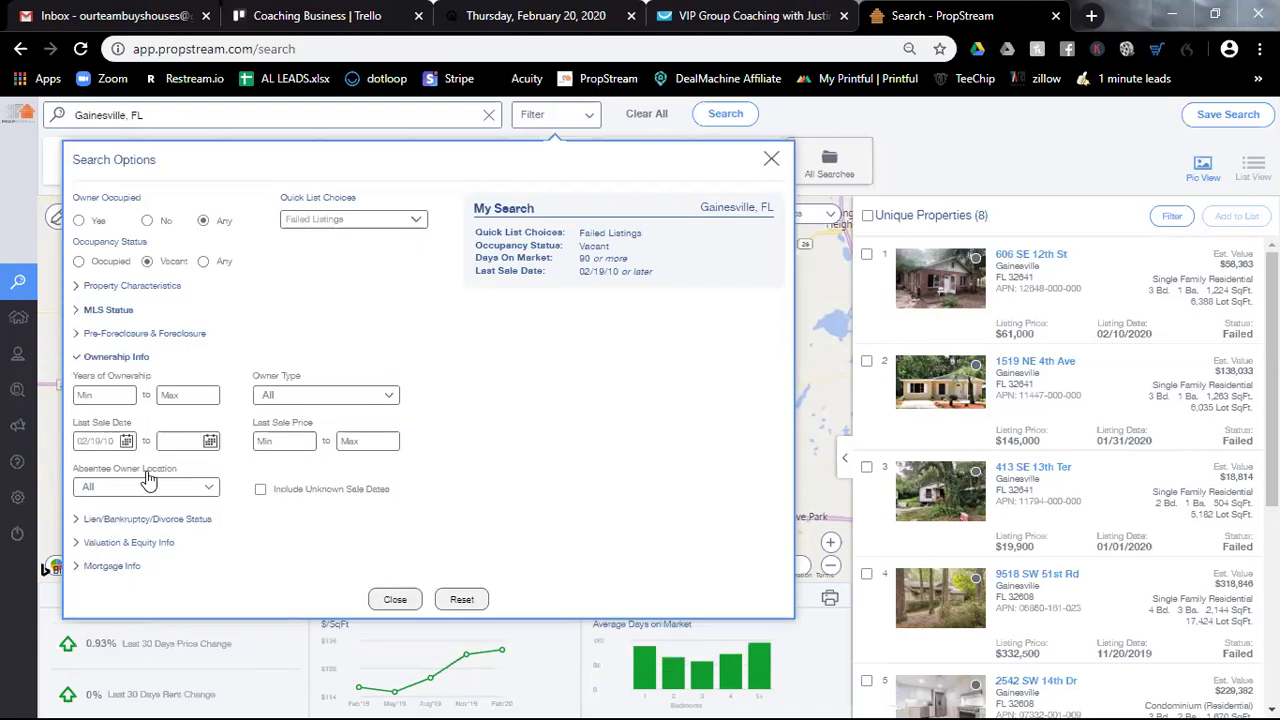
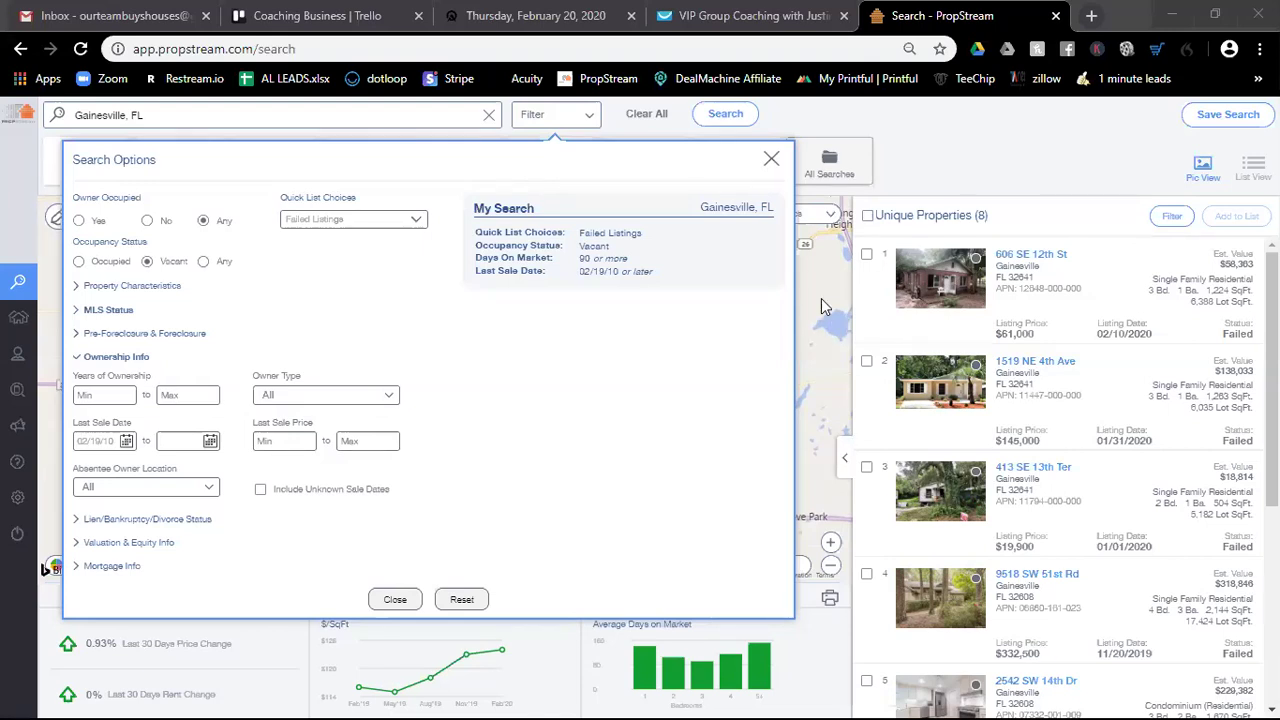
Close the search options and clear the Gainesville location together with all its filter criteria.
{"action": "left_click", "coordinate": [773, 162]}
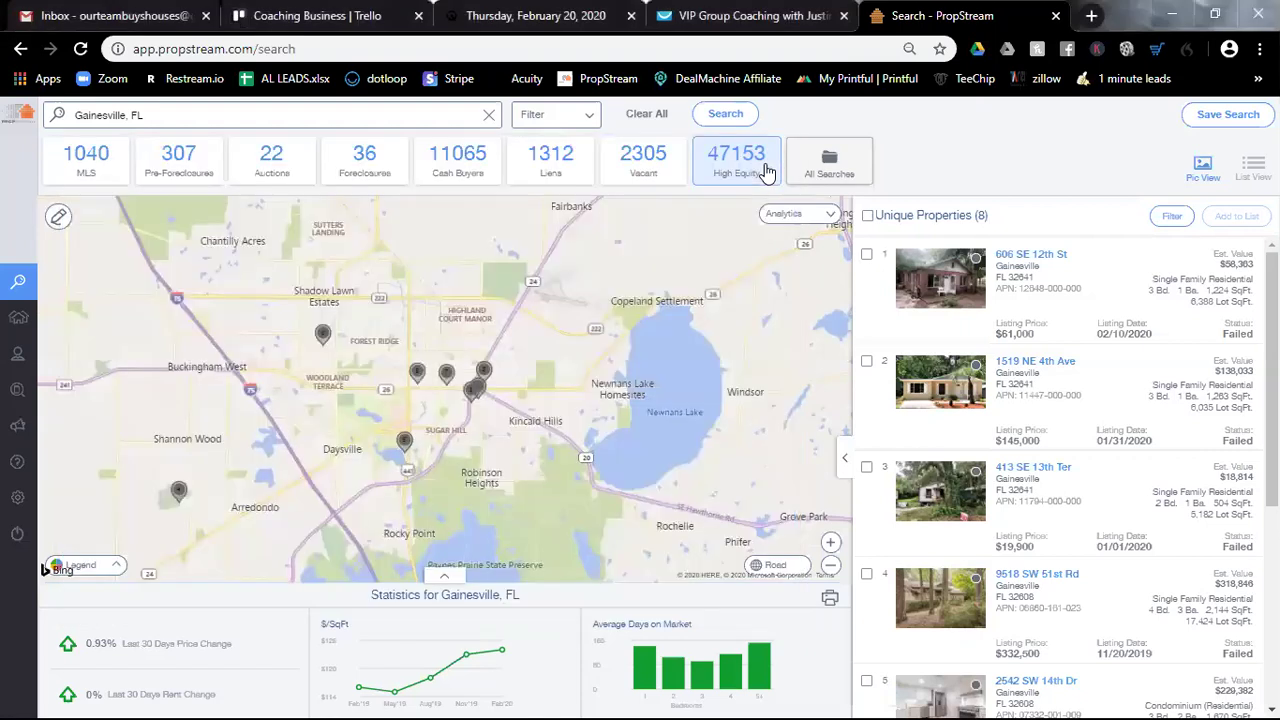
{"action": "left_click", "coordinate": [273, 116]}
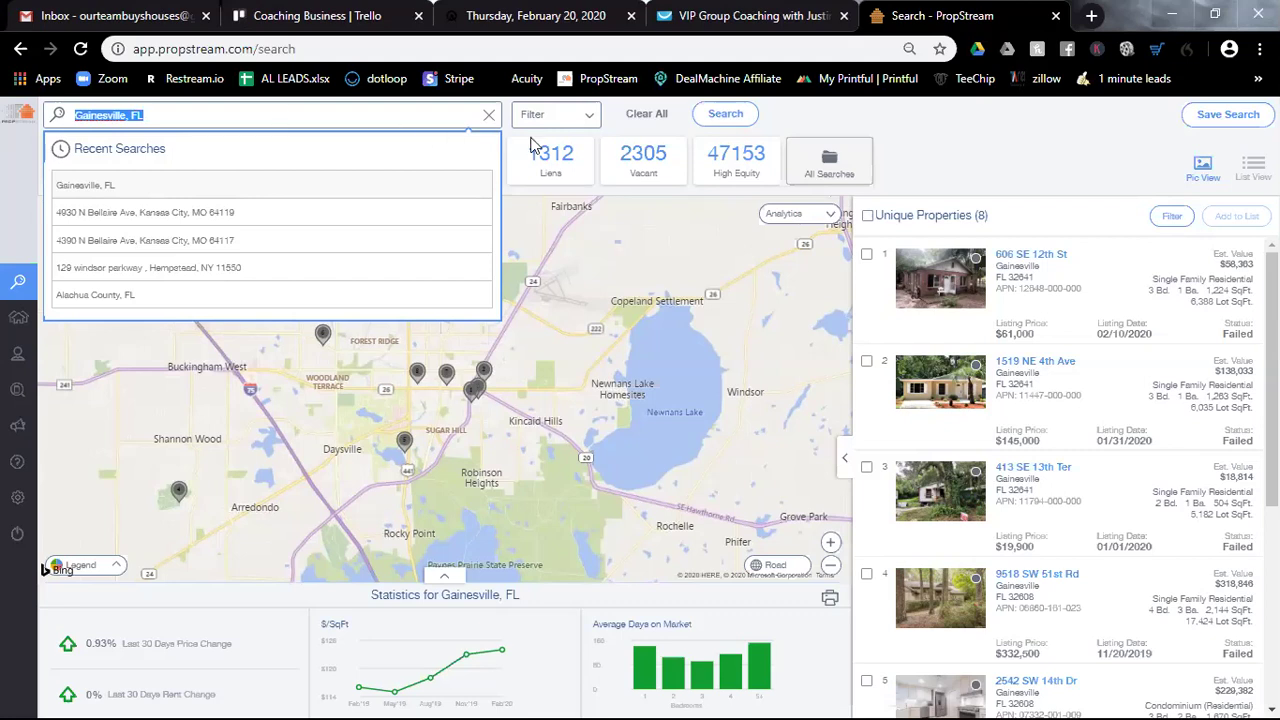
{"action": "left_click", "coordinate": [648, 114]}
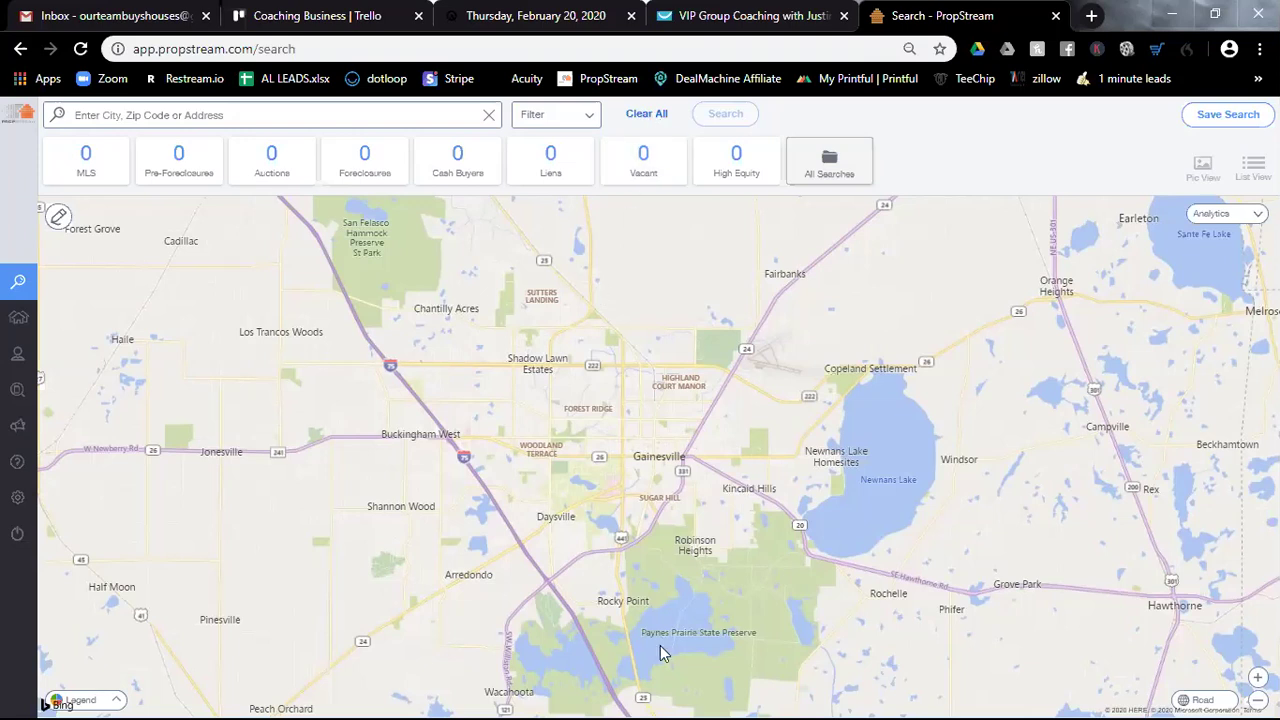
Search for Denver, CO as the new location, using the matching suggestion.
{"action": "left_click", "coordinate": [350, 107]}
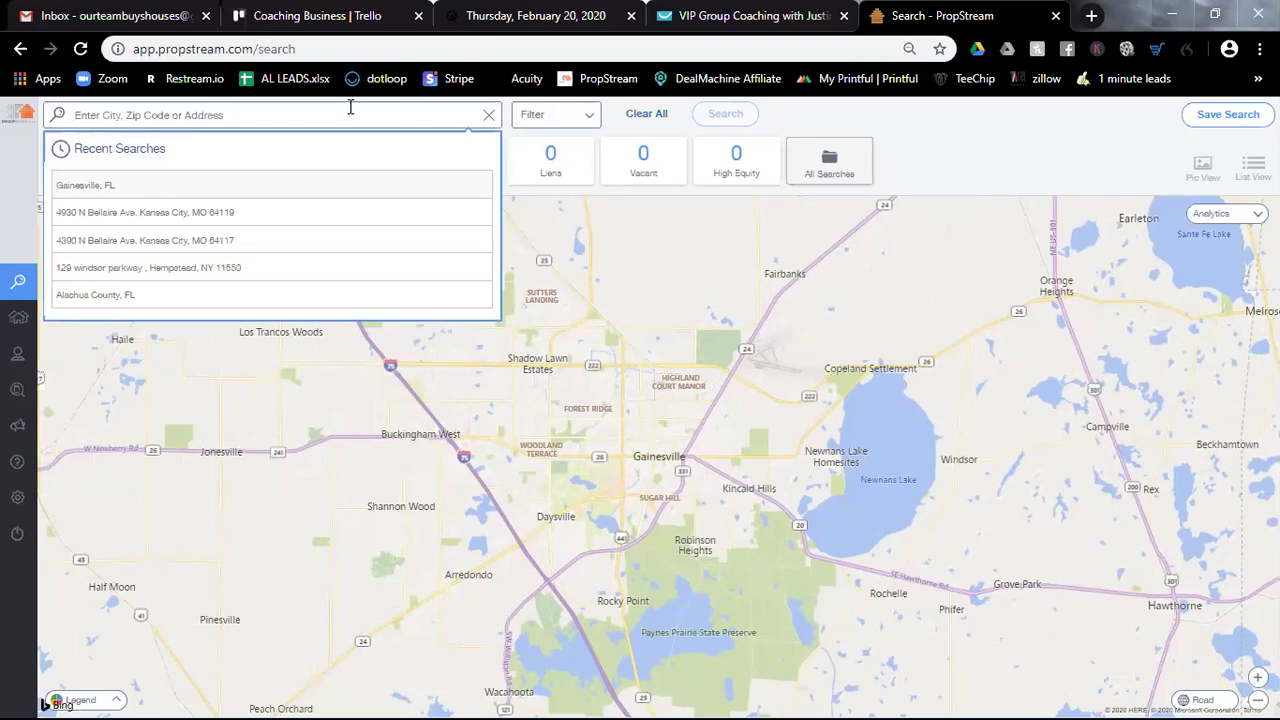
{"action": "type", "text": "Denver"}
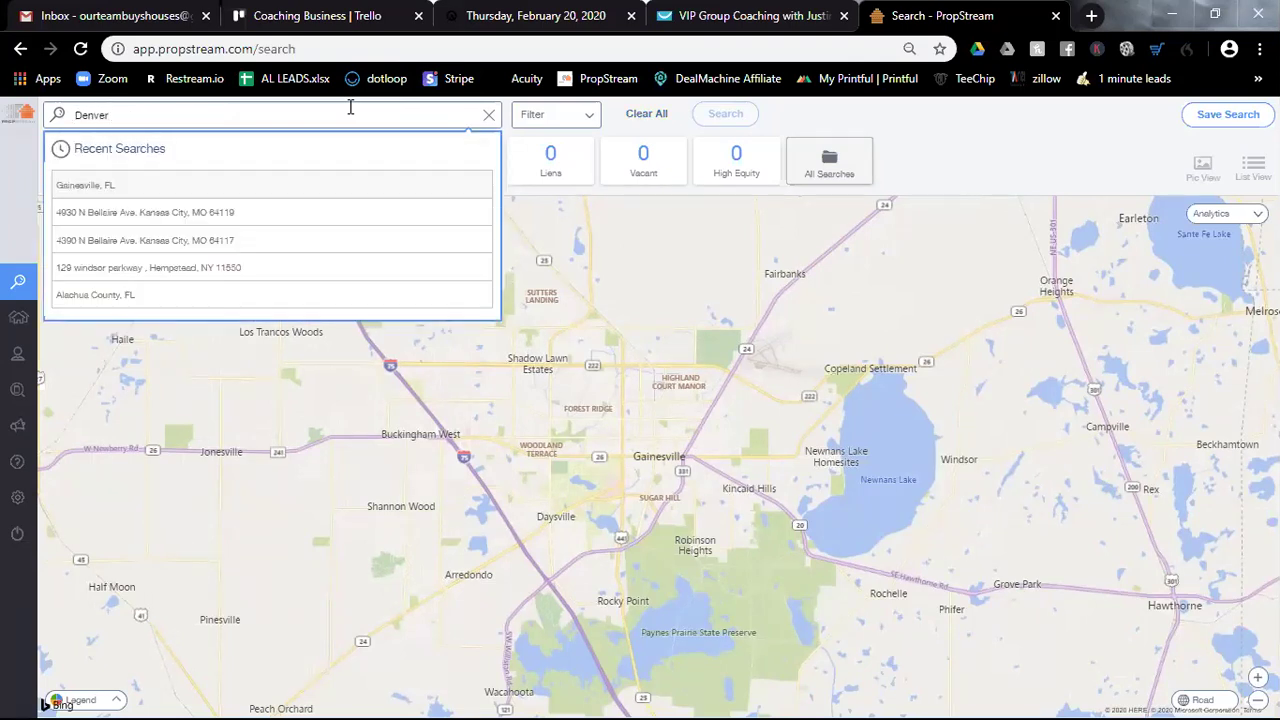
{"action": "type", "text": " Color"}
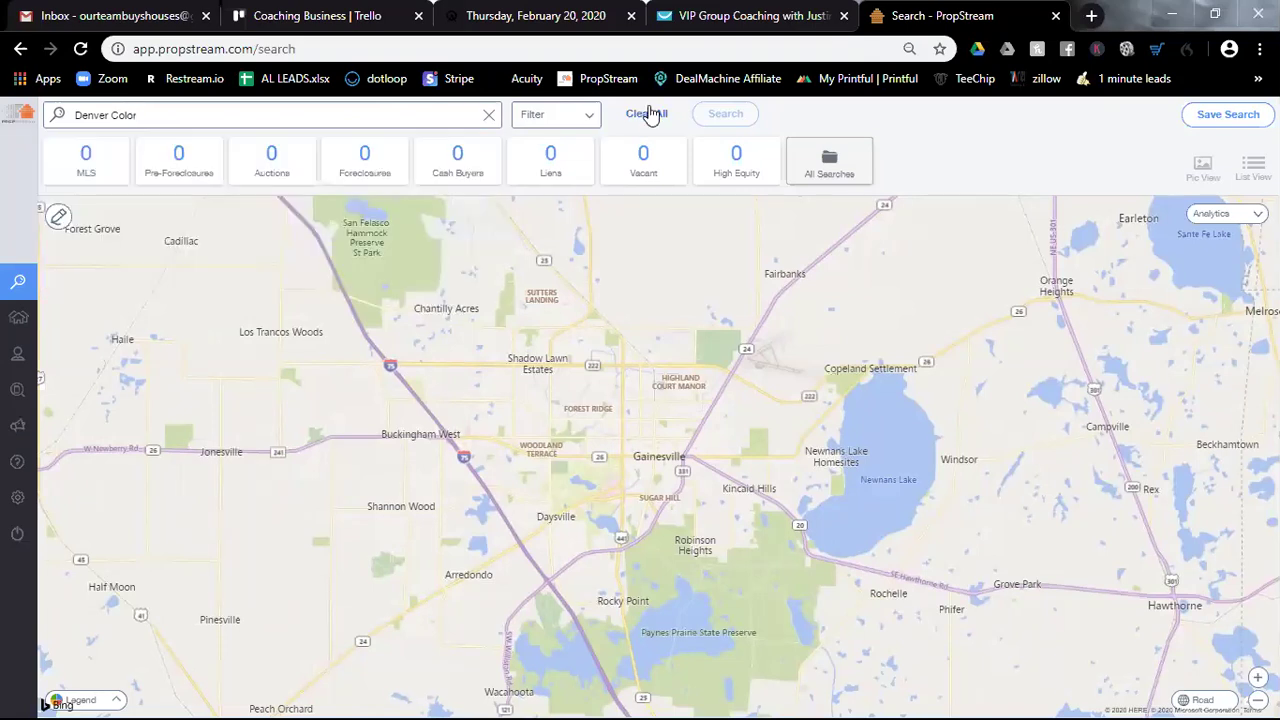
{"action": "left_click", "coordinate": [588, 122]}
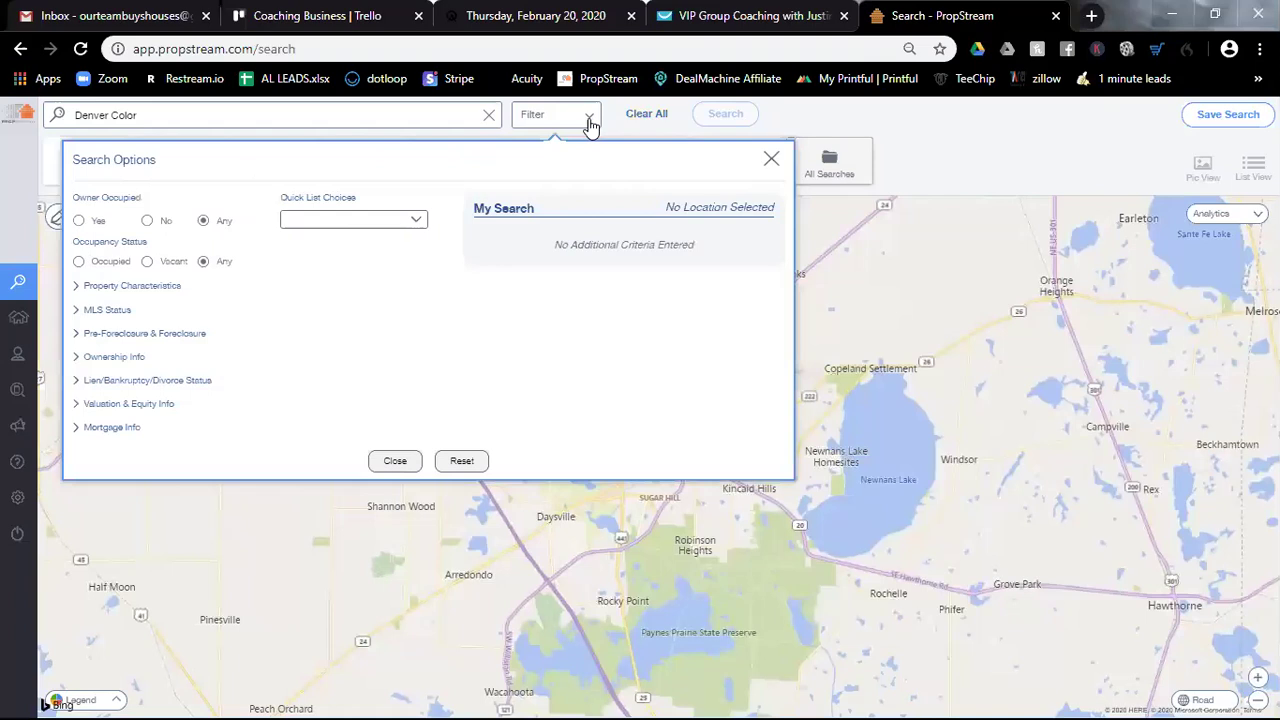
{"action": "left_click", "coordinate": [636, 117]}
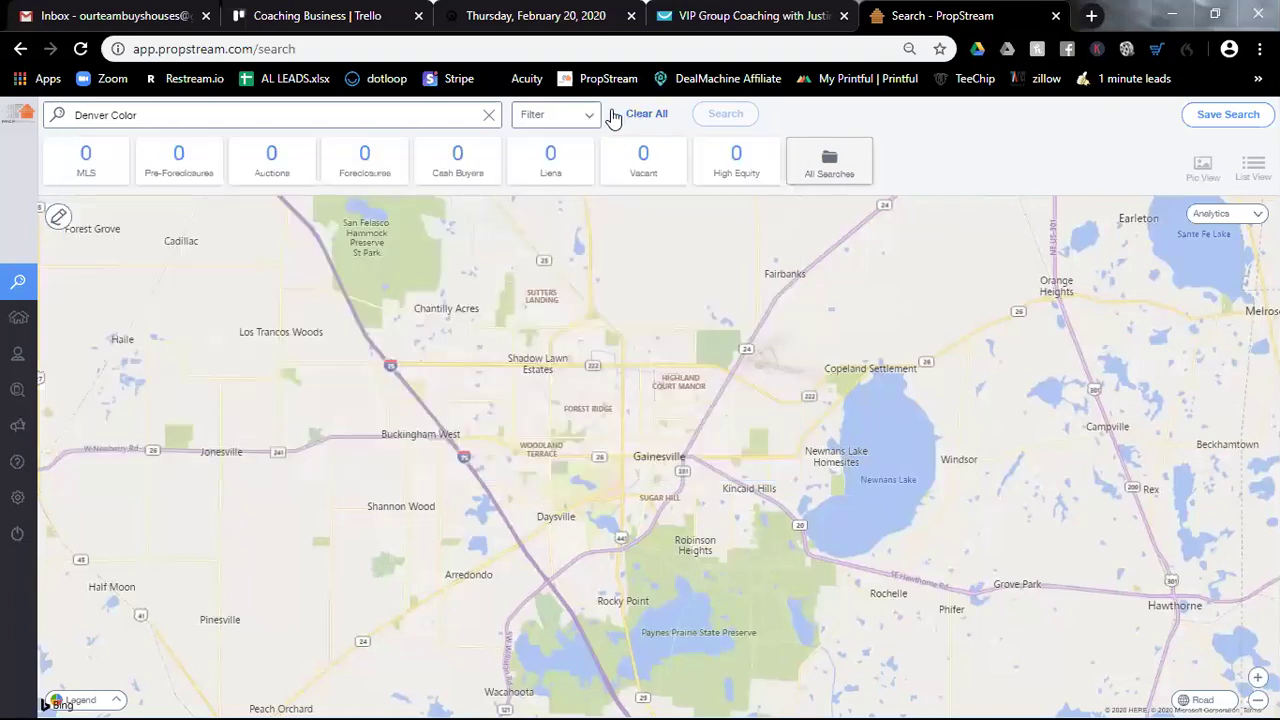
{"action": "left_click", "coordinate": [463, 115]}
{"action": "key", "text": "BackSpace"}
{"action": "key", "text": "BackSpace"}
{"action": "key", "text": "BackSpace"}
{"action": "key", "text": "BackSpace"}
{"action": "key", "text": "BackSpace"}
{"action": "key", "text": "BackSpace"}
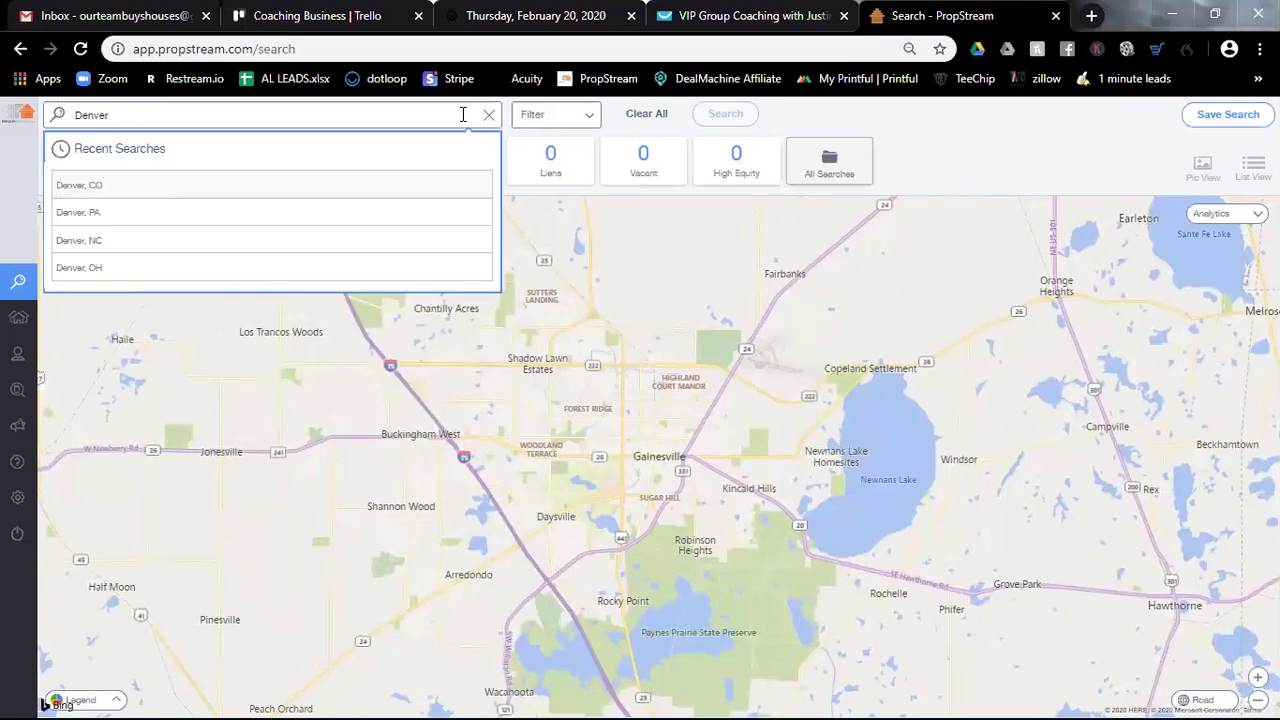
{"action": "left_click", "coordinate": [185, 200]}
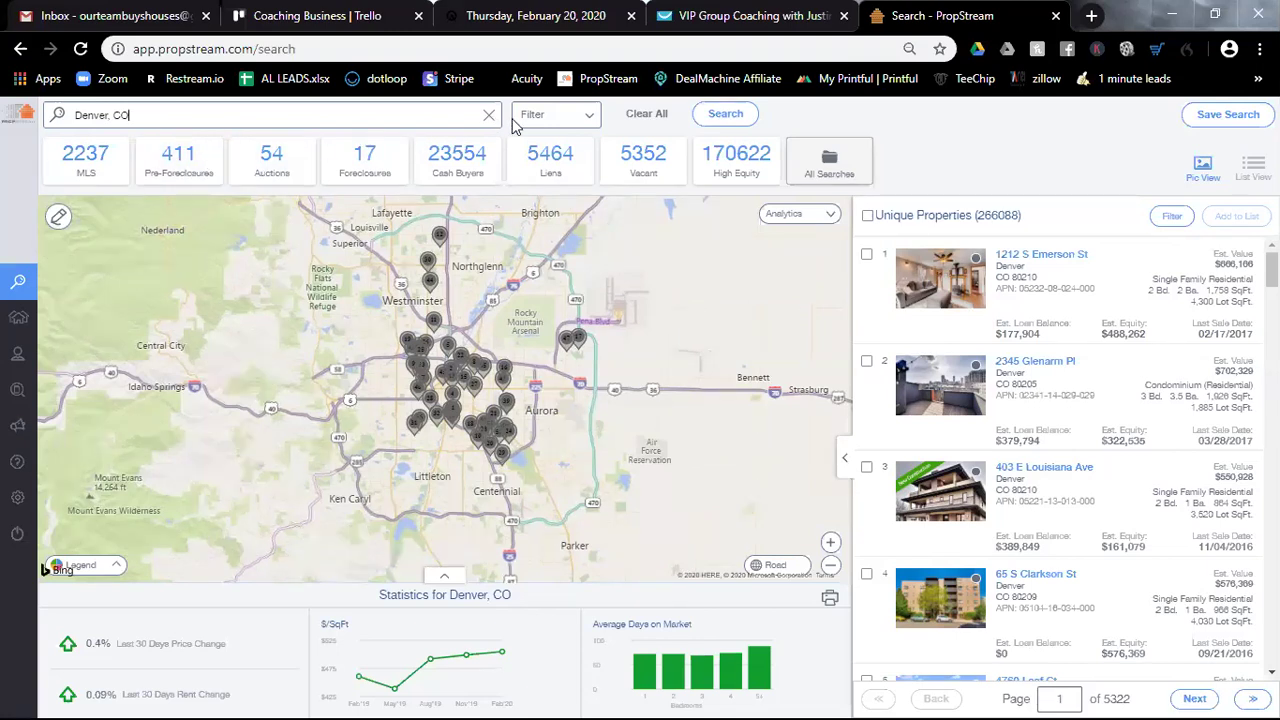
Filter the Denver properties to the High Equity quick list and the Single Family property type.
{"action": "left_click", "coordinate": [585, 118]}
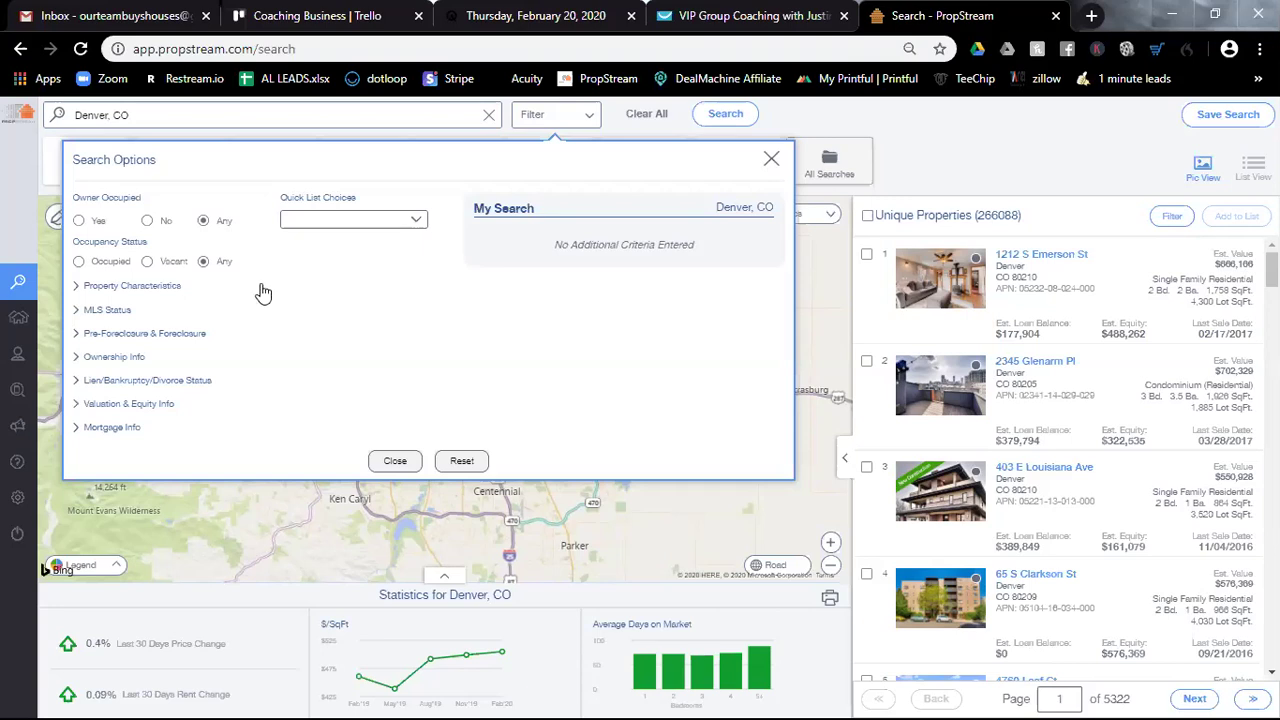
{"action": "left_click", "coordinate": [366, 220]}
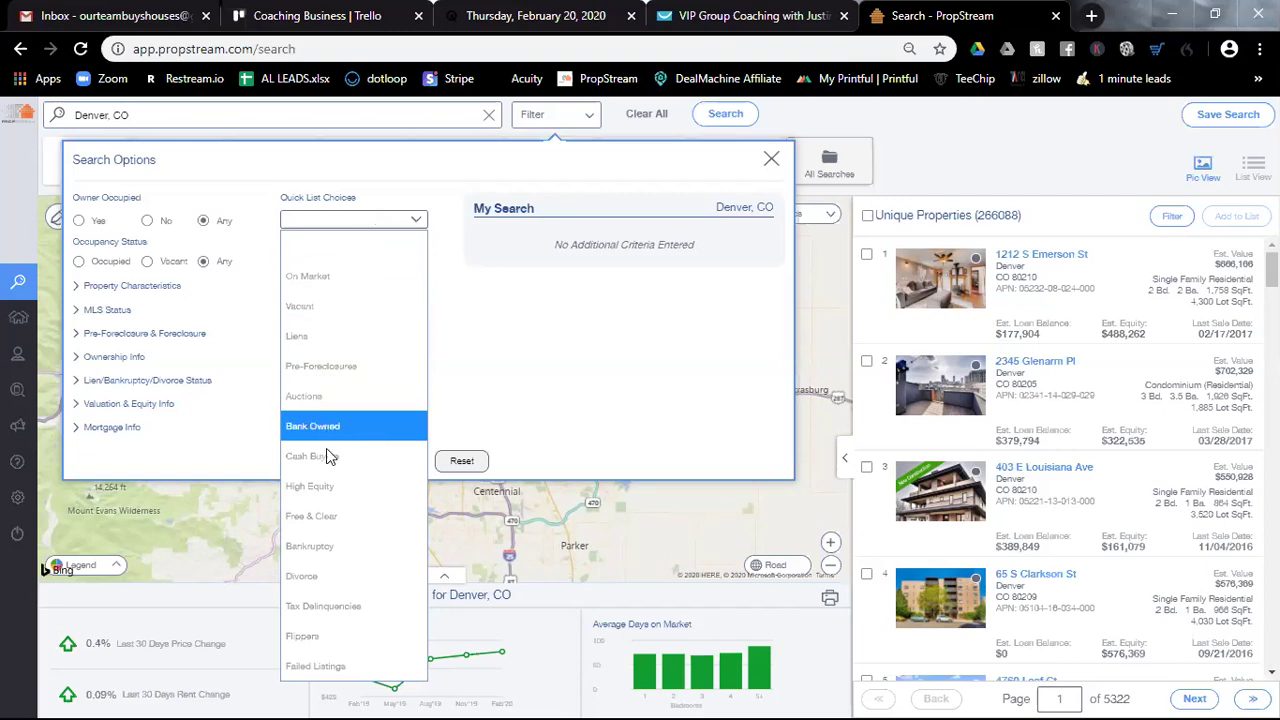
{"action": "left_click", "coordinate": [338, 487]}
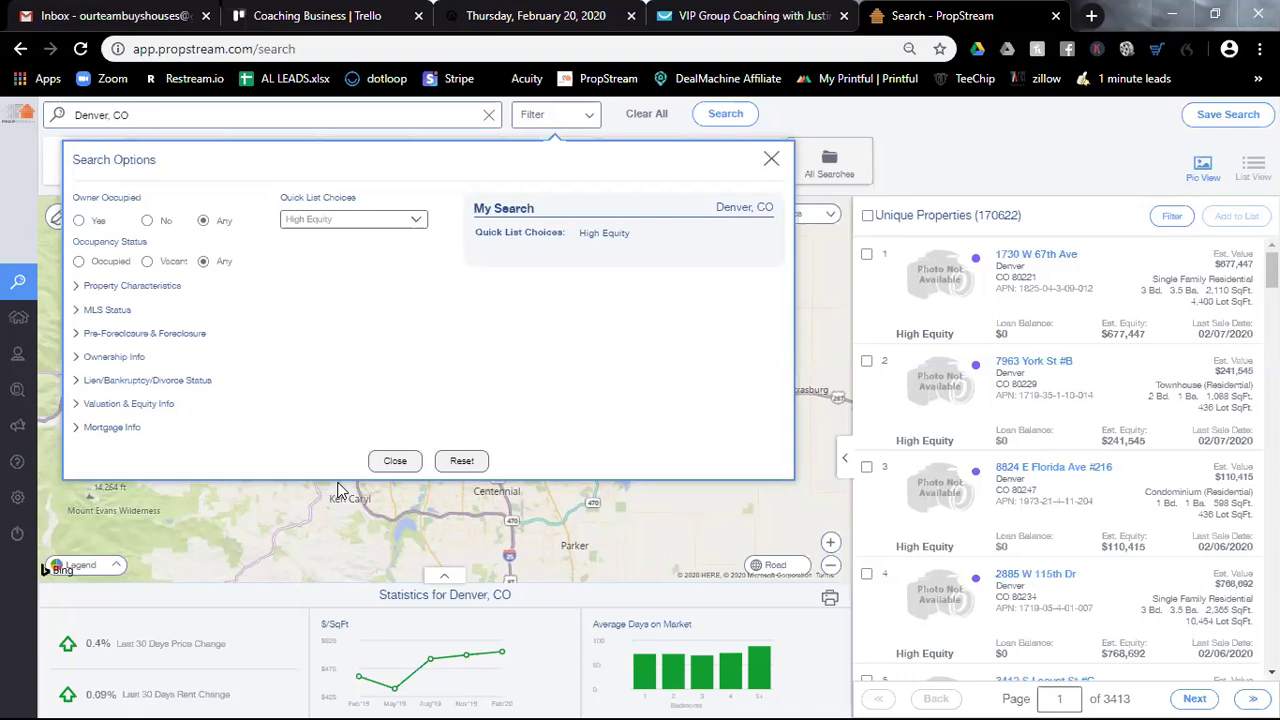
{"action": "left_click", "coordinate": [102, 293]}
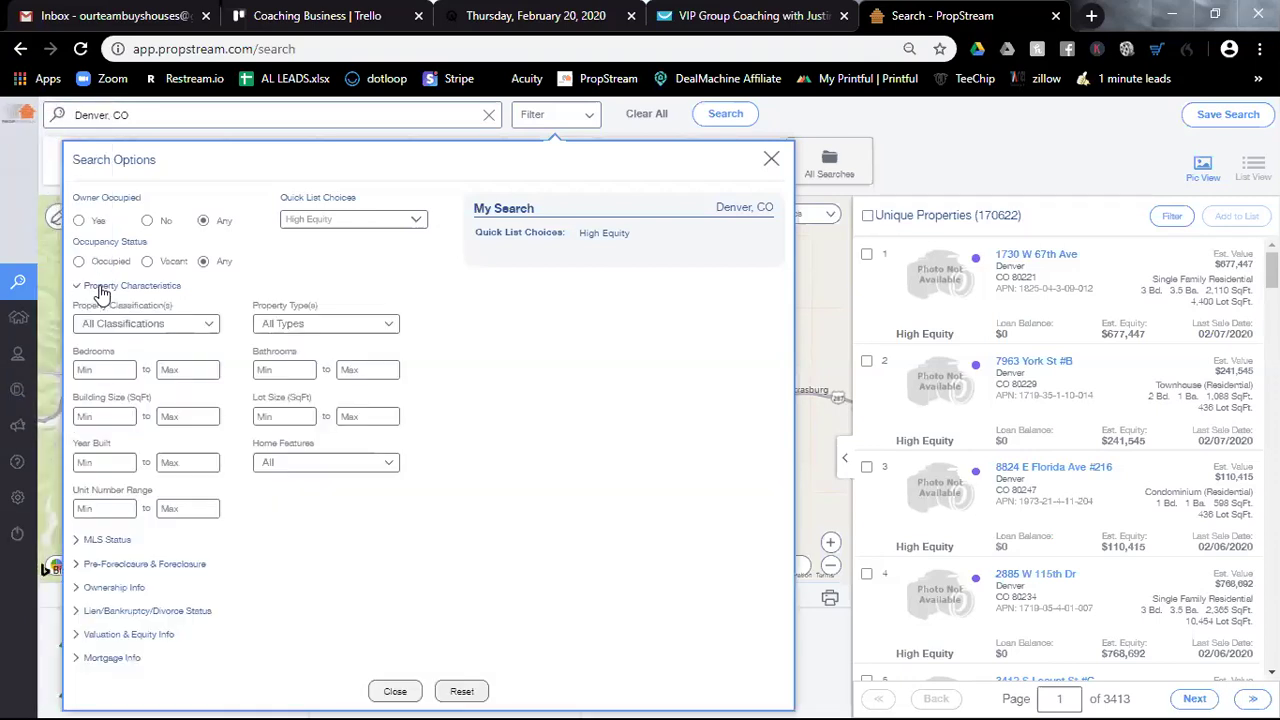
{"action": "left_click", "coordinate": [303, 326]}
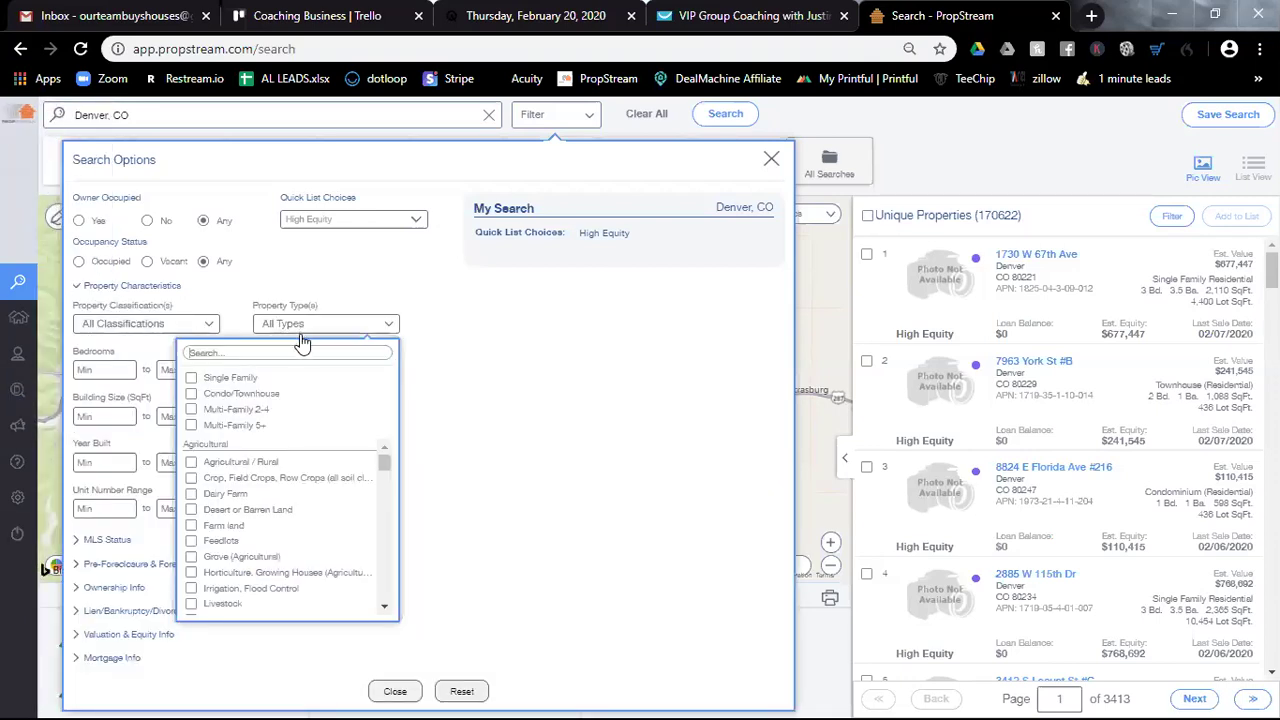
{"action": "left_click", "coordinate": [191, 378]}
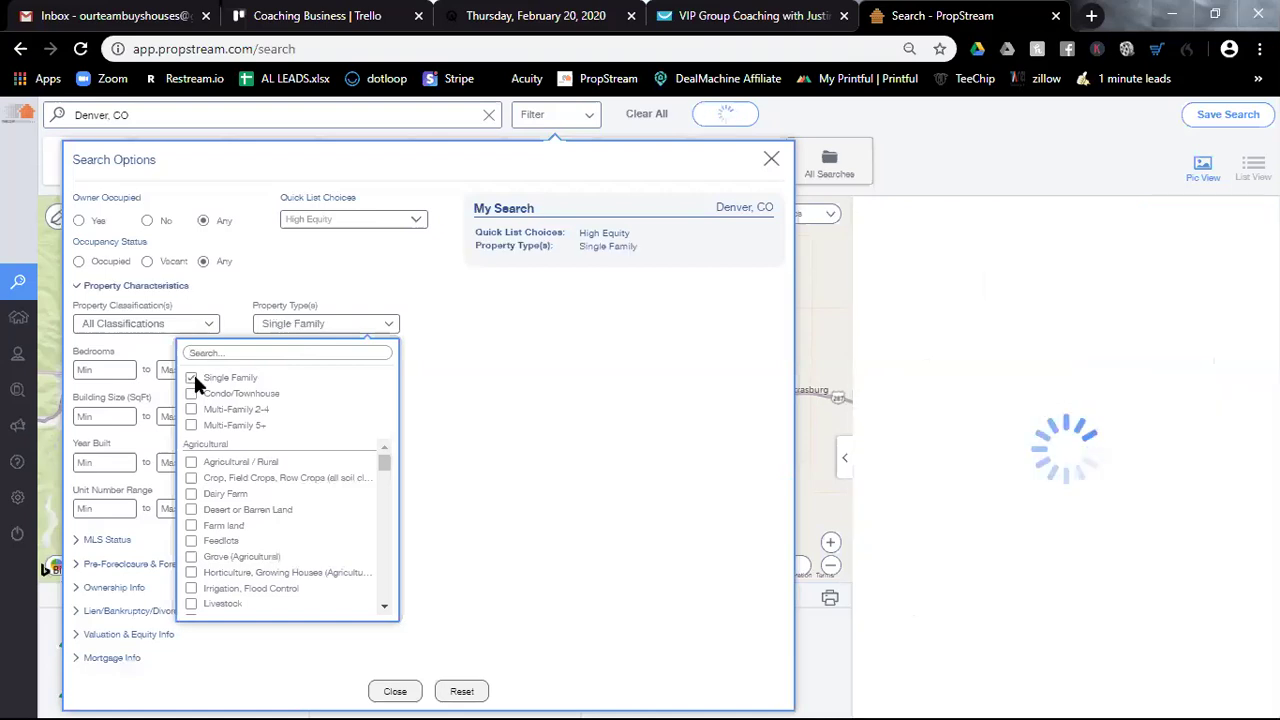
{"action": "left_click", "coordinate": [463, 371]}
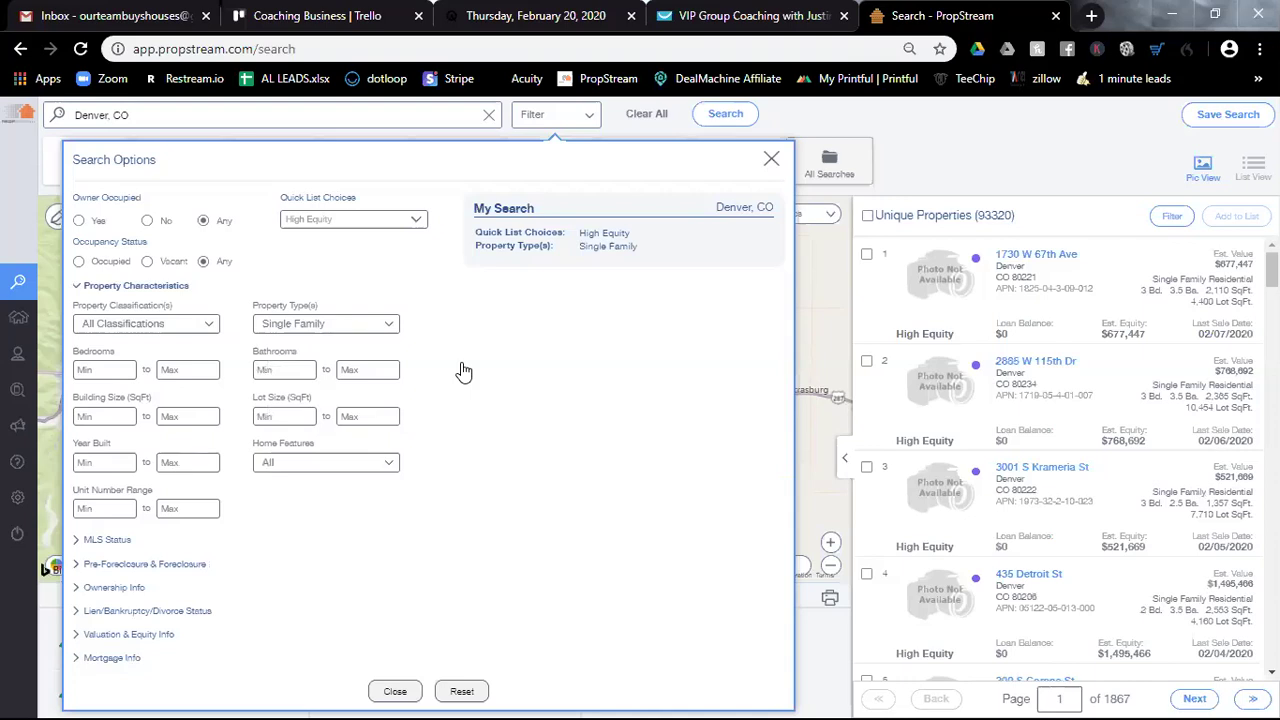
Require at least 3 bedrooms and 2 bathrooms, and limit the occupancy status to Vacant.
{"action": "left_click", "coordinate": [116, 374]}
{"action": "type", "text": "3"}
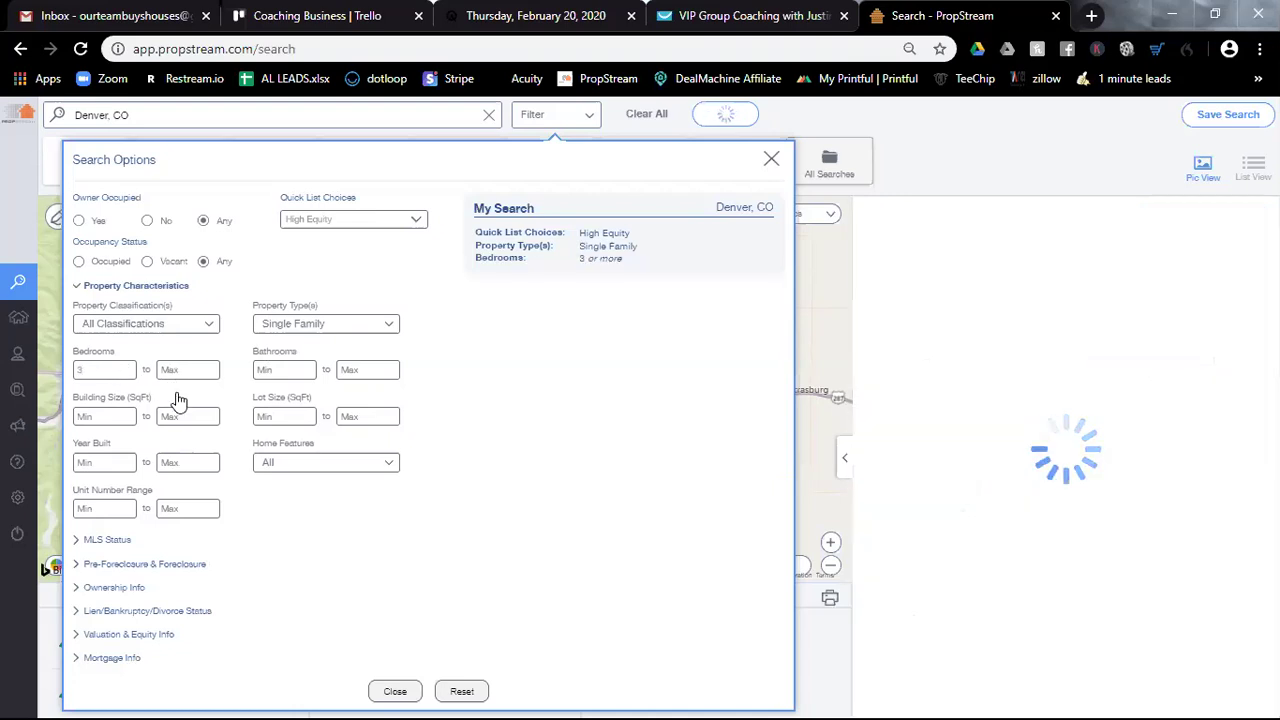
{"action": "left_click", "coordinate": [275, 370]}
{"action": "type", "text": "2"}
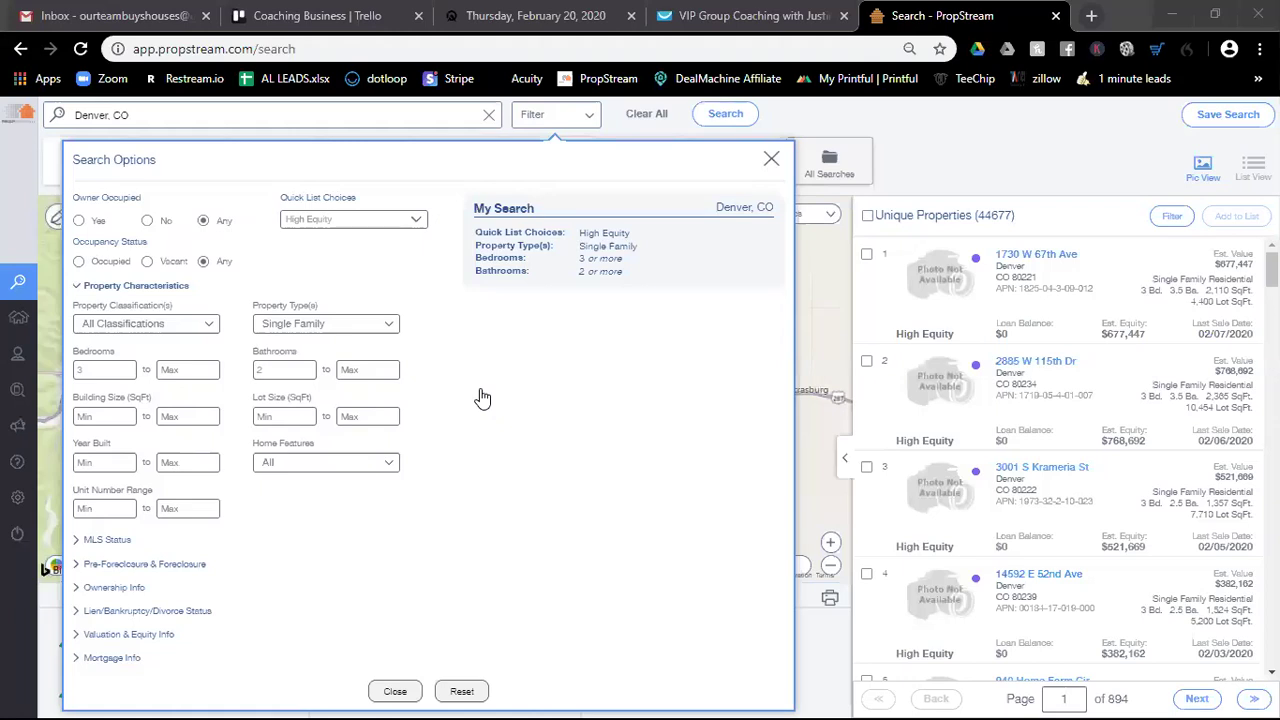
{"action": "left_click", "coordinate": [147, 263]}
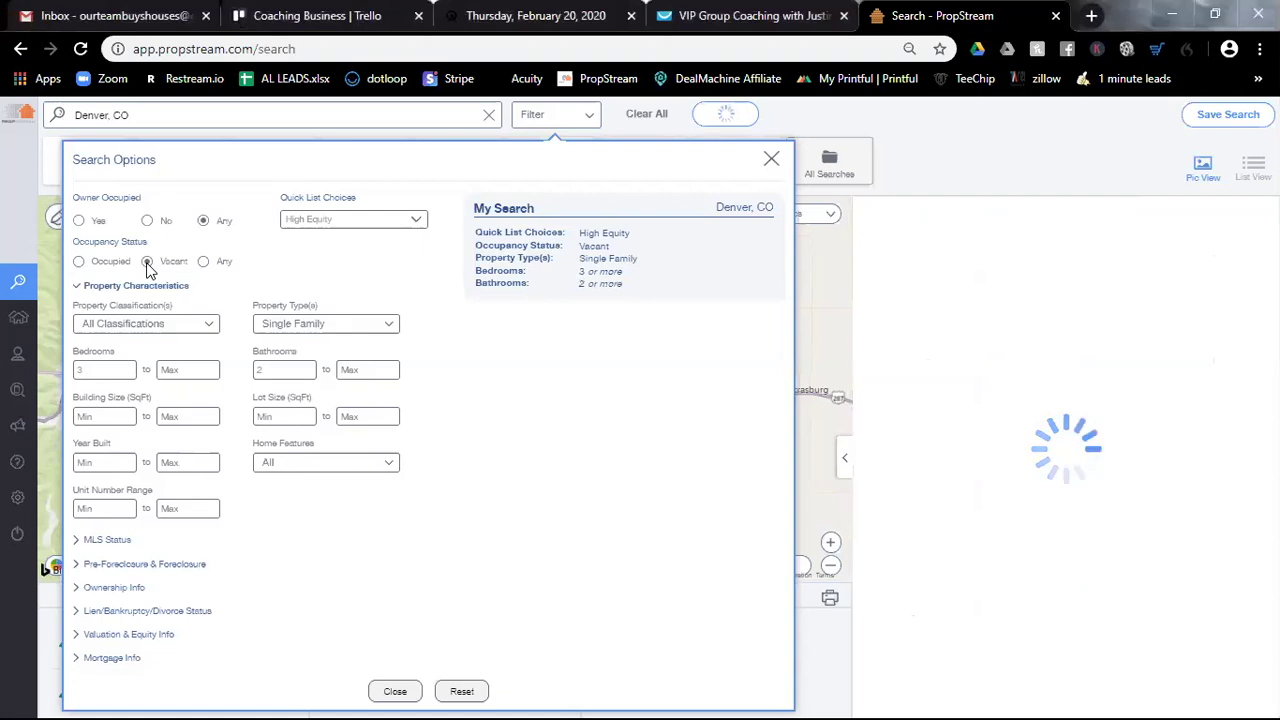
Set the occupancy status back to Any and limit the search to properties that are not owner occupied.
{"action": "left_click", "coordinate": [204, 263]}
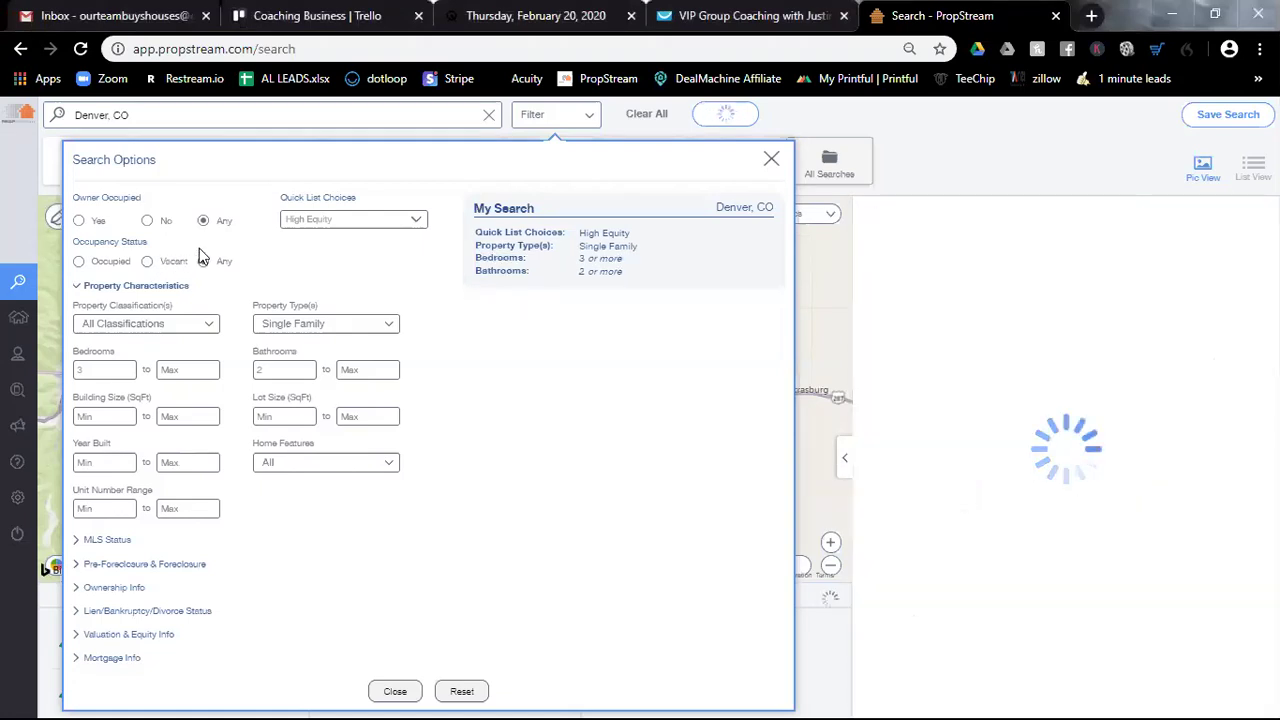
{"action": "left_click", "coordinate": [147, 221]}
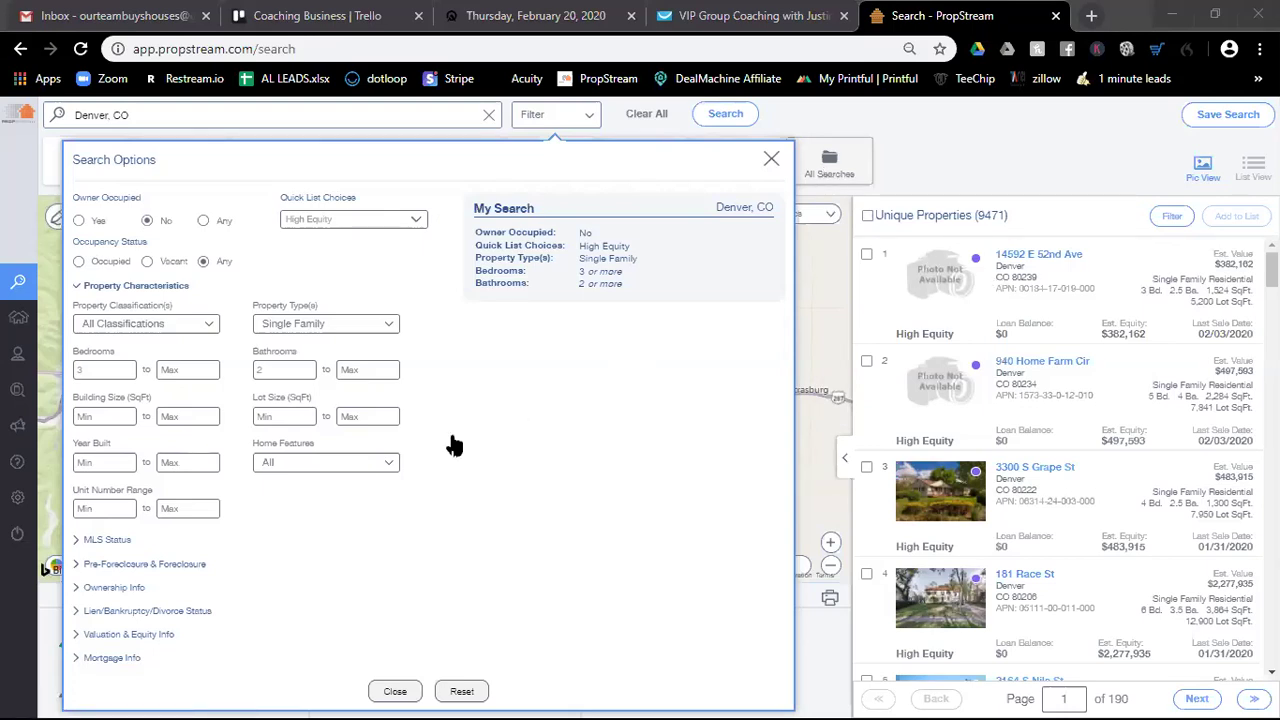
Limit the owner type to Individual in the ownership criteria.
{"action": "left_click", "coordinate": [105, 590]}
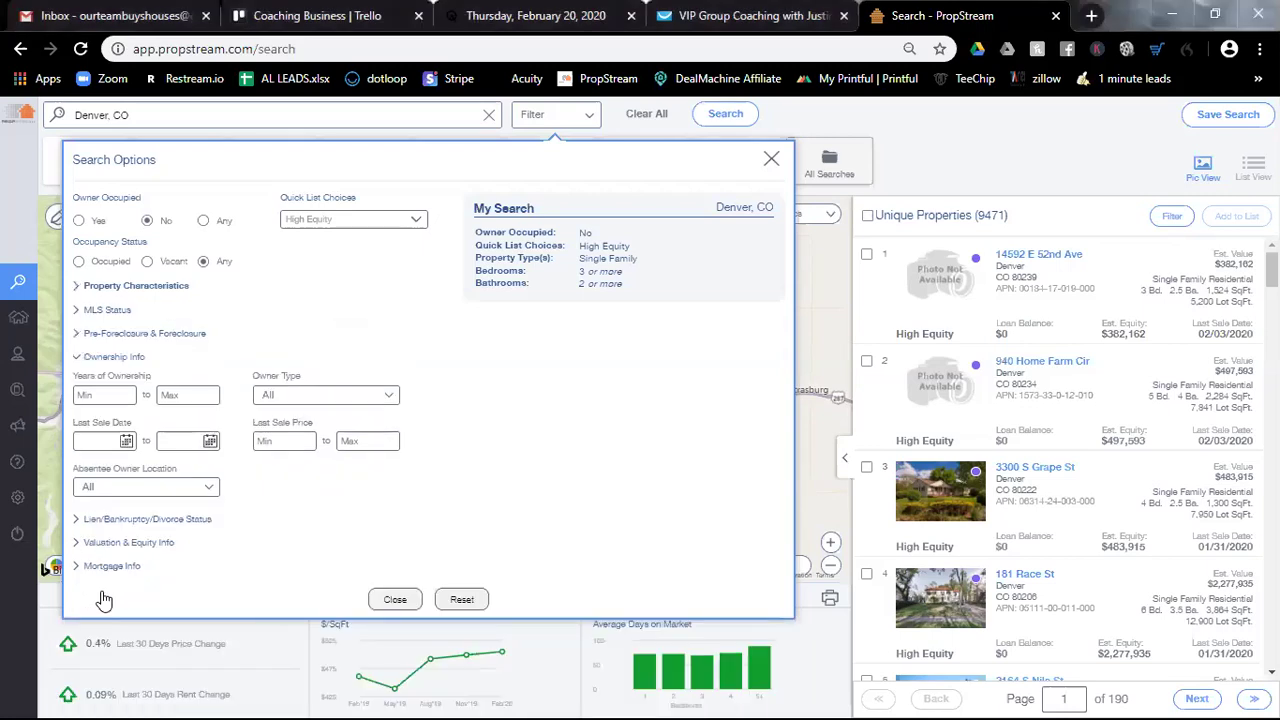
{"action": "left_click", "coordinate": [285, 397]}
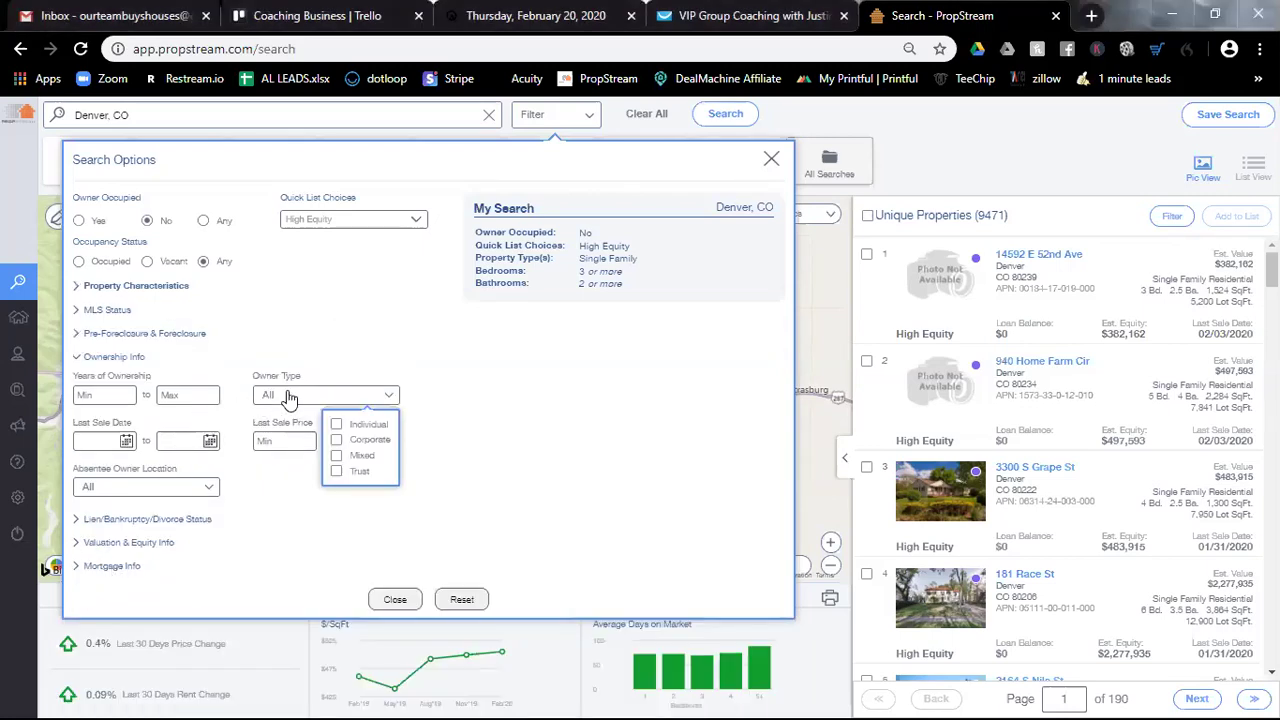
{"action": "left_click", "coordinate": [337, 427]}
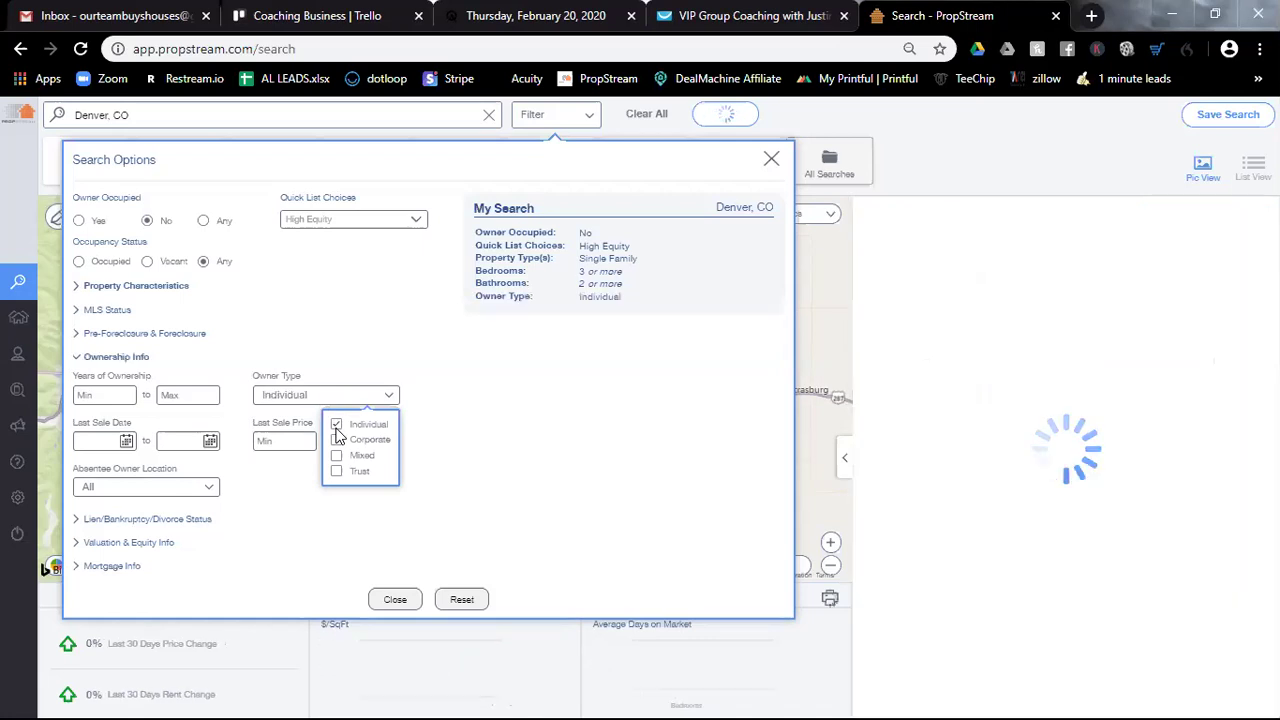
{"action": "left_click", "coordinate": [480, 447]}
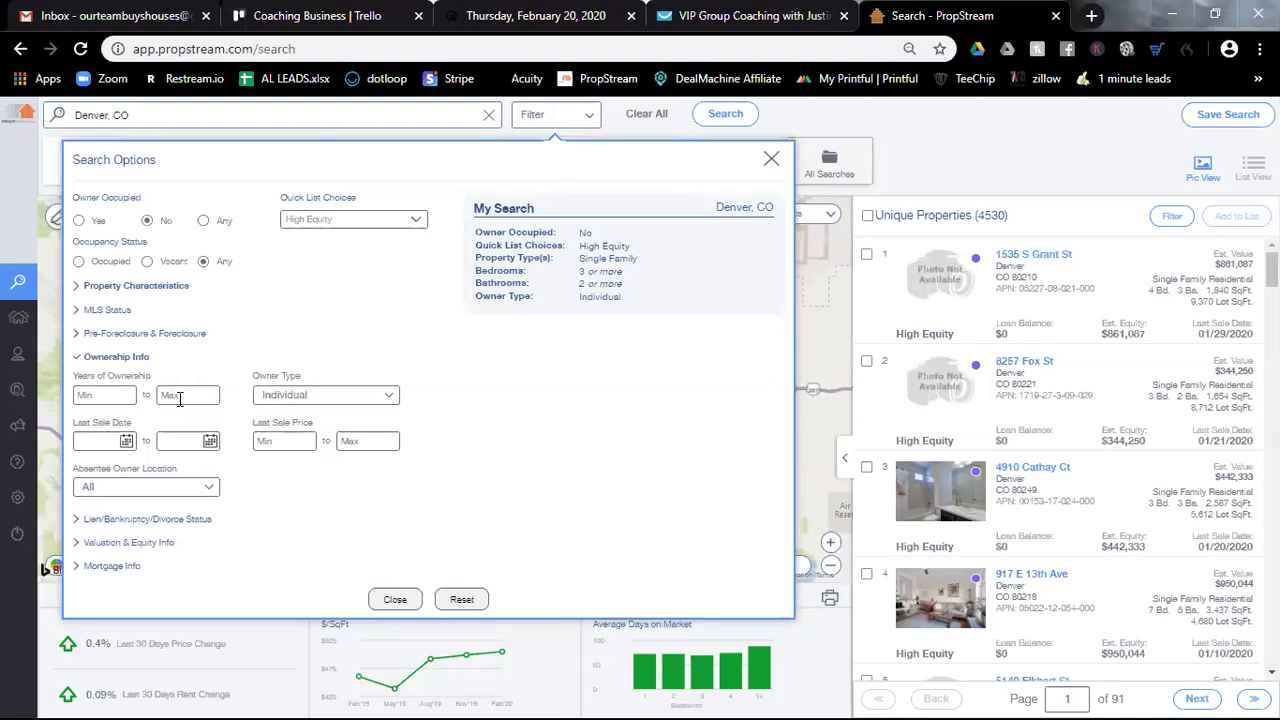
Require a minimum building size of 1000 square feet in the property characteristics.
{"action": "left_click", "coordinate": [110, 288]}
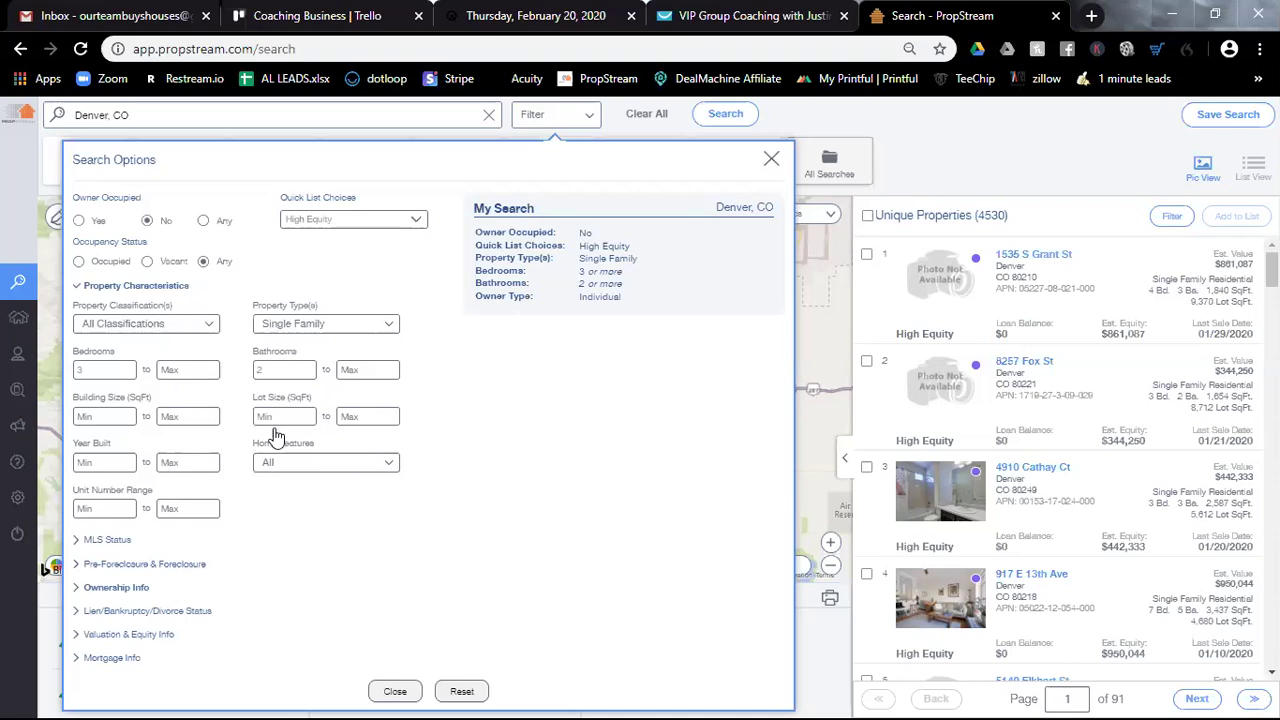
{"action": "left_click", "coordinate": [112, 418]}
{"action": "type", "text": "1000"}
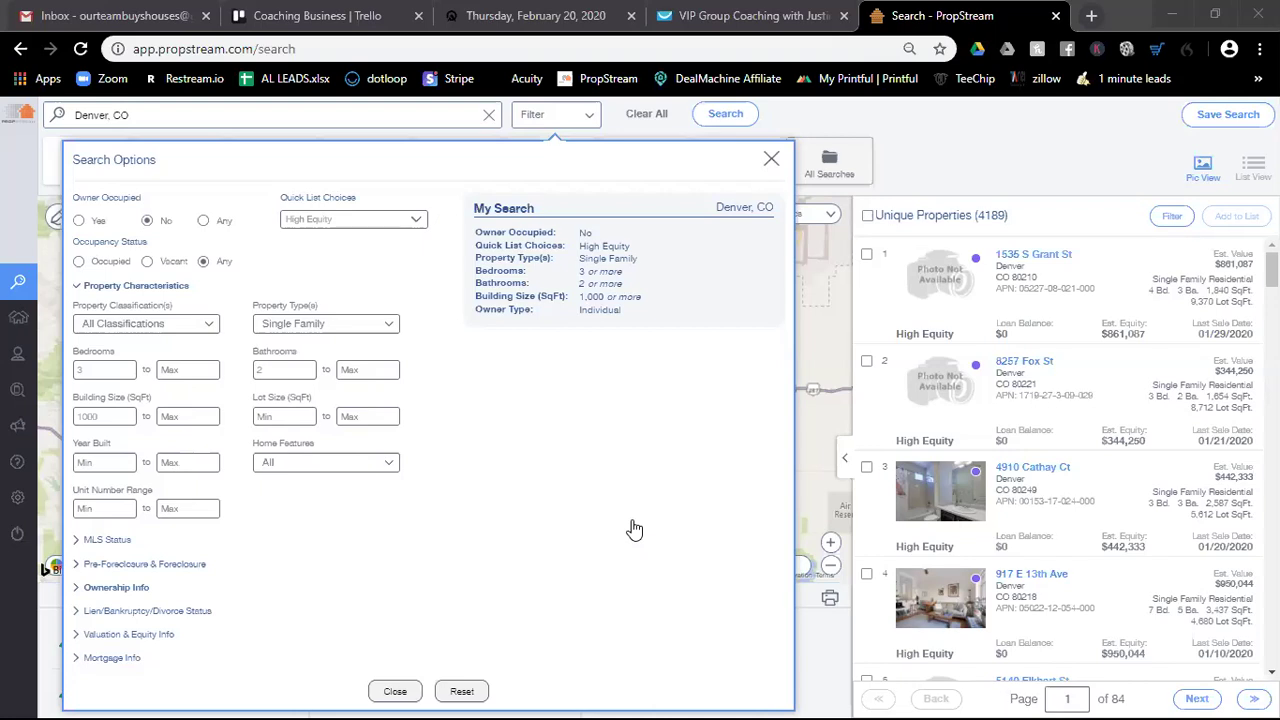
Try minimum ownership lengths of 5 and 10 years, and settle on at least 15 years of ownership.
{"action": "left_click", "coordinate": [115, 594]}
{"action": "left_click", "coordinate": [115, 590]}
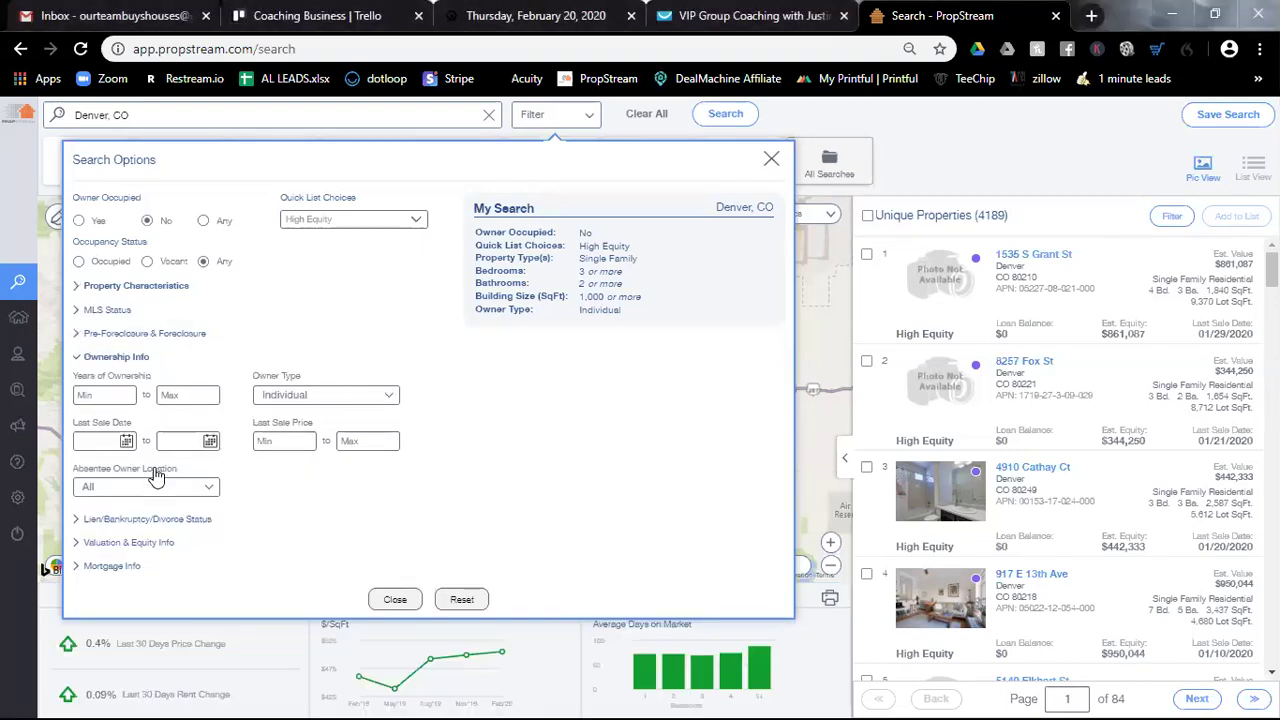
{"action": "left_click", "coordinate": [120, 395]}
{"action": "type", "text": "5"}
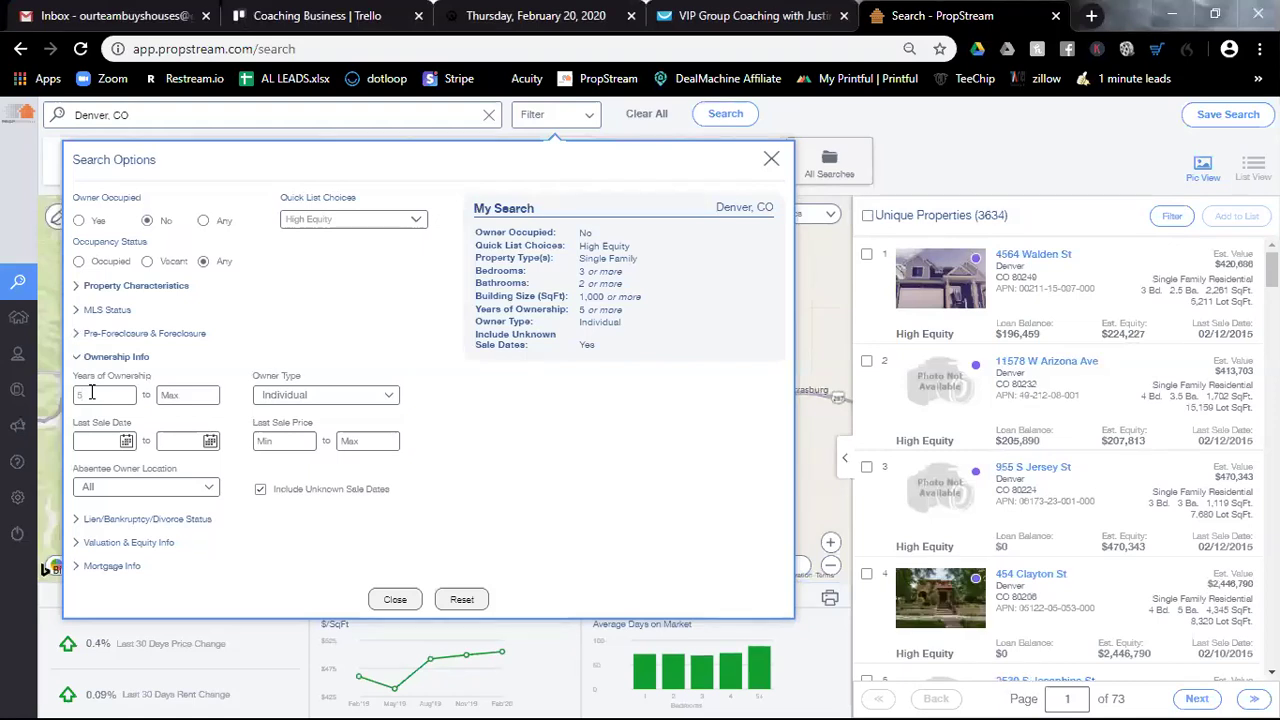
{"action": "key", "text": "BackSpace"}
{"action": "type", "text": "10"}
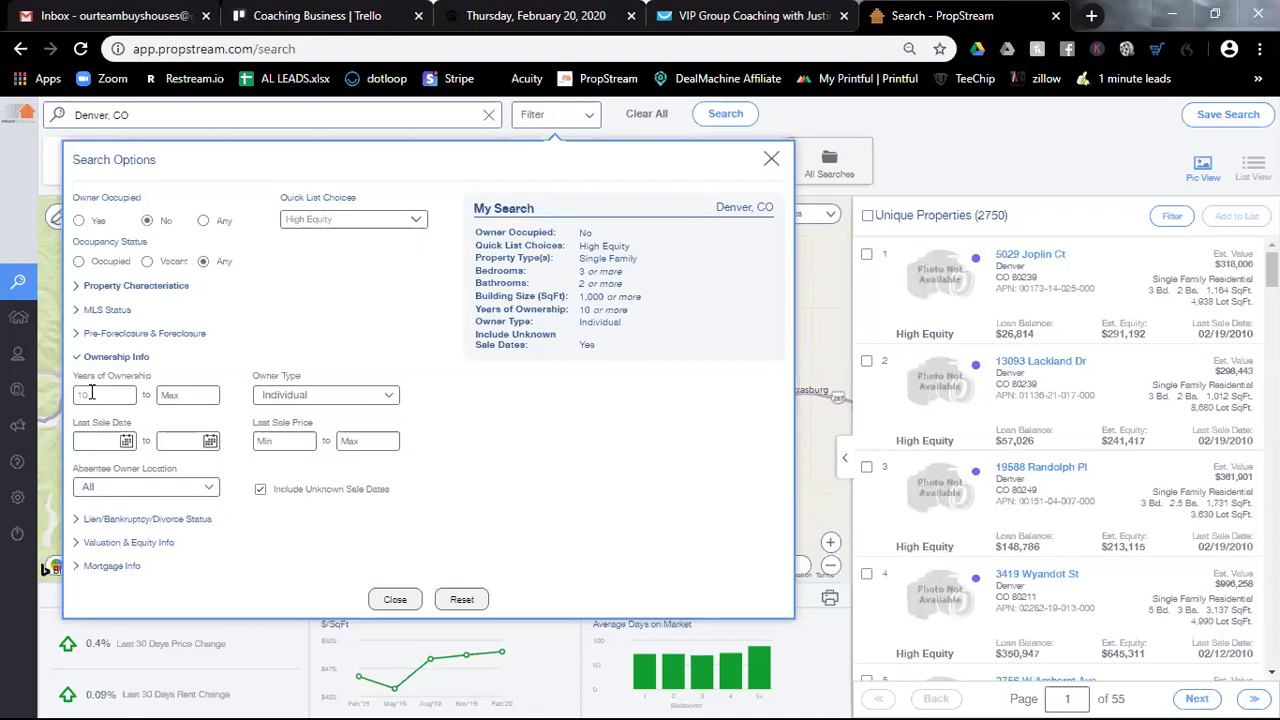
{"action": "key", "text": "BackSpace"}
{"action": "type", "text": "5"}
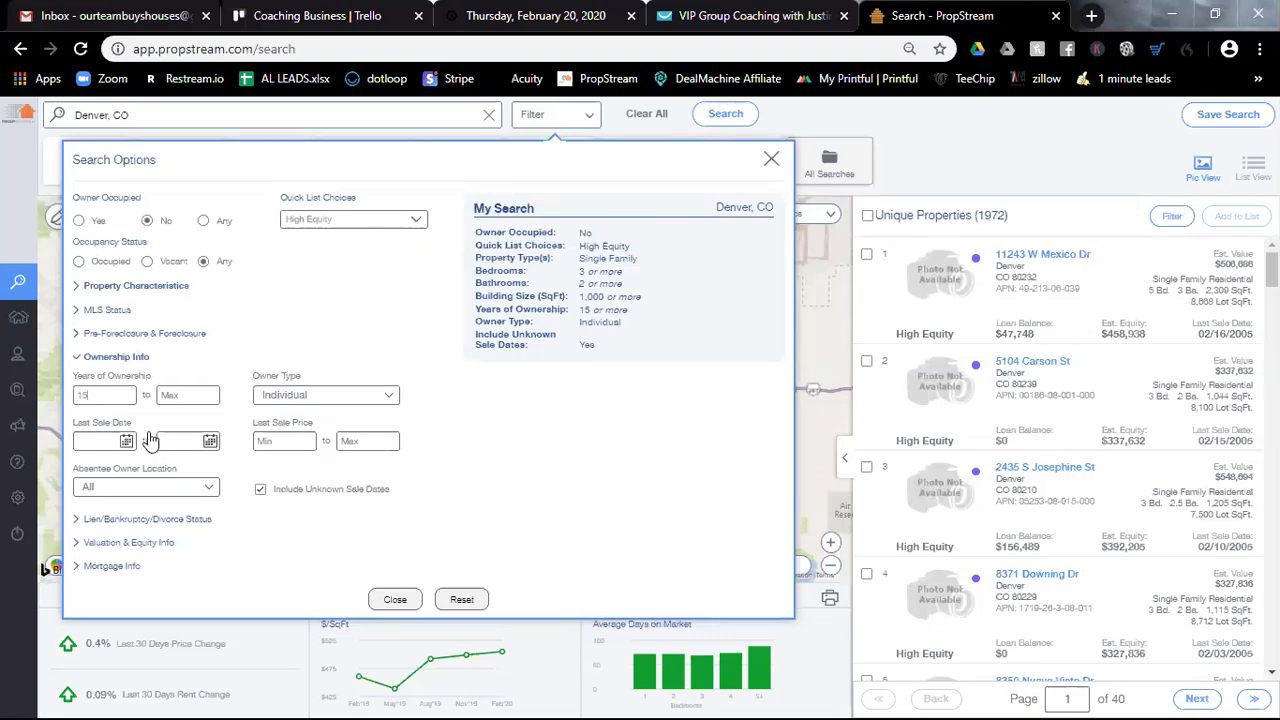
Exclude properties currently on the market by setting the MLS On Market criterion to No.
{"action": "left_click", "coordinate": [88, 314]}
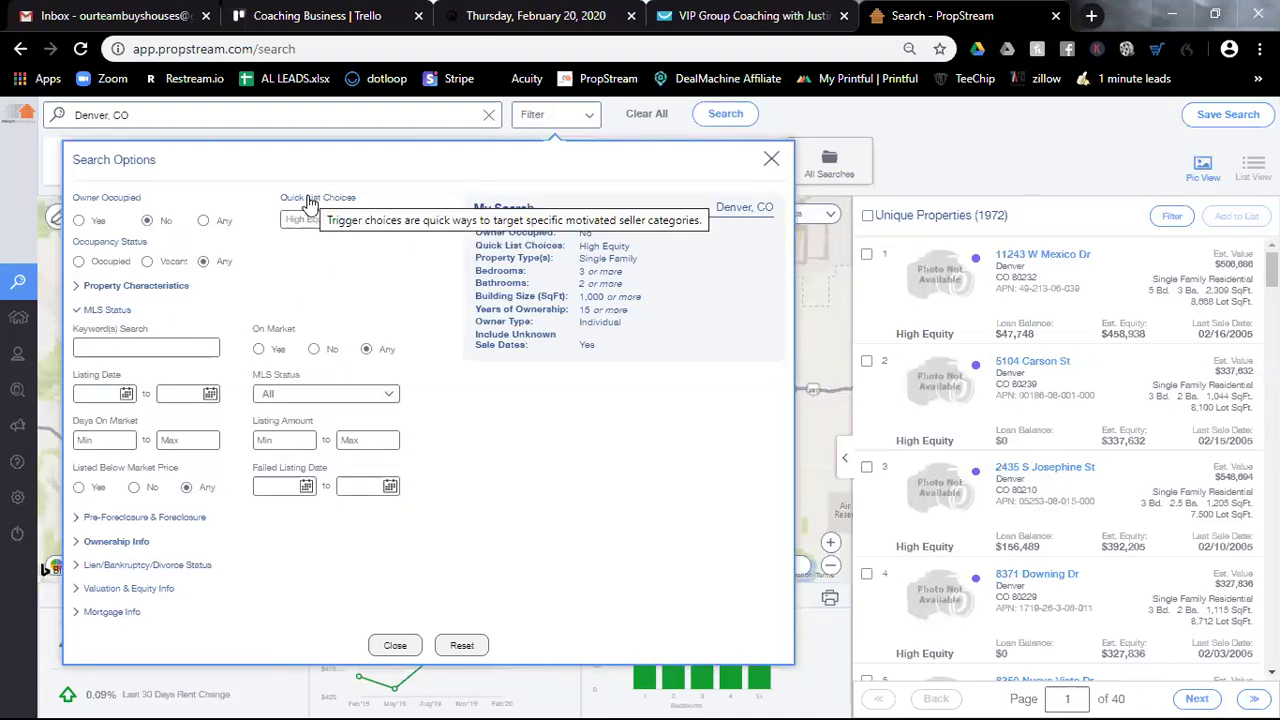
{"action": "mouse_move", "coordinate": [285, 243]}
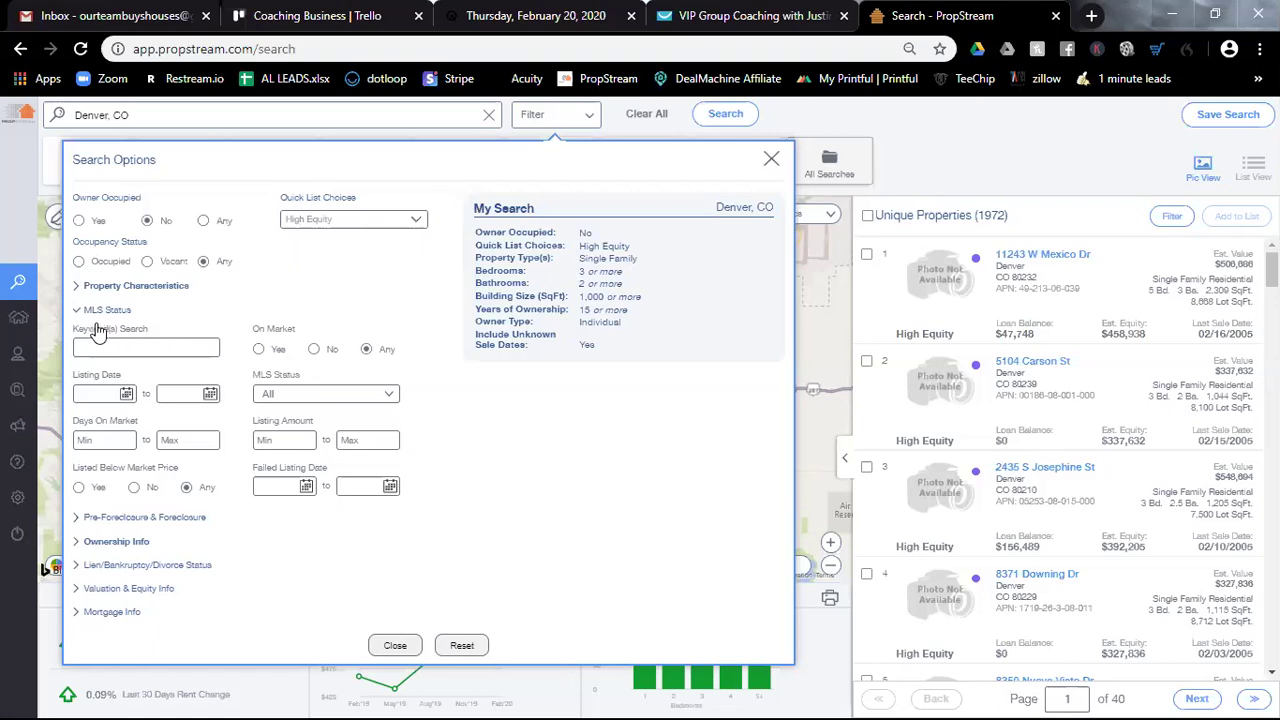
{"action": "left_click", "coordinate": [314, 350]}
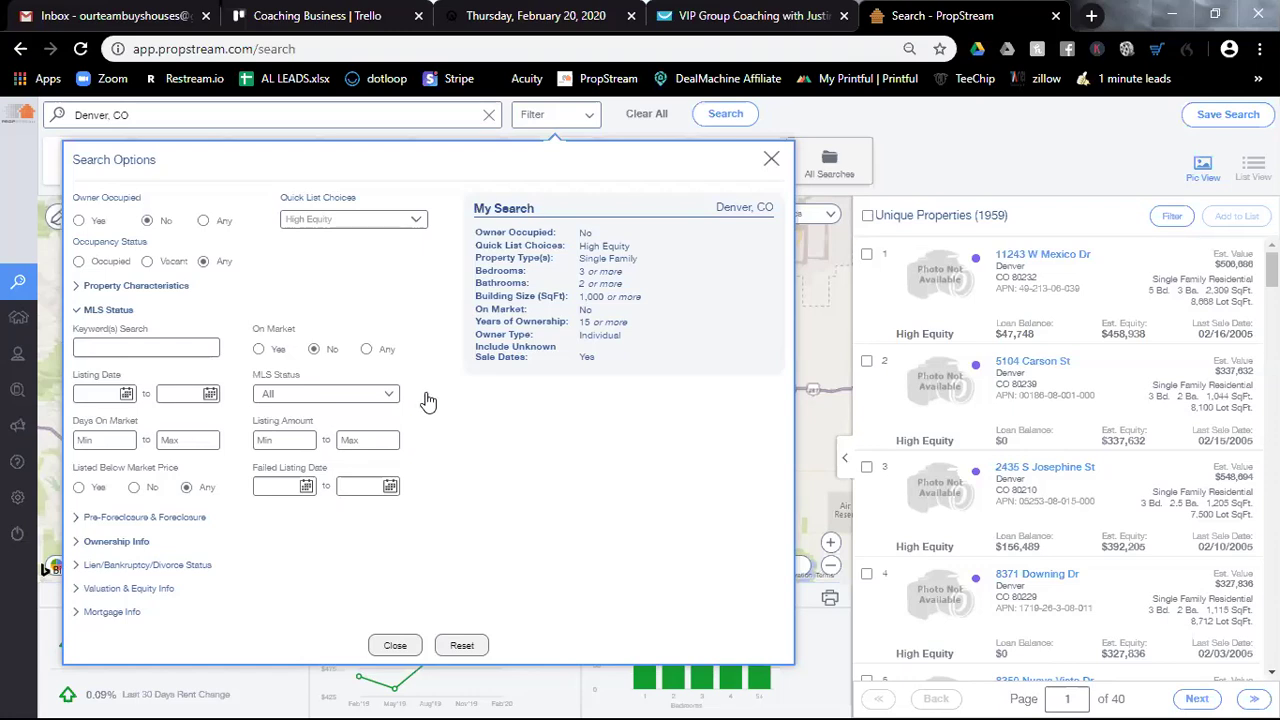
{"action": "left_click", "coordinate": [367, 350]}
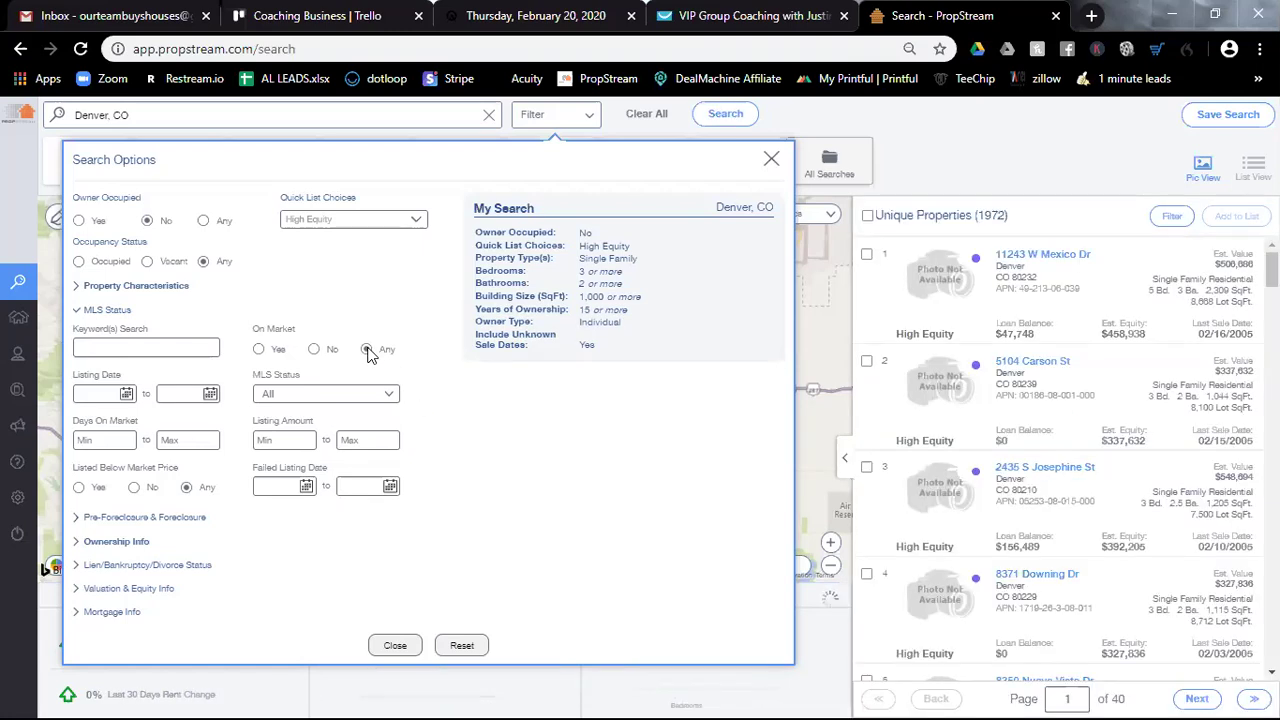
{"action": "left_click", "coordinate": [314, 349]}
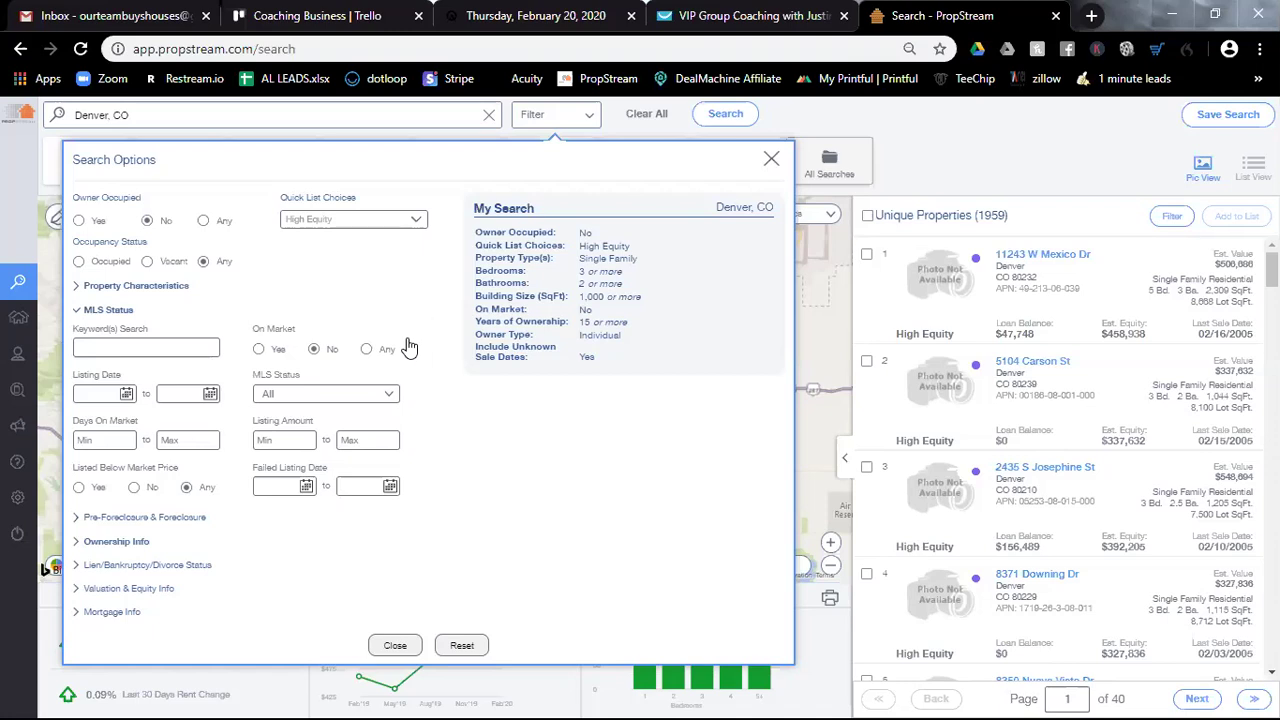
Try the Has Divorce and Has Active Lien quick target statuses one at a time, clearing each again.
{"action": "left_click", "coordinate": [89, 568]}
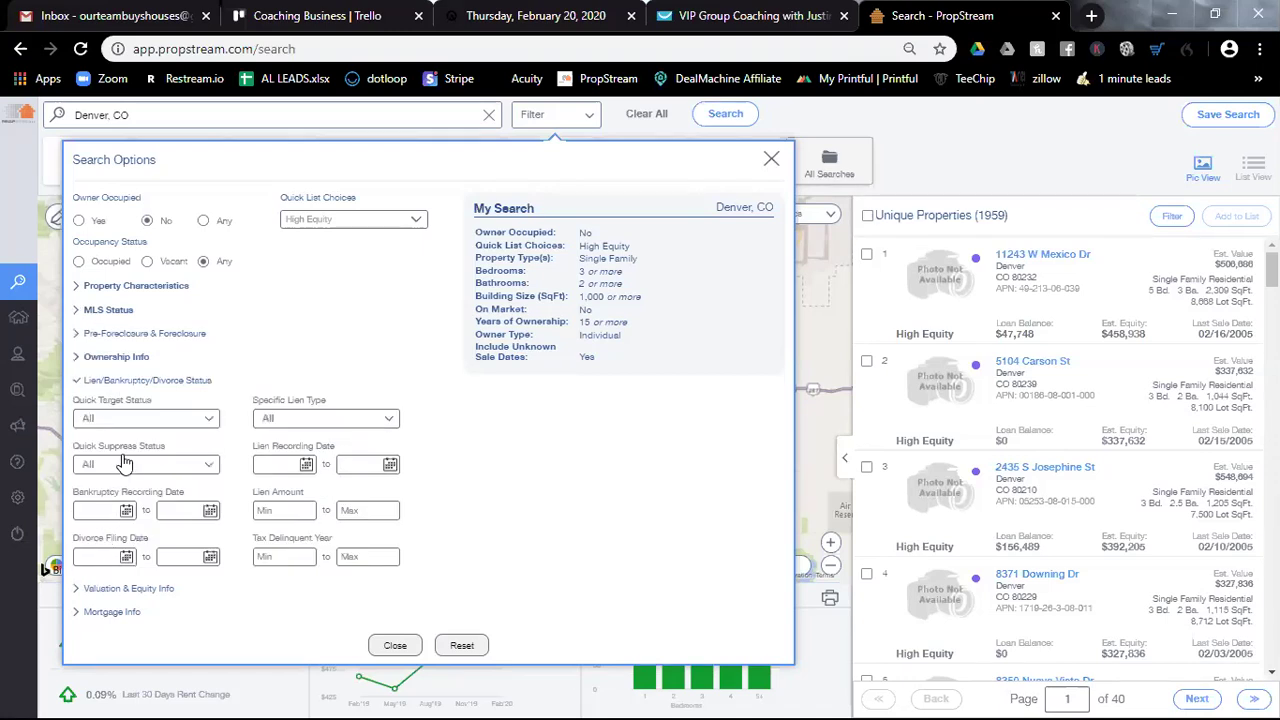
{"action": "left_click", "coordinate": [328, 424]}
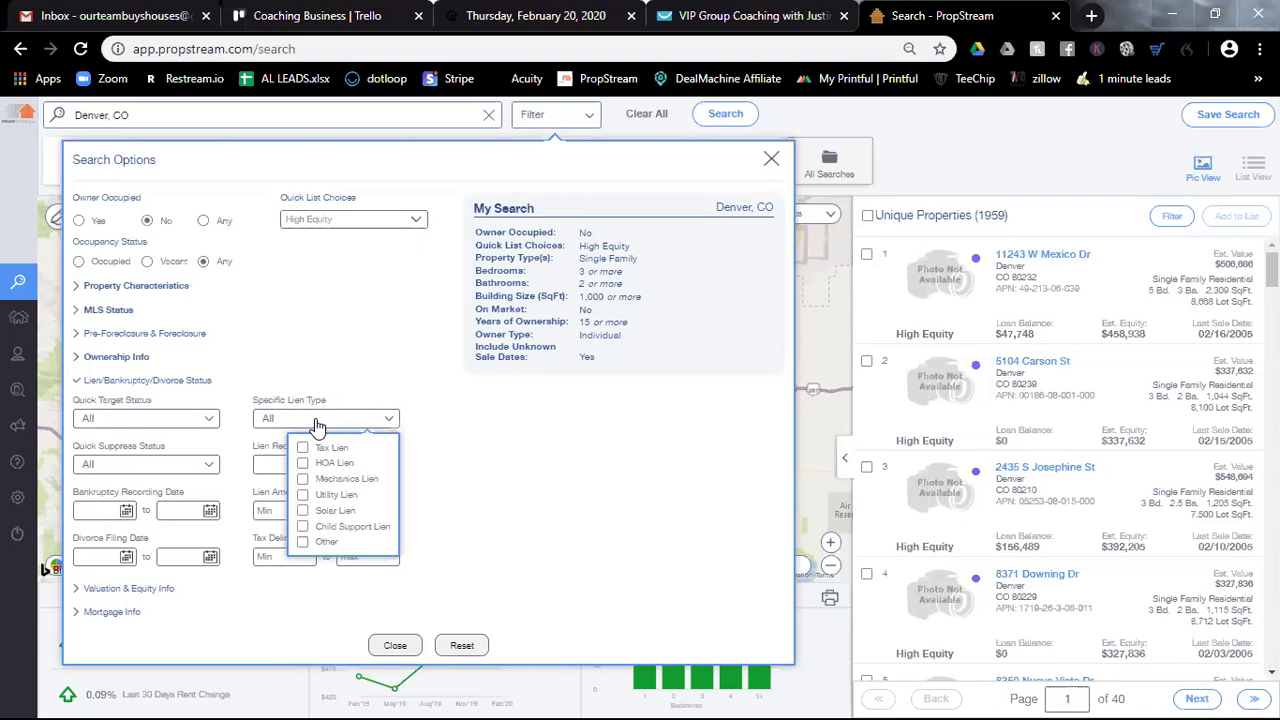
{"action": "left_click", "coordinate": [209, 420]}
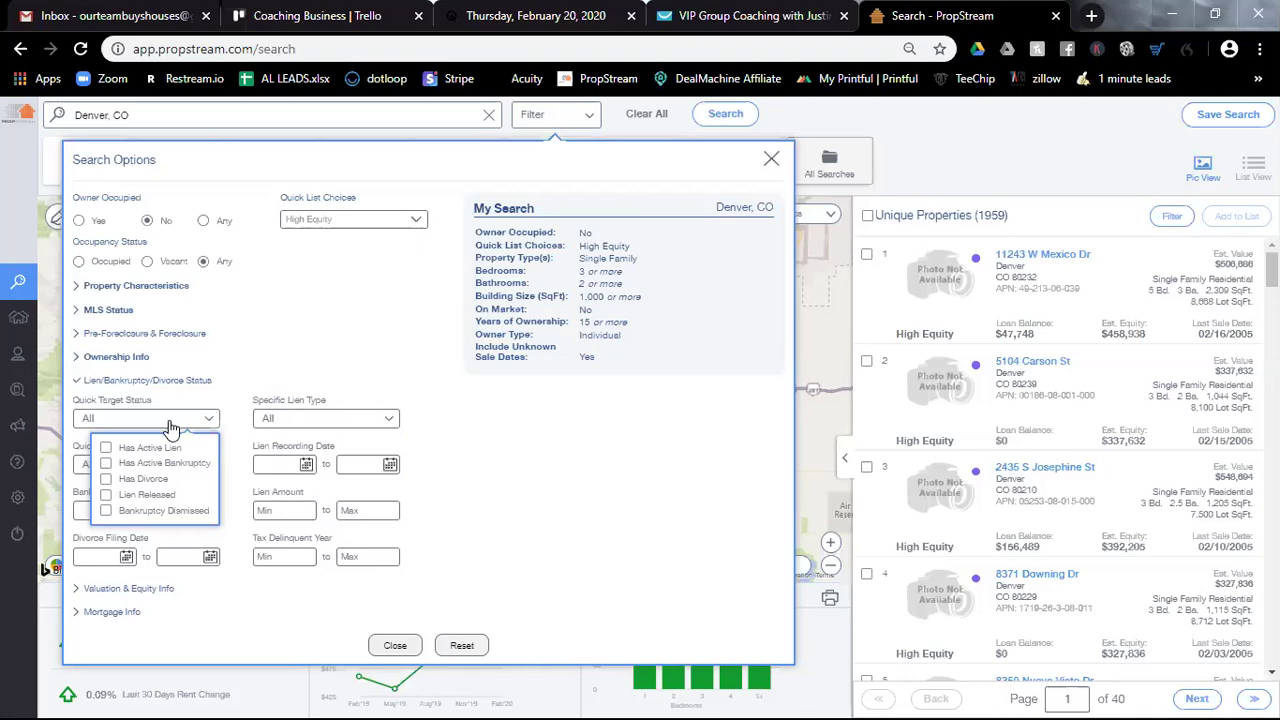
{"action": "left_click", "coordinate": [106, 479]}
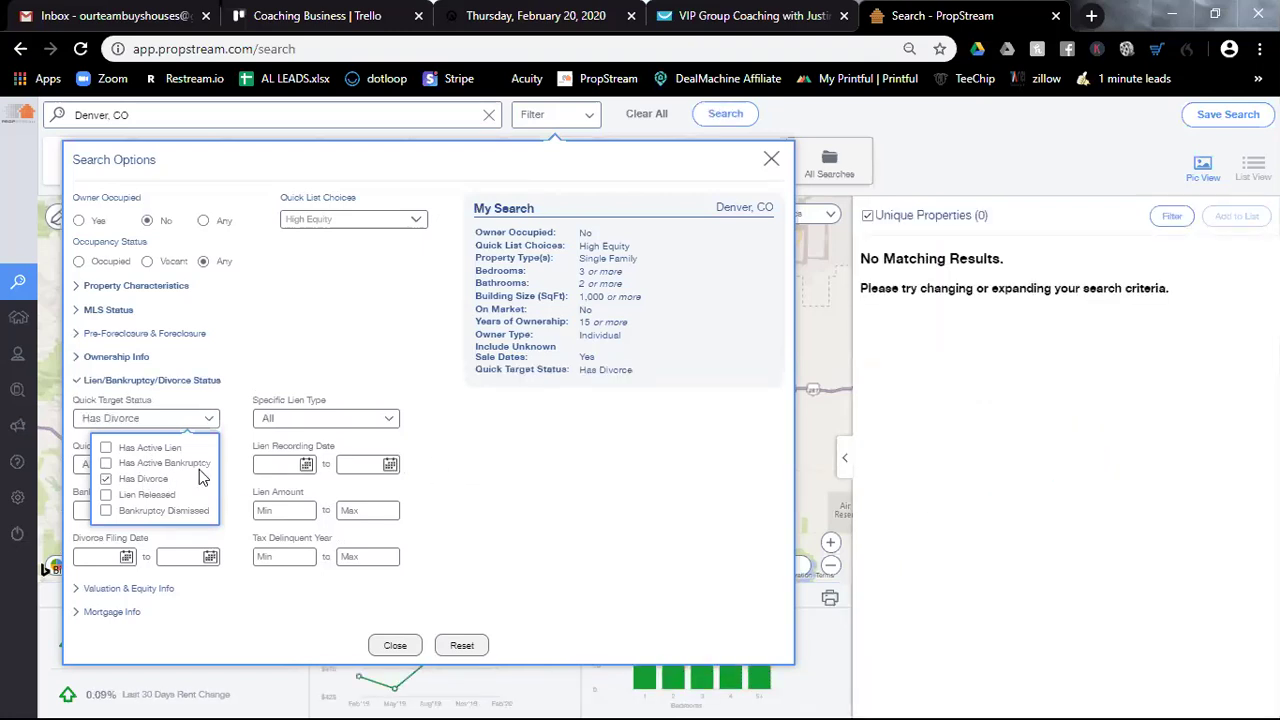
{"action": "left_click", "coordinate": [107, 480]}
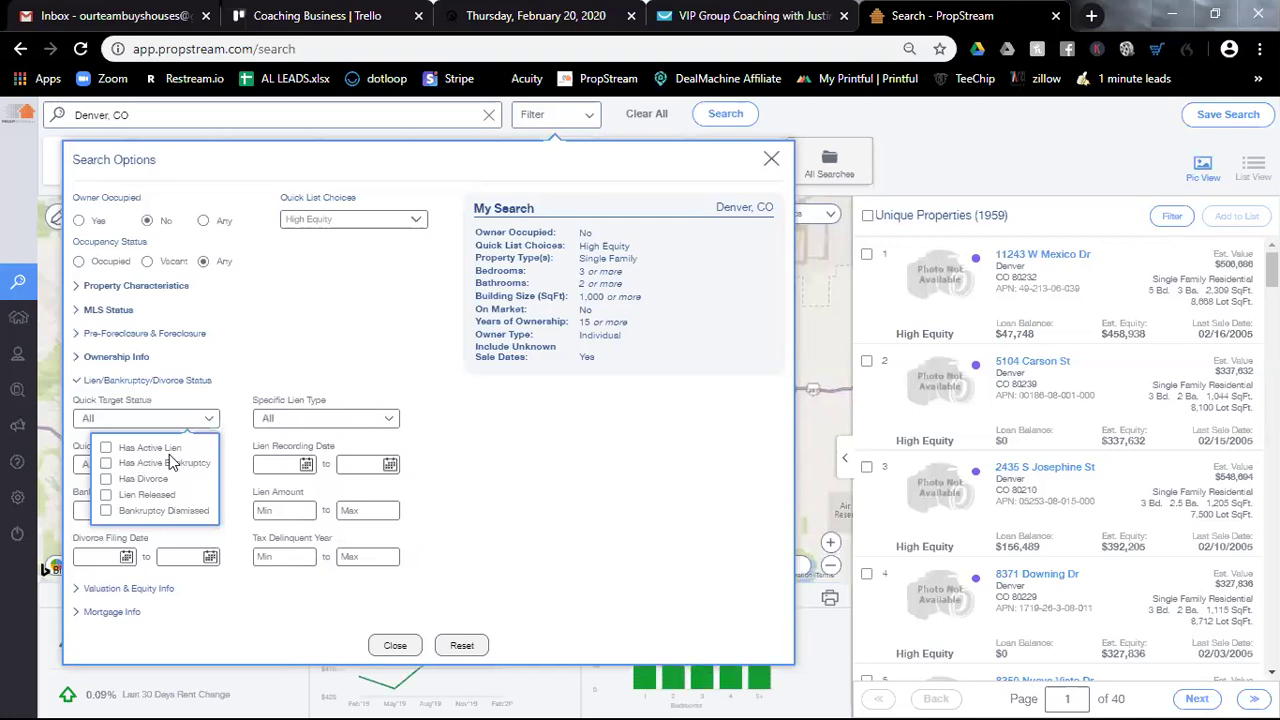
{"action": "left_click", "coordinate": [107, 449]}
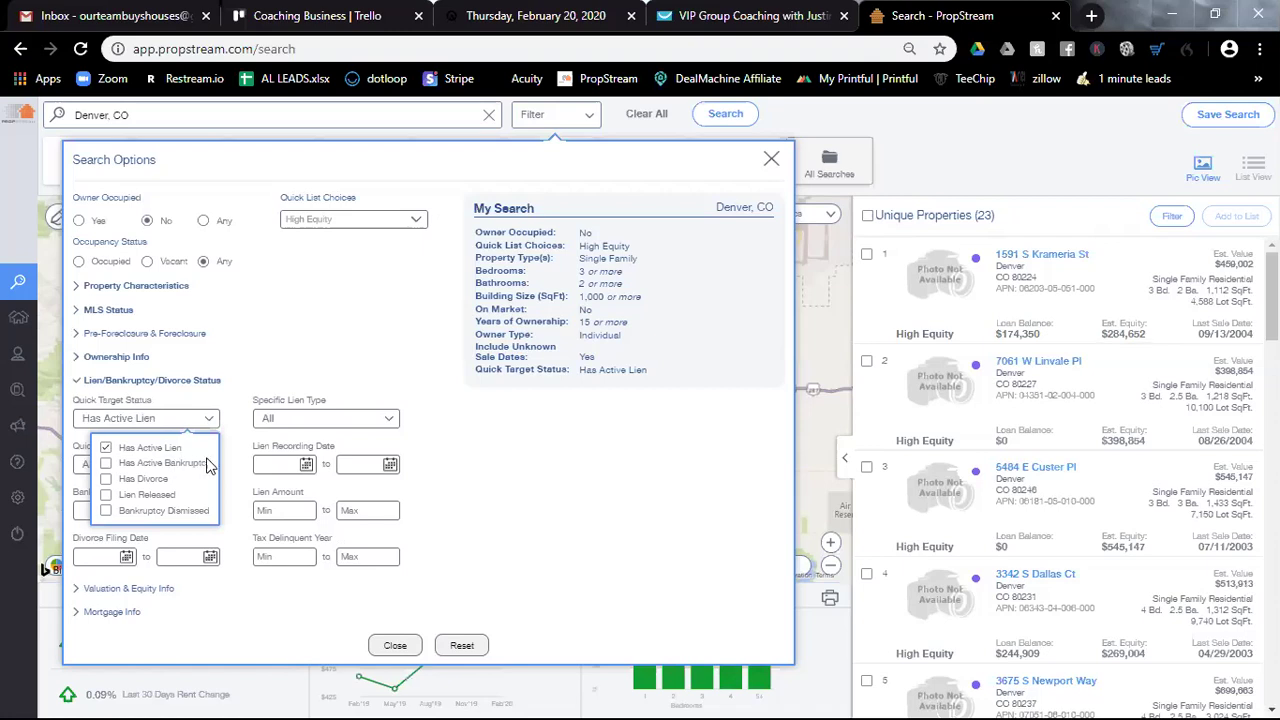
{"action": "left_click", "coordinate": [106, 448]}
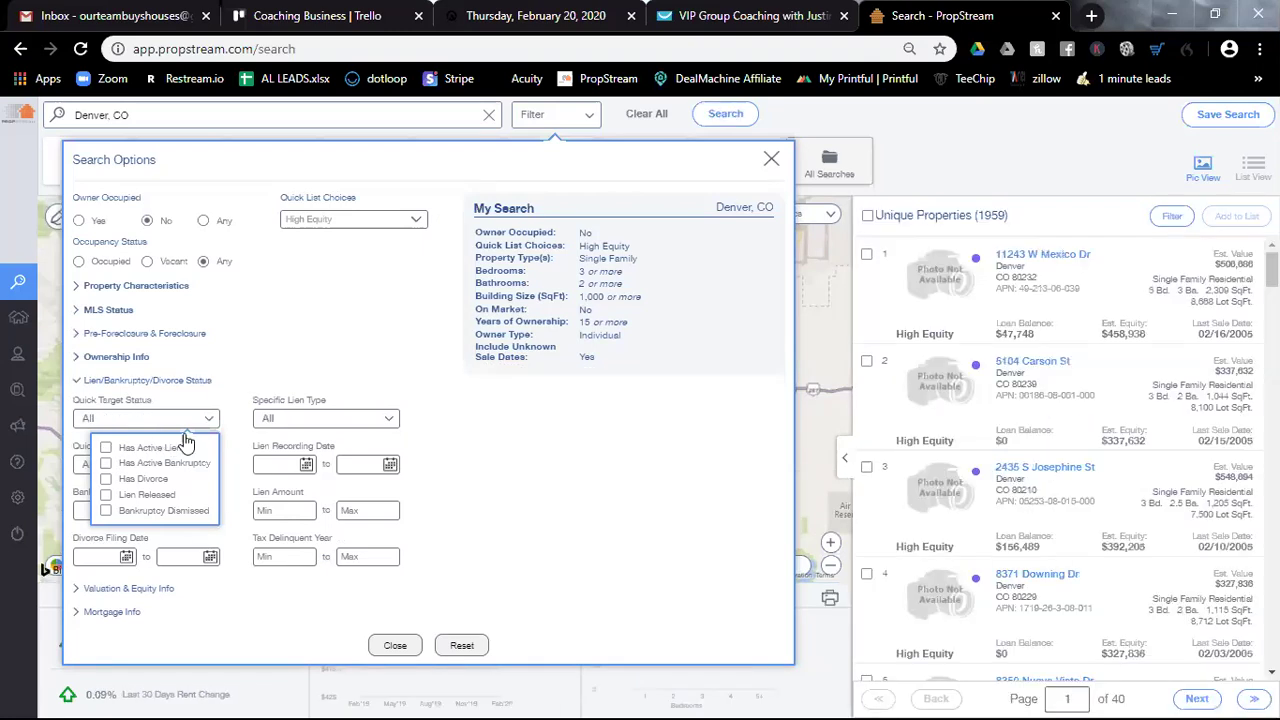
{"action": "left_click", "coordinate": [480, 432]}
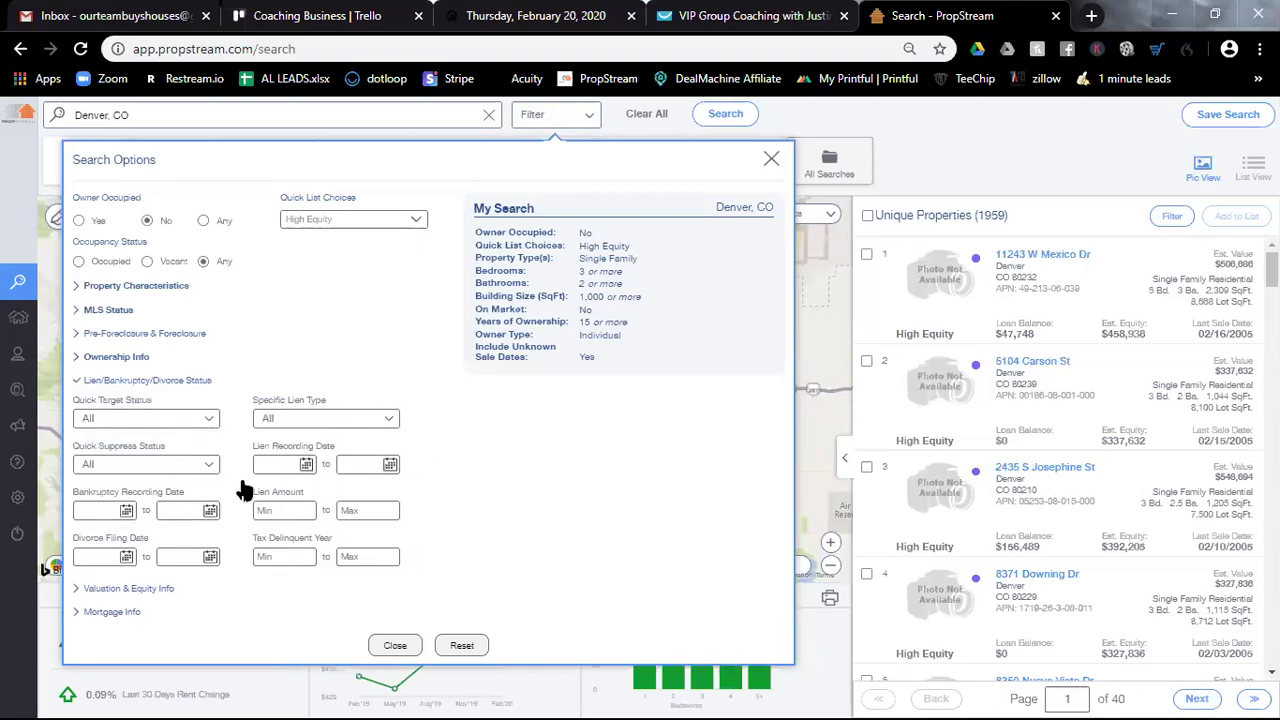
Try Utility Lien as the specific lien type and clear it again.
{"action": "left_click", "coordinate": [280, 420]}
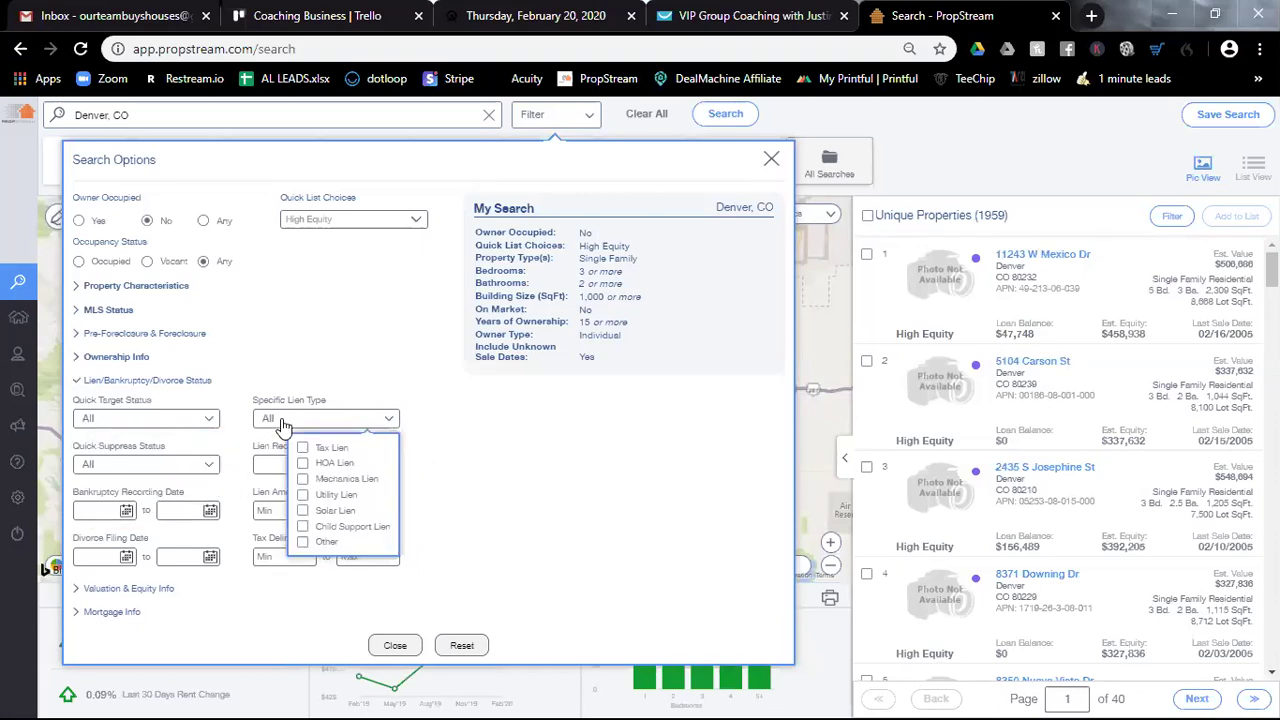
{"action": "left_click", "coordinate": [304, 495]}
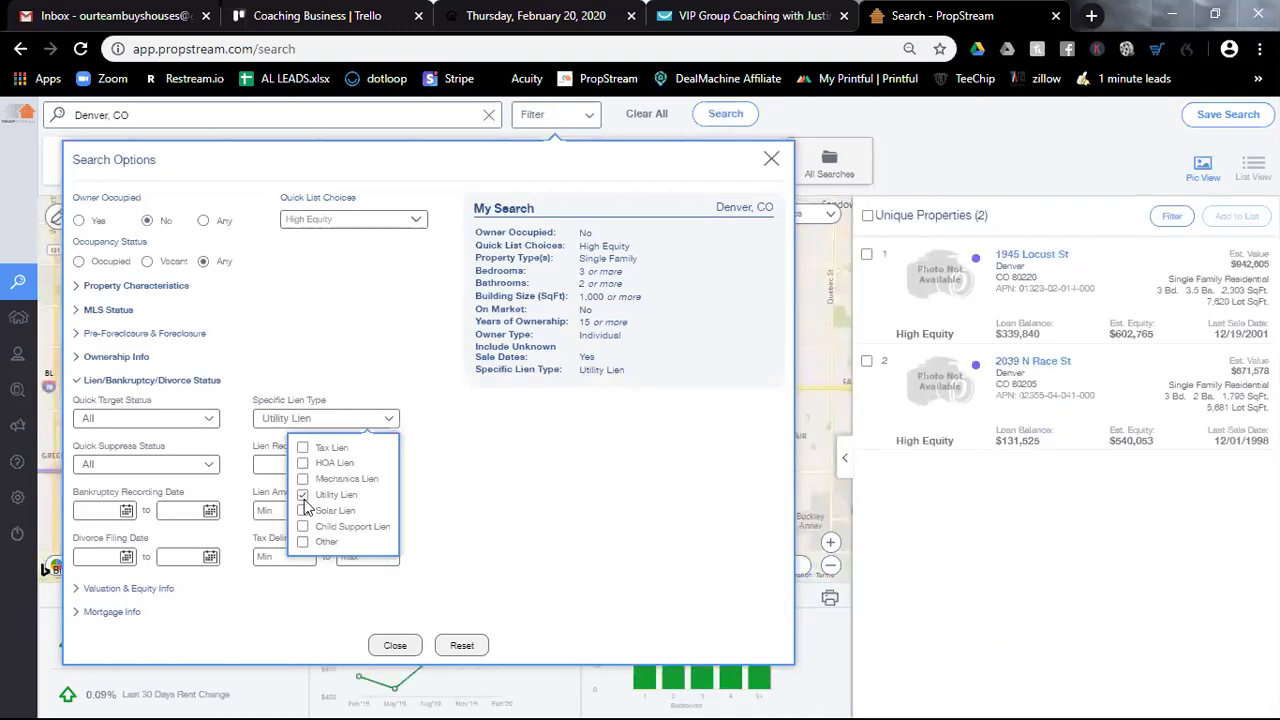
{"action": "left_click", "coordinate": [304, 496]}
{"action": "left_click", "coordinate": [304, 497]}
{"action": "left_click", "coordinate": [304, 496]}
{"action": "left_click", "coordinate": [304, 496]}
{"action": "left_click", "coordinate": [303, 494]}
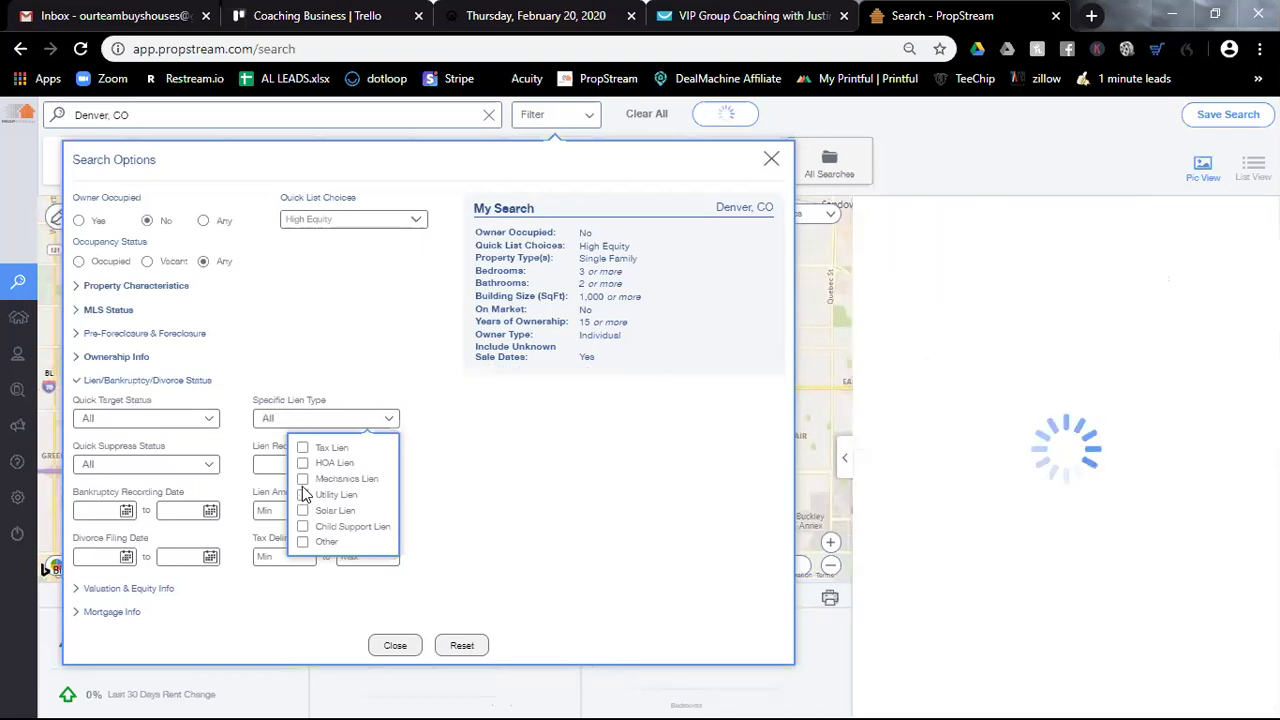
{"action": "left_click", "coordinate": [508, 456]}
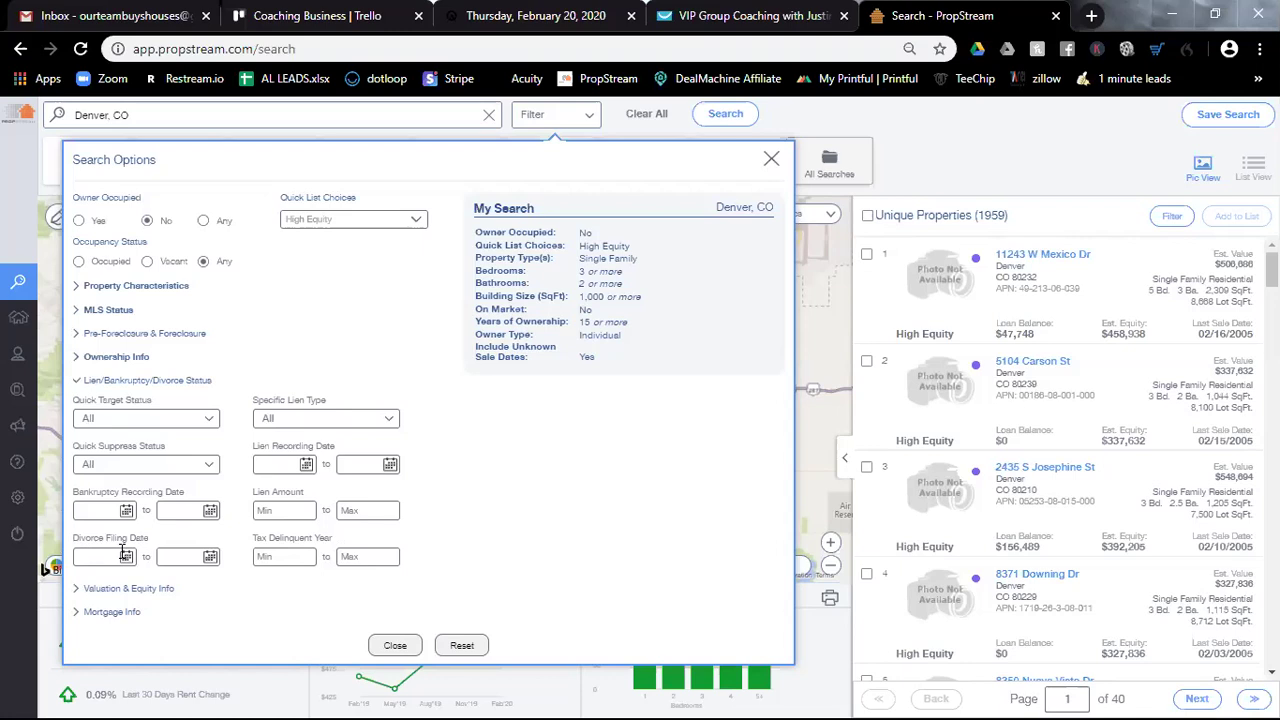
Limit the specific lien type to Tax Lien and set the minimum lien amount to $1,000.
{"action": "left_click", "coordinate": [277, 424]}
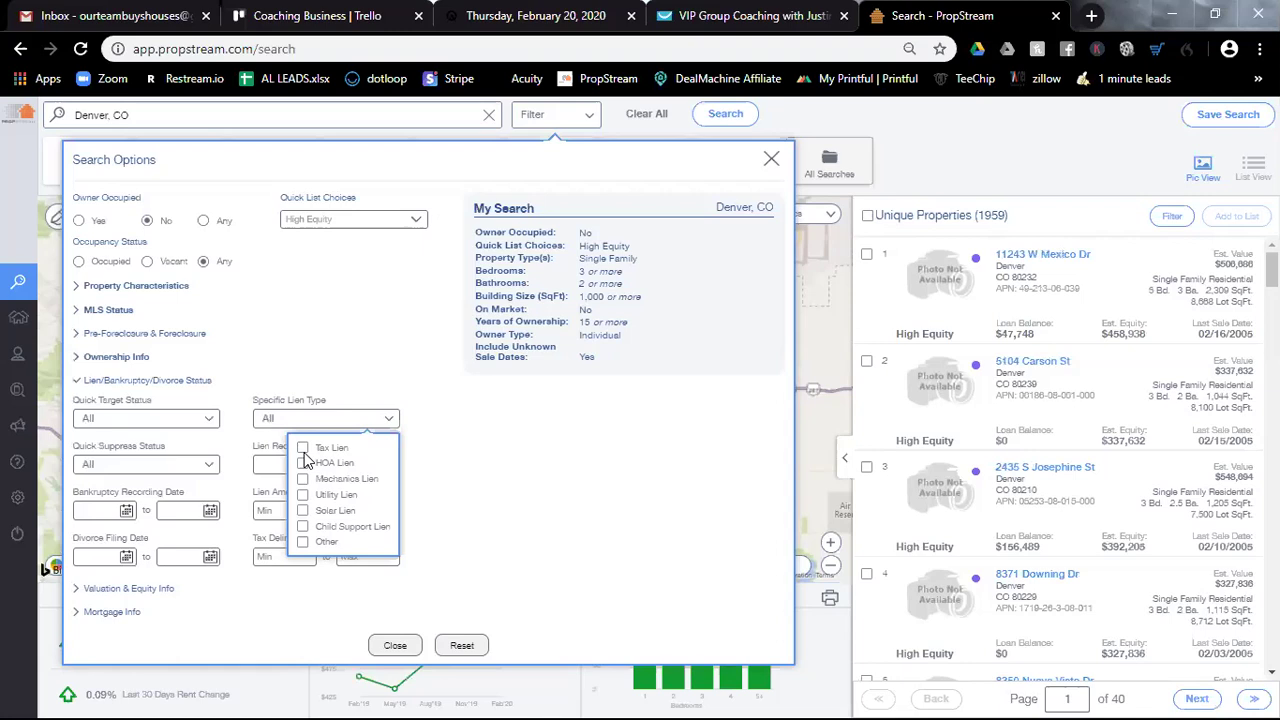
{"action": "left_click", "coordinate": [303, 449]}
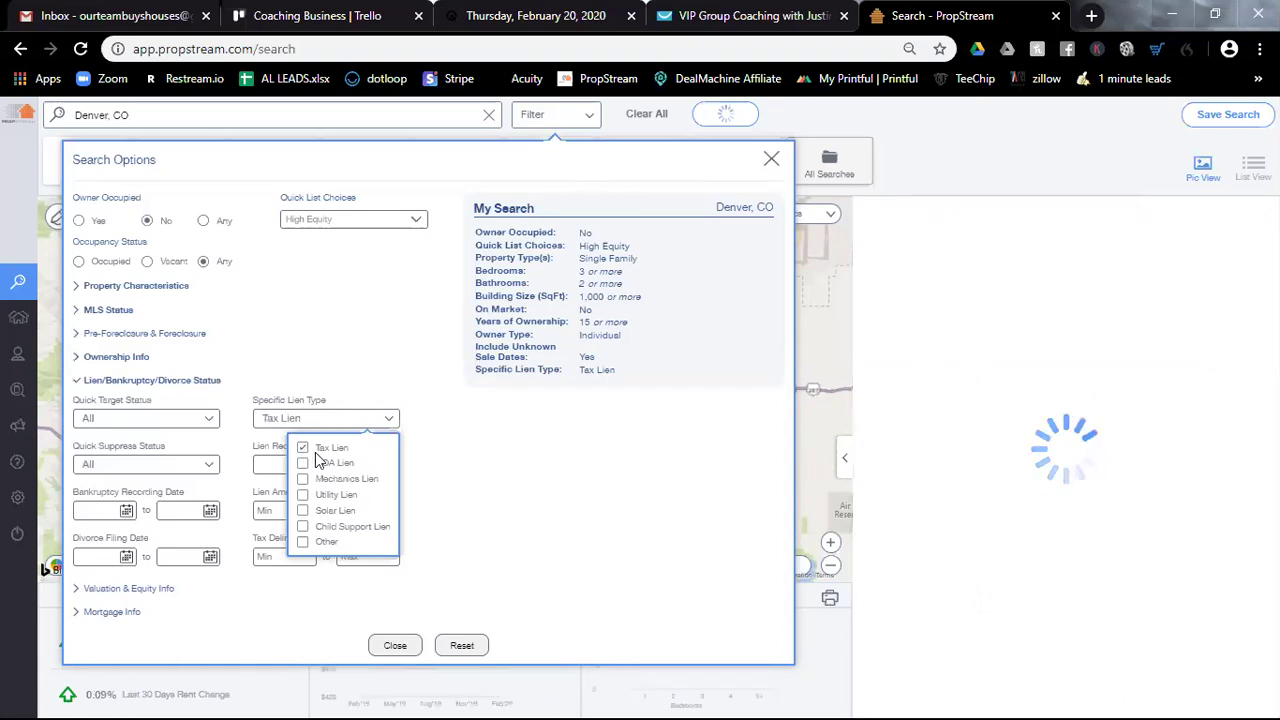
{"action": "left_click", "coordinate": [463, 457]}
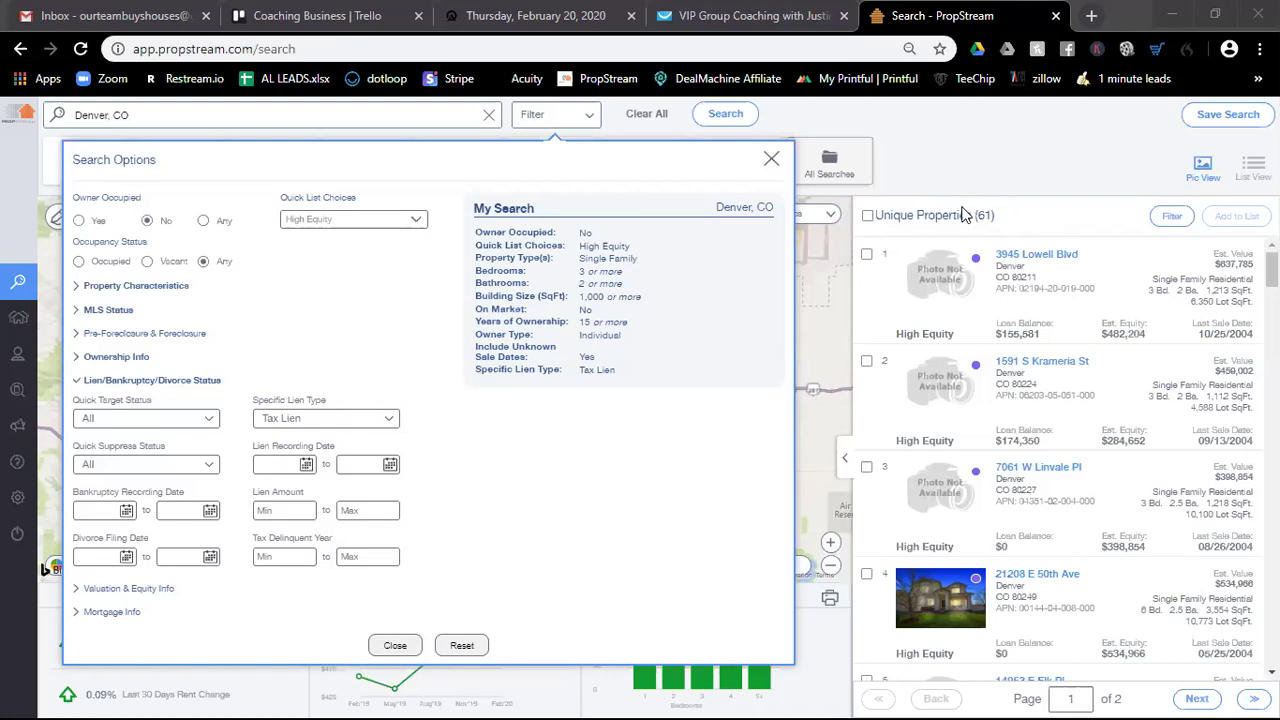
{"action": "left_click", "coordinate": [292, 511]}
{"action": "type", "text": "1000"}
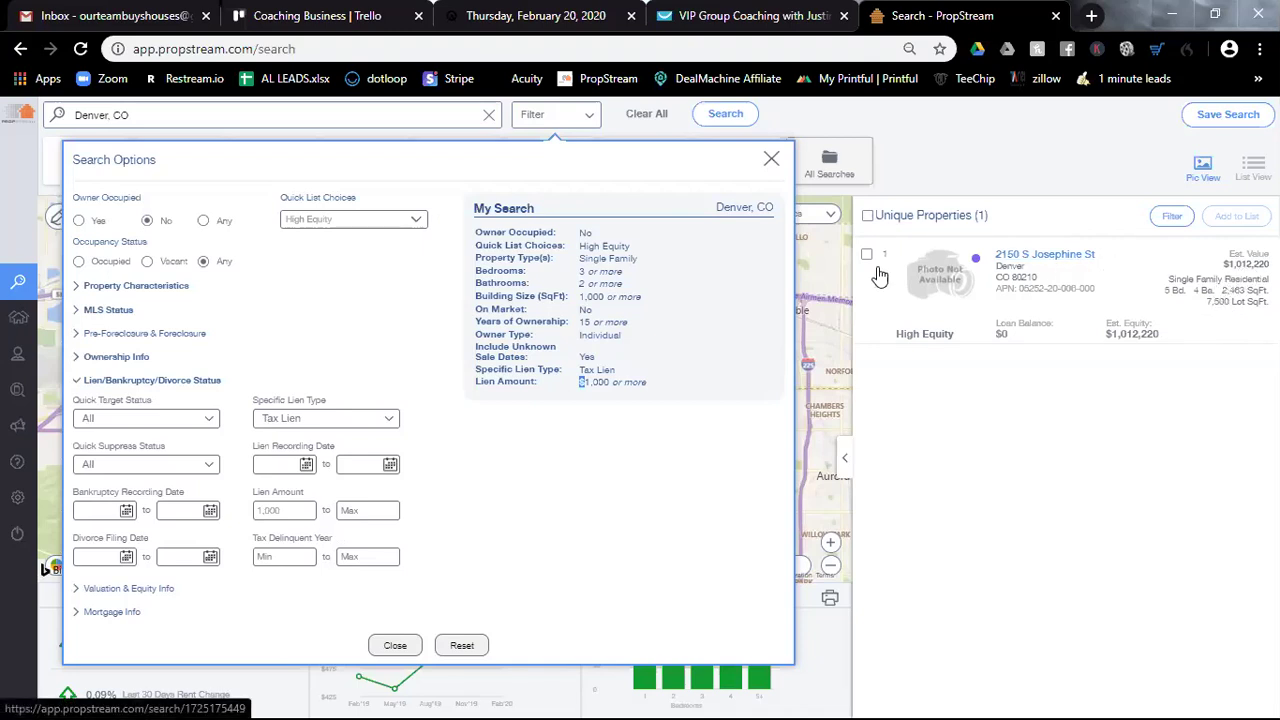
Remove Tax Lien as the specific lien type and clear the minimum lien amount.
{"action": "mouse_move", "coordinate": [705, 307]}
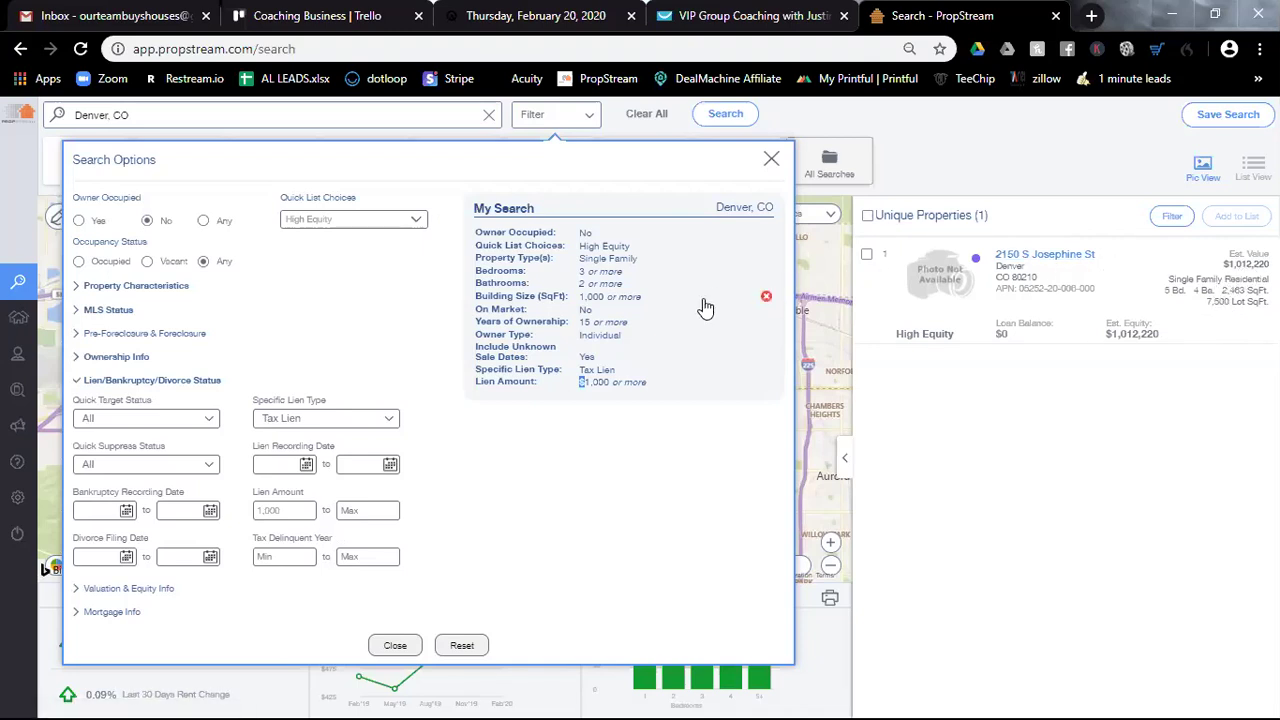
{"action": "left_click", "coordinate": [313, 421]}
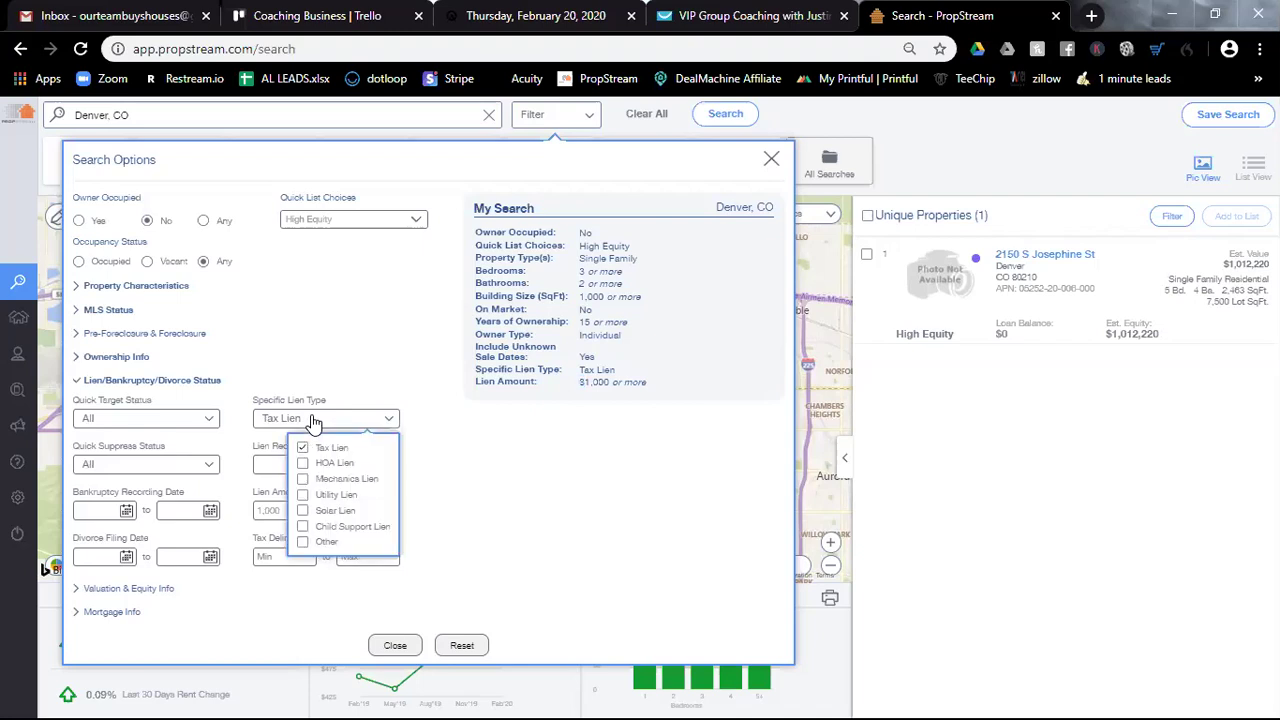
{"action": "left_click", "coordinate": [302, 447]}
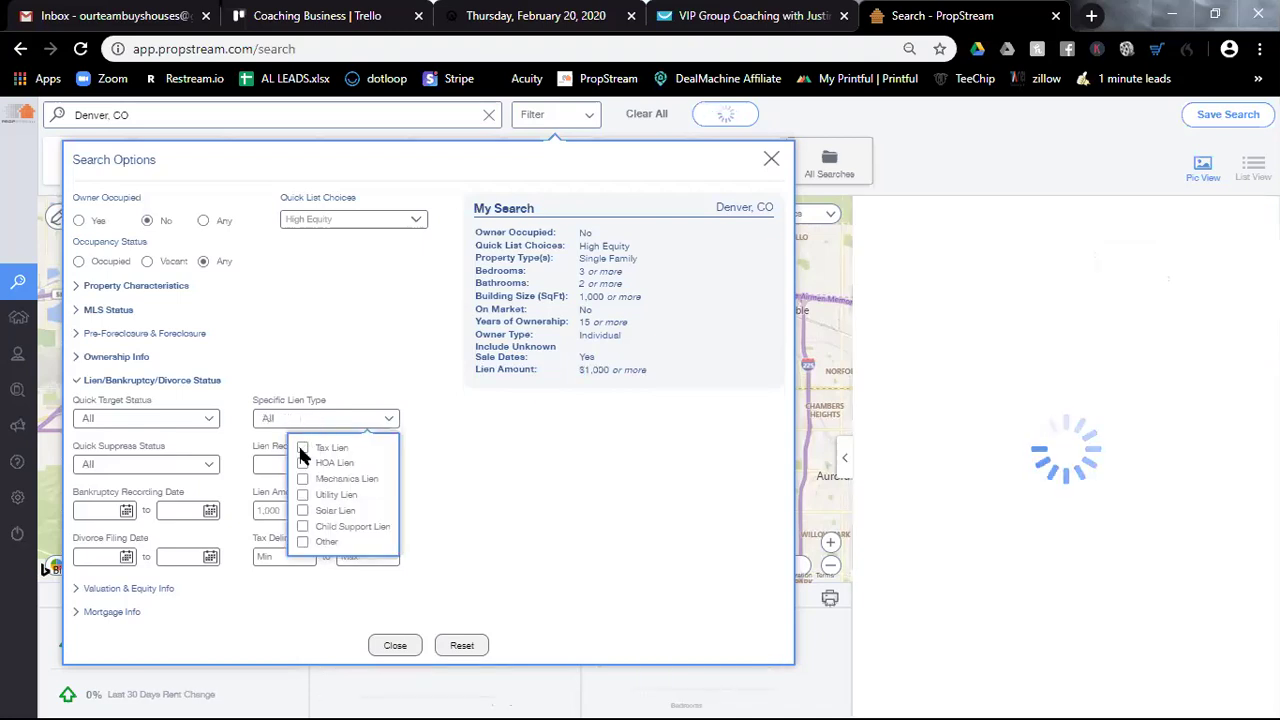
{"action": "left_click", "coordinate": [350, 376]}
{"action": "double_click", "coordinate": [289, 513]}
{"action": "key", "text": "BackSpace"}
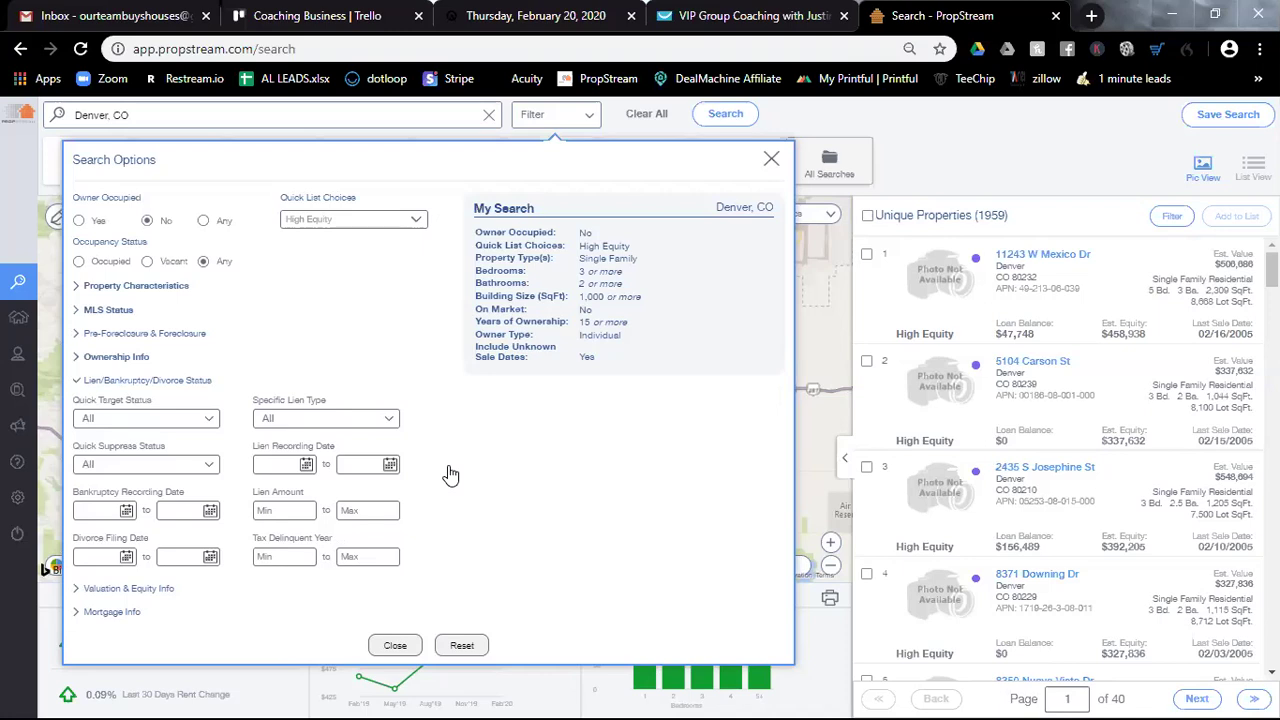
Clear the minimum bedrooms and minimum bathrooms from the property characteristics.
{"action": "left_click", "coordinate": [108, 313]}
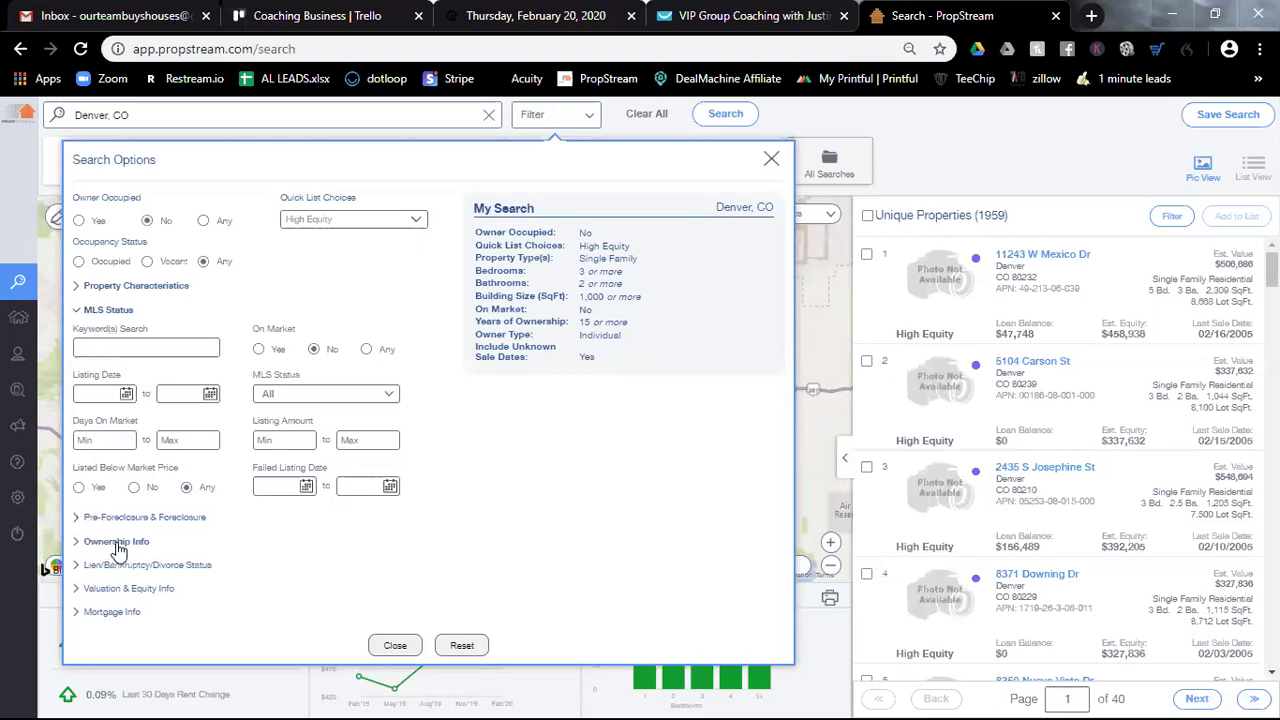
{"action": "left_click", "coordinate": [110, 287]}
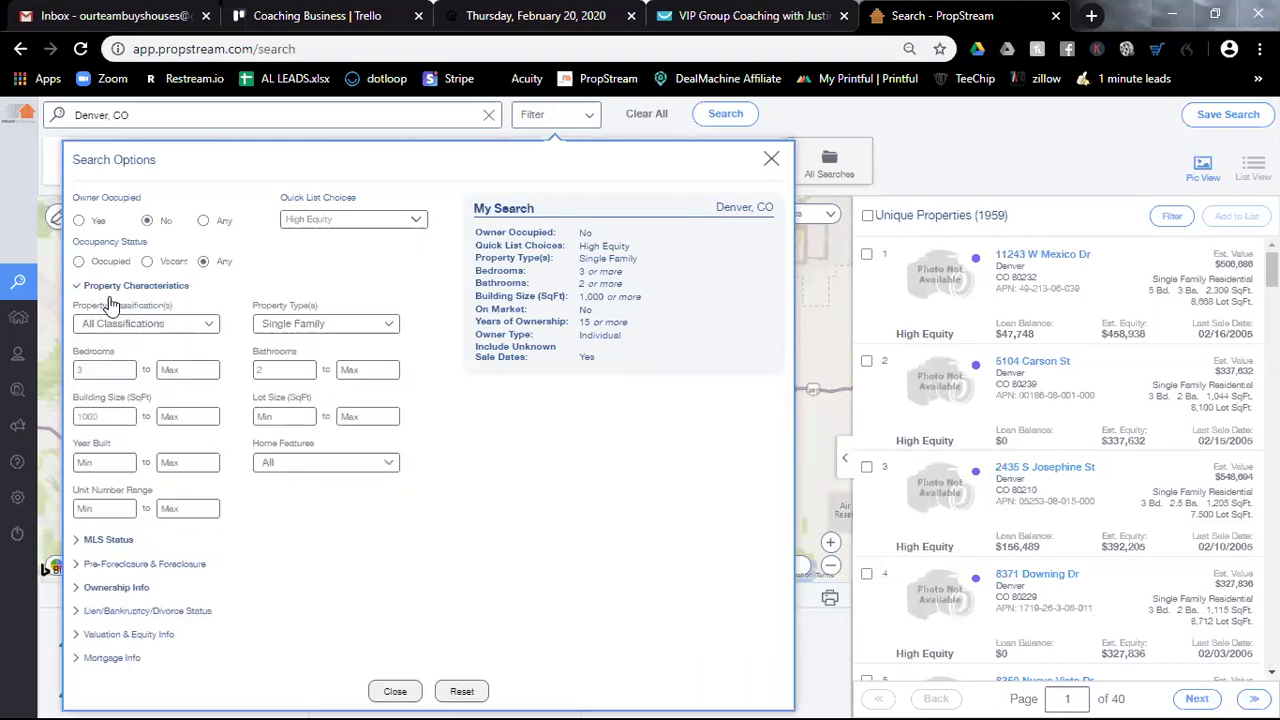
{"action": "double_click", "coordinate": [118, 370]}
{"action": "key", "text": "BackSpace"}
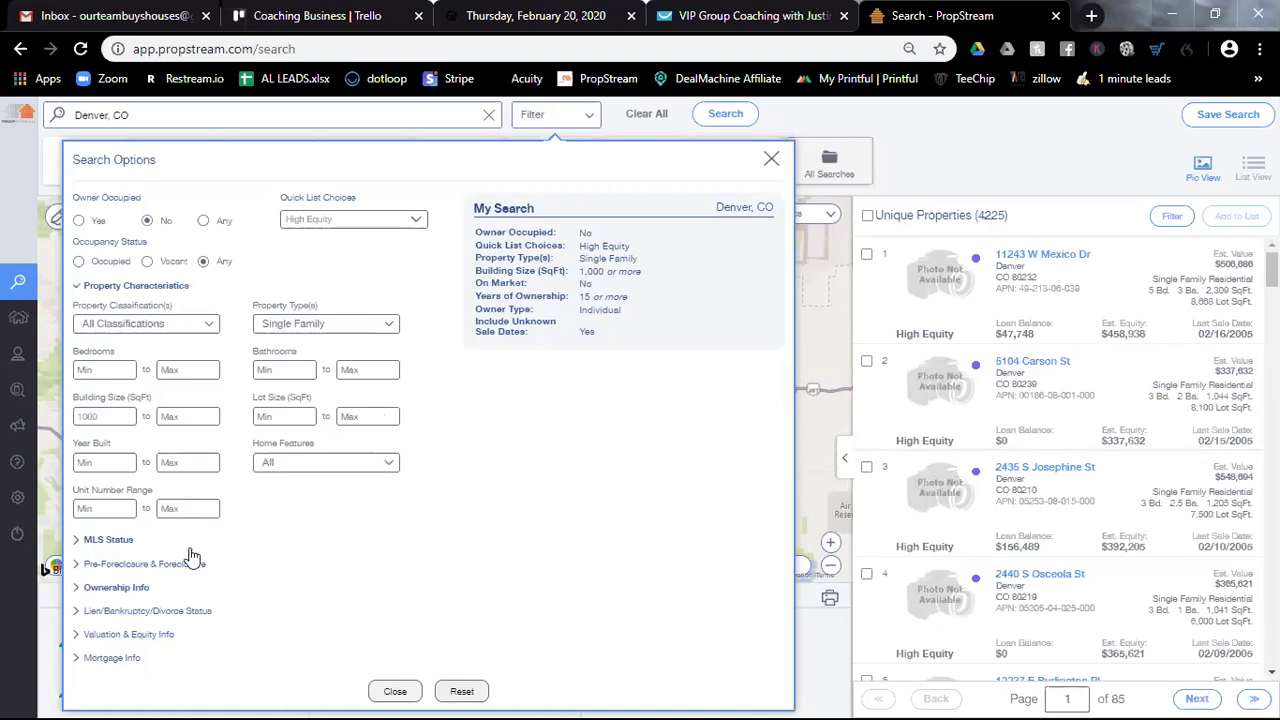
Limit the specific lien type to Tax Lien for the Denver search.
{"action": "left_click", "coordinate": [92, 612]}
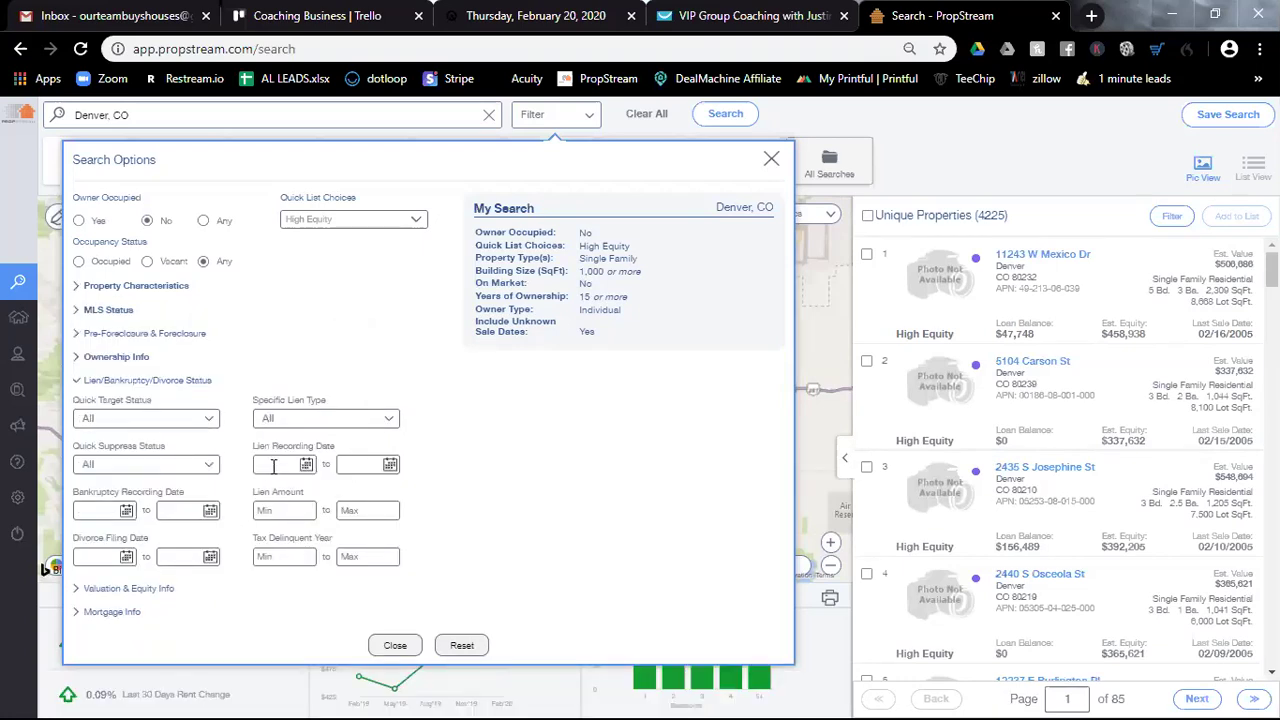
{"action": "left_click", "coordinate": [300, 422]}
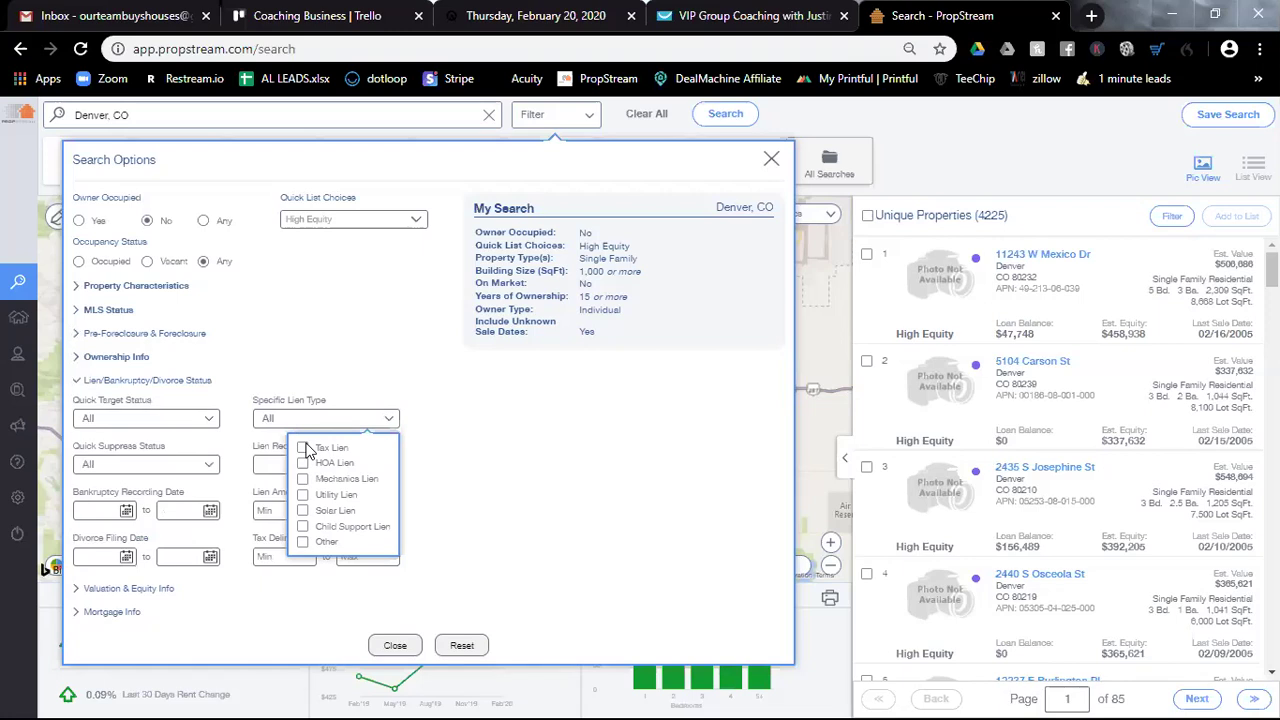
{"action": "left_click", "coordinate": [303, 448]}
{"action": "left_click", "coordinate": [505, 440]}
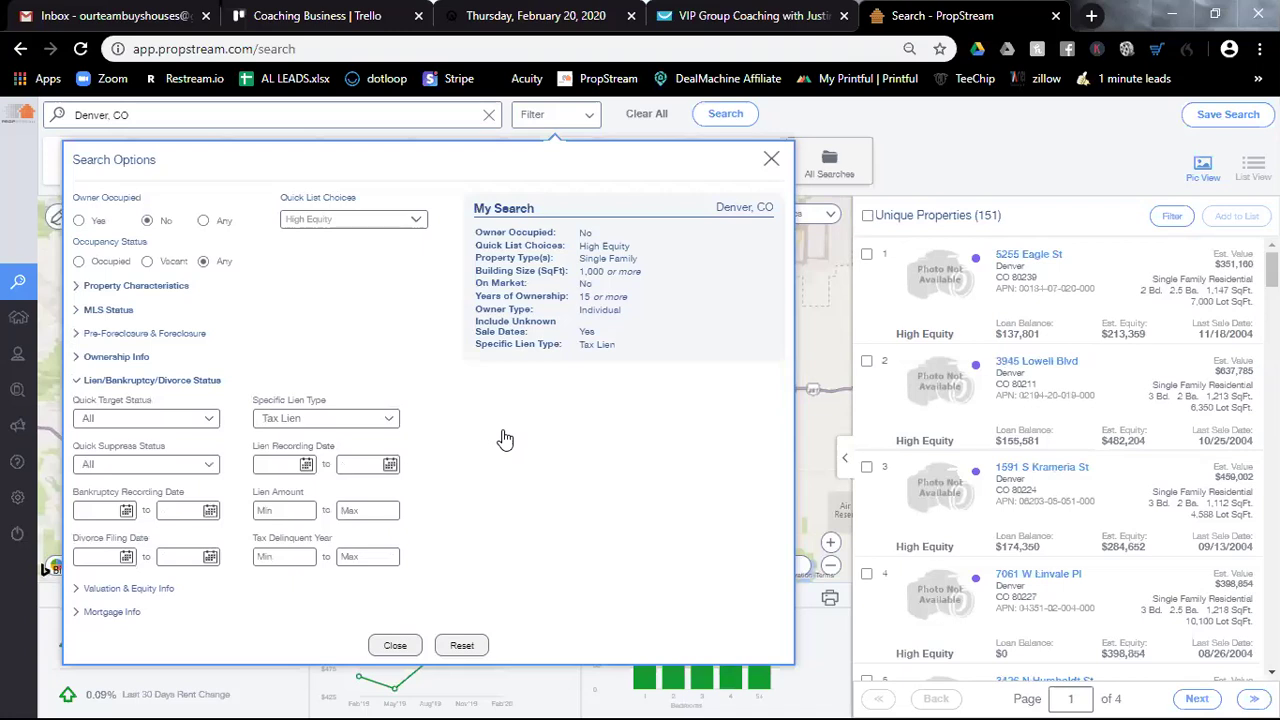
Clear the minimum building size from the property characteristics.
{"action": "left_click_drag", "start_coordinate": [106, 316], "coordinate": [106, 302]}
{"action": "left_click", "coordinate": [104, 286]}
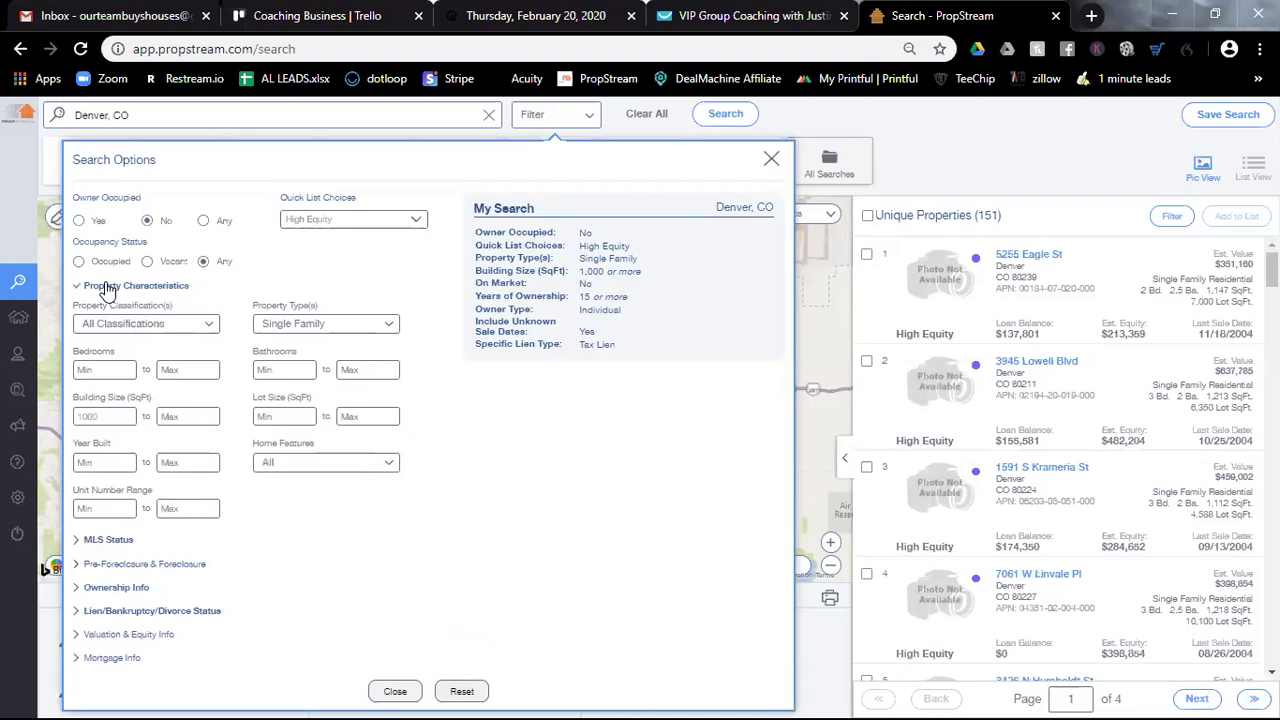
{"action": "double_click", "coordinate": [121, 416]}
{"action": "key", "text": "BackSpace"}
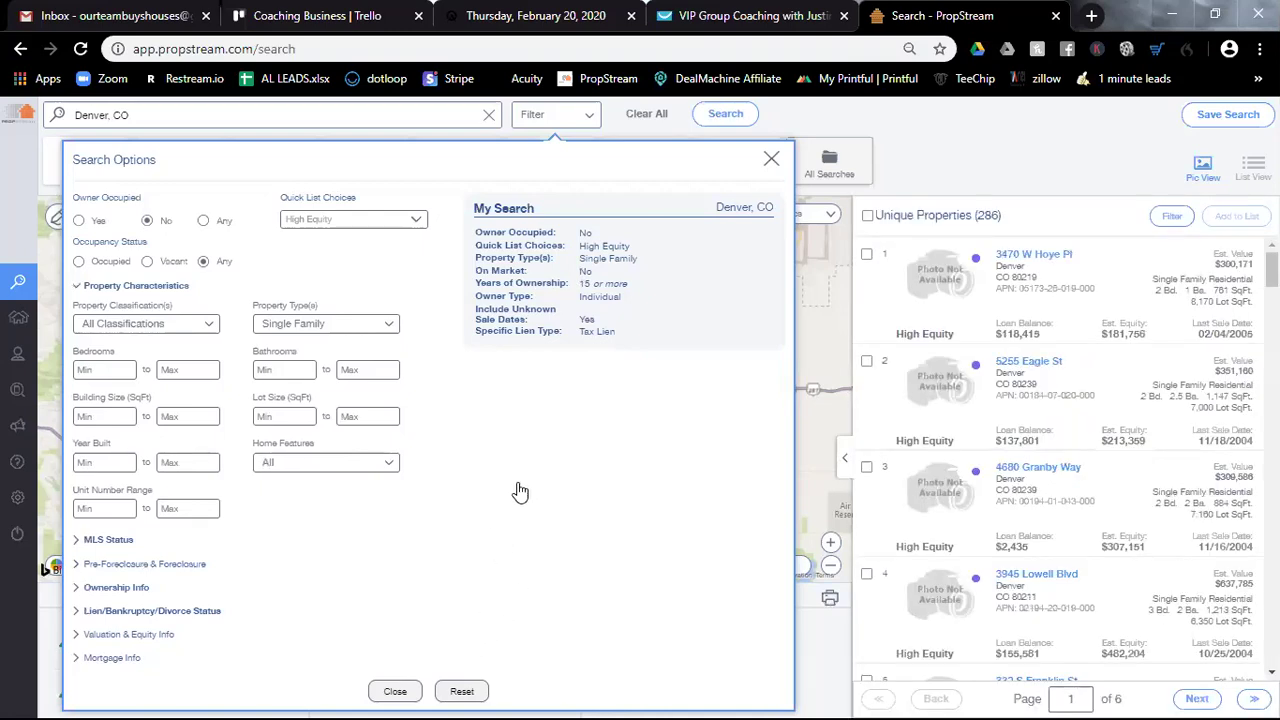
Set the minimum lien amount to $1,000 alongside the Tax Lien restriction.
{"action": "left_click", "coordinate": [108, 611]}
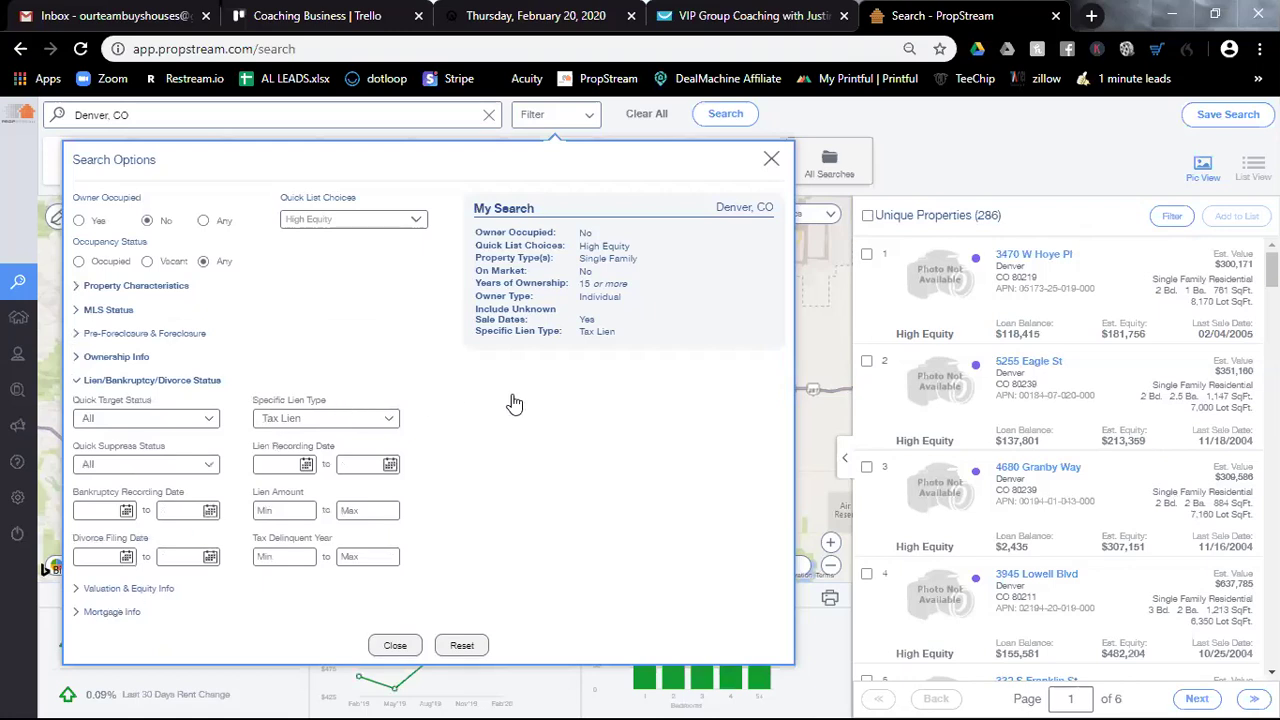
{"action": "left_click", "coordinate": [295, 508]}
{"action": "type", "text": "1000"}
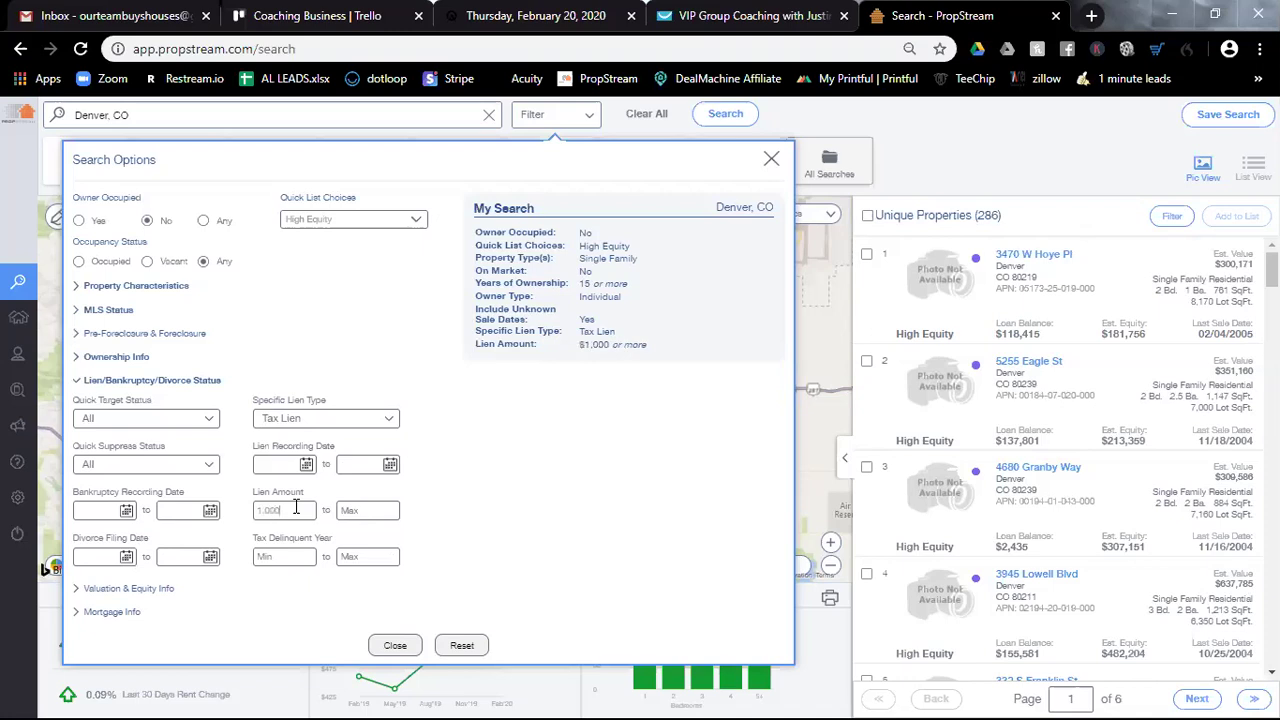
{"action": "left_click", "coordinate": [449, 509]}
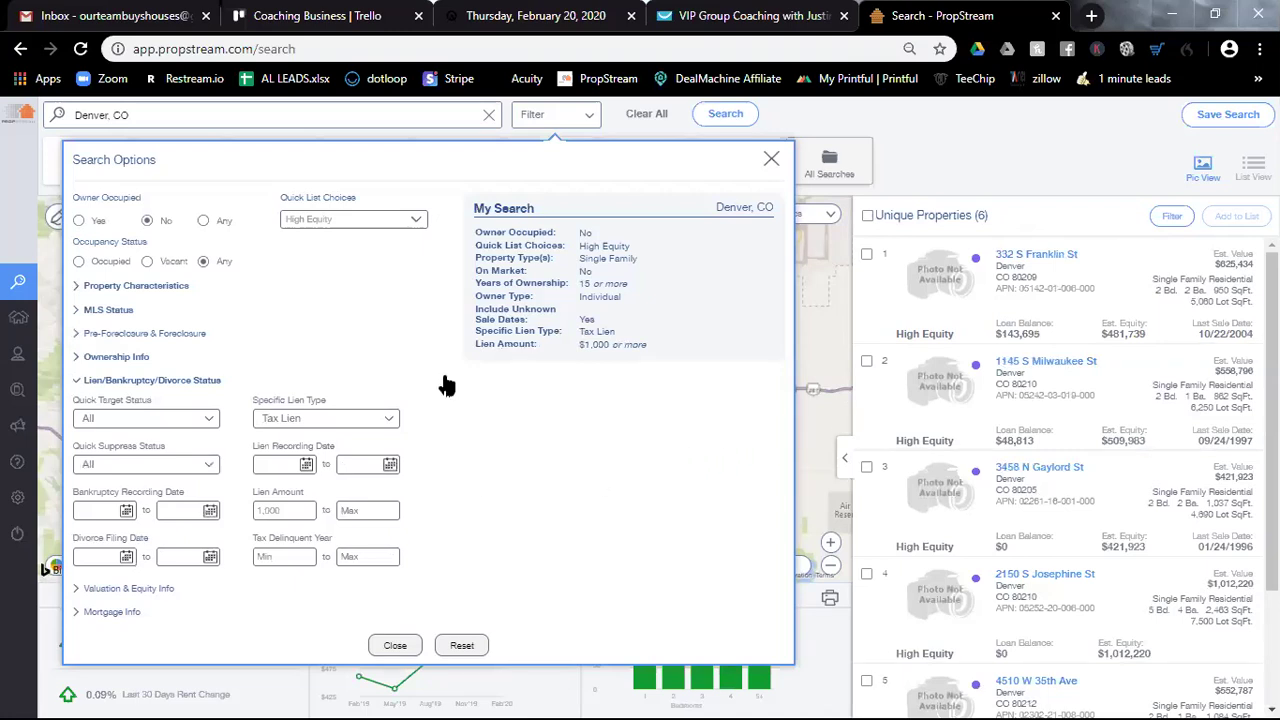
Remove the High Equity quick list choice and set the minimum lien amount to $15,000.
{"action": "left_click", "coordinate": [318, 222]}
{"action": "left_click", "coordinate": [313, 242]}
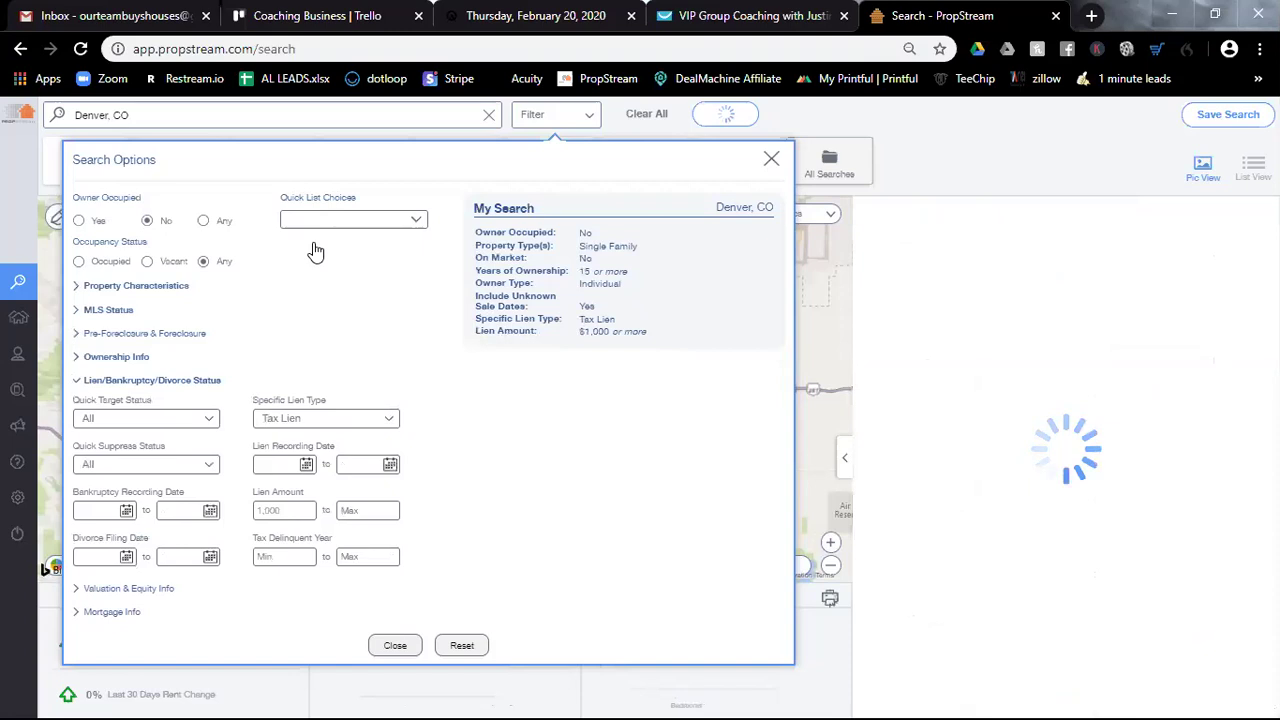
{"action": "left_click", "coordinate": [292, 511]}
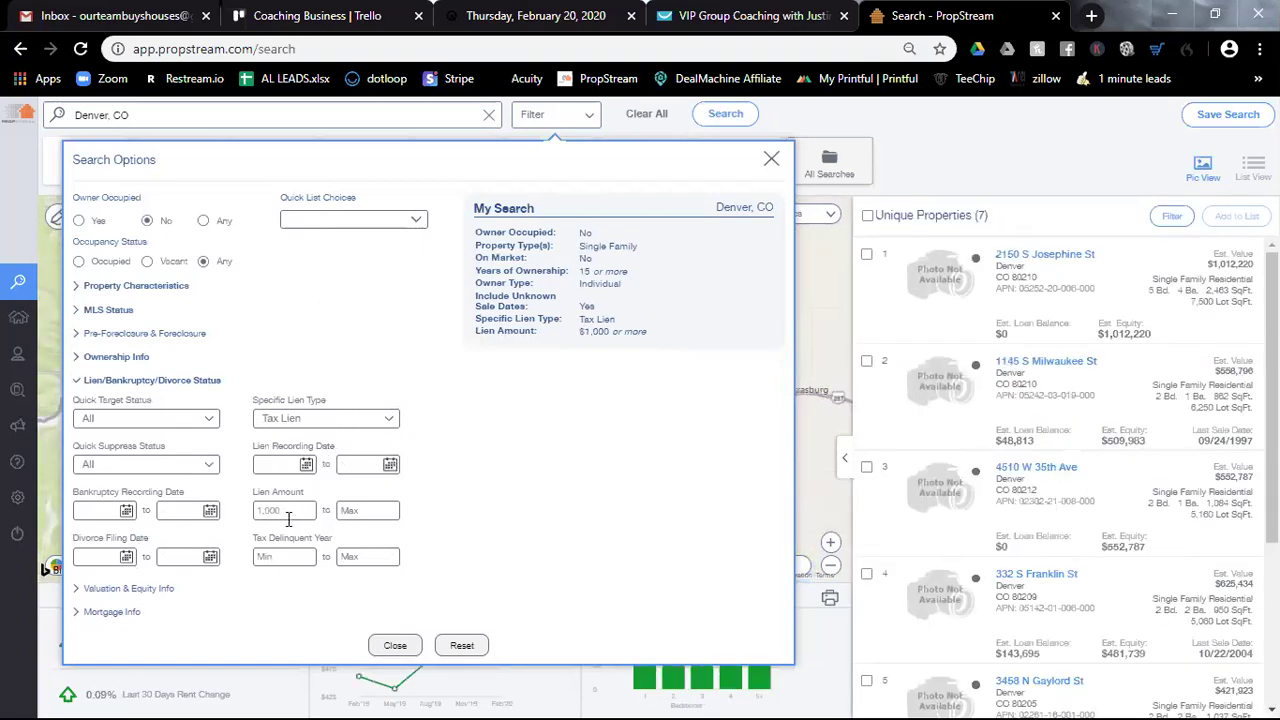
{"action": "key", "text": "ctrl+a"}
{"action": "type", "text": "15,000"}
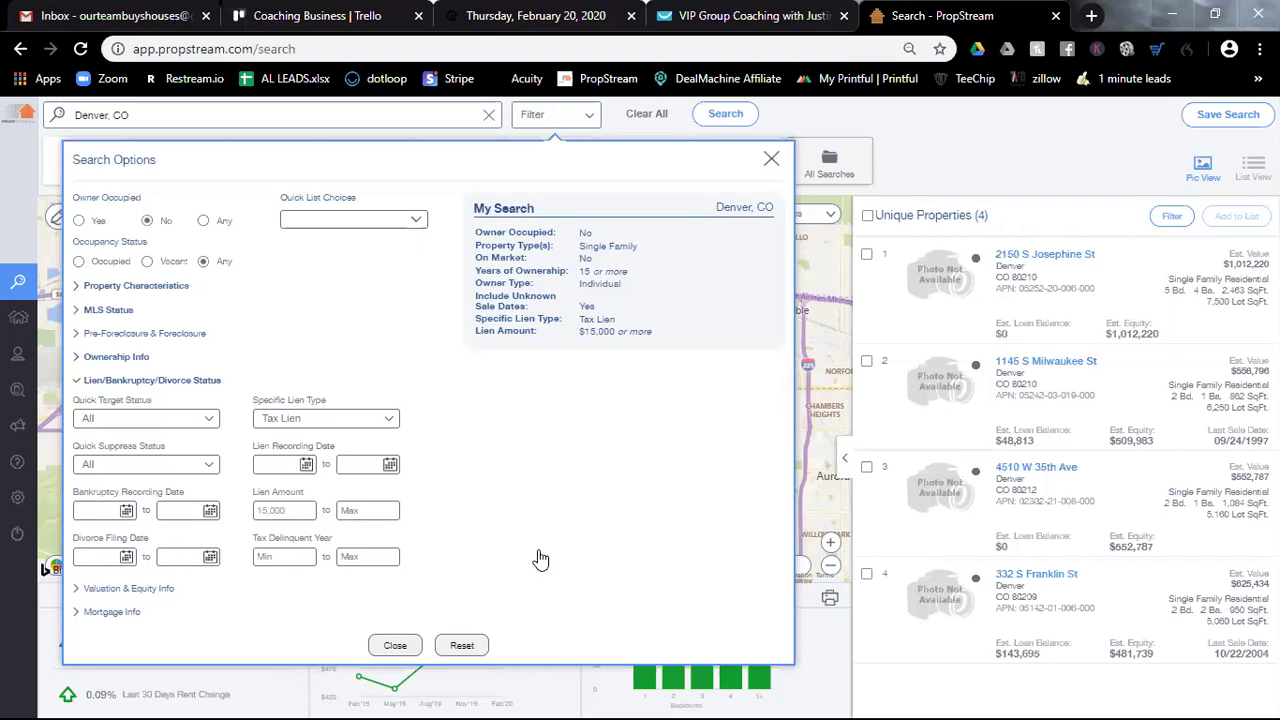
Lower the minimum years of ownership in stages to 10, 5 and finally 0.
{"action": "left_click", "coordinate": [100, 361]}
{"action": "left_click", "coordinate": [58, 398]}
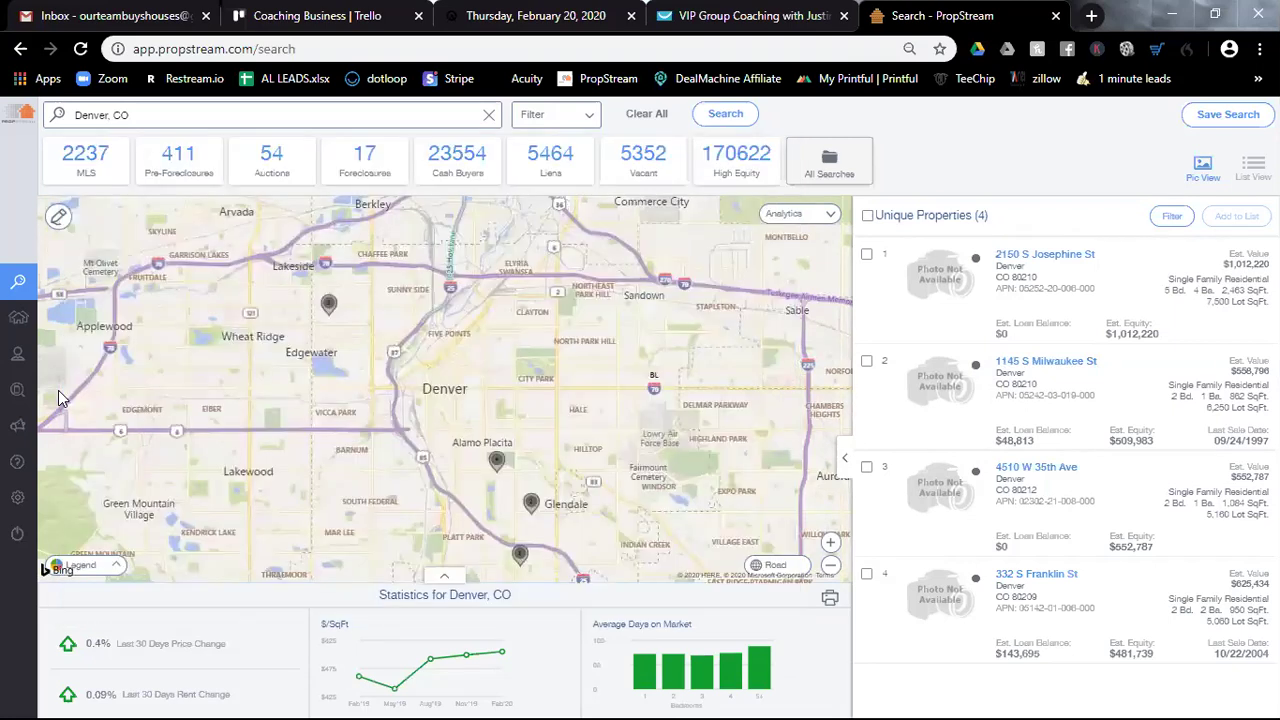
{"action": "left_click", "coordinate": [535, 117]}
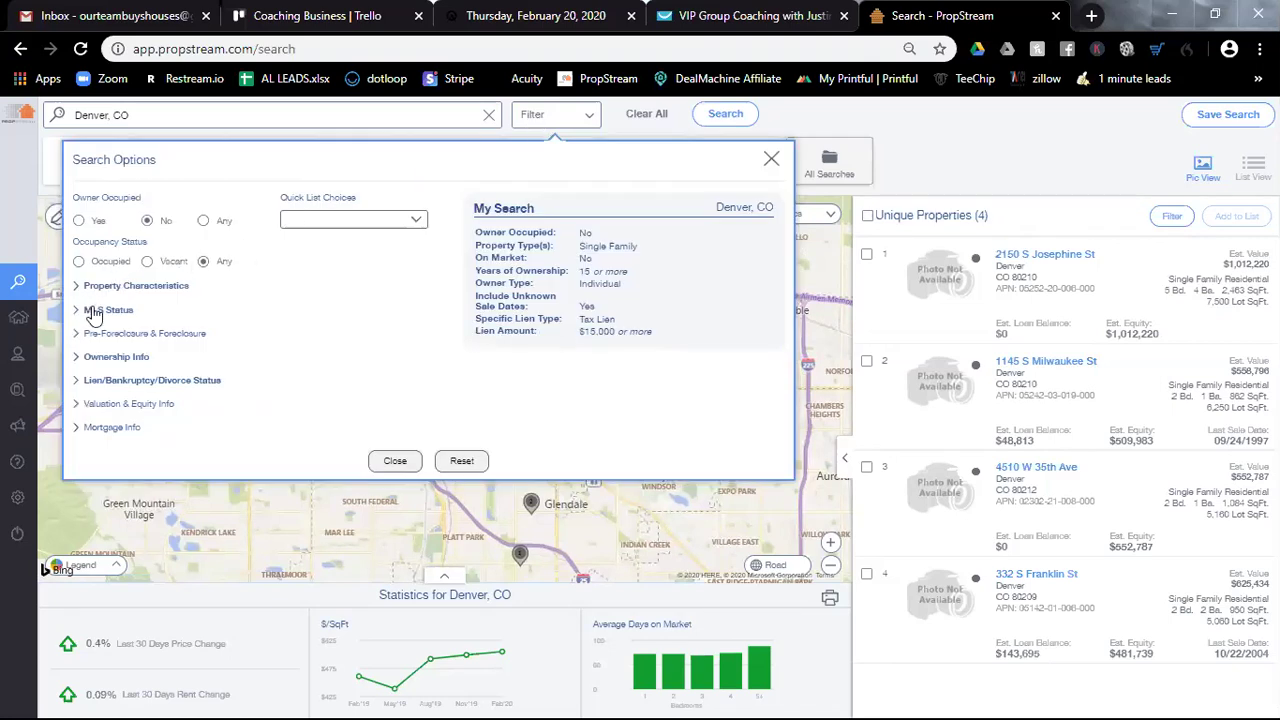
{"action": "left_click", "coordinate": [97, 360]}
{"action": "left_click_drag", "start_coordinate": [99, 394], "coordinate": [76, 393]}
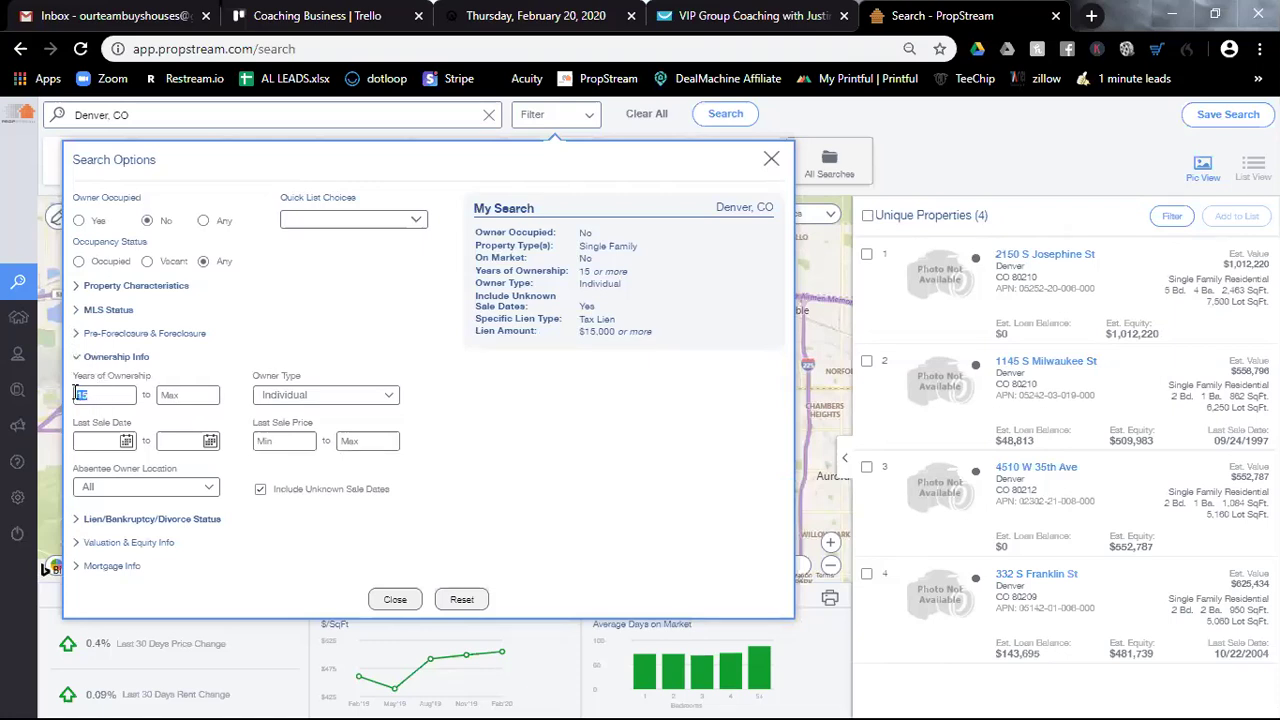
{"action": "type", "text": "10"}
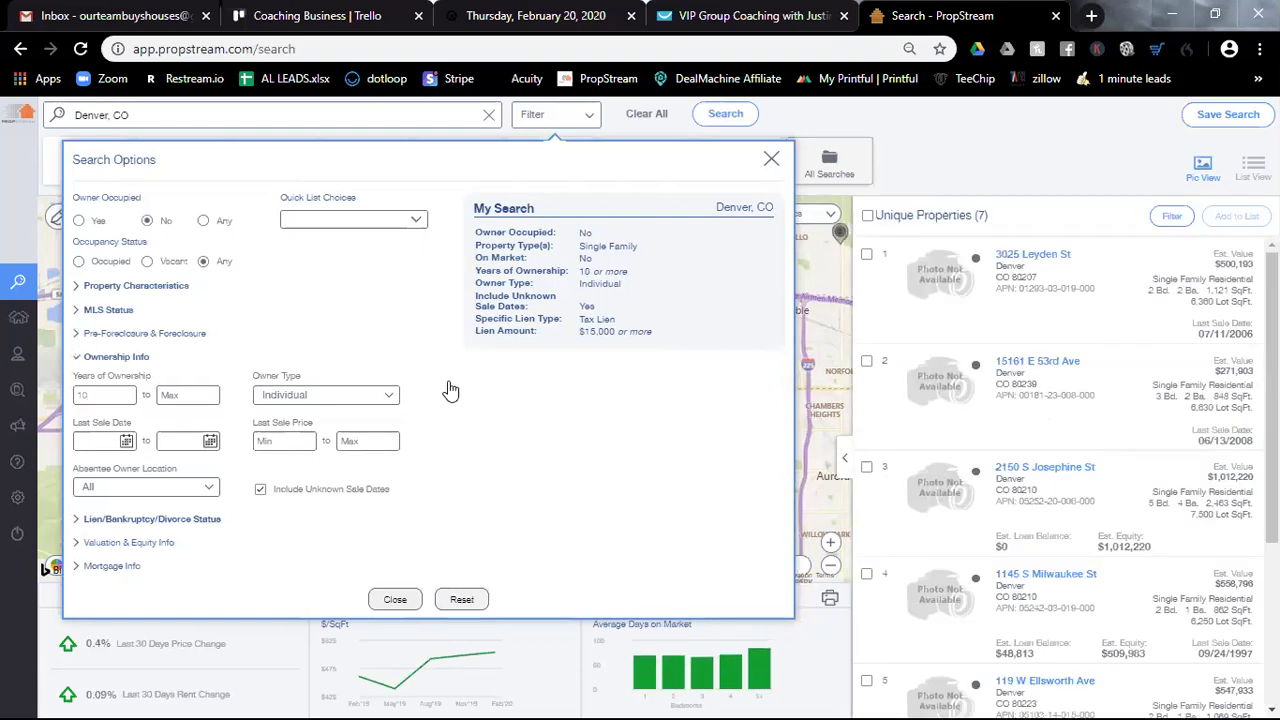
{"action": "left_click_drag", "start_coordinate": [102, 395], "coordinate": [76, 400]}
{"action": "type", "text": "5"}
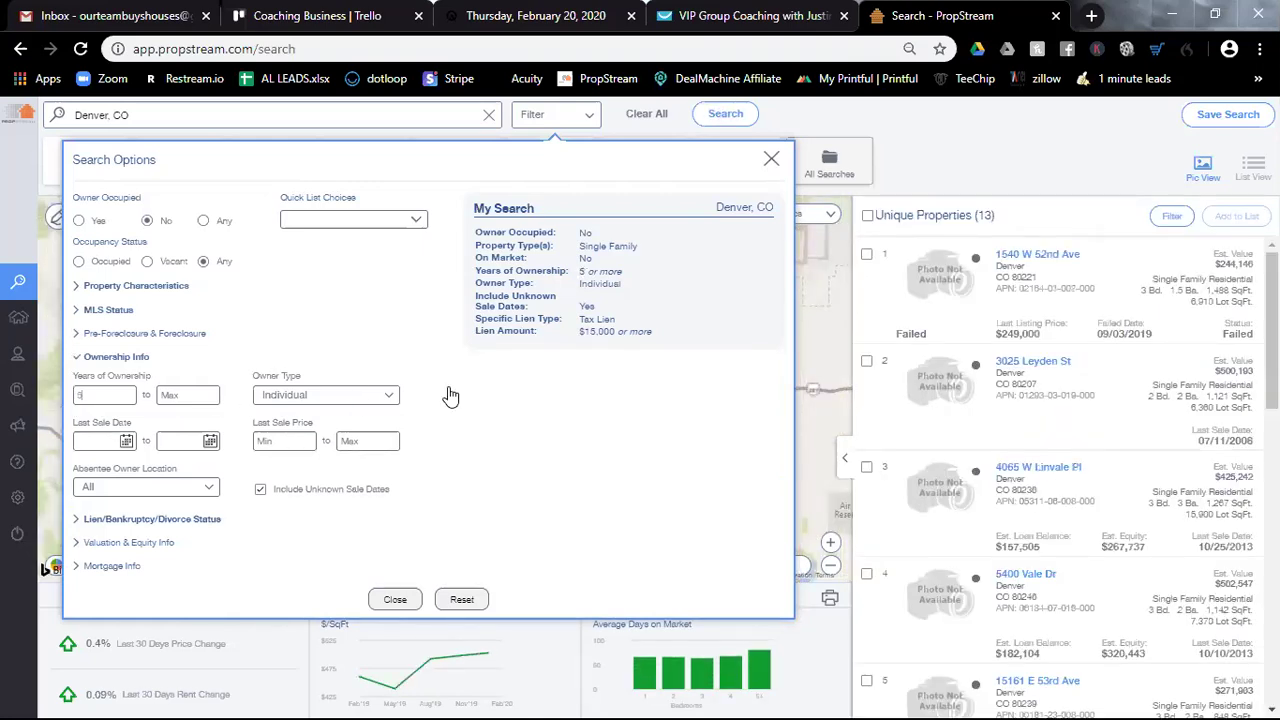
{"action": "left_click_drag", "start_coordinate": [114, 390], "coordinate": [68, 398]}
{"action": "type", "text": "6"}
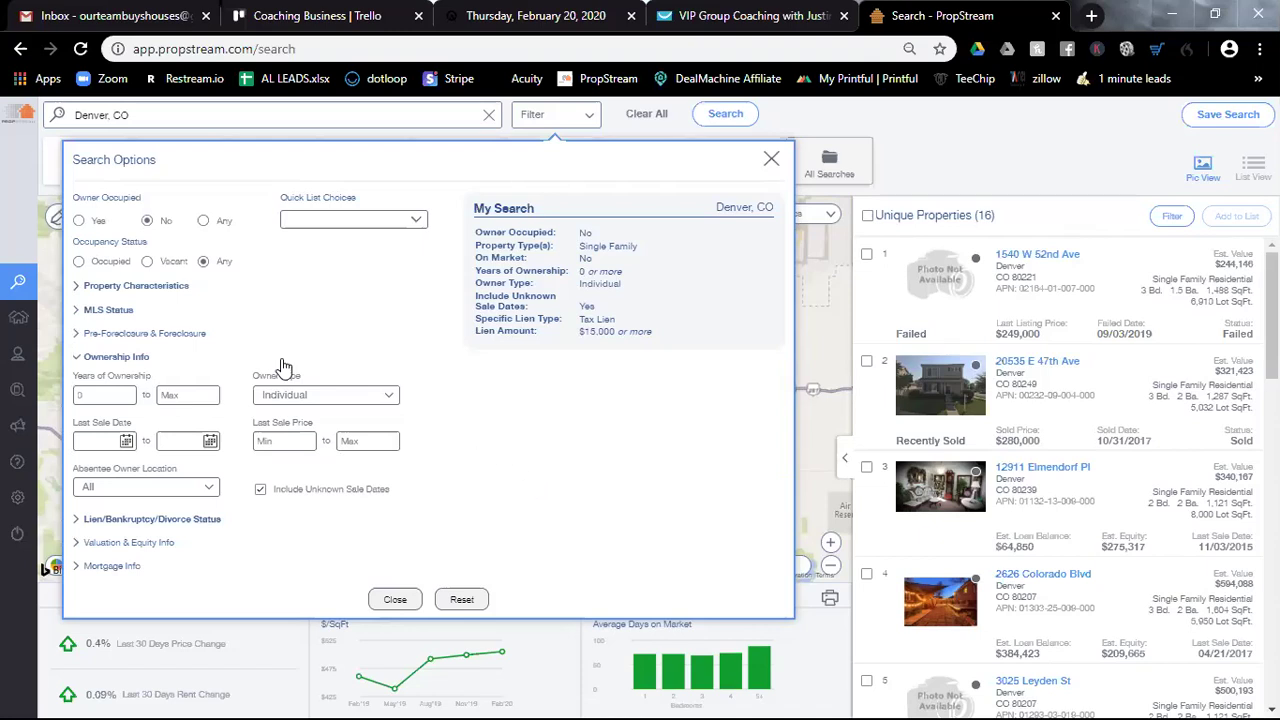
Remove Tax Lien as the specific lien type, and try Child Support Lien before clearing it again.
{"action": "left_click", "coordinate": [118, 519]}
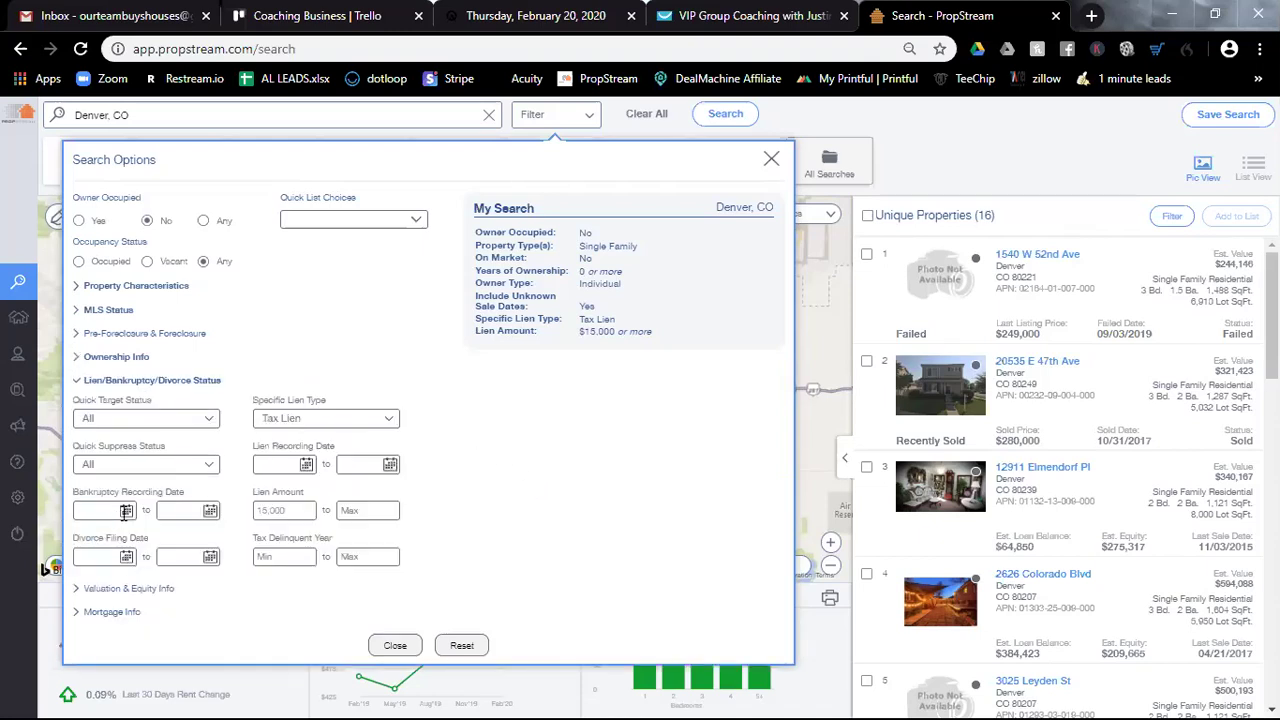
{"action": "left_click", "coordinate": [338, 421]}
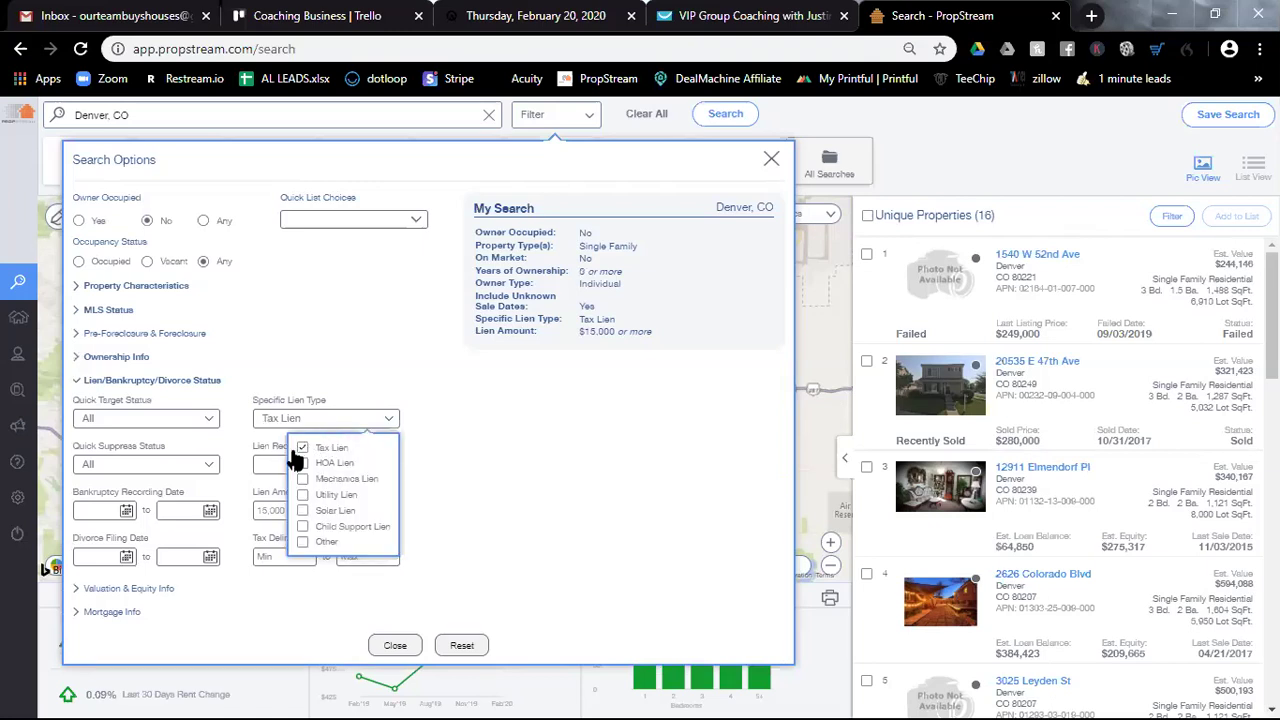
{"action": "left_click", "coordinate": [304, 449]}
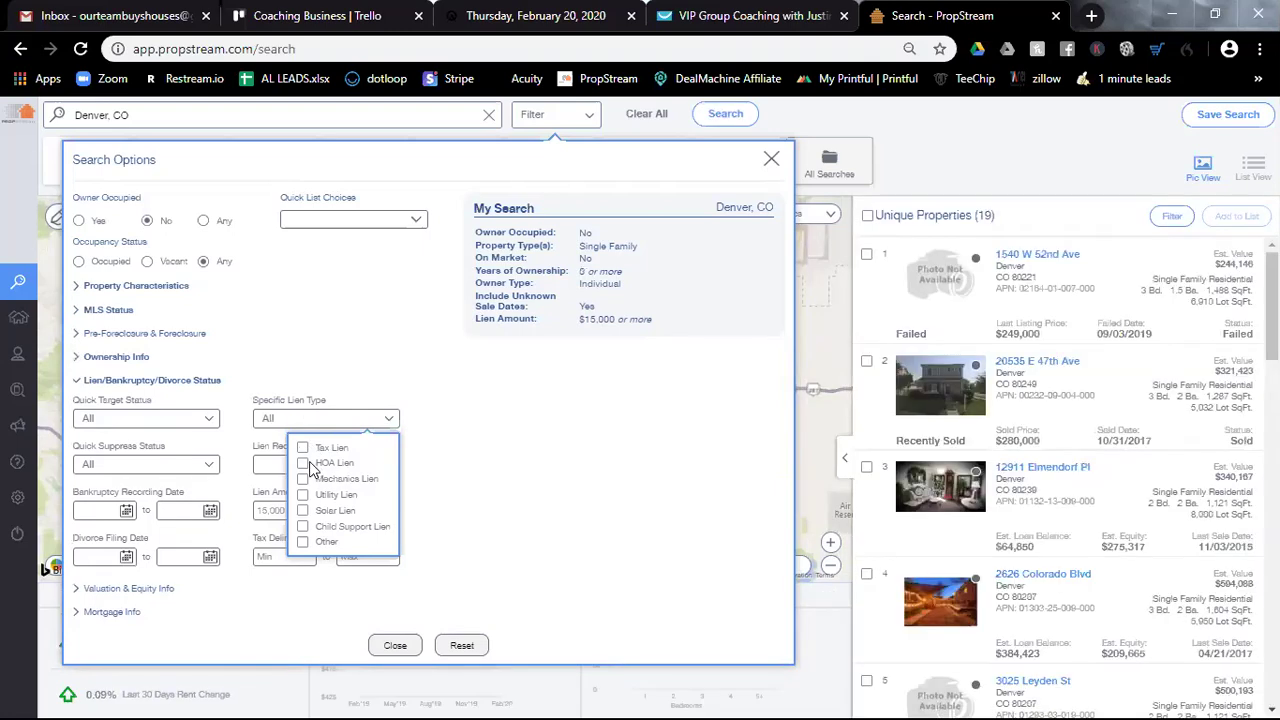
{"action": "left_click", "coordinate": [304, 527]}
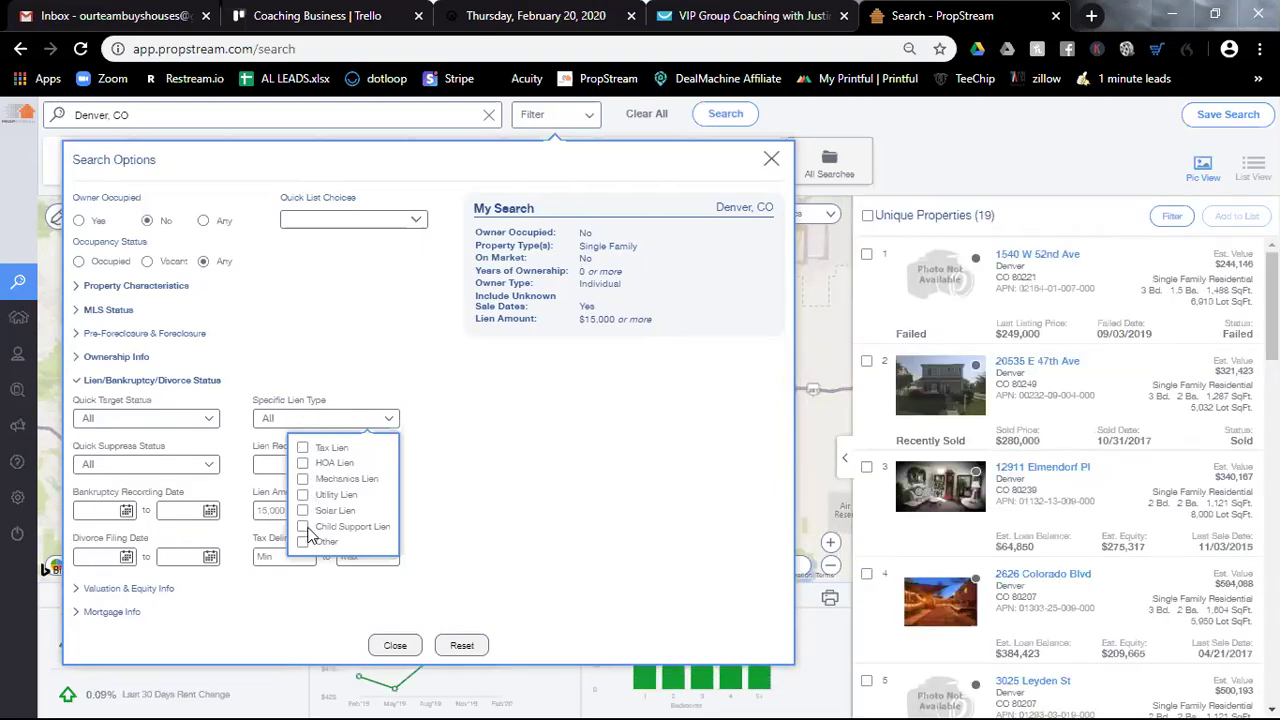
{"action": "left_click", "coordinate": [304, 526]}
{"action": "left_click", "coordinate": [344, 350]}
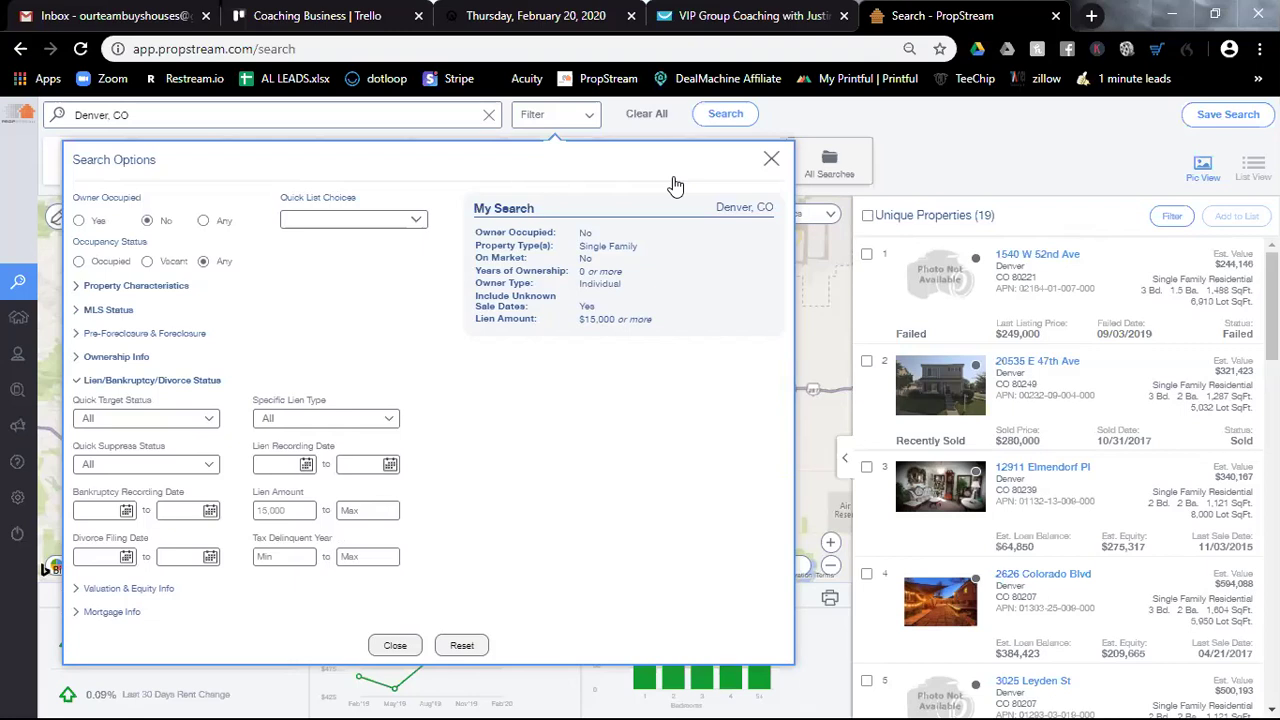
Clear all search criteria and start a fresh search for Denver, CO from the recent searches.
{"action": "left_click", "coordinate": [646, 115]}
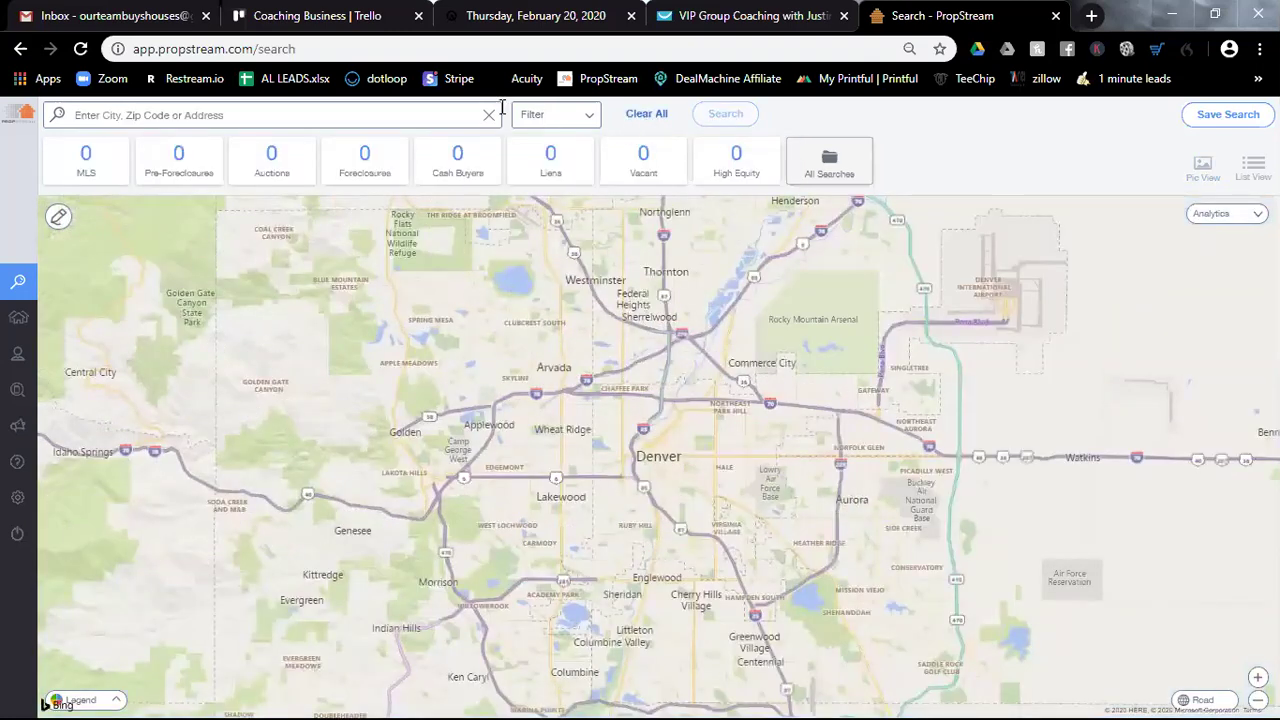
{"action": "left_click", "coordinate": [570, 124]}
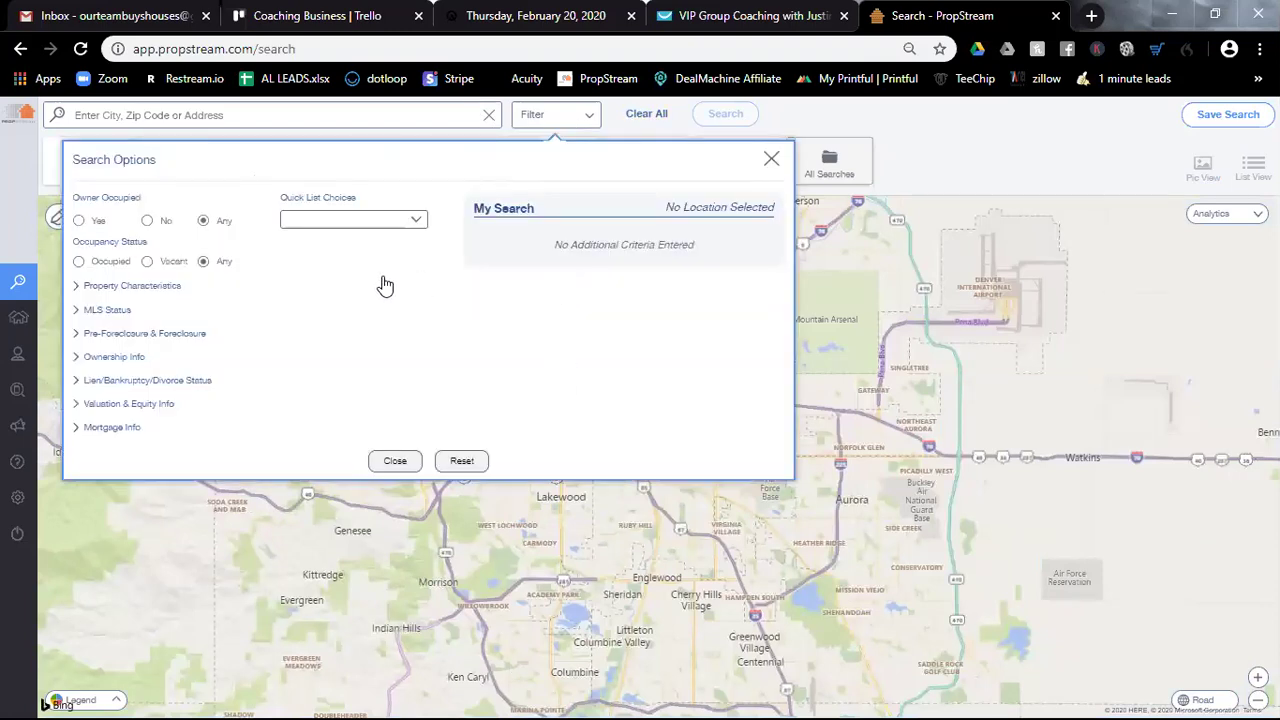
{"action": "left_click", "coordinate": [333, 114]}
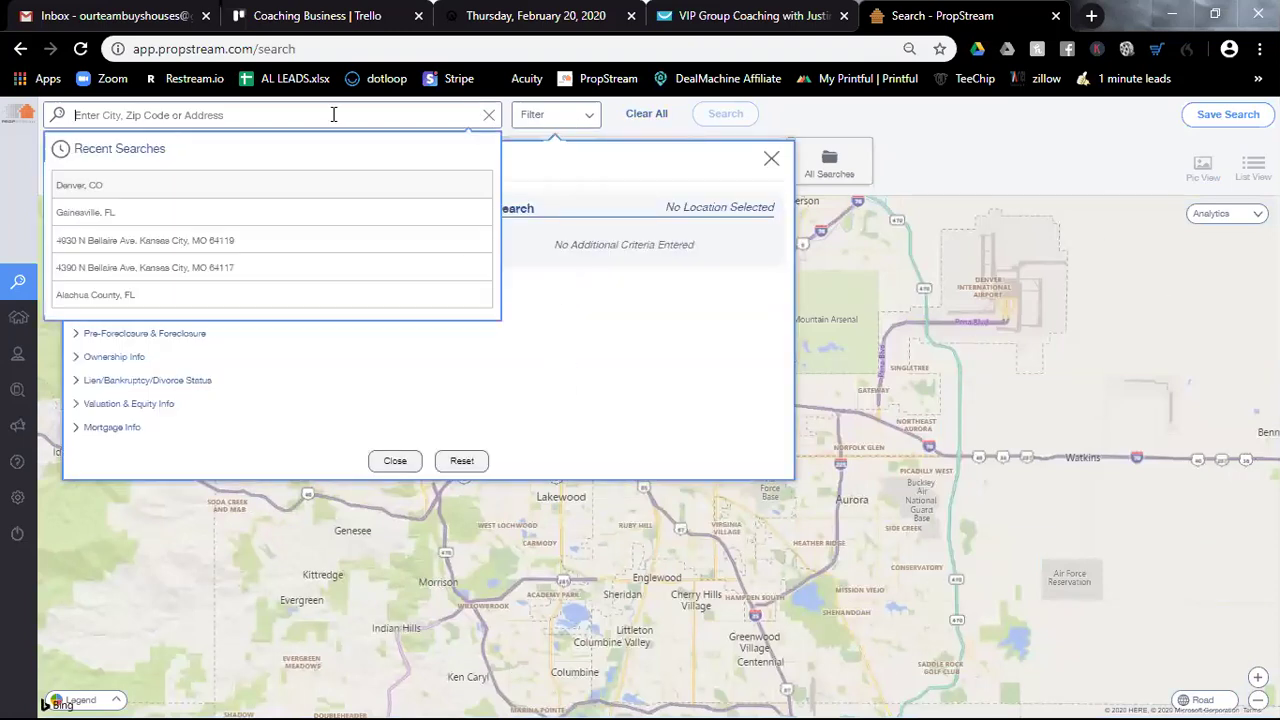
{"action": "left_click", "coordinate": [277, 185]}
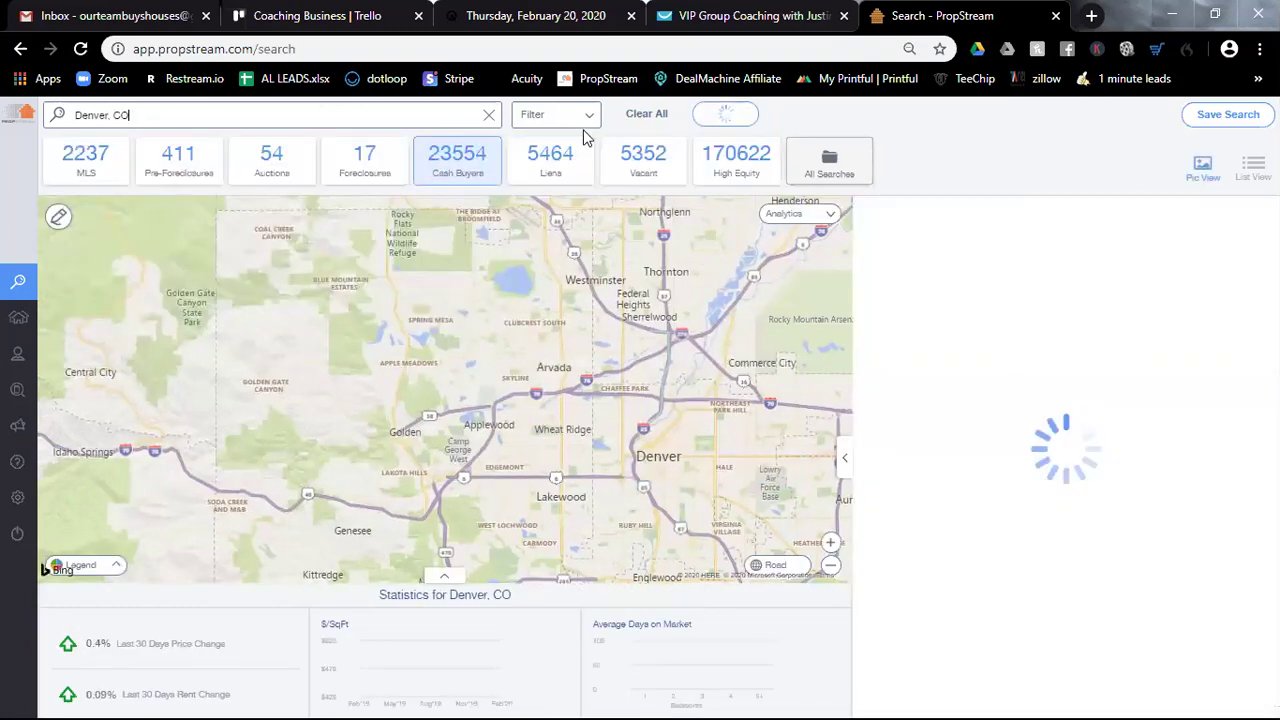
Filter the Denver search to non-owner-occupied properties with Vacant occupancy status, trying the Vacant quick list choice and clearing it again.
{"action": "left_click", "coordinate": [598, 120]}
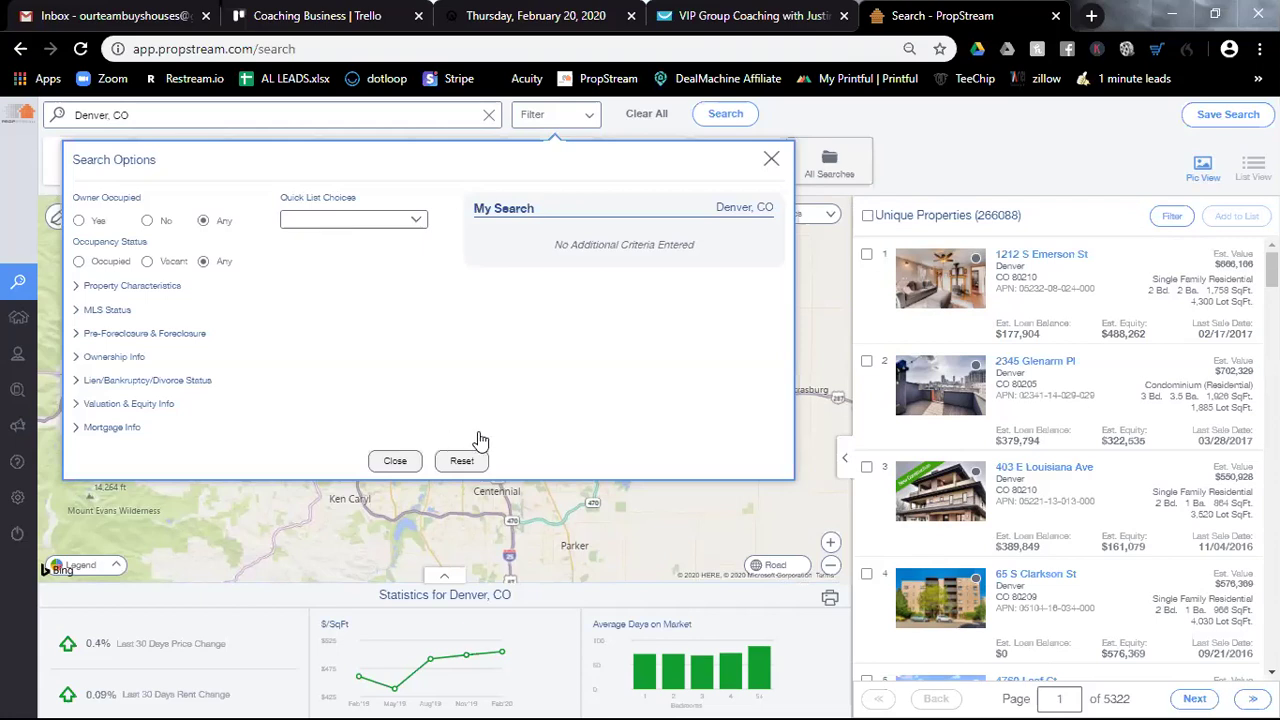
{"action": "left_click", "coordinate": [326, 223]}
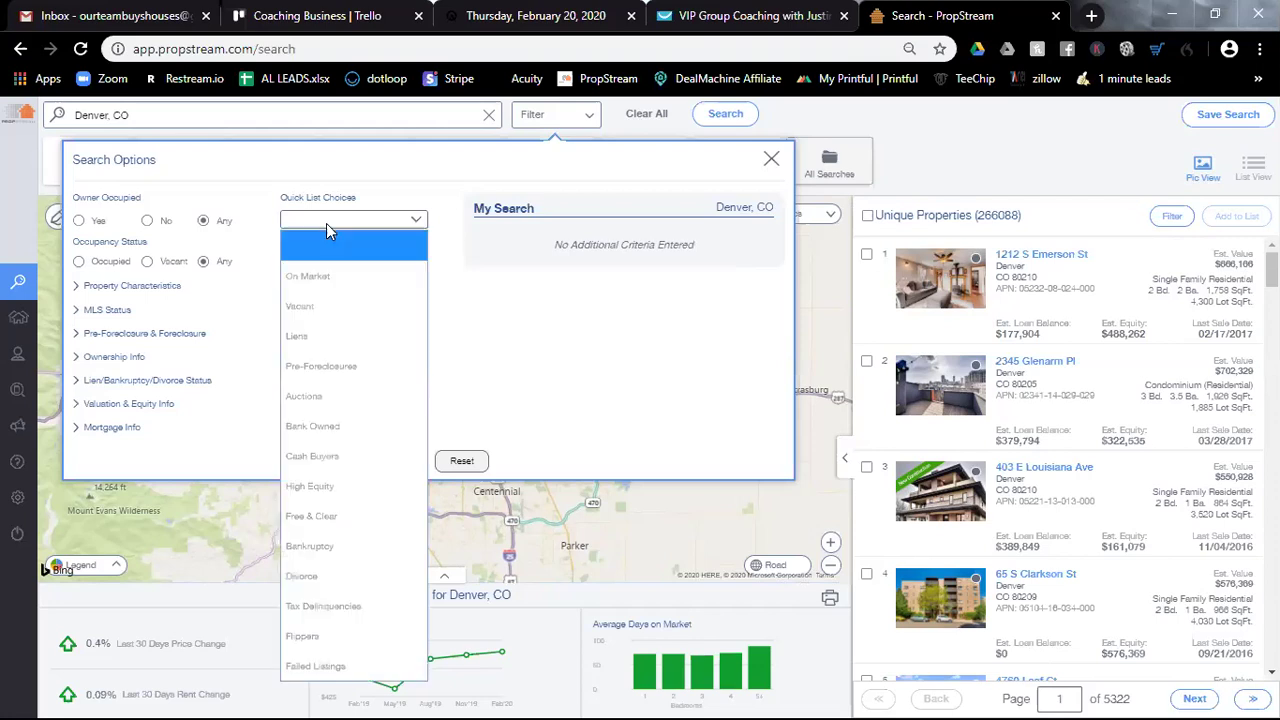
{"action": "left_click", "coordinate": [318, 307]}
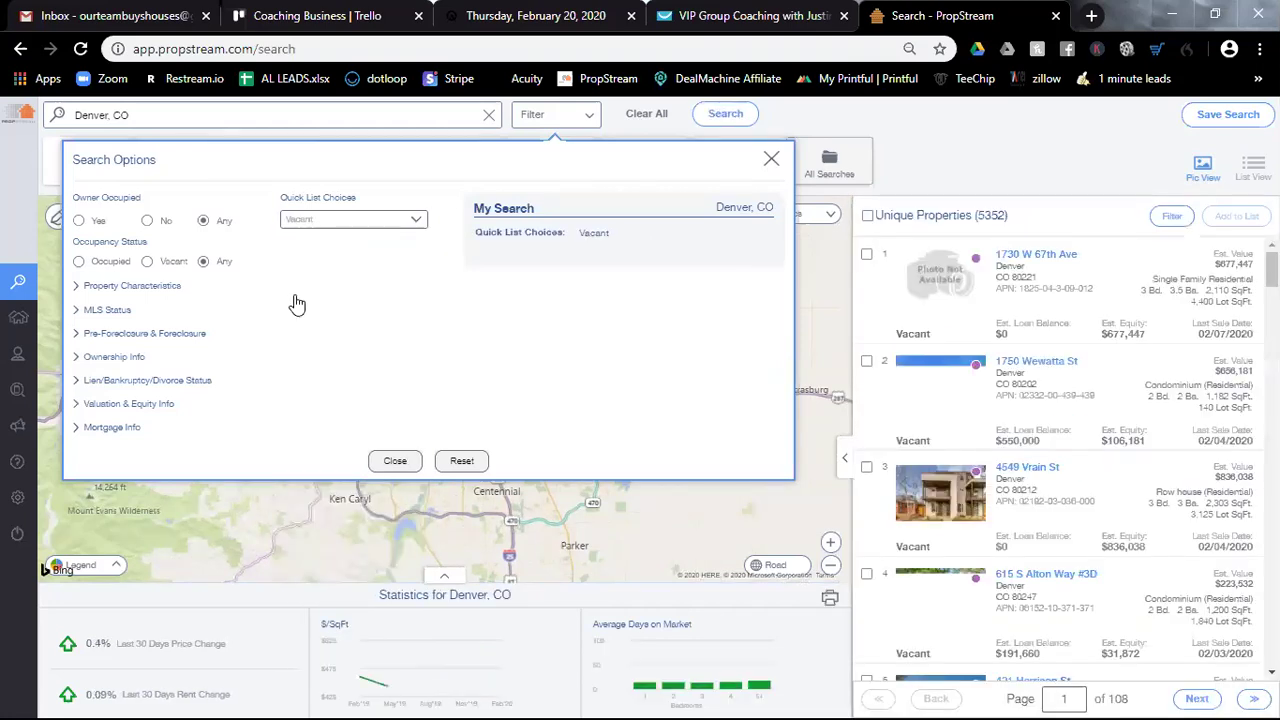
{"action": "left_click", "coordinate": [147, 222]}
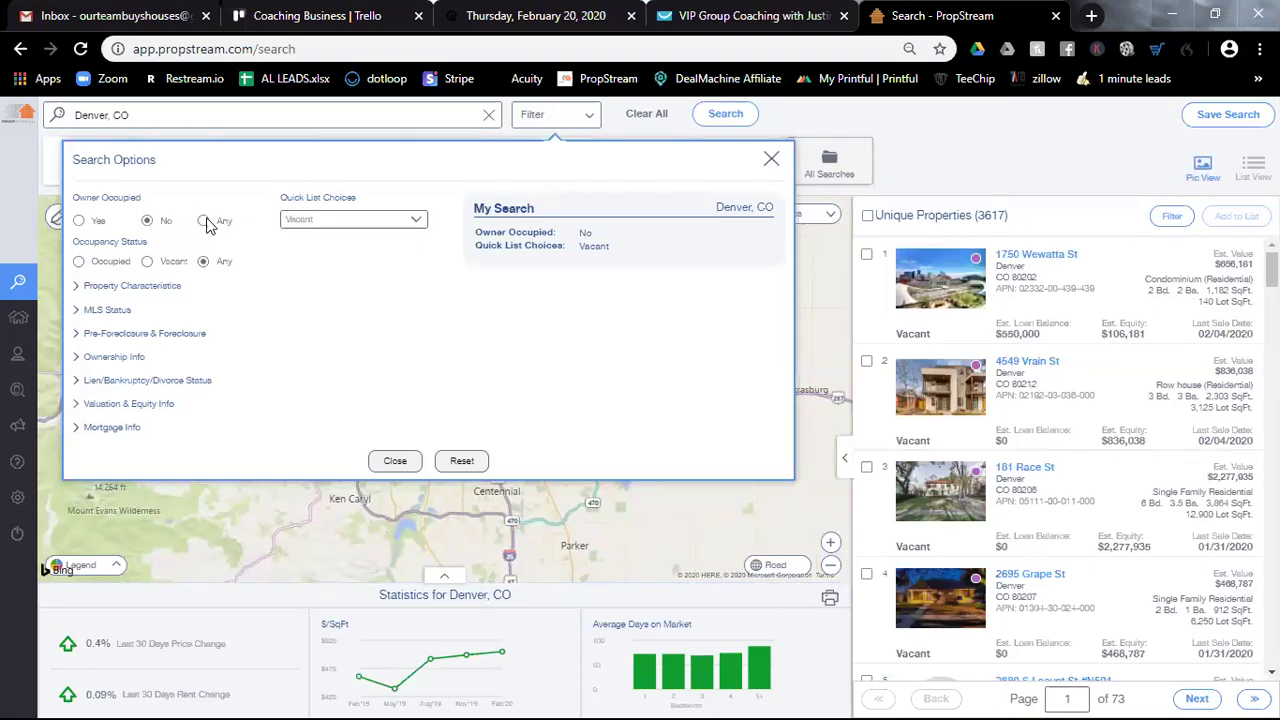
{"action": "left_click", "coordinate": [149, 264]}
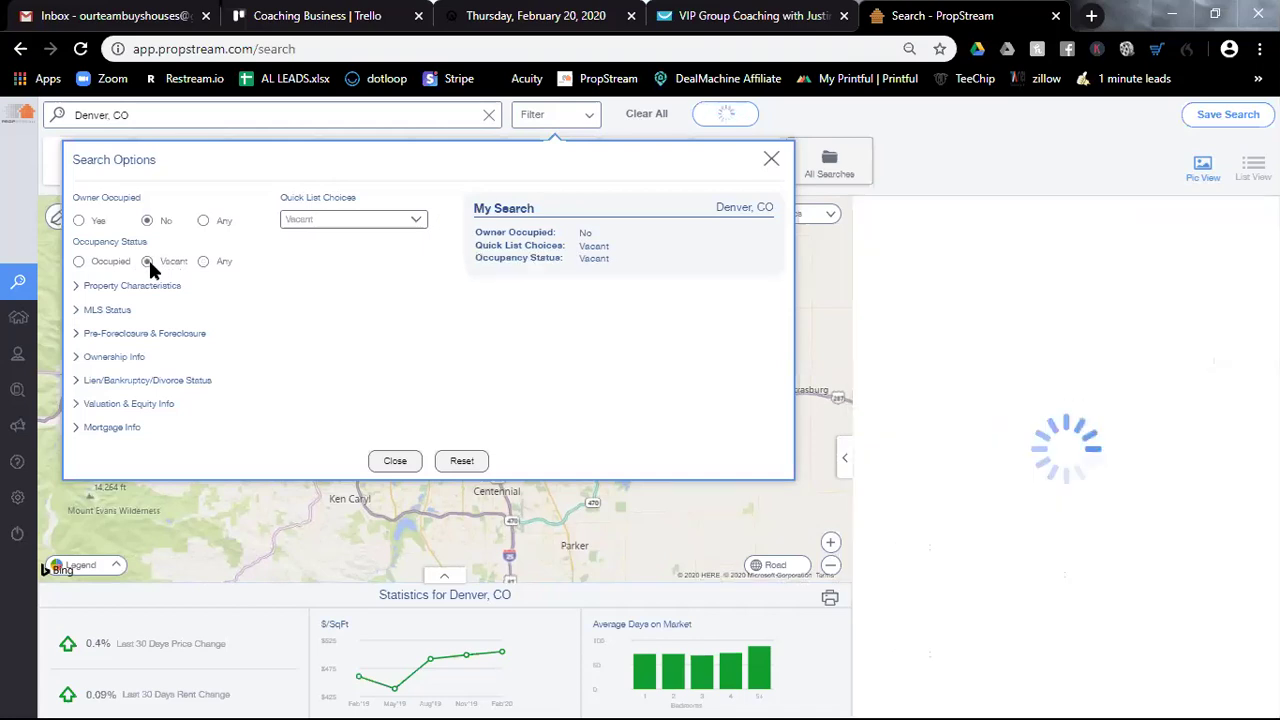
{"action": "left_click", "coordinate": [333, 220]}
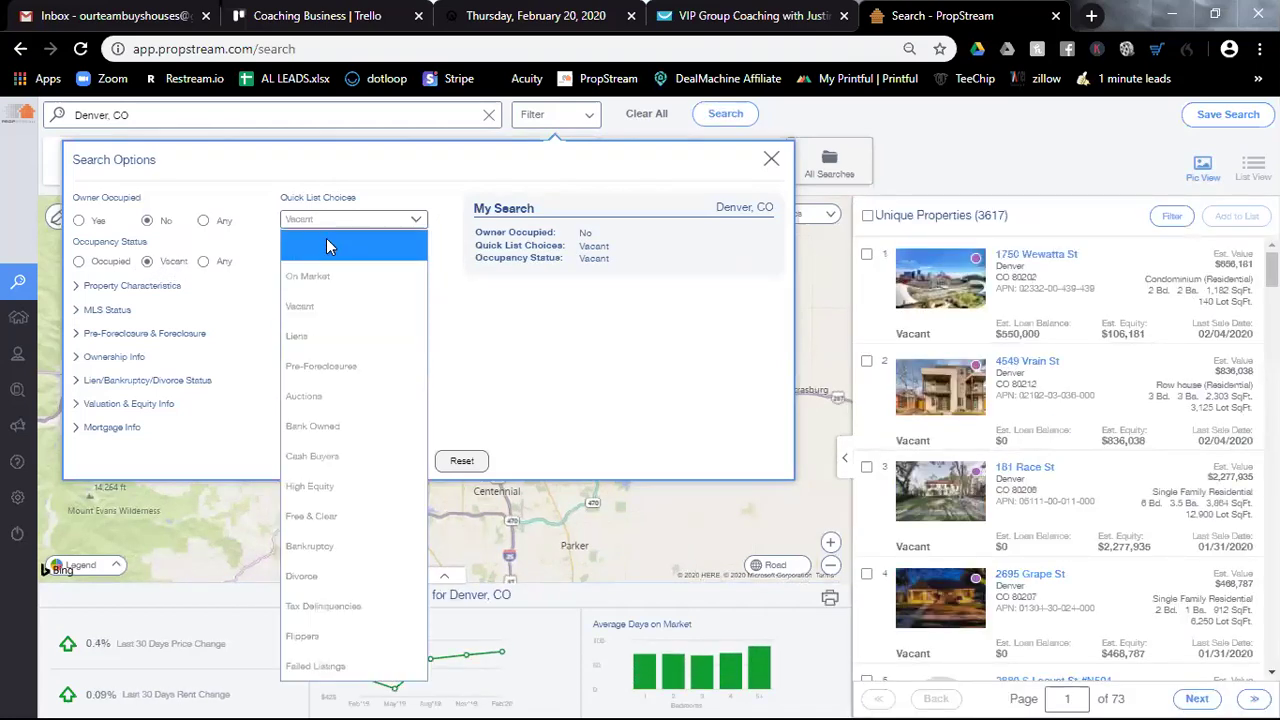
{"action": "left_click", "coordinate": [327, 244]}
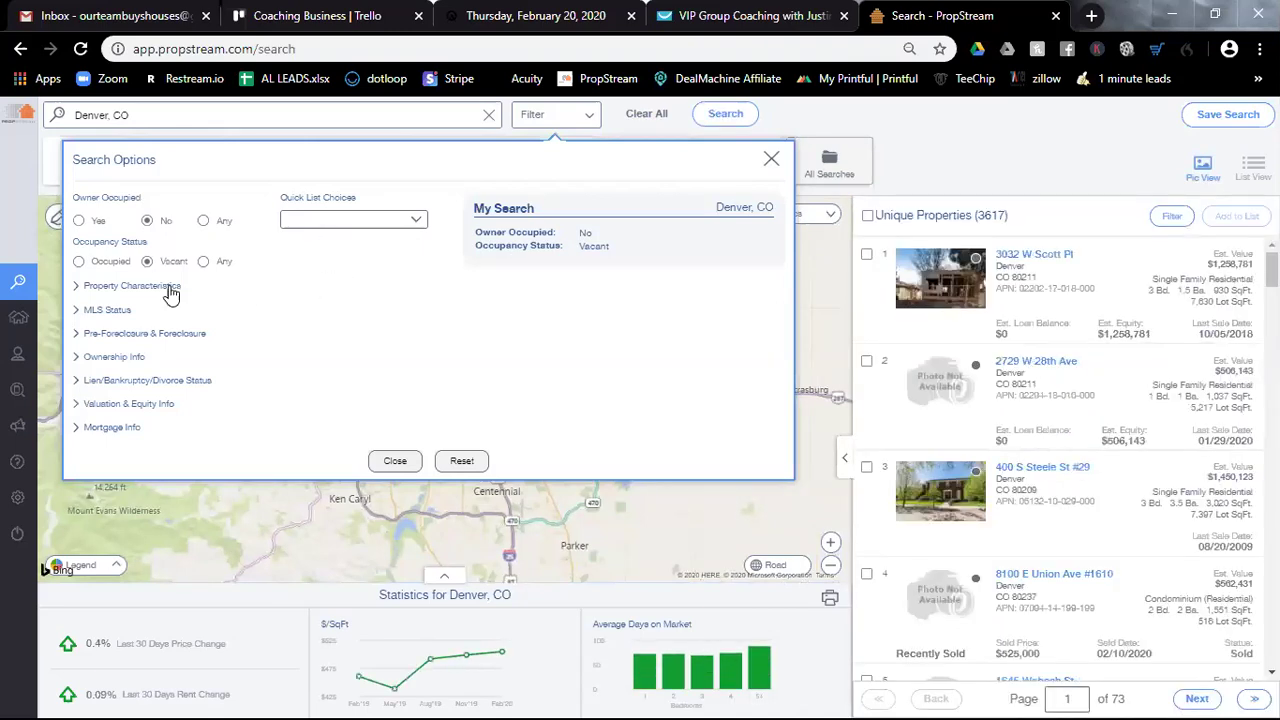
Limit the Denver search to off-market properties by setting On Market to No, and restrict the property type to Single Family.
{"action": "left_click", "coordinate": [99, 313]}
{"action": "left_click", "coordinate": [315, 349]}
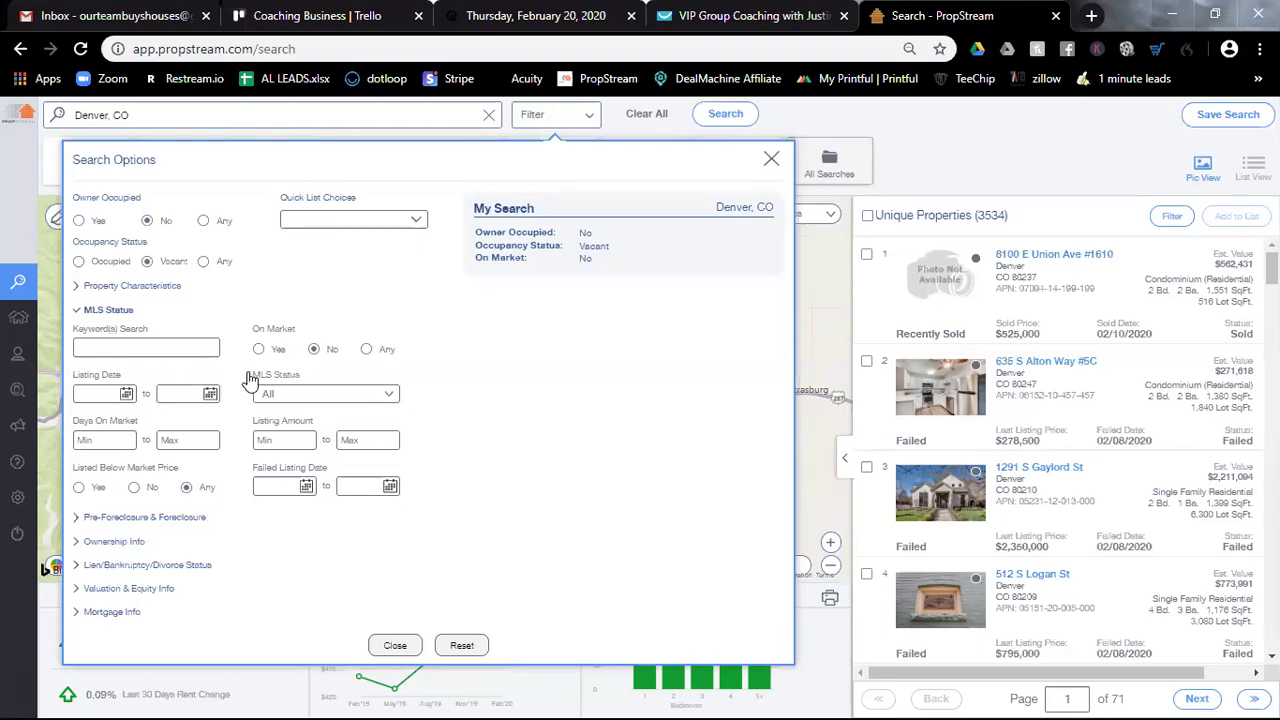
{"action": "left_click", "coordinate": [180, 298]}
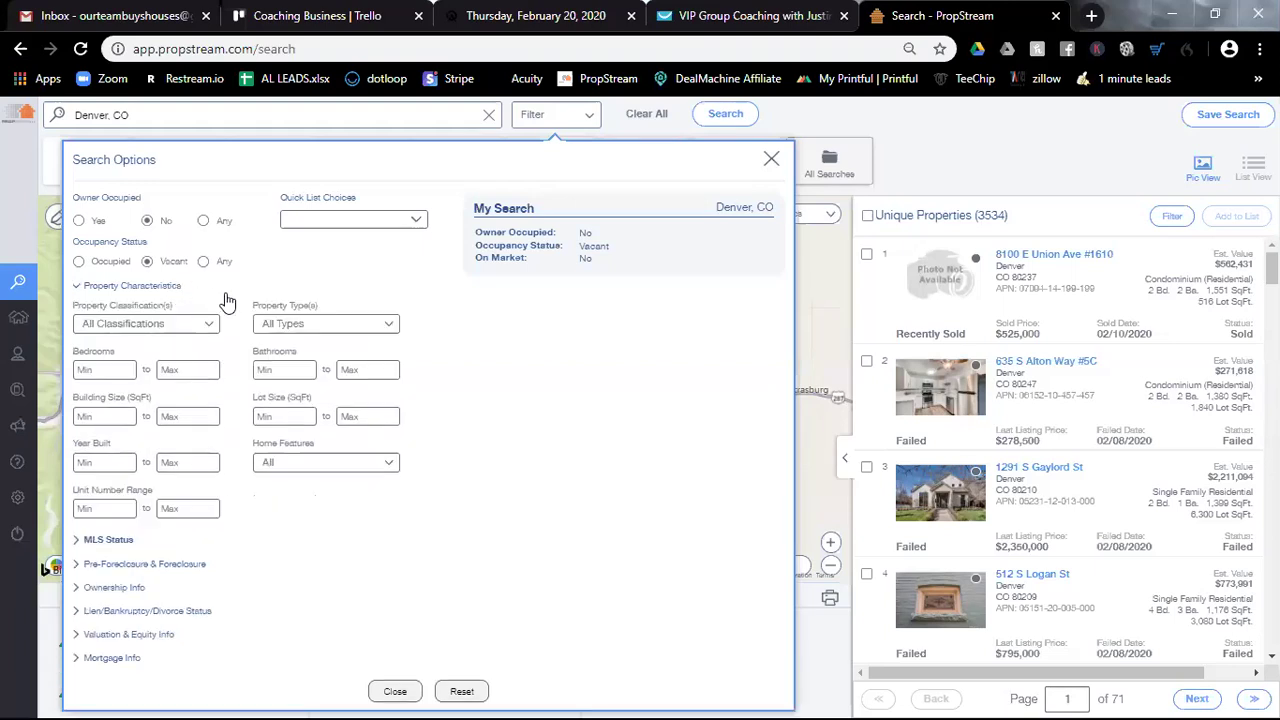
{"action": "left_click", "coordinate": [287, 324]}
{"action": "left_click", "coordinate": [191, 377]}
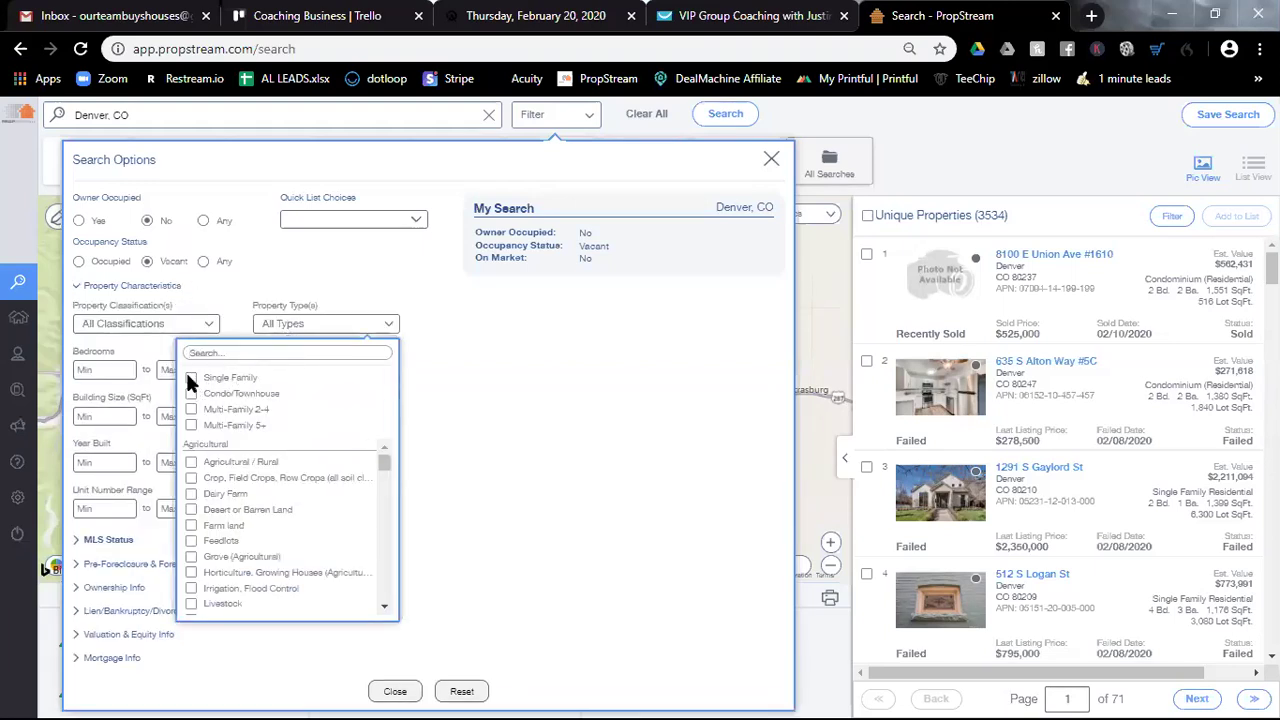
{"action": "left_click", "coordinate": [453, 371]}
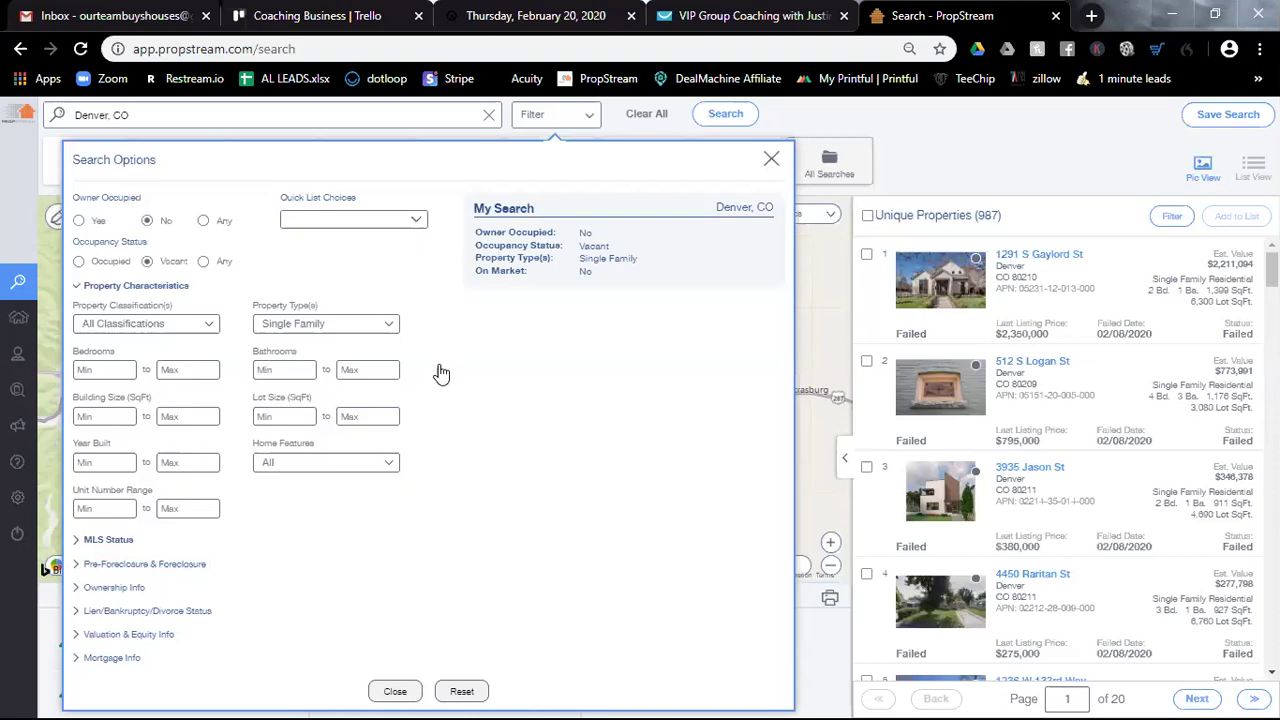
Set the foreclosure status to Notice of Default / Lis Pendens and close the search options.
{"action": "left_click", "coordinate": [129, 566]}
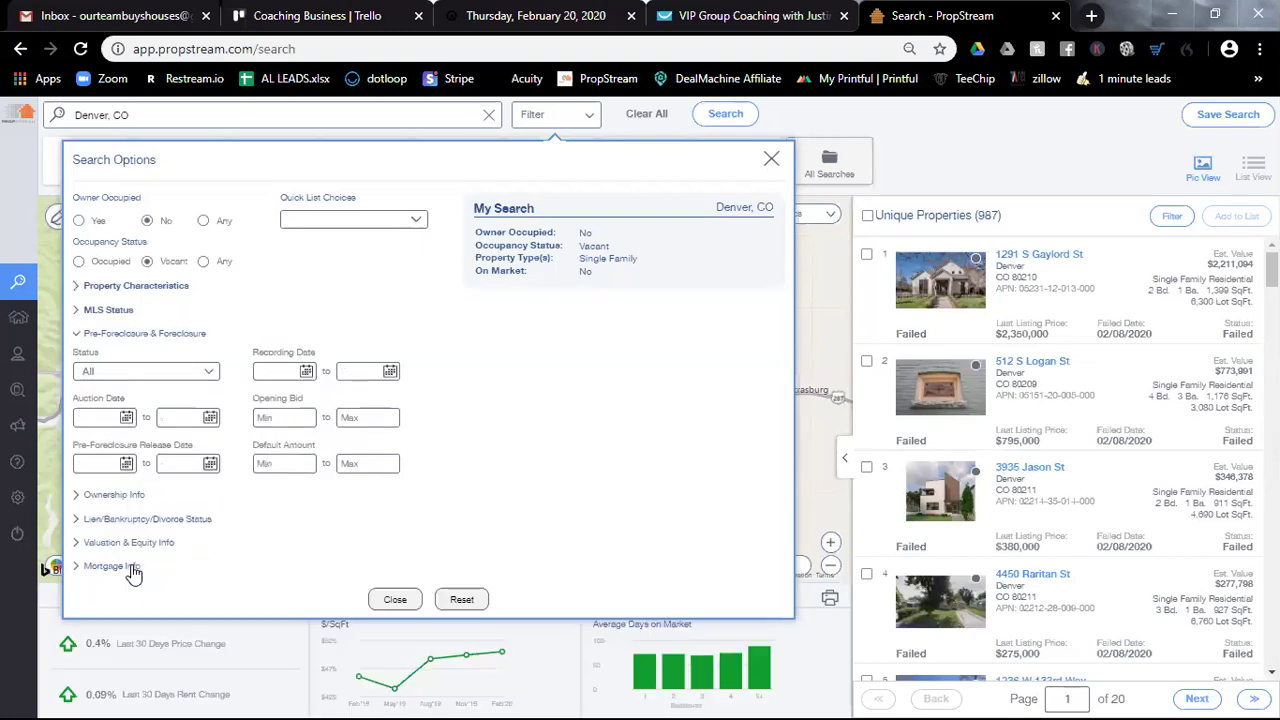
{"action": "left_click", "coordinate": [207, 375]}
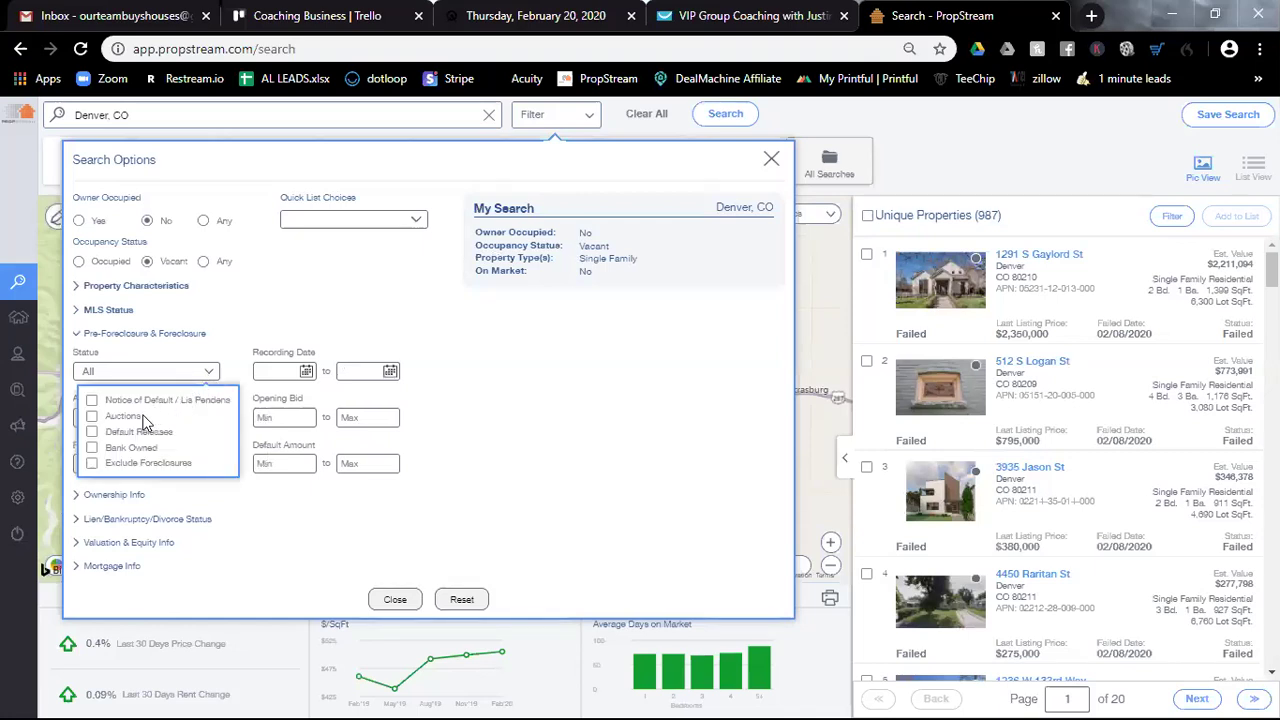
{"action": "left_click", "coordinate": [93, 402]}
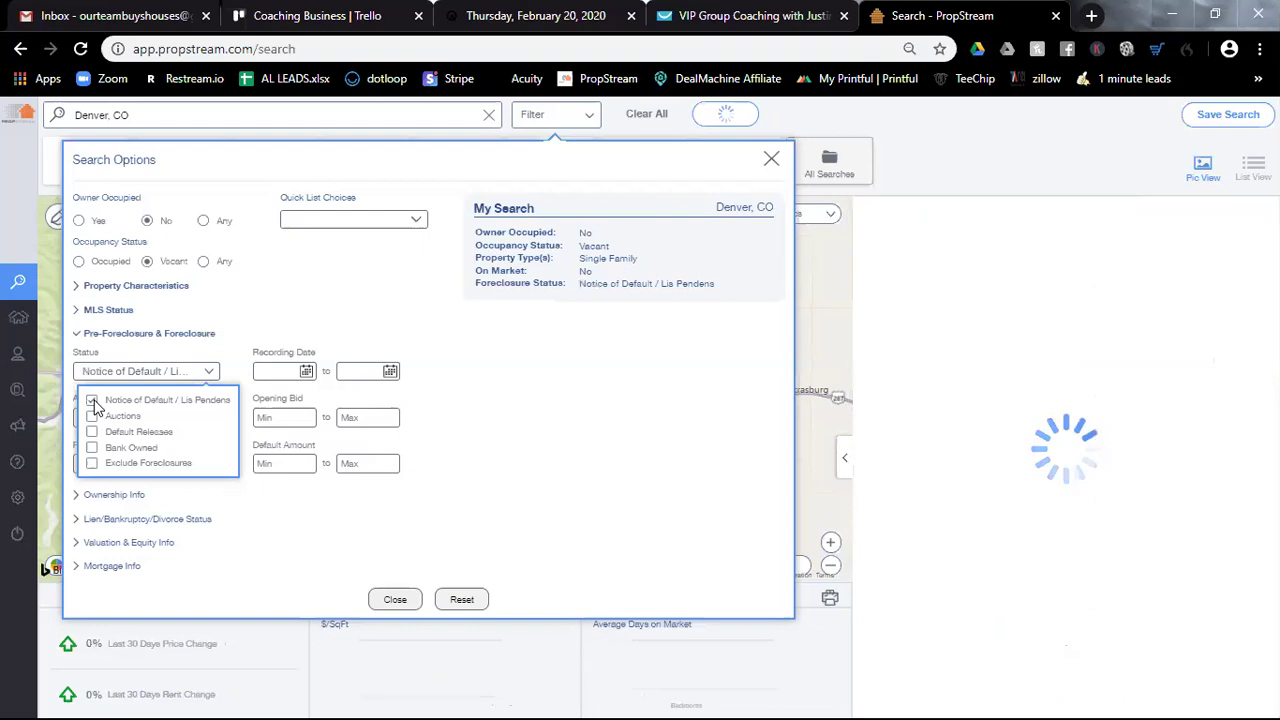
{"action": "left_click", "coordinate": [443, 378]}
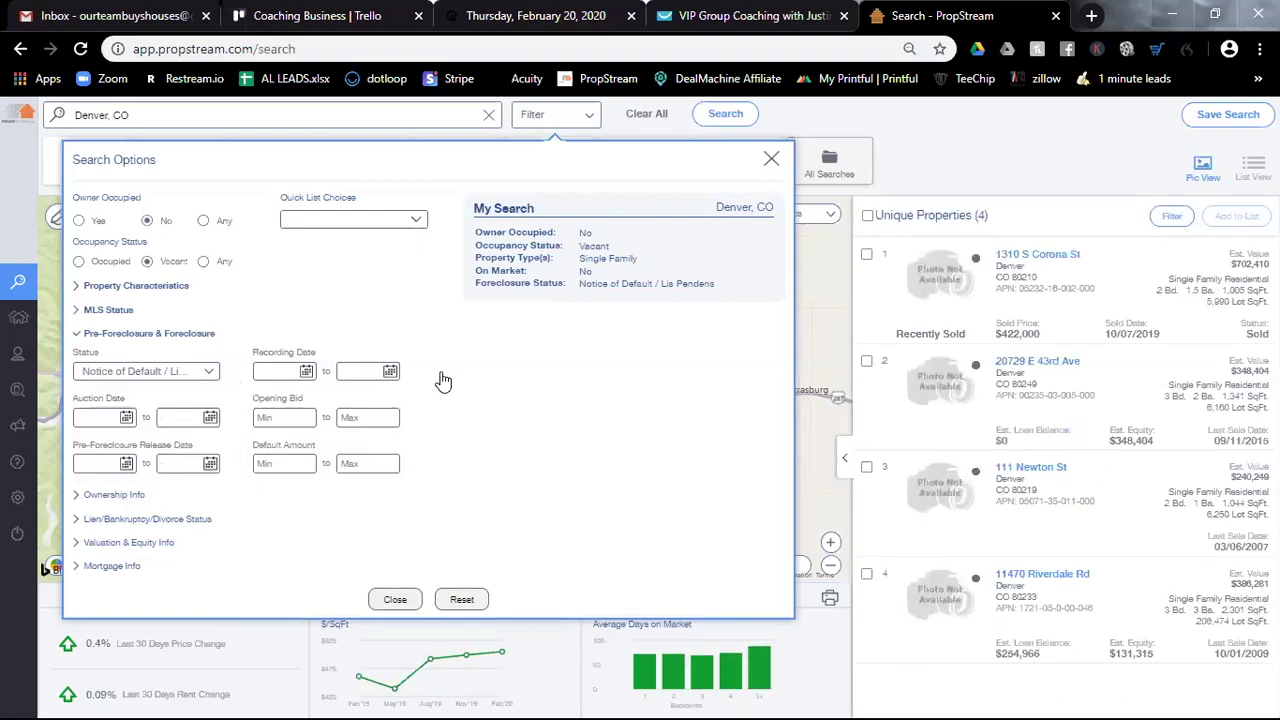
{"action": "left_click", "coordinate": [200, 375]}
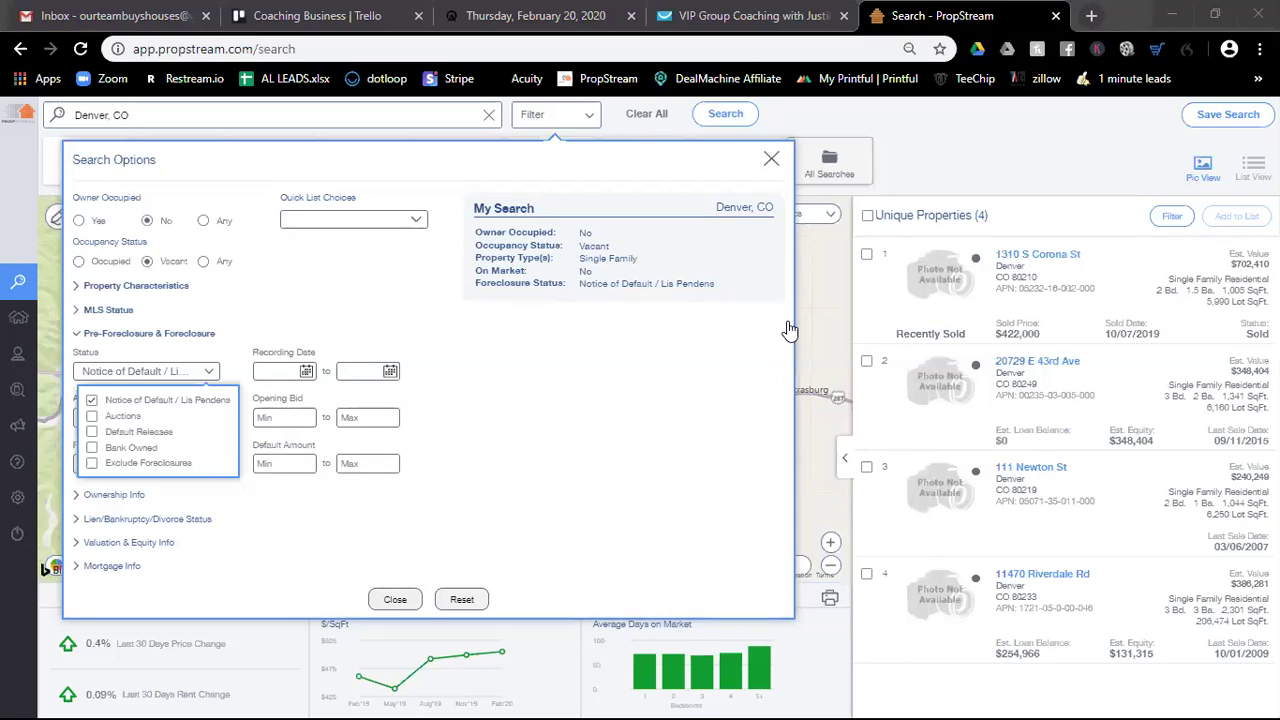
{"action": "left_click", "coordinate": [565, 388]}
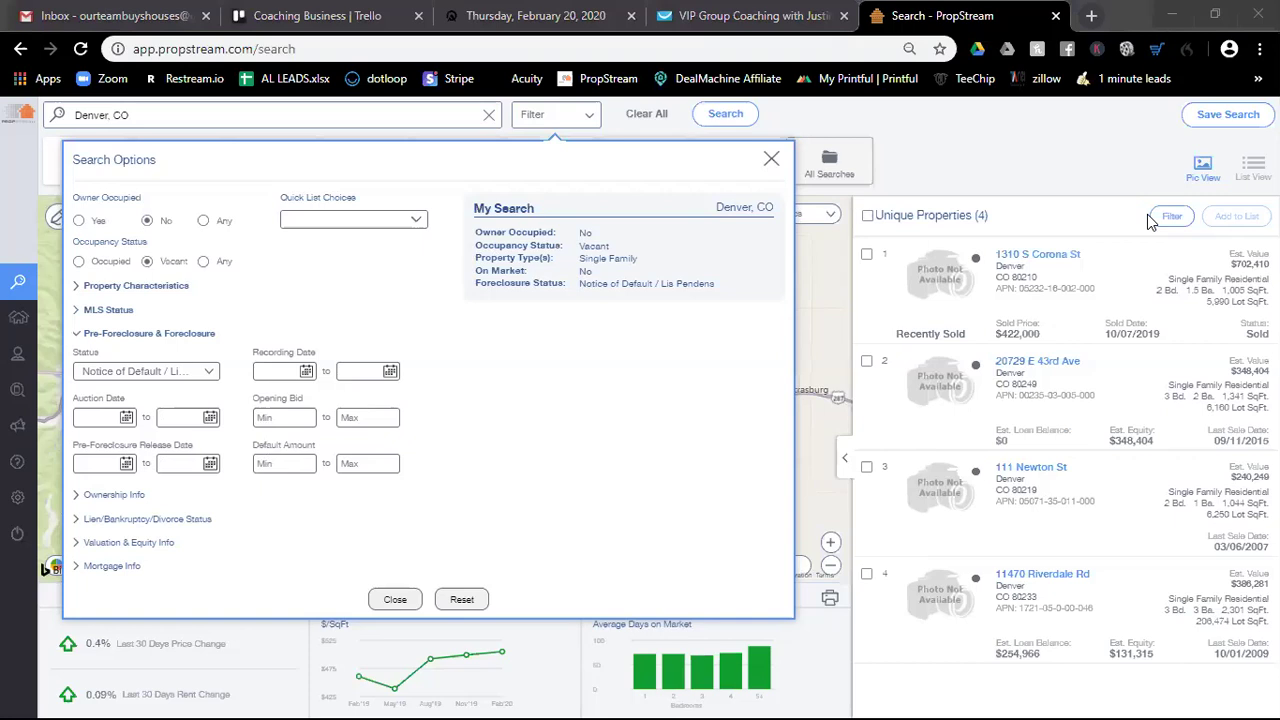
{"action": "left_click", "coordinate": [771, 159]}
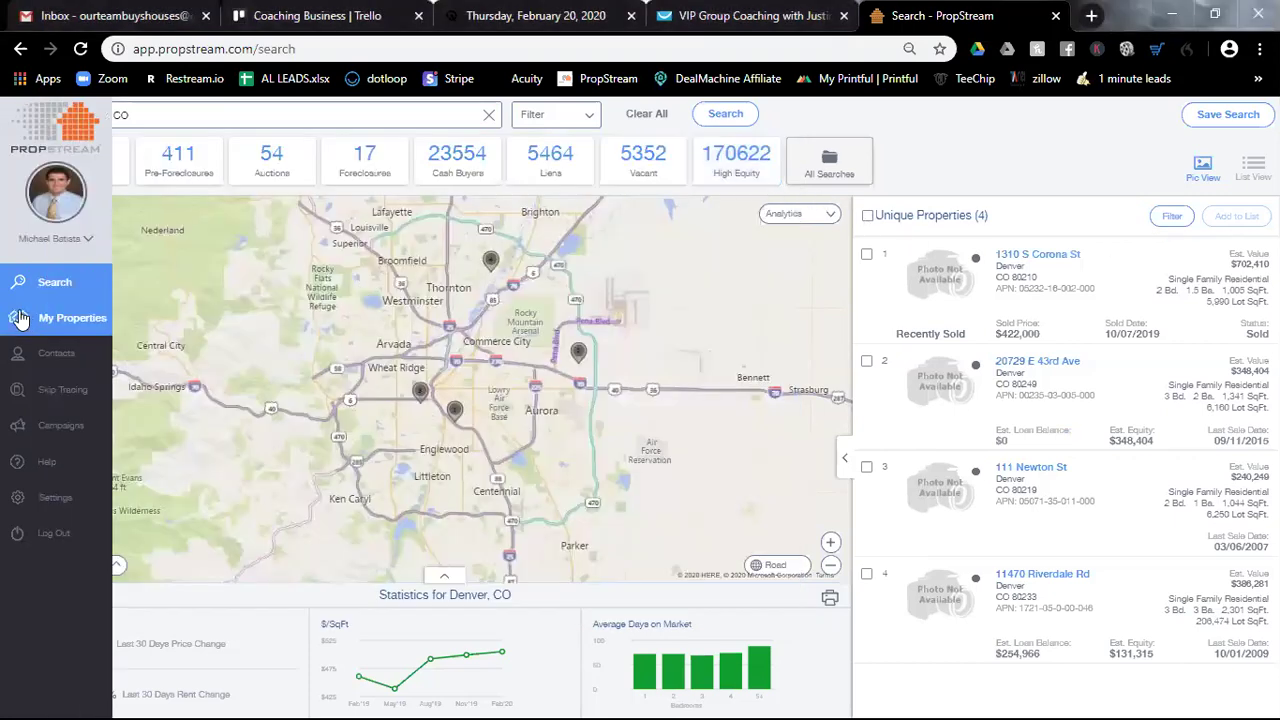
View the saved properties and marketing lists, and return to property search to look up ZIP code 77077, TX.
{"action": "left_click", "coordinate": [40, 320]}
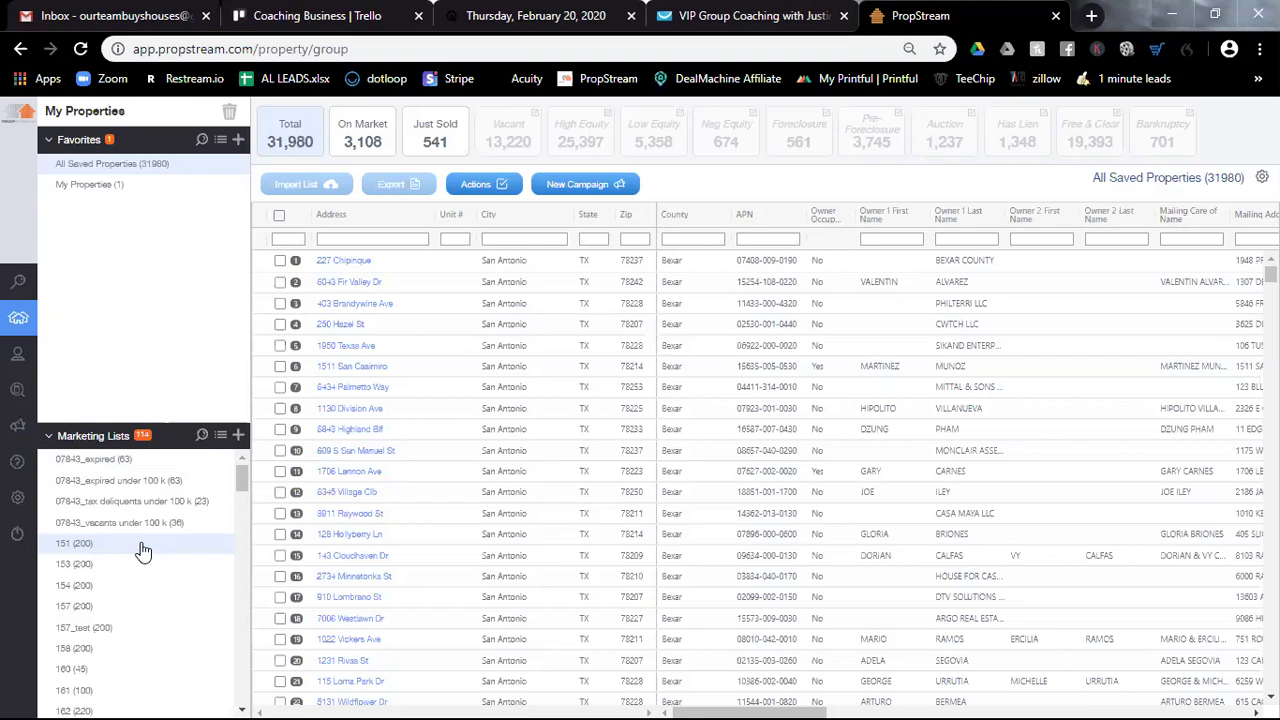
{"action": "left_click", "coordinate": [43, 285]}
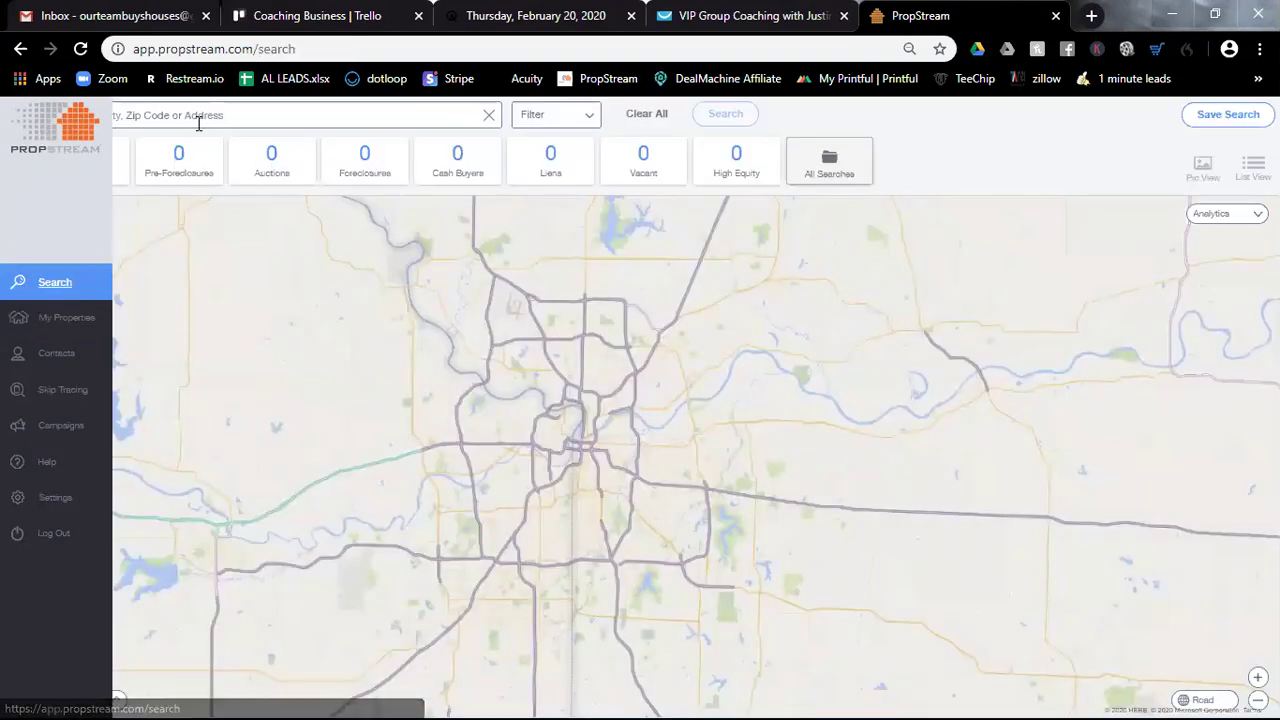
{"action": "left_click", "coordinate": [198, 115]}
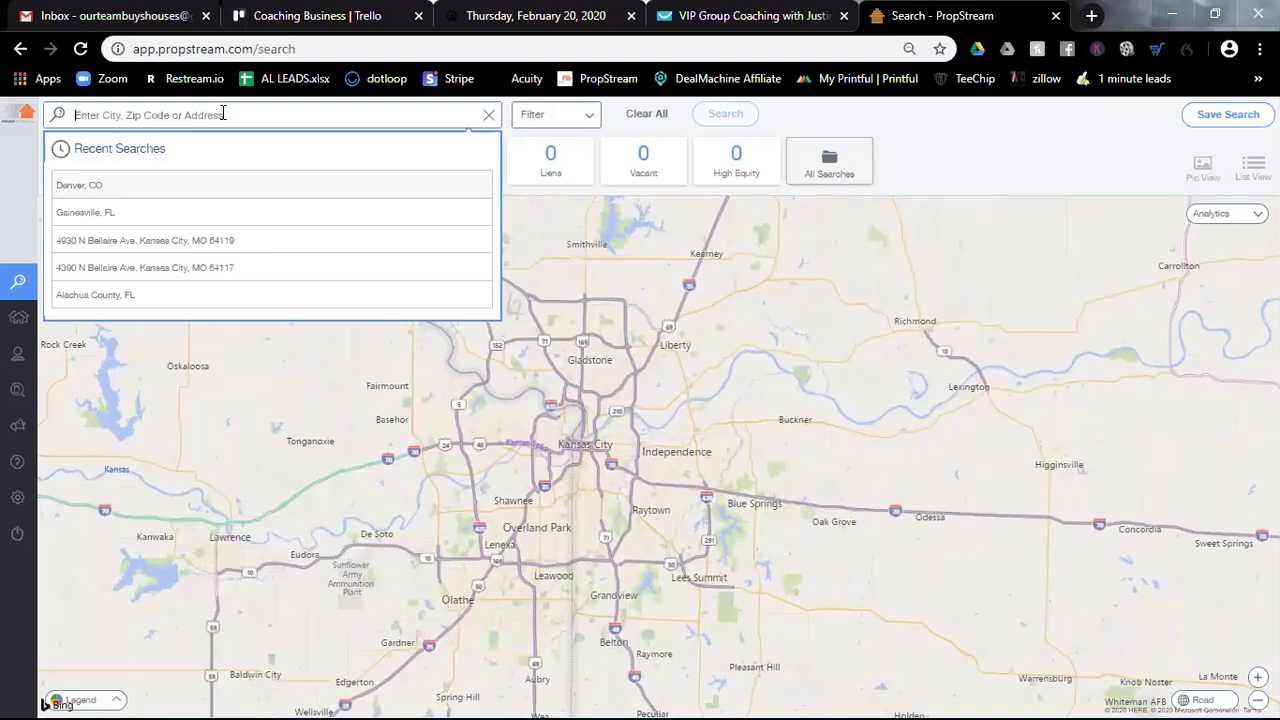
{"action": "type", "text": "77077"}
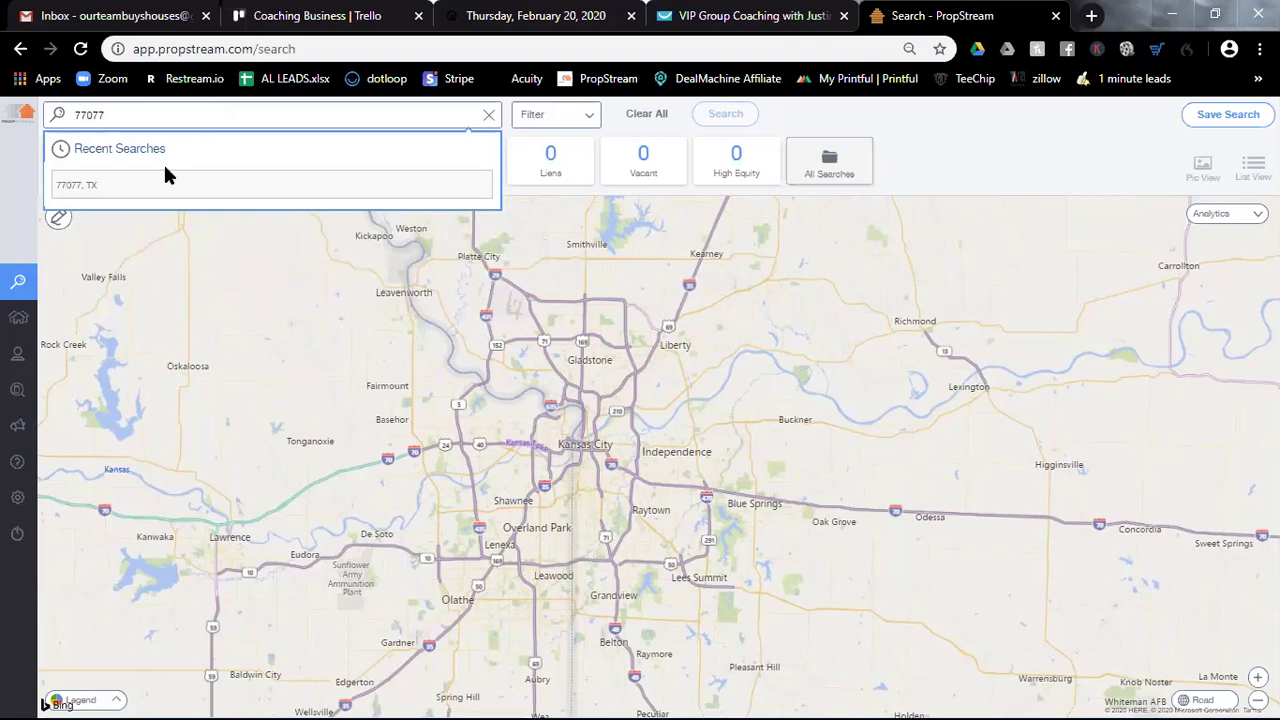
{"action": "left_click", "coordinate": [141, 186]}
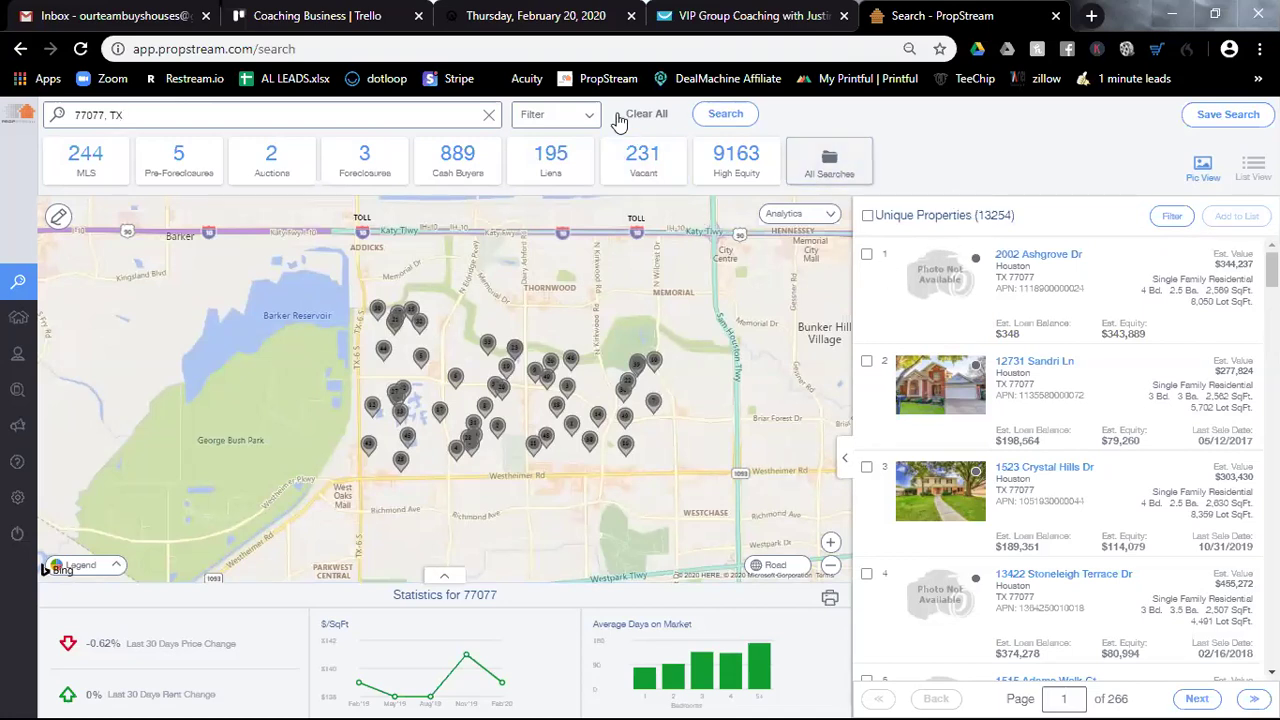
Filter the 77077, TX search with the Failed Listings quick list choice.
{"action": "left_click", "coordinate": [586, 121]}
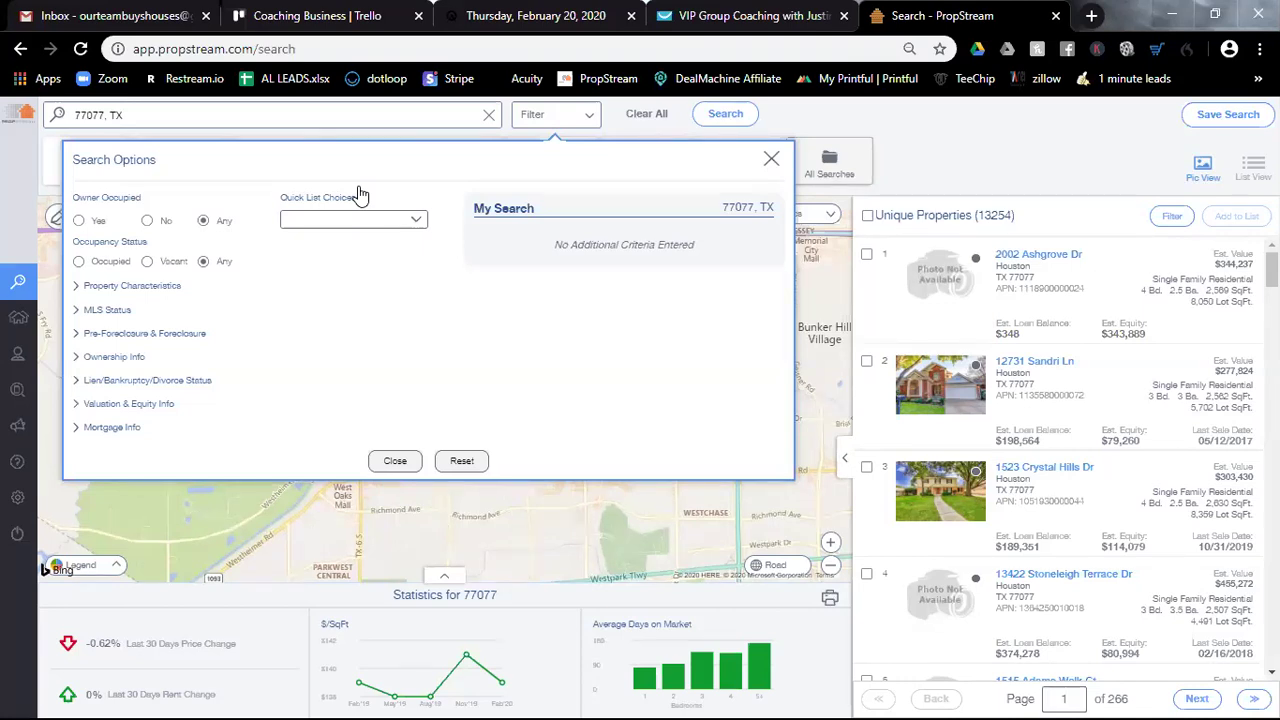
{"action": "left_click", "coordinate": [369, 221]}
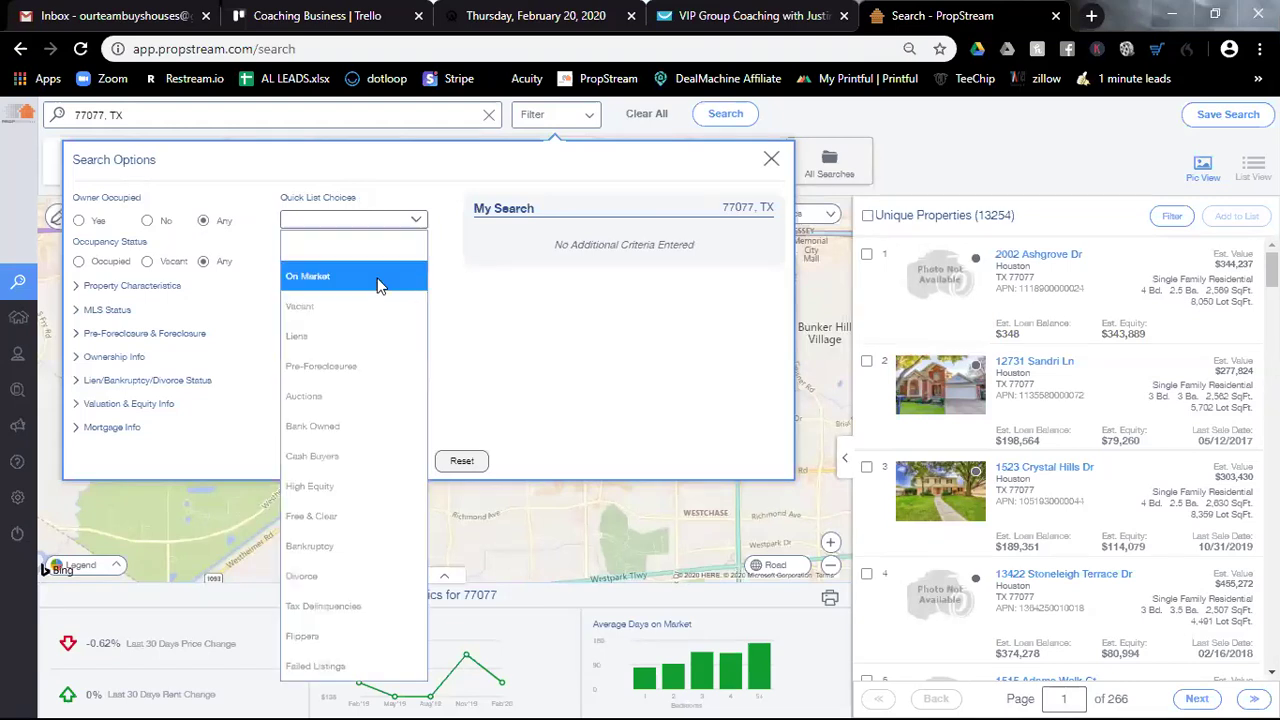
{"action": "left_click", "coordinate": [298, 667]}
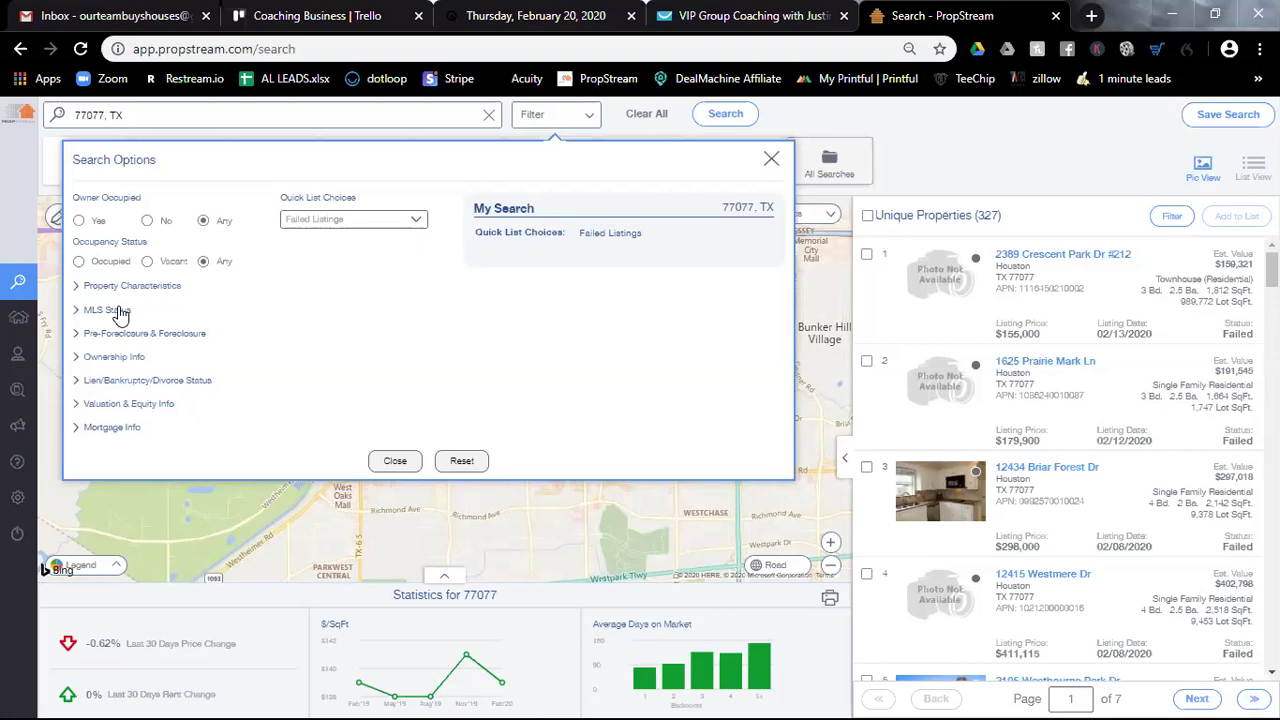
Try Notice of Default / Lis Pendens as an additional foreclosure status for the failed listings, and clear it again.
{"action": "left_click", "coordinate": [108, 382]}
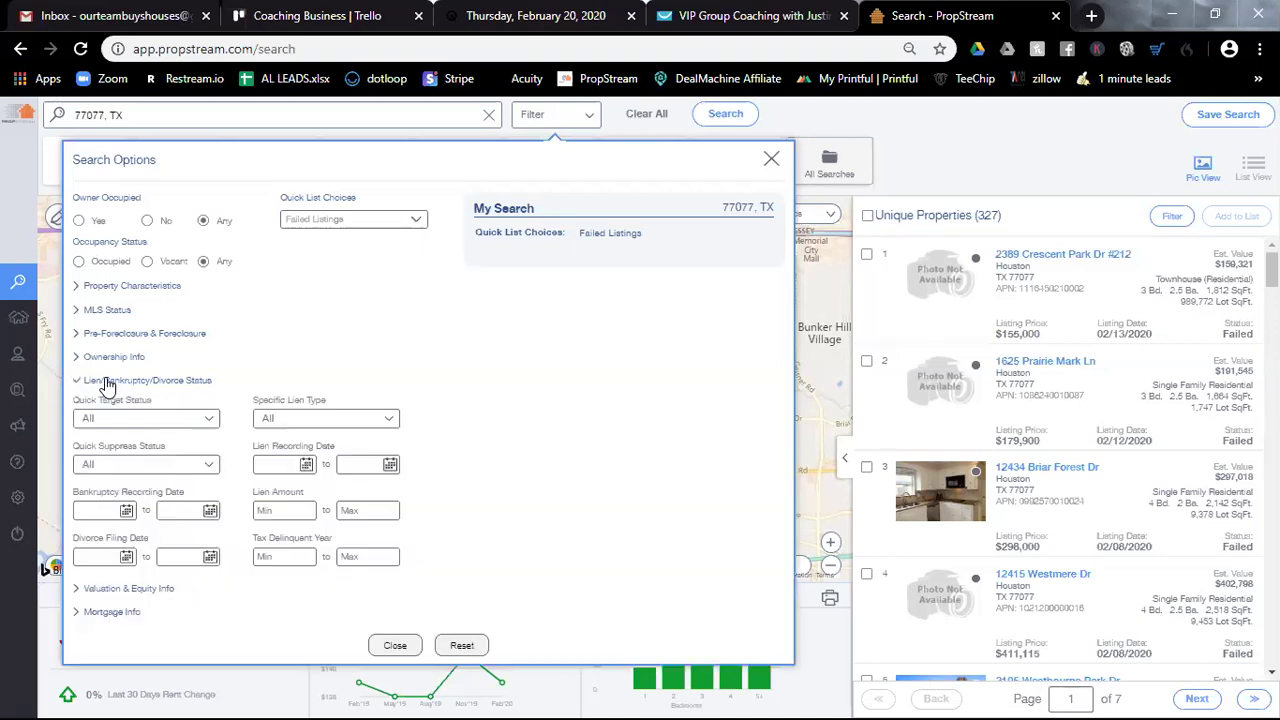
{"action": "left_click", "coordinate": [100, 382]}
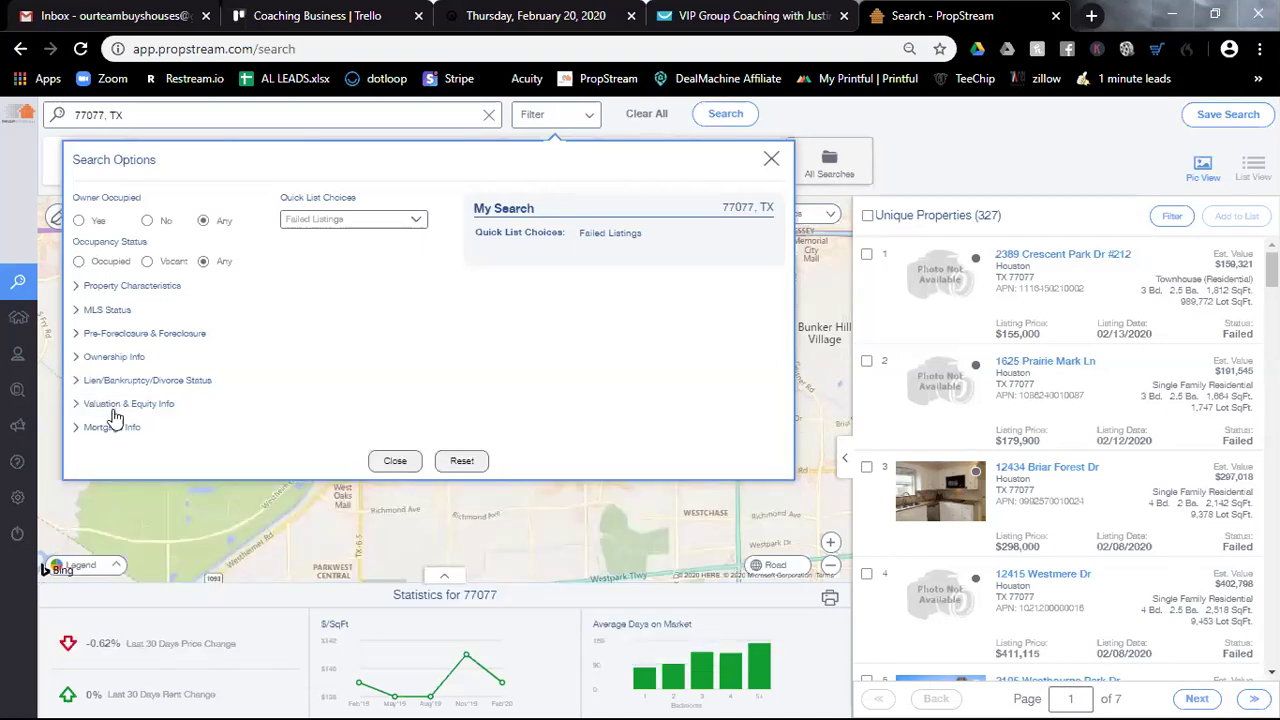
{"action": "left_click", "coordinate": [99, 338]}
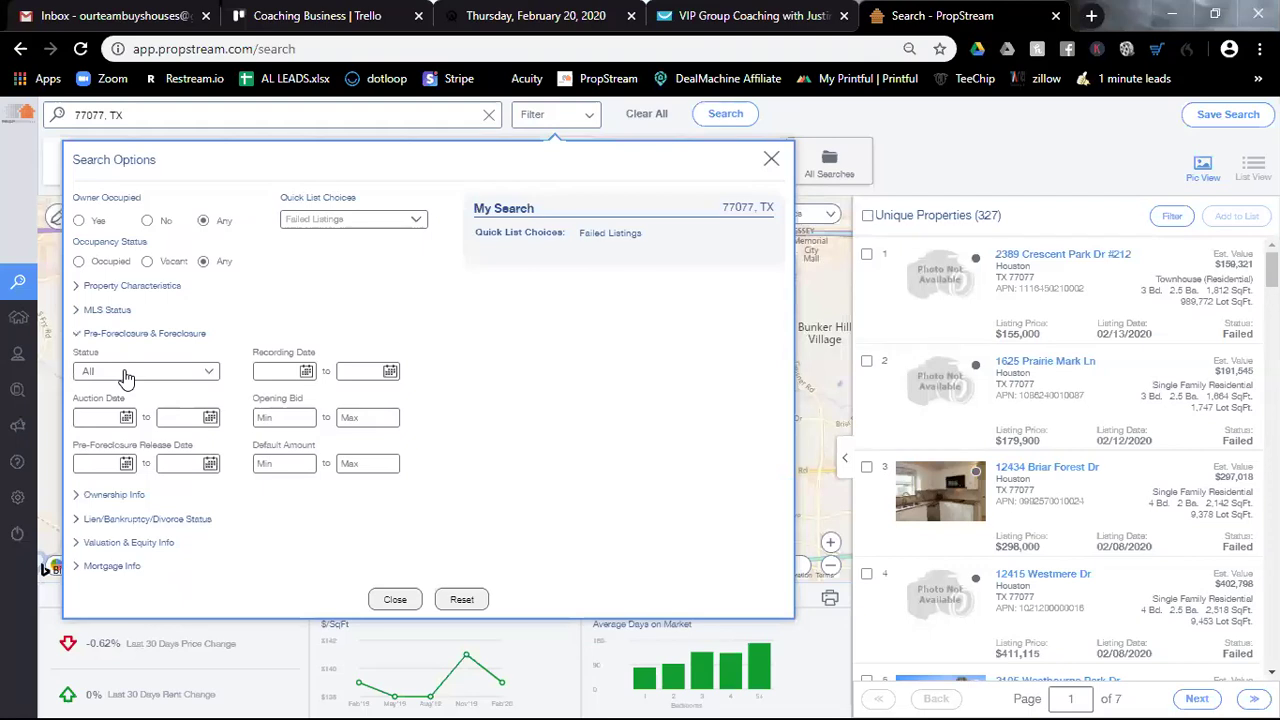
{"action": "left_click", "coordinate": [125, 376]}
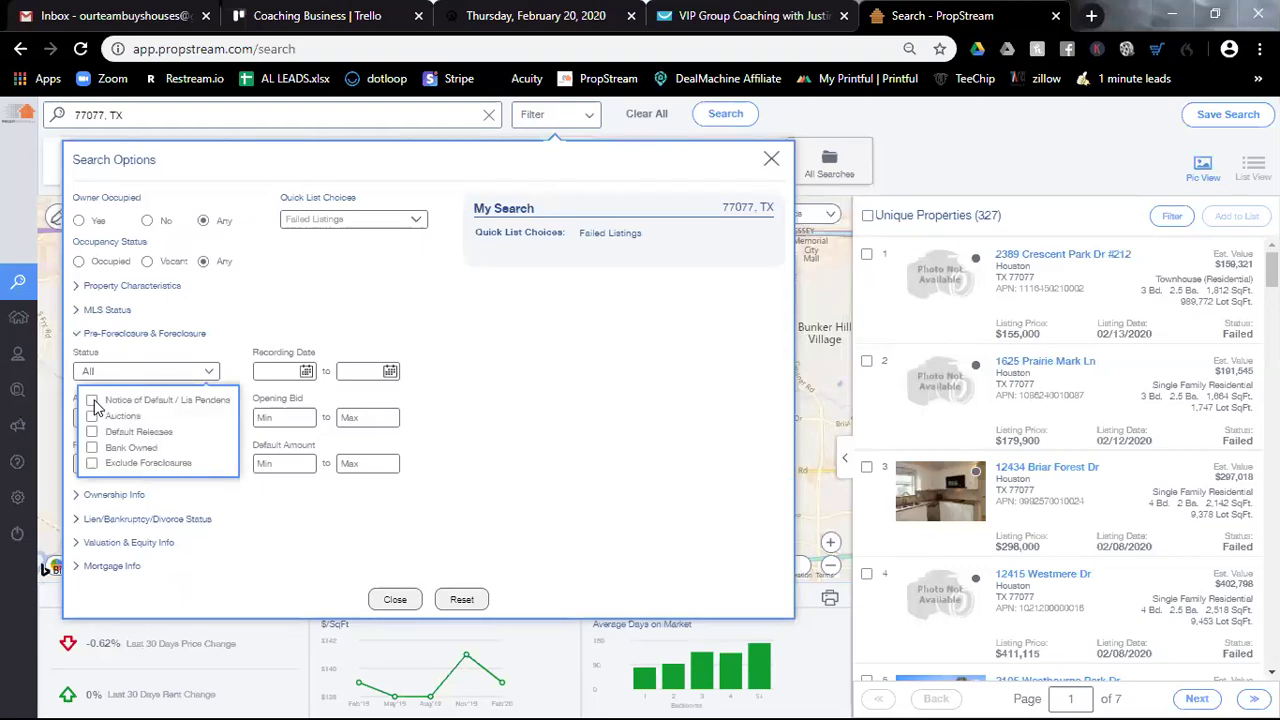
{"action": "left_click", "coordinate": [100, 401]}
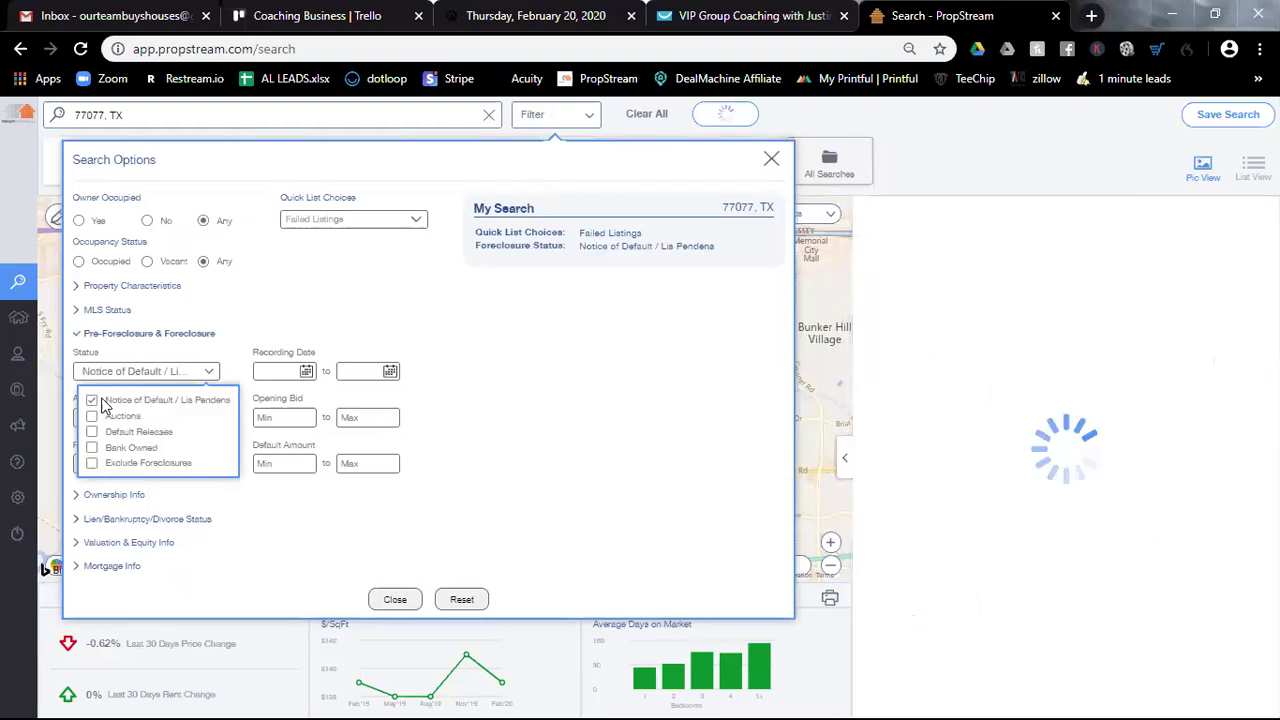
{"action": "left_click", "coordinate": [462, 355]}
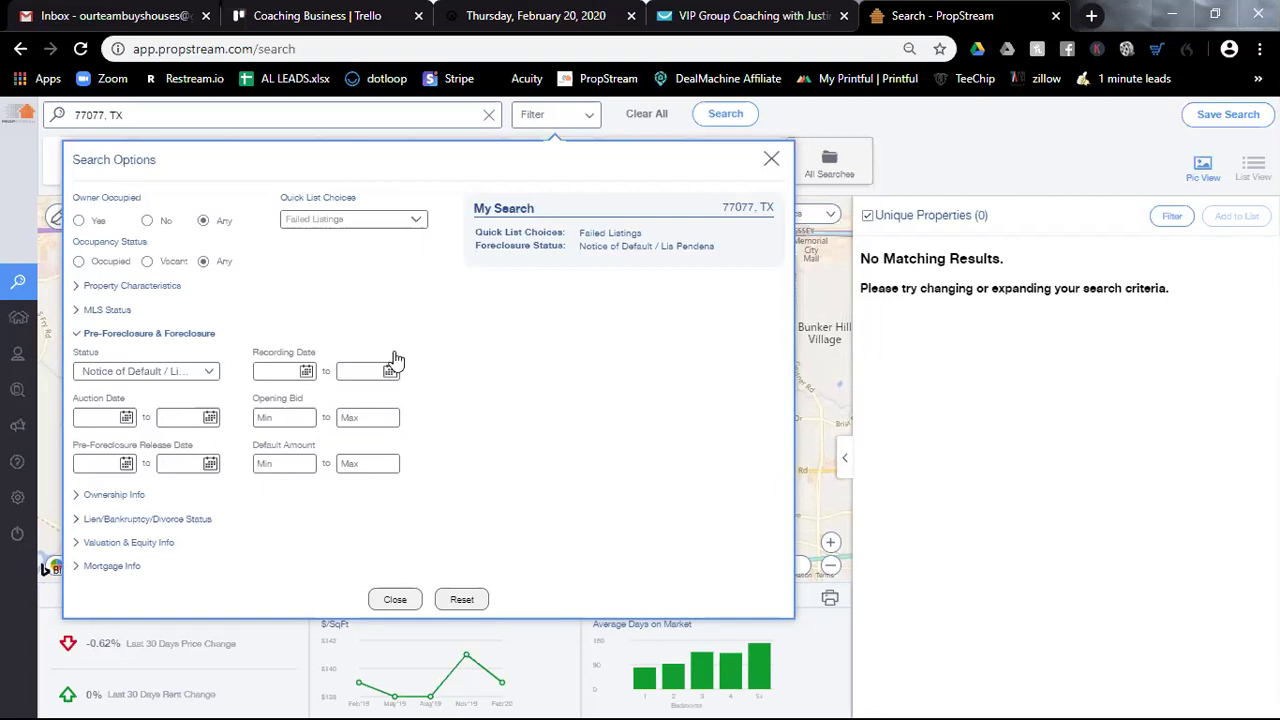
{"action": "left_click", "coordinate": [210, 374]}
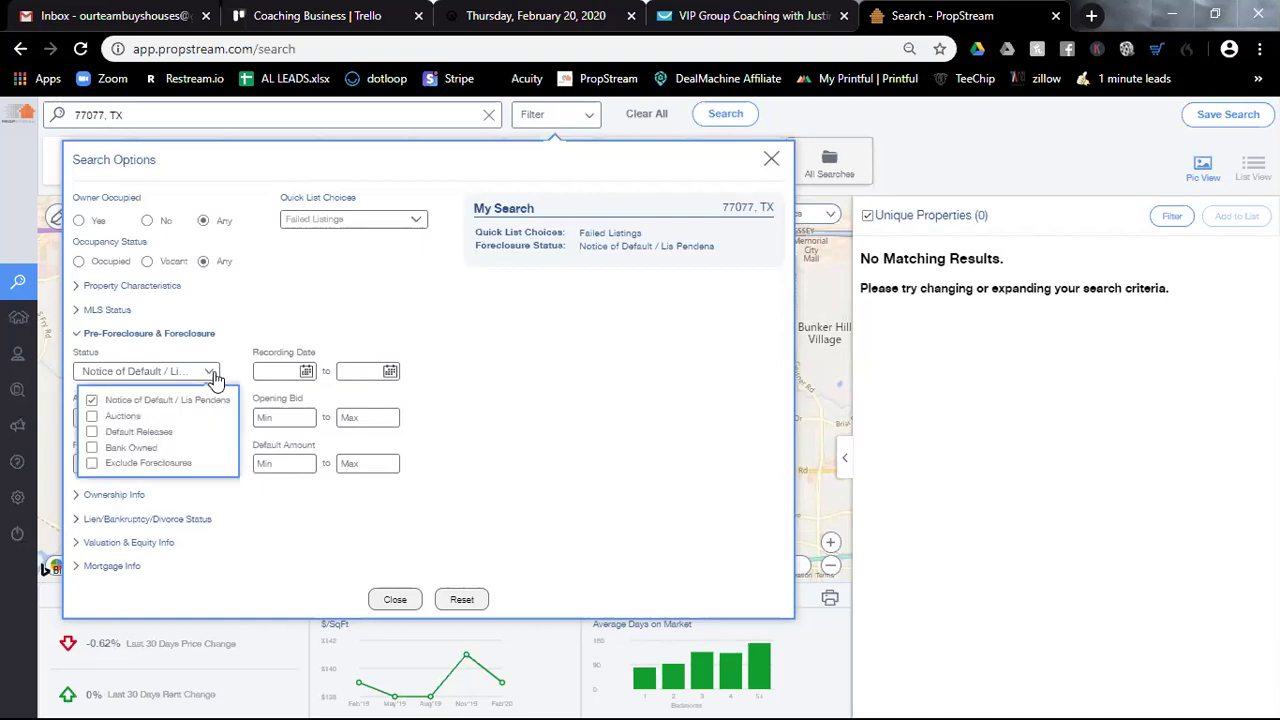
{"action": "left_click", "coordinate": [92, 401]}
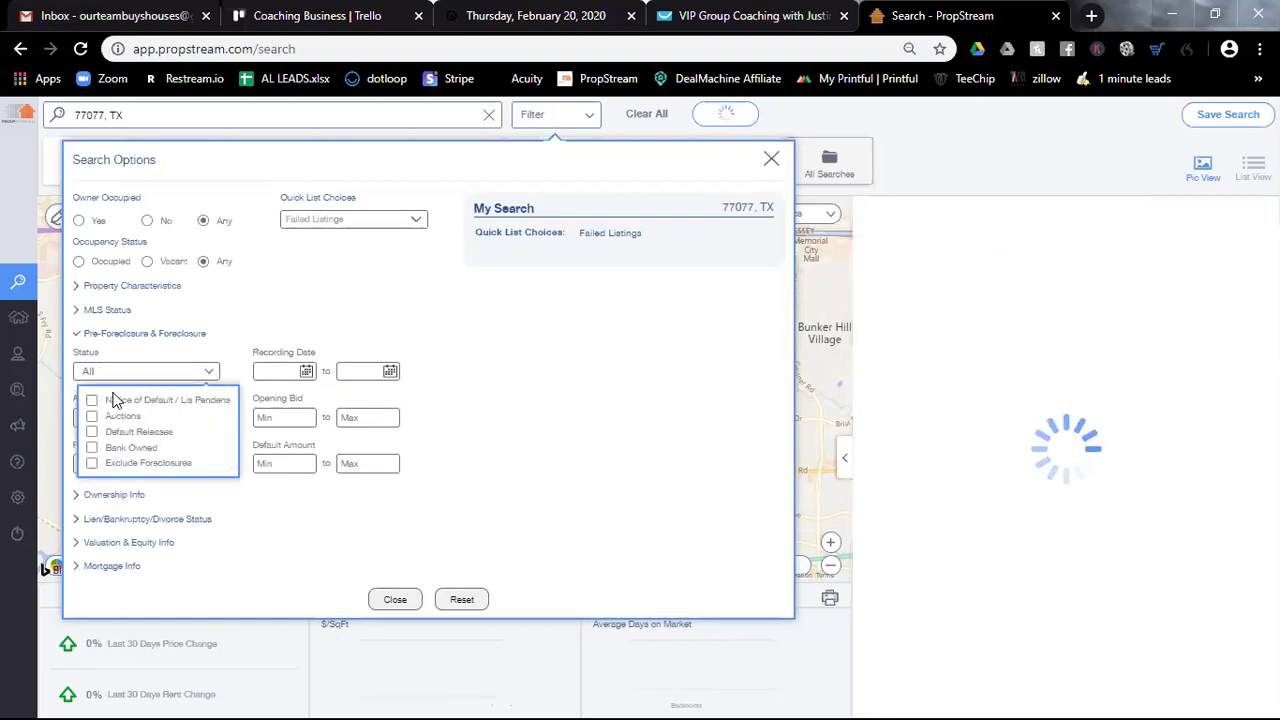
{"action": "left_click", "coordinate": [340, 325]}
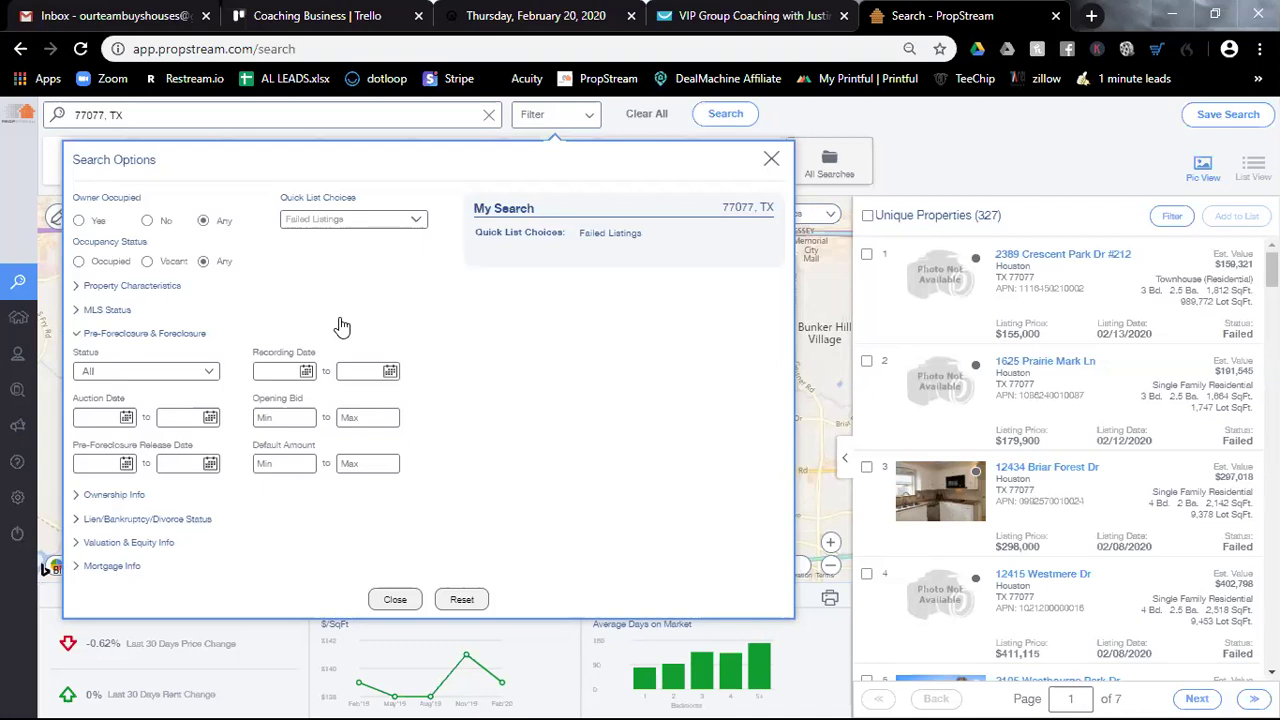
Limit the failed listings in 77077, TX to properties with Vacant occupancy status.
{"action": "left_click", "coordinate": [146, 263]}
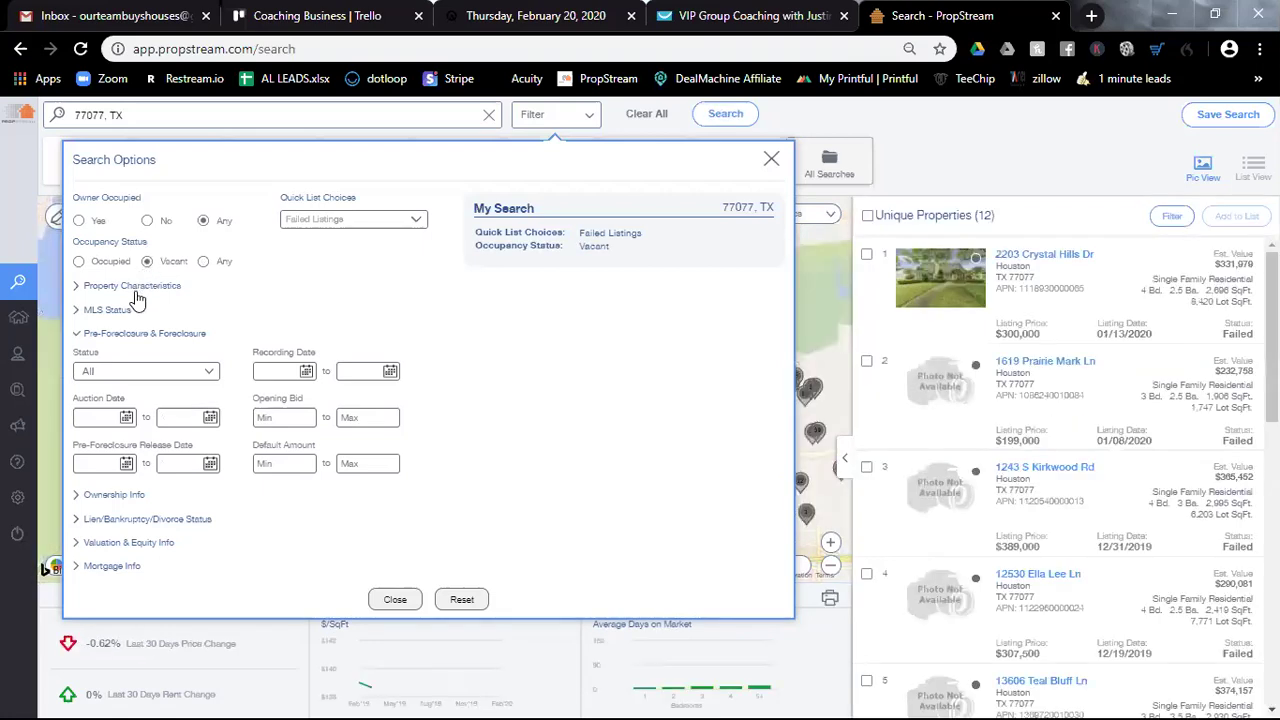
Try Single Family as an additional property type for the vacant failed listings, and clear it again.
{"action": "left_click", "coordinate": [118, 290]}
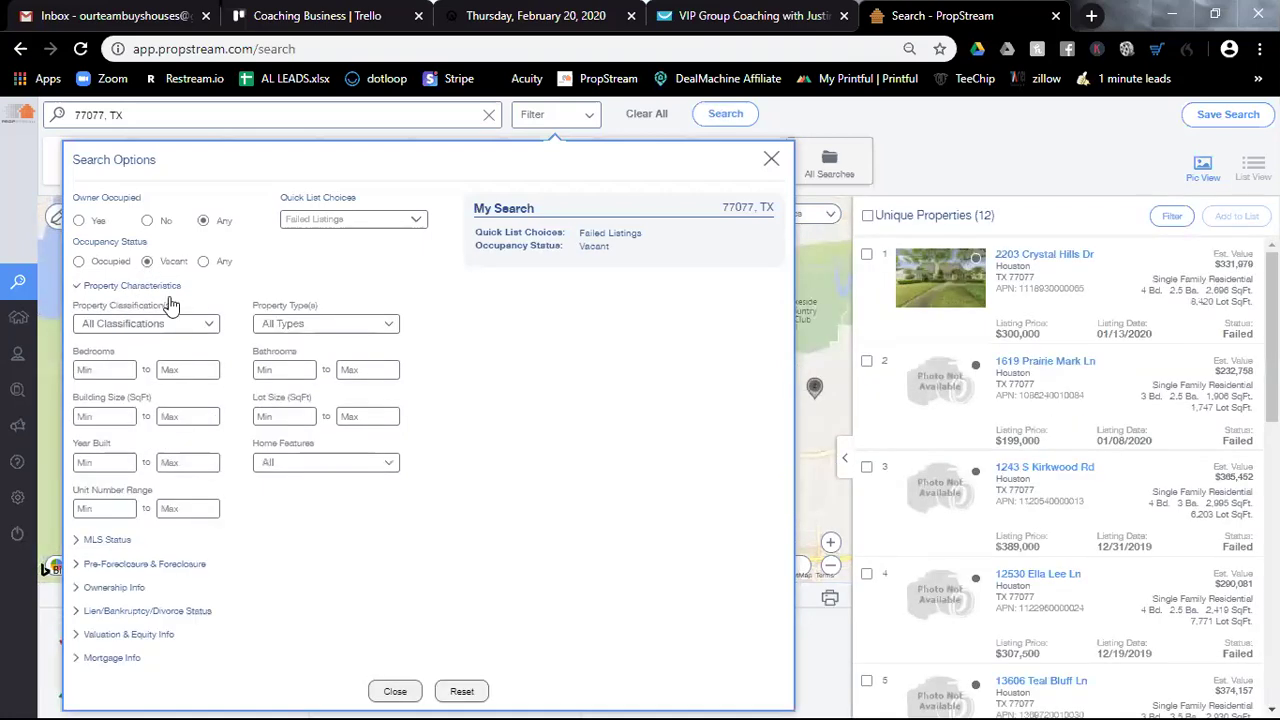
{"action": "left_click", "coordinate": [288, 328]}
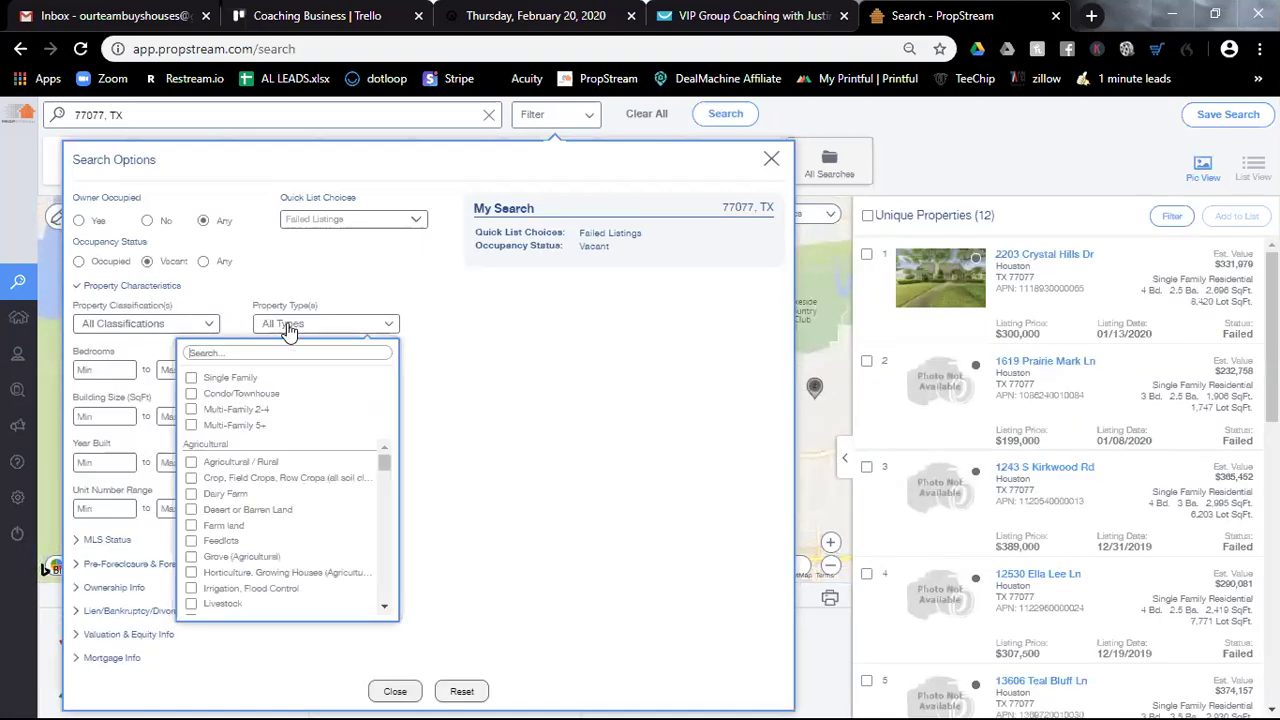
{"action": "left_click", "coordinate": [242, 376]}
{"action": "left_click", "coordinate": [517, 338]}
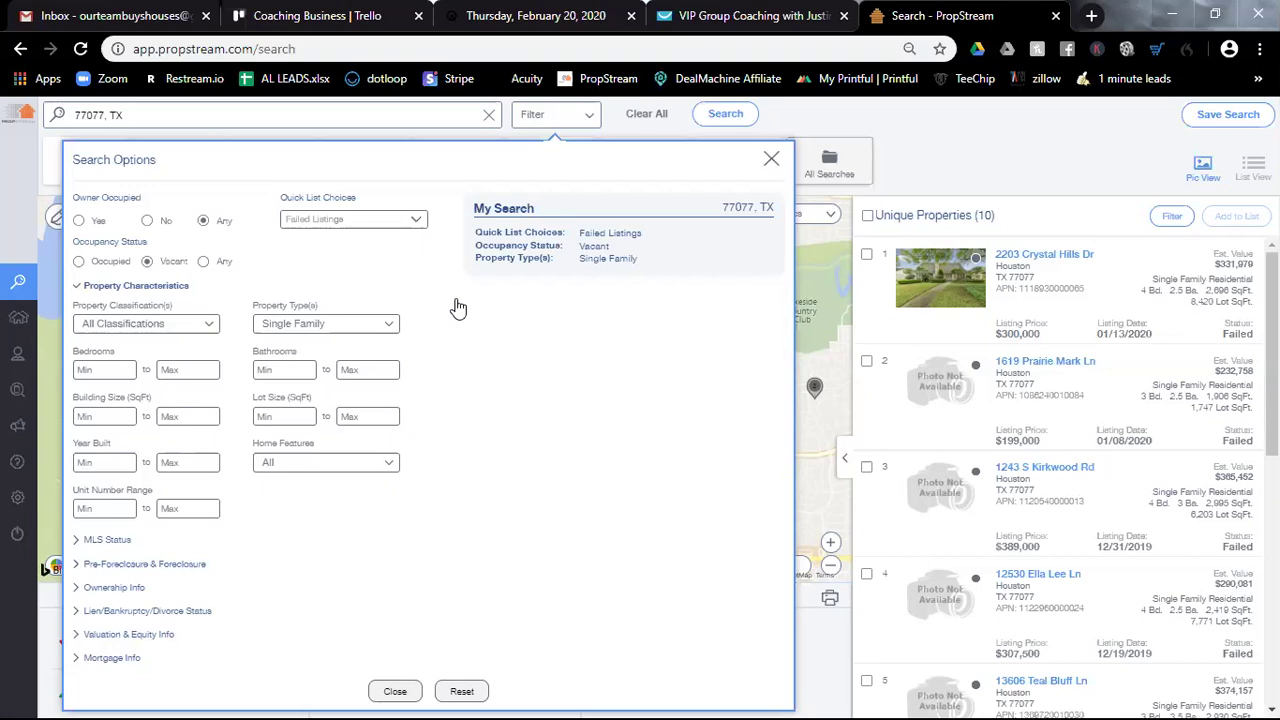
{"action": "left_click", "coordinate": [320, 327]}
{"action": "left_click", "coordinate": [193, 380]}
{"action": "left_click", "coordinate": [648, 348]}
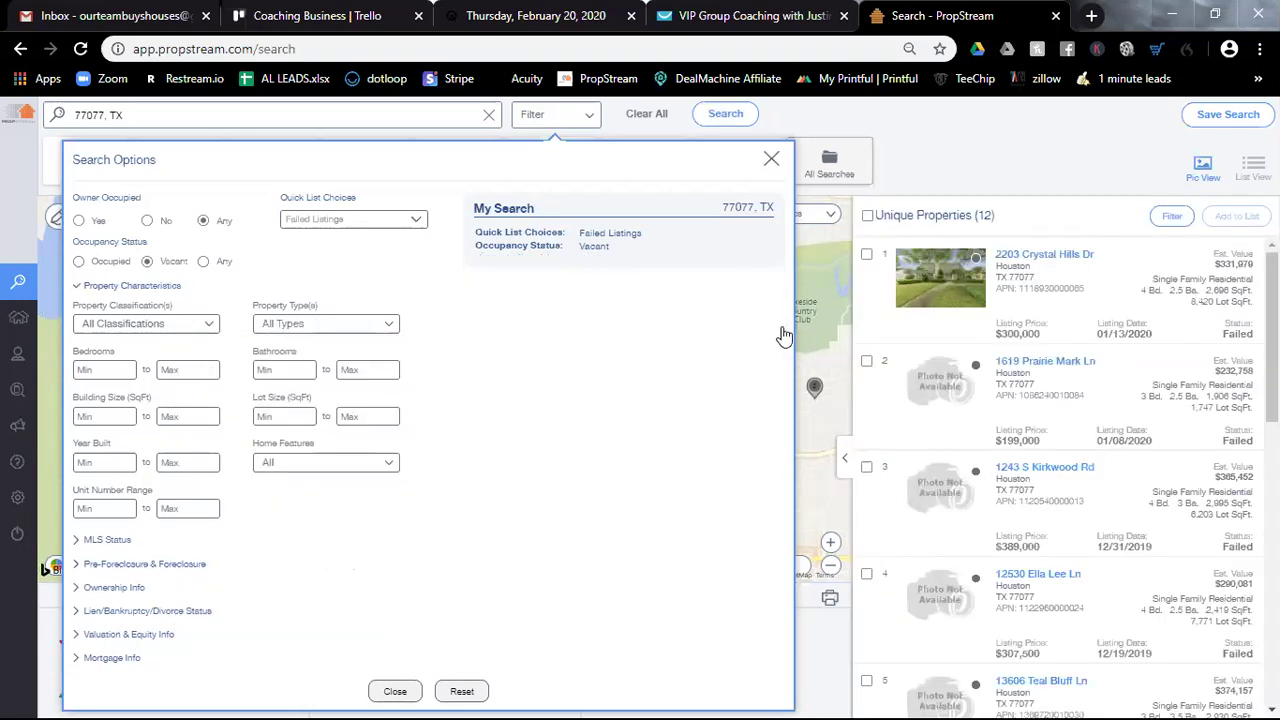
Review the list of vacant failed listings in 77077, TX and close the search options.
{"action": "scroll", "coordinate": [1270, 300], "scroll_direction": "down", "scroll_amount": 1}
{"action": "scroll", "coordinate": [1270, 300], "scroll_direction": "down", "scroll_amount": 4}
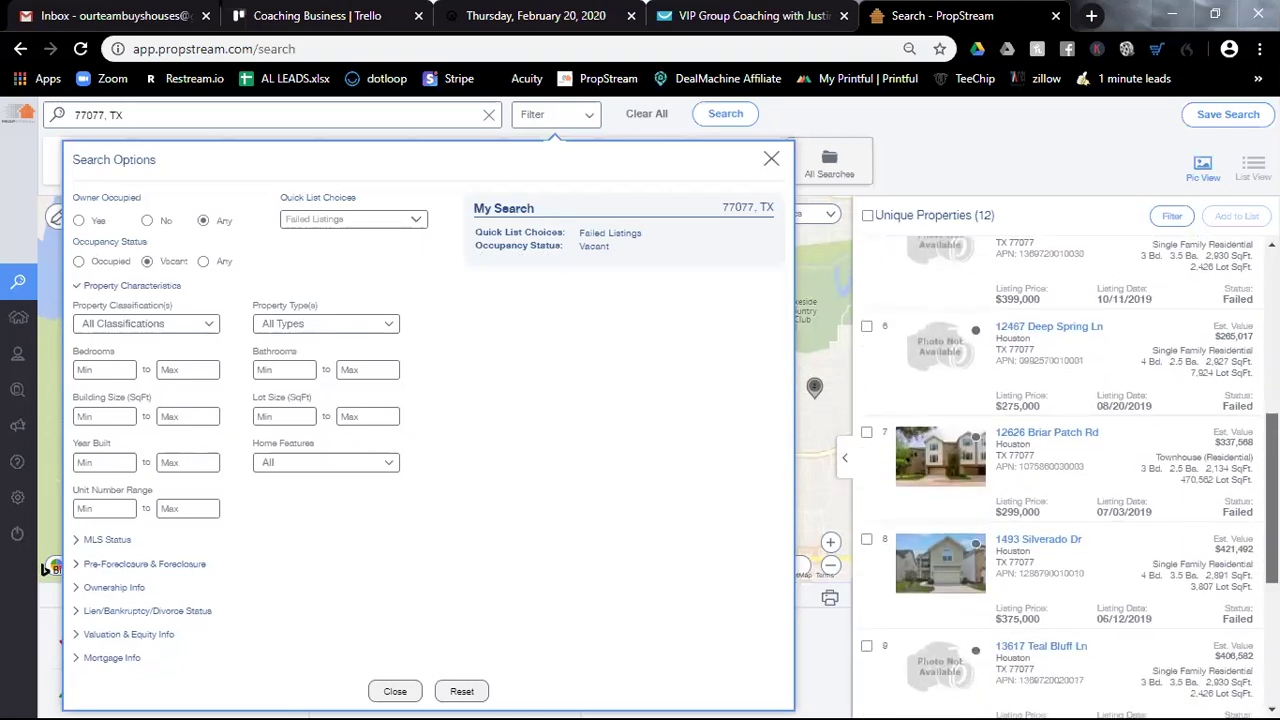
{"action": "scroll", "coordinate": [1070, 478], "scroll_direction": "down", "scroll_amount": 1}
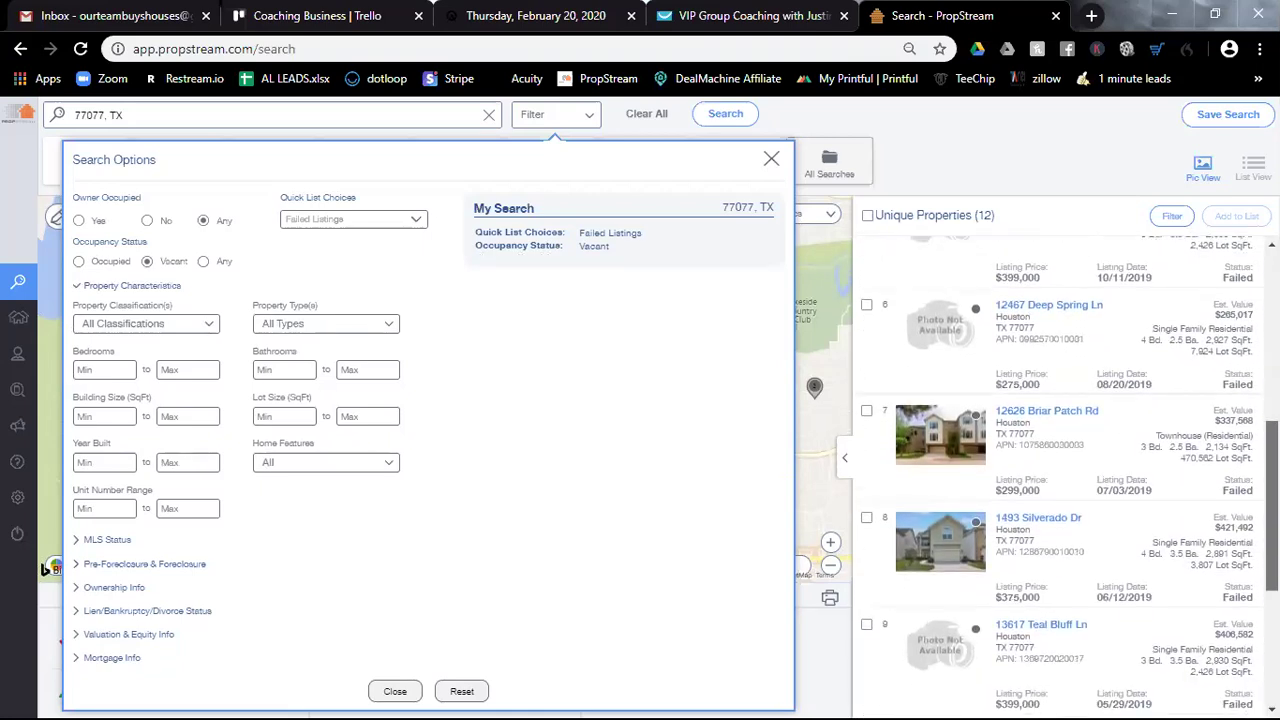
{"action": "scroll", "coordinate": [1069, 478], "scroll_direction": "down", "scroll_amount": 1}
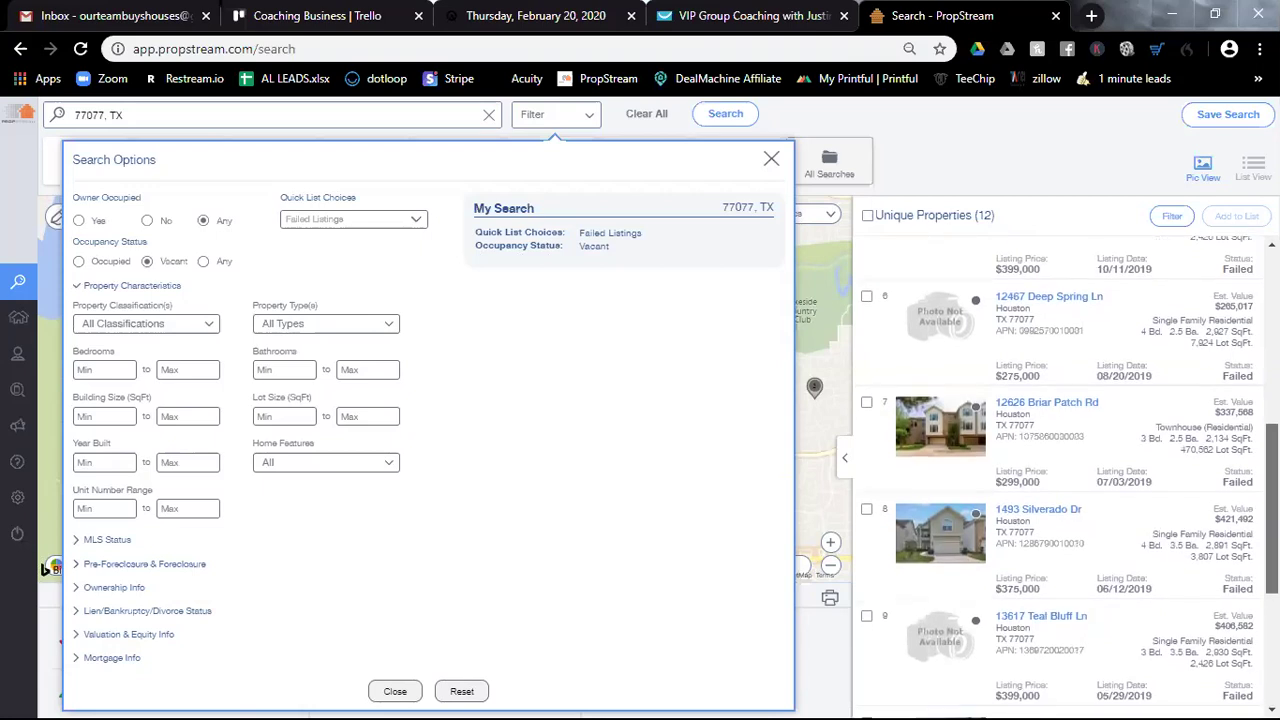
{"action": "scroll", "coordinate": [1069, 478], "scroll_direction": "down", "scroll_amount": 3}
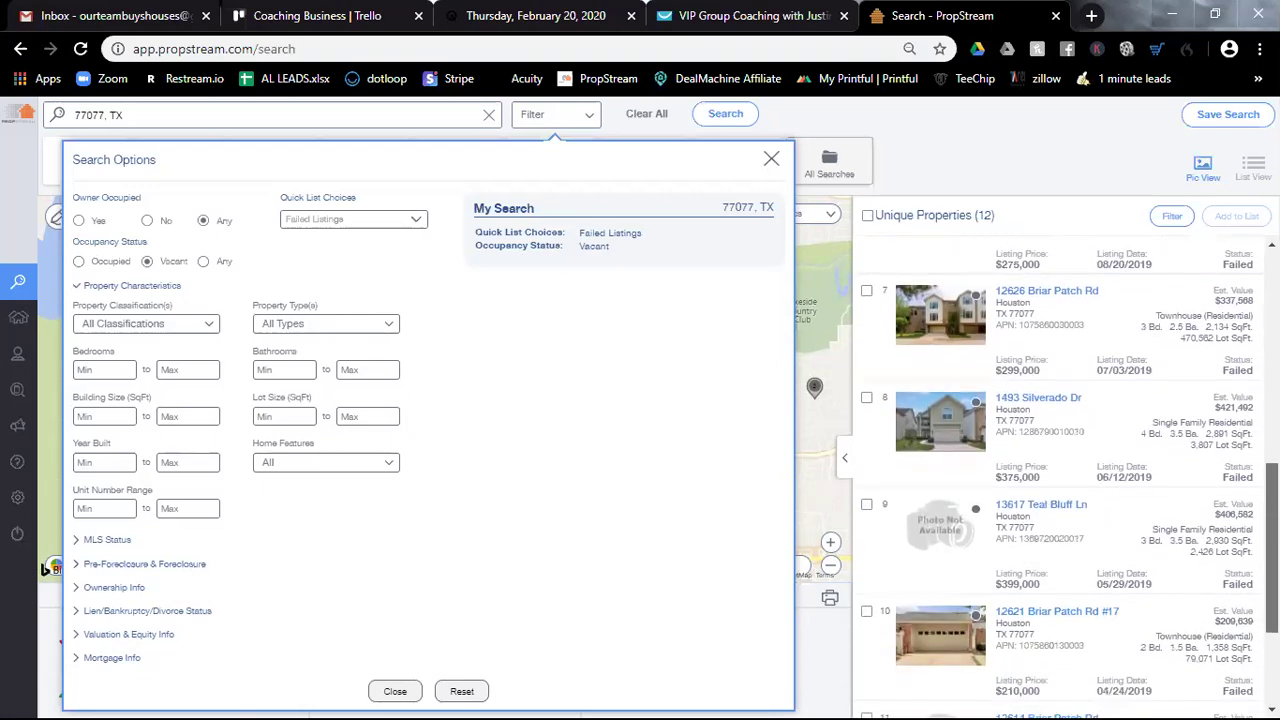
{"action": "scroll", "coordinate": [1069, 478], "scroll_direction": "down", "scroll_amount": 1}
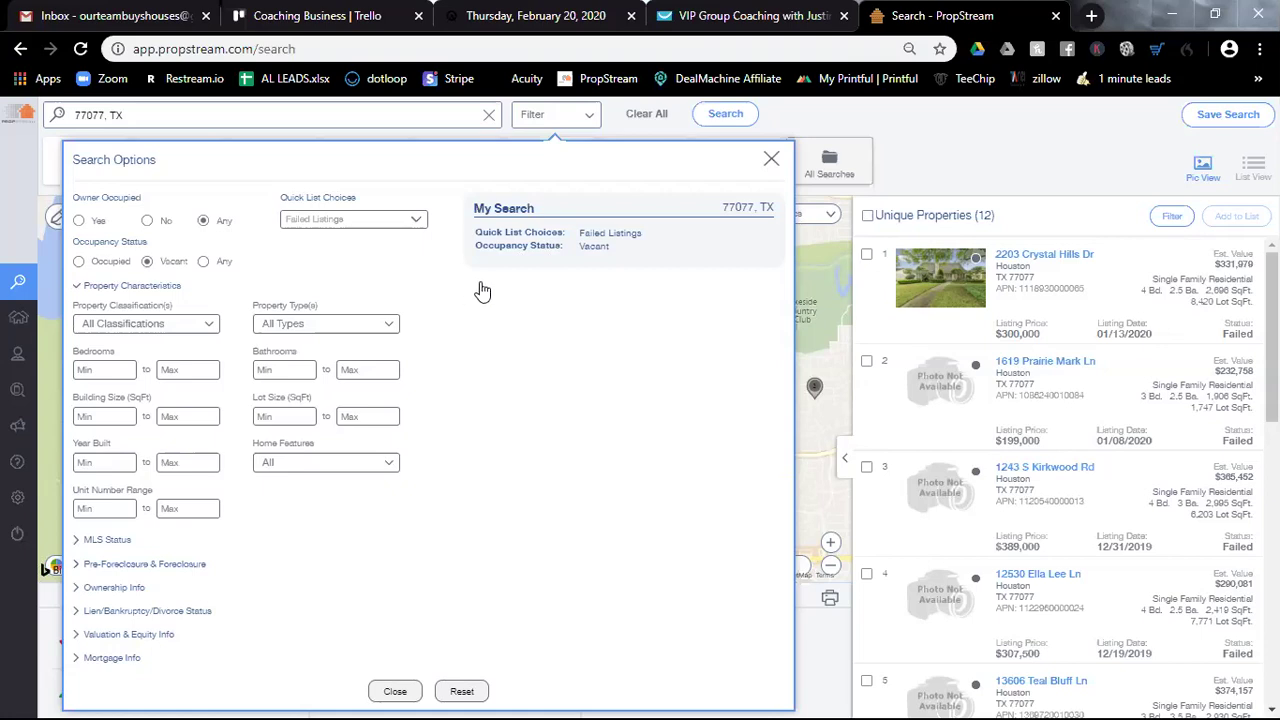
{"action": "left_click", "coordinate": [772, 161]}
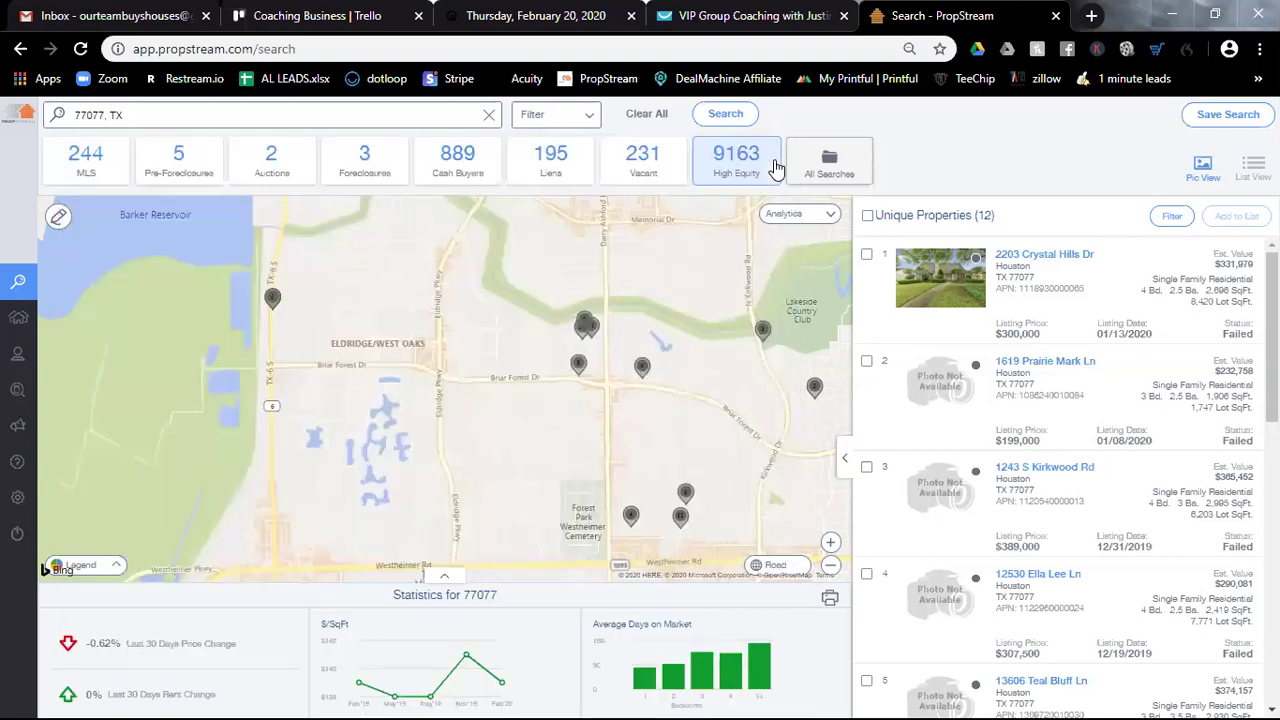
{"action": "left_click", "coordinate": [450, 116]}
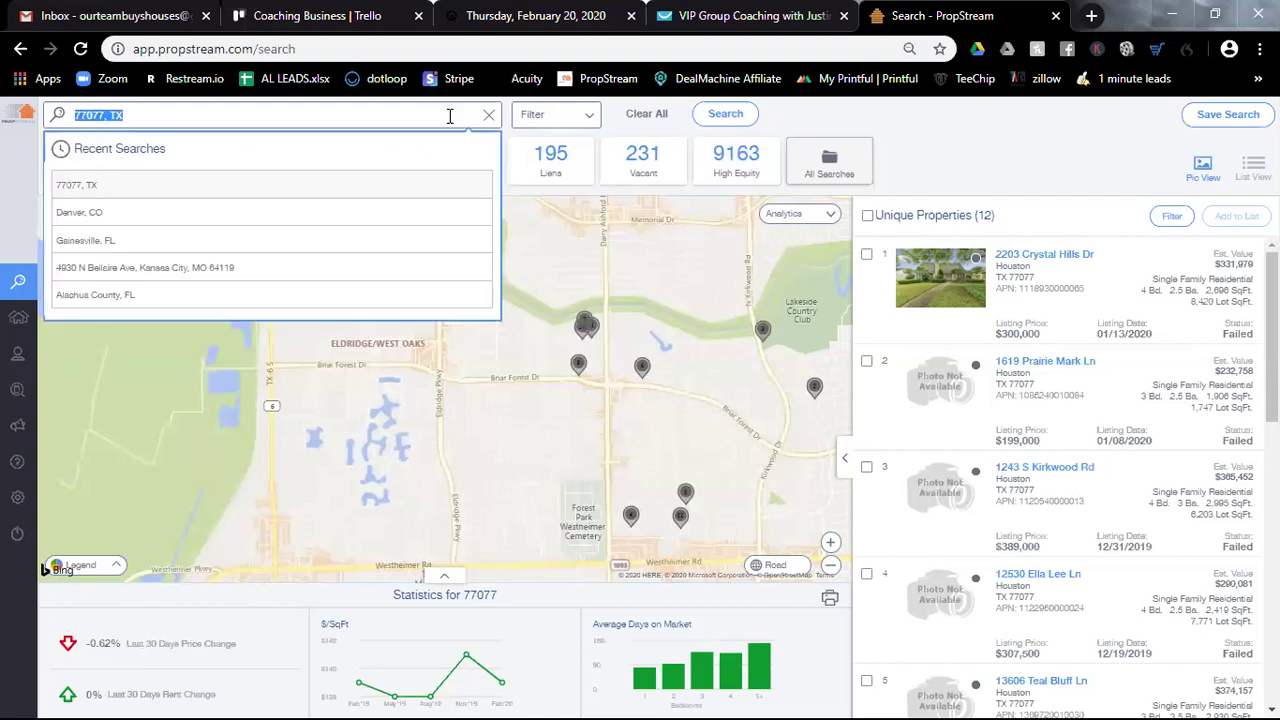
{"action": "left_click", "coordinate": [450, 116]}
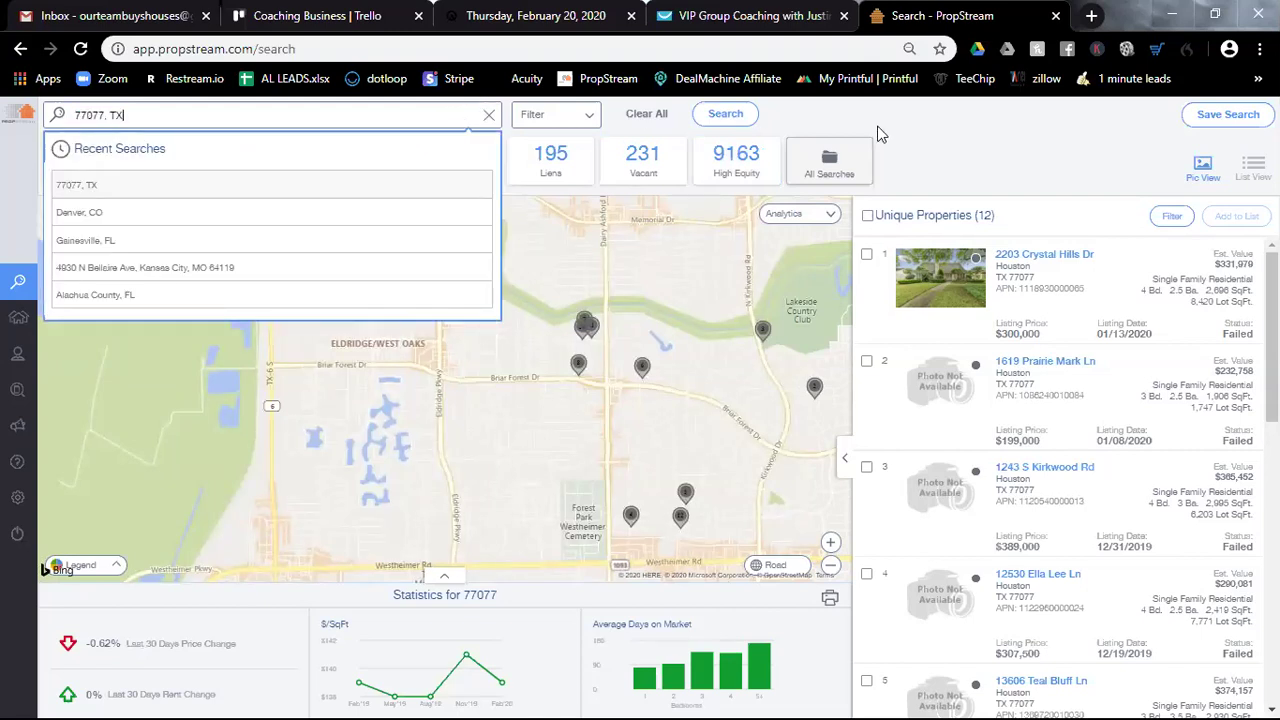
{"action": "left_click", "coordinate": [920, 127]}
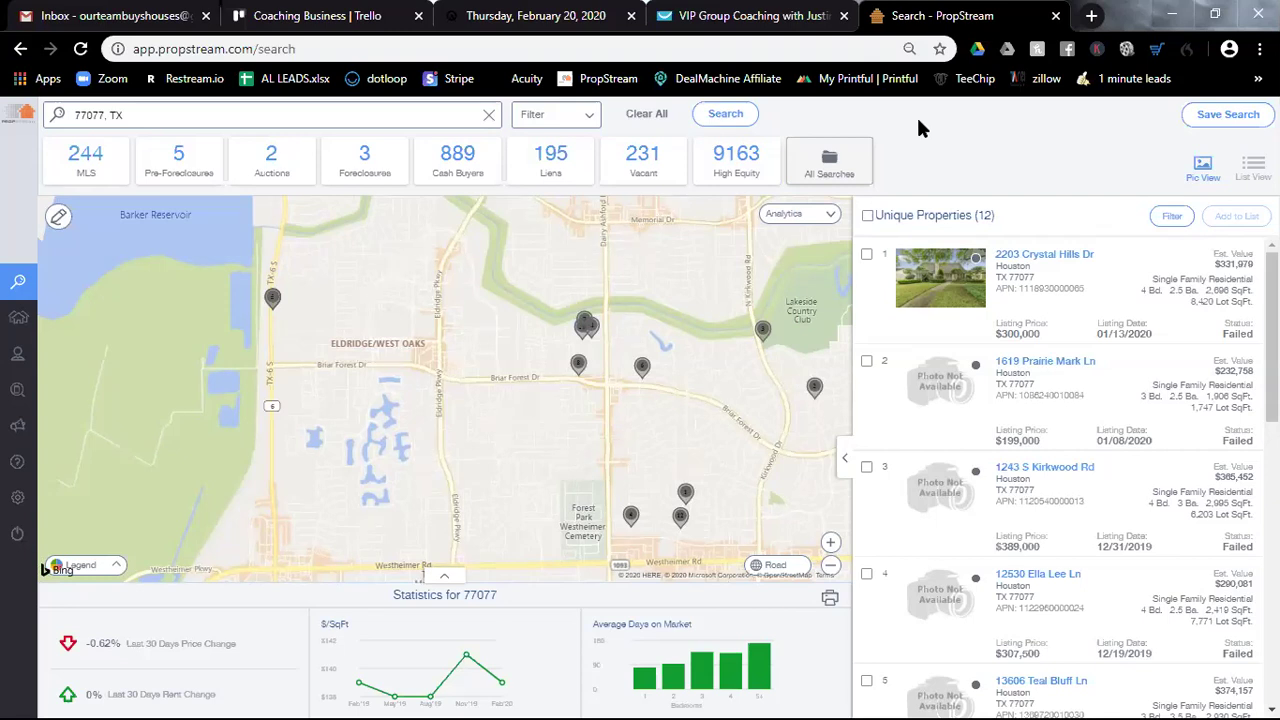
Change the quick list choice for the vacant 77077, TX properties to On Market.
{"action": "left_click", "coordinate": [533, 122]}
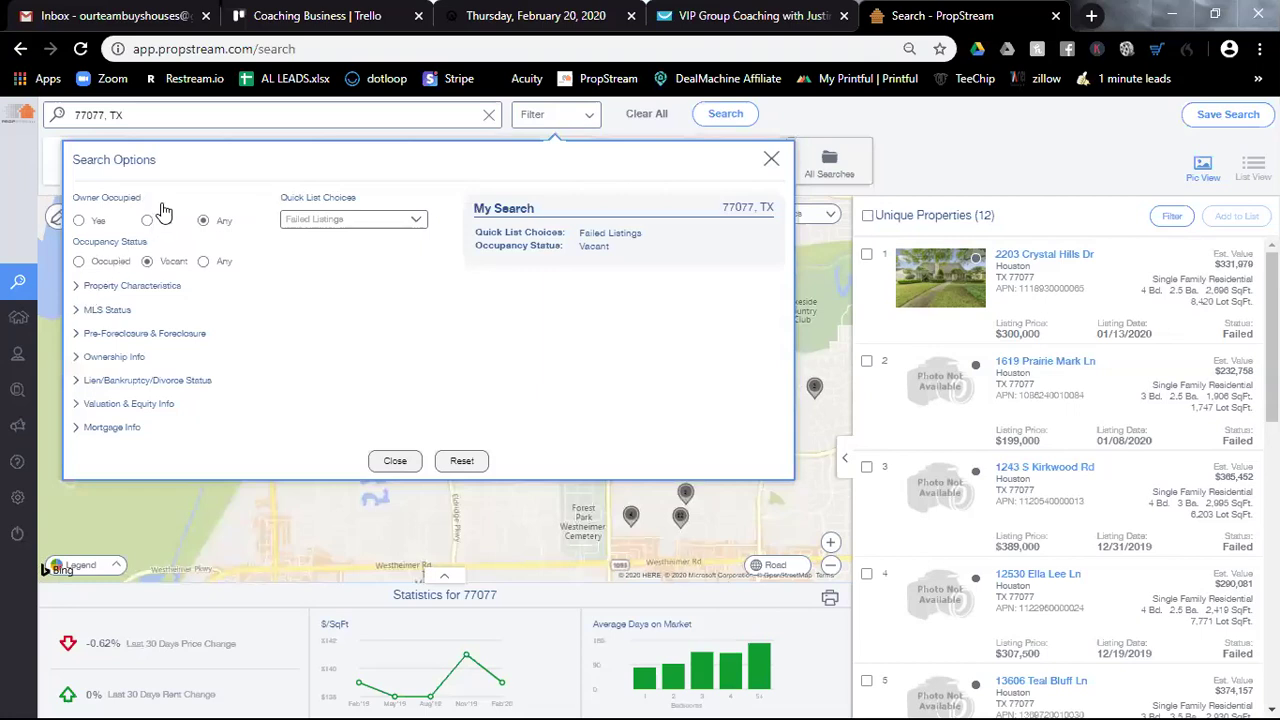
{"action": "left_click", "coordinate": [337, 222]}
{"action": "left_click", "coordinate": [309, 275]}
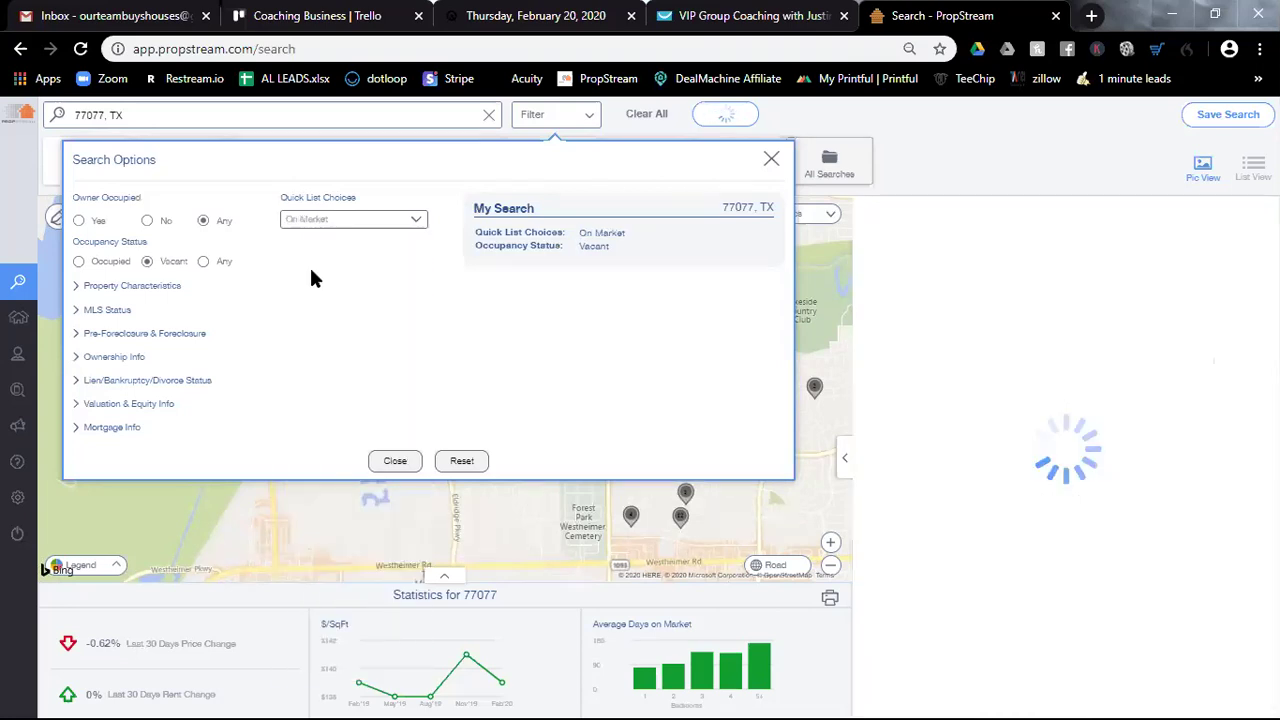
Set the maximum days on market to 160 and On Market to Yes in the MLS status filters, and close the search options.
{"action": "left_click", "coordinate": [95, 313]}
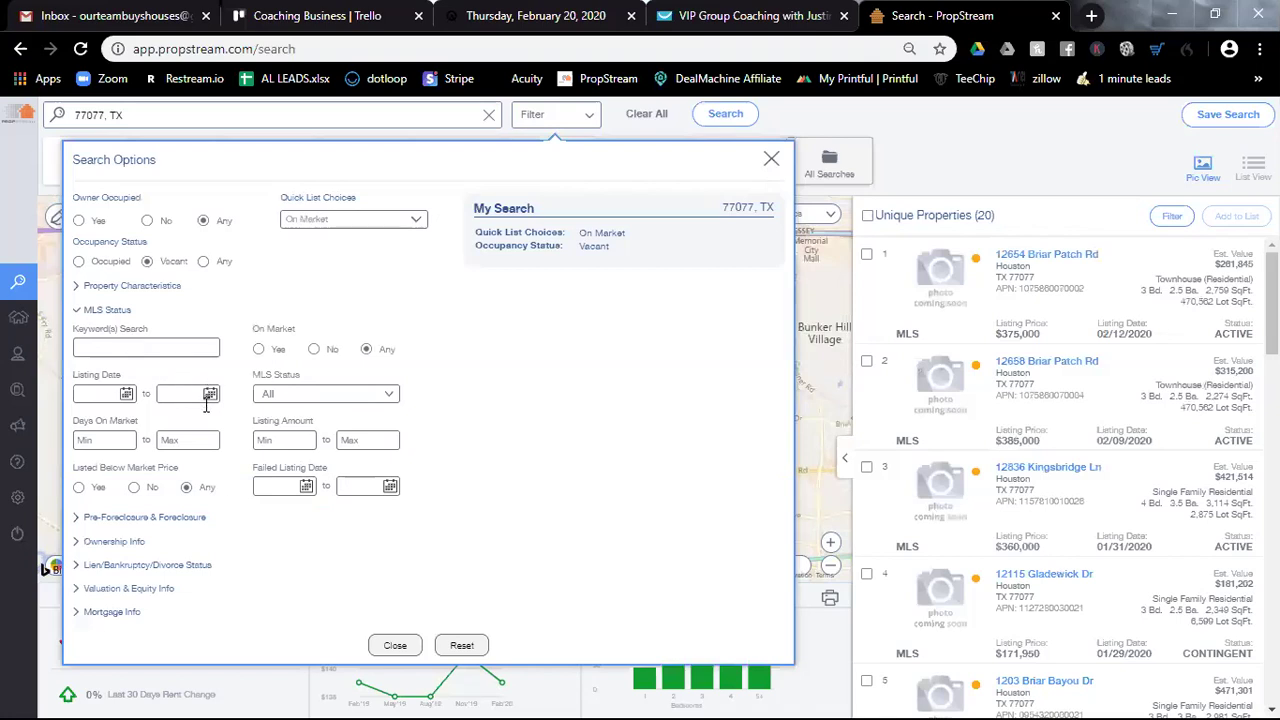
{"action": "left_click", "coordinate": [163, 440]}
{"action": "type", "text": "1"}
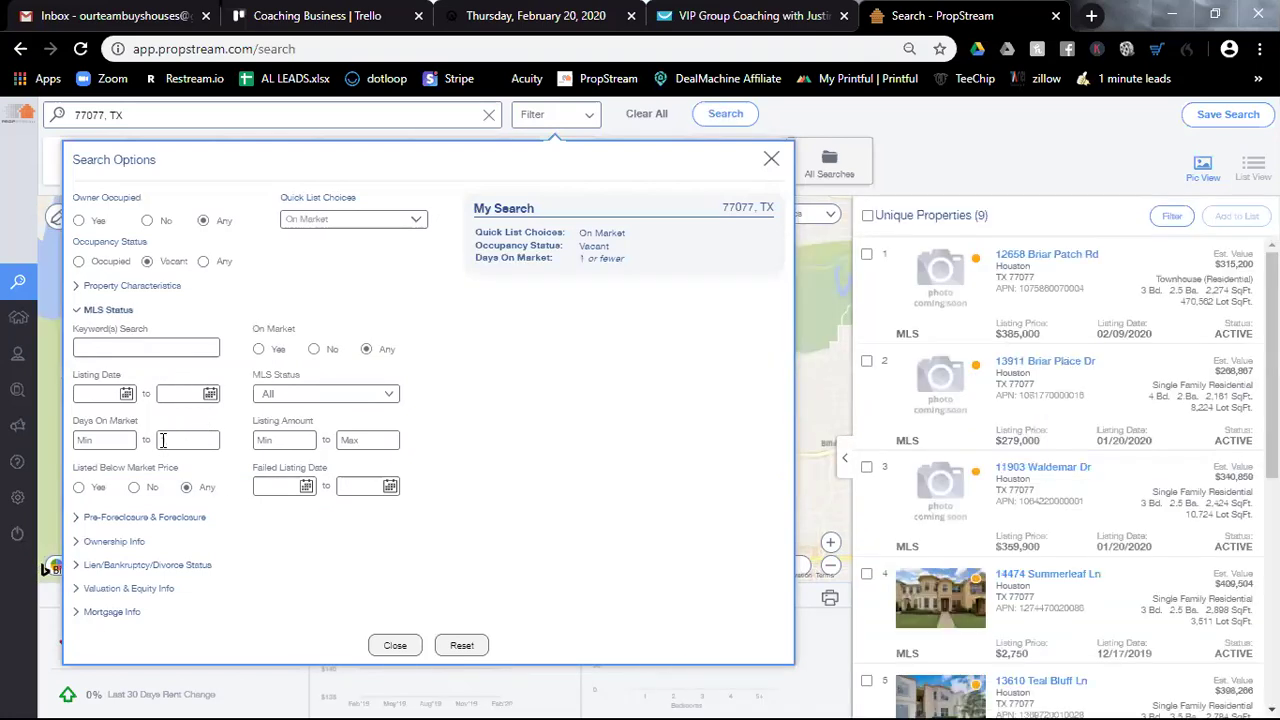
{"action": "type", "text": "60"}
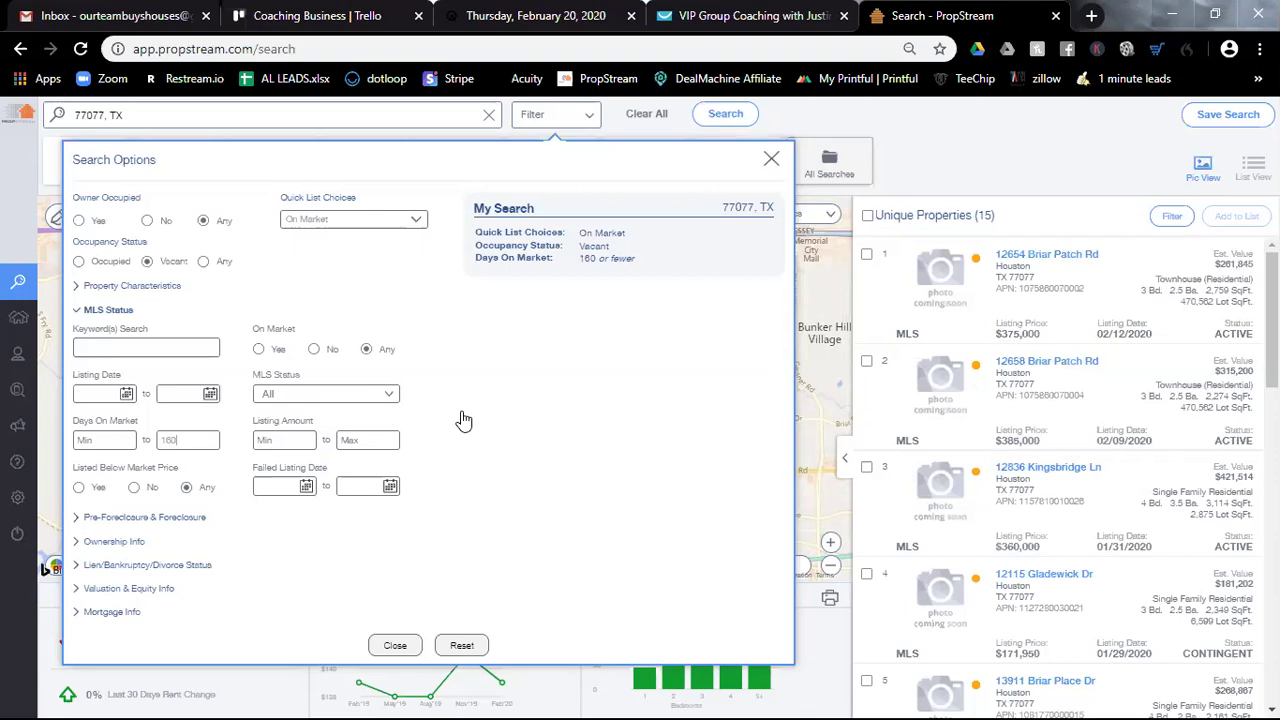
{"action": "left_click", "coordinate": [259, 349]}
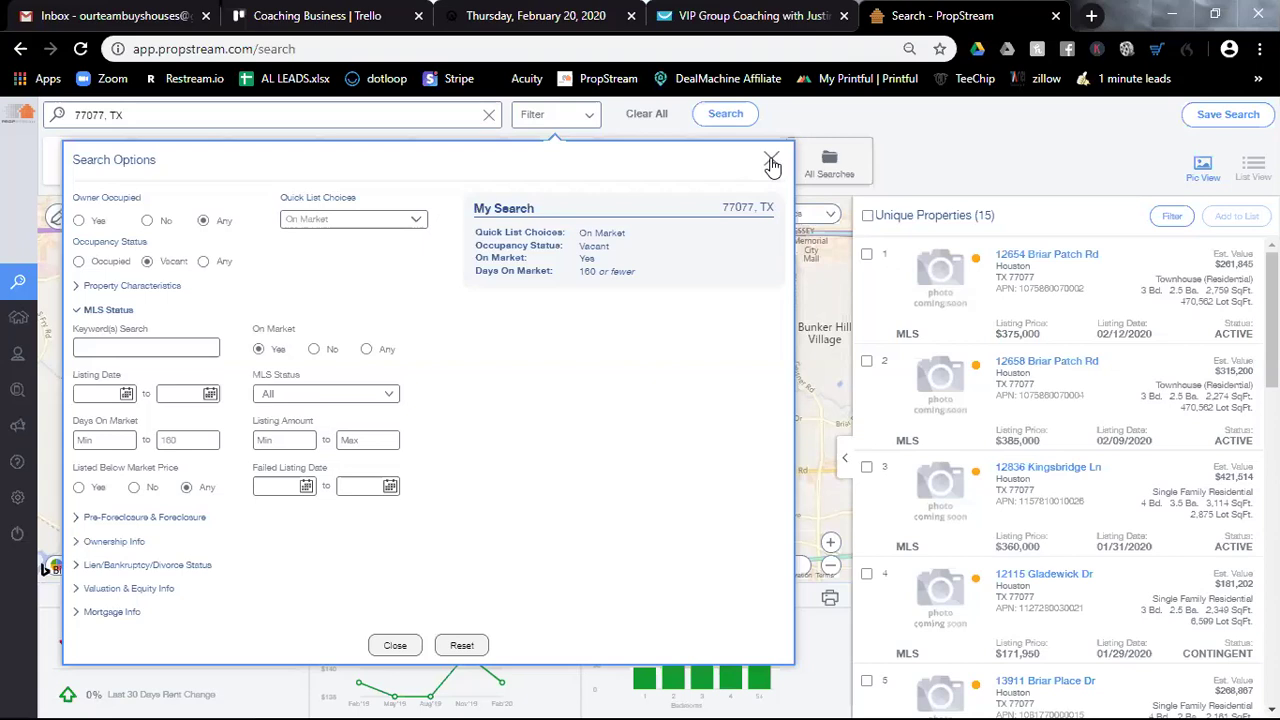
{"action": "mouse_move", "coordinate": [586, 265]}
{"action": "left_click", "coordinate": [773, 162]}
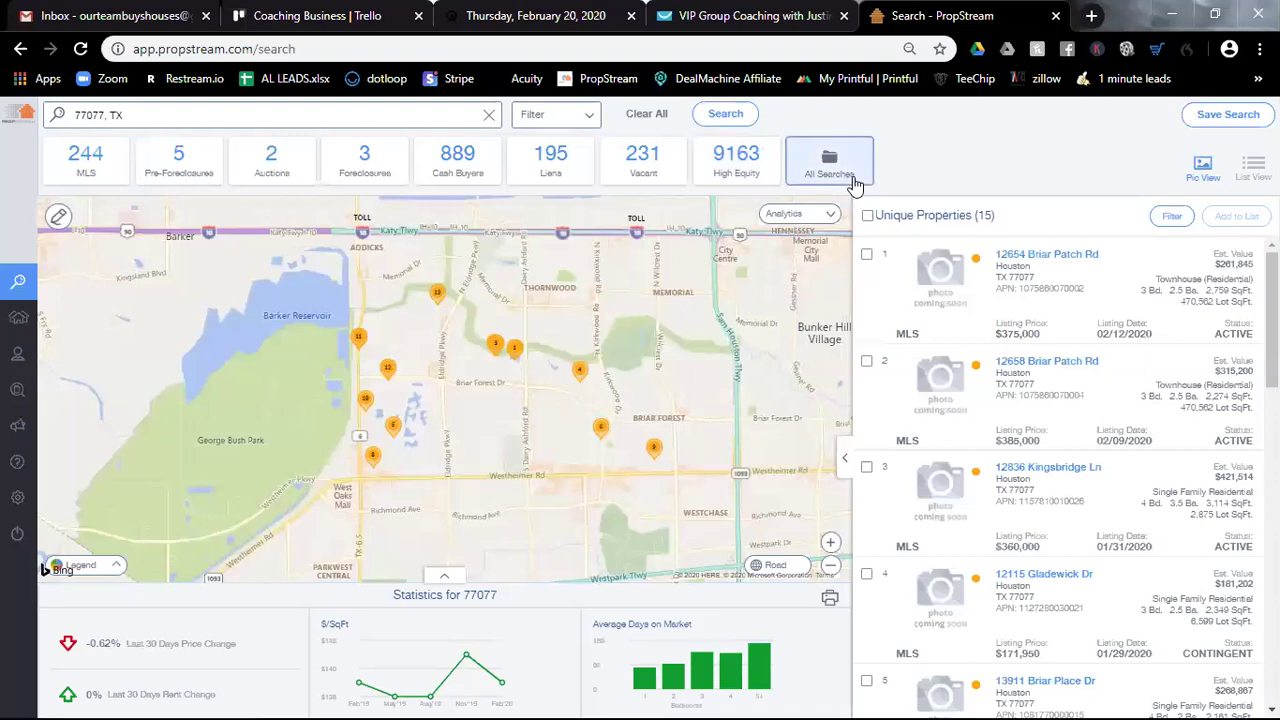